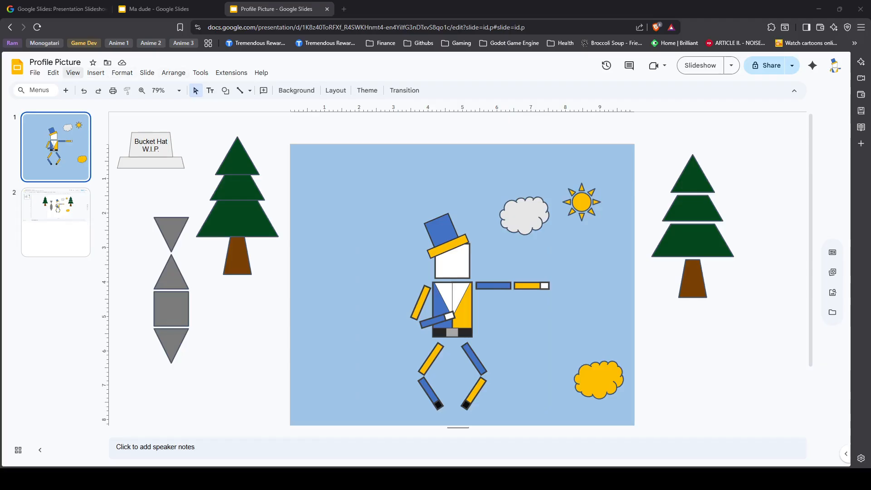
left_click(96, 73)
mouse_move(112, 119)
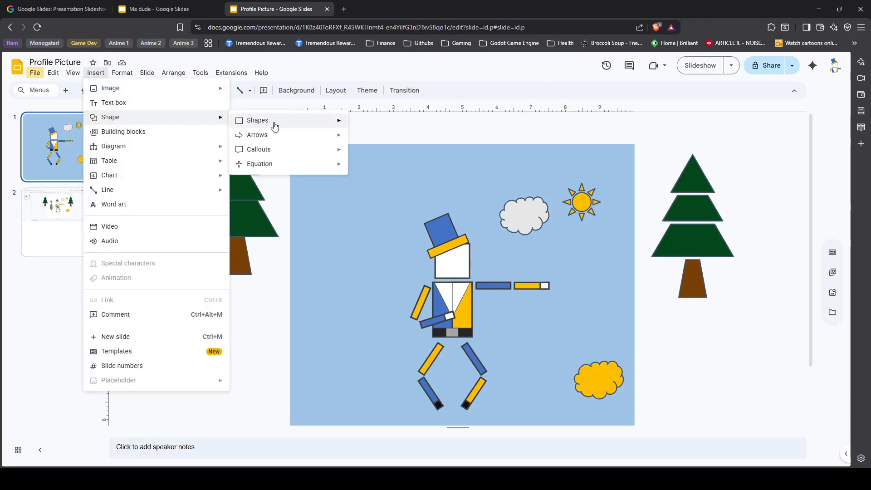
mouse_move(291, 126)
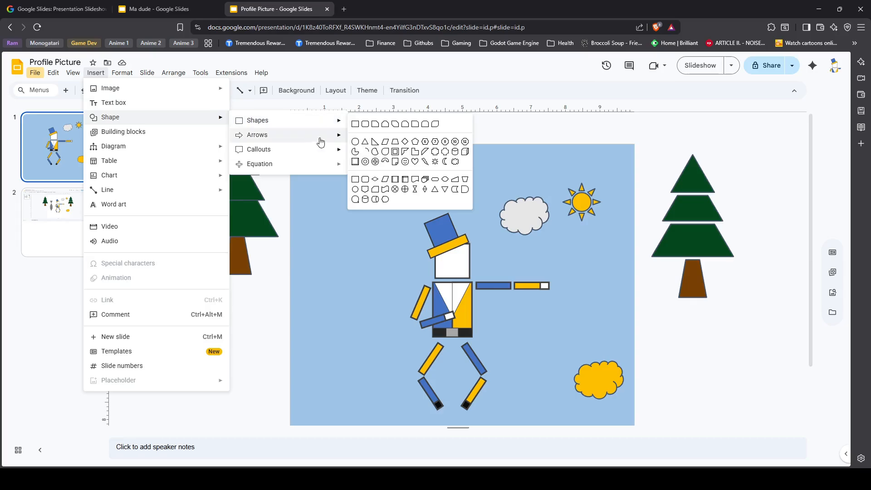
mouse_move(311, 155)
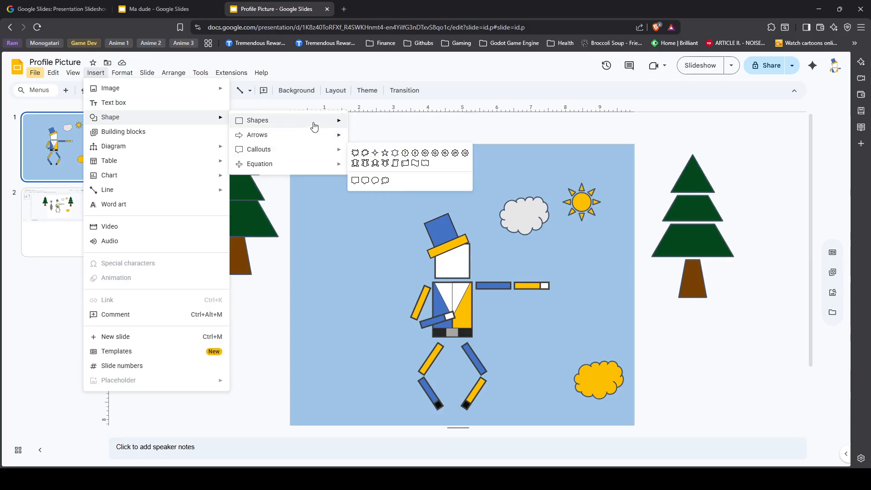
left_click(268, 324)
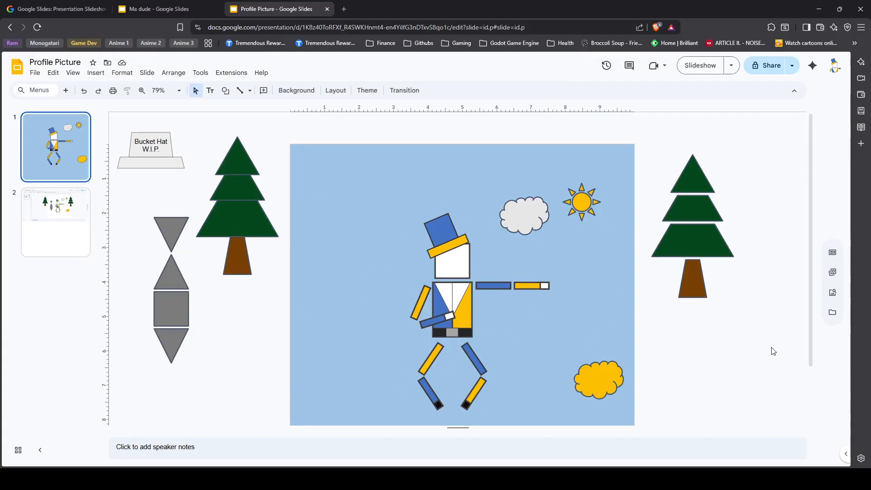
- Move the grey cloud, the sun and the yellow cloud into a row along the upper right of the sky
left_click_drag(763, 334, 642, 144)
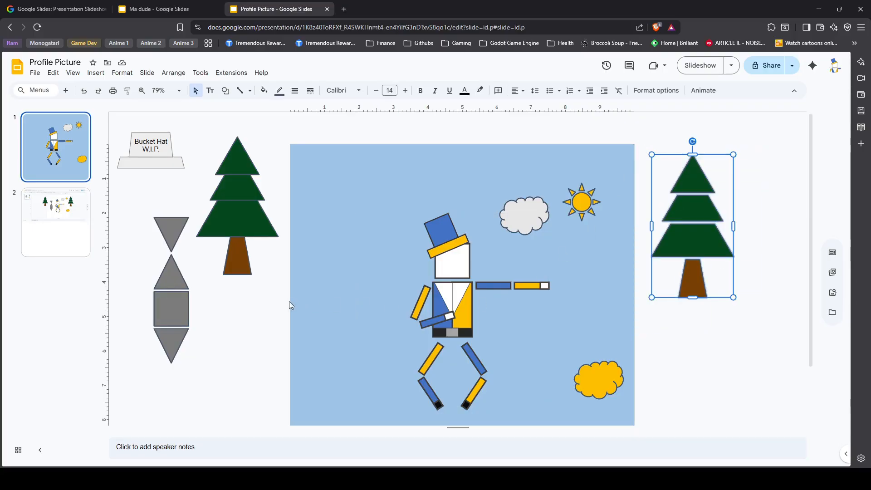
left_click(278, 273)
left_click_drag(280, 141, 282, 278)
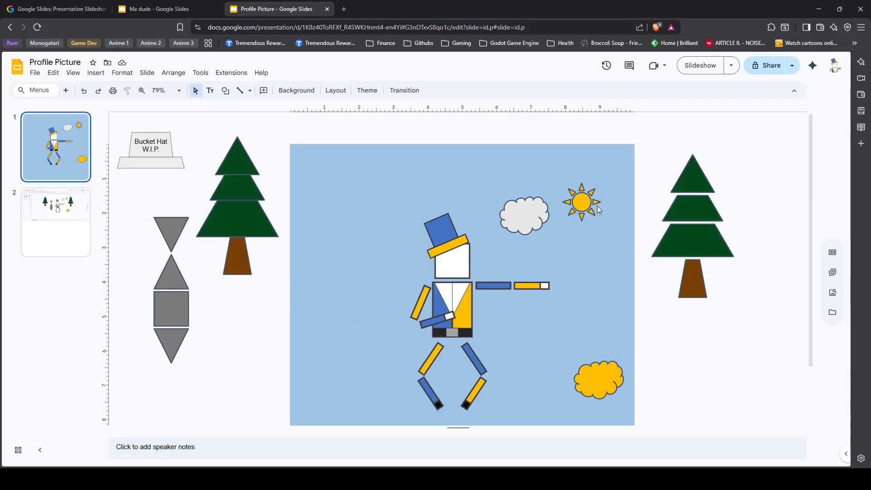
left_click_drag(538, 217, 607, 173)
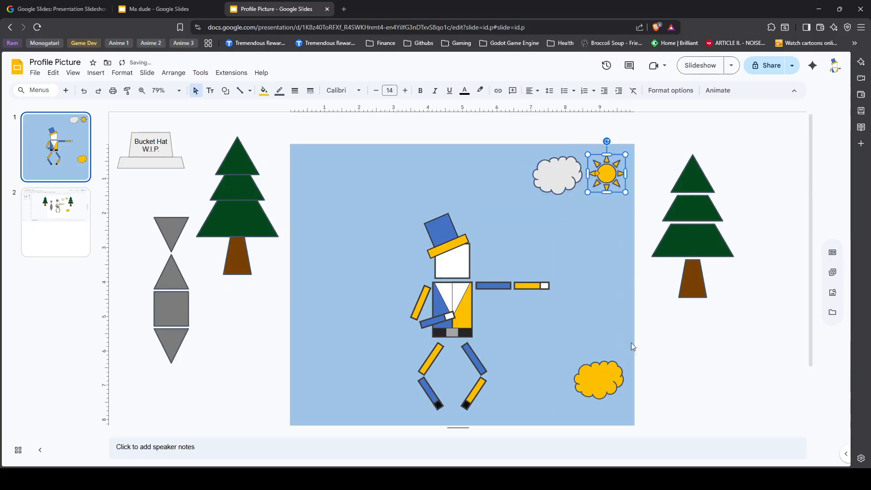
left_click_drag(601, 393, 495, 187)
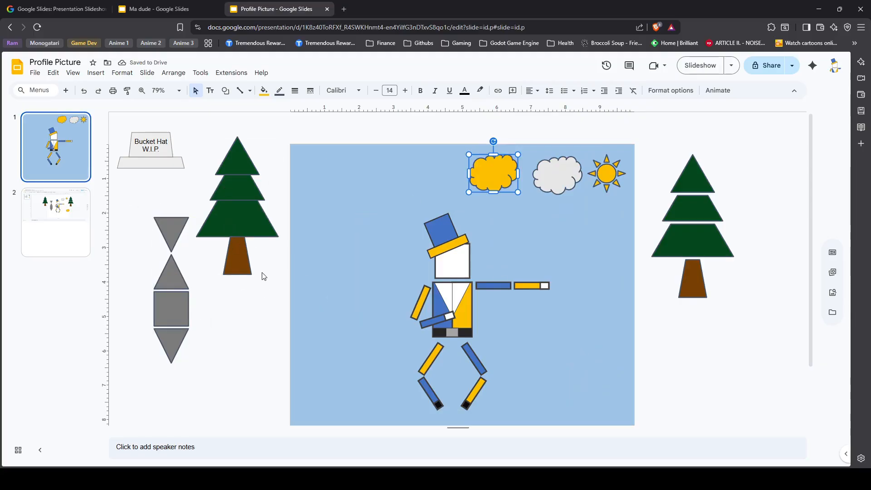
- Move the whole tree on the slide's left side off-slide to the far right, level with the other tree
left_click_drag(278, 304, 209, 132)
left_click_drag(252, 249, 775, 285)
left_click(745, 360)
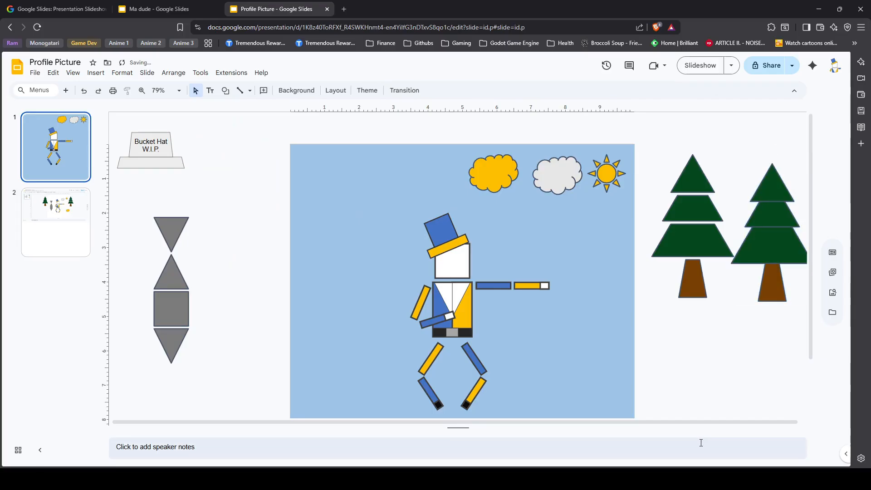
left_click_drag(690, 422, 697, 422)
left_click_drag(766, 290, 771, 287)
left_click(749, 287)
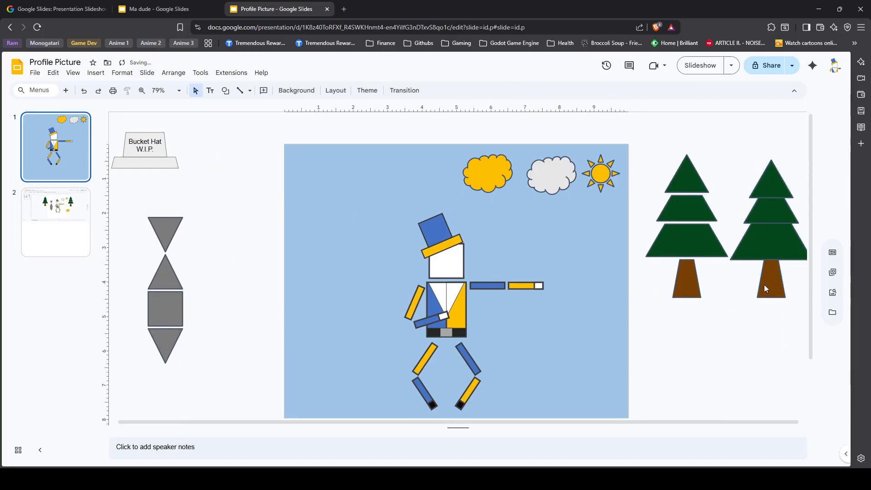
- Move the tree with gaps between its layers to the empty area just left of the slide
left_click(683, 290)
left_click(688, 348)
left_click_drag(223, 380, 132, 187)
left_click(230, 275)
left_click_drag(729, 335, 647, 149)
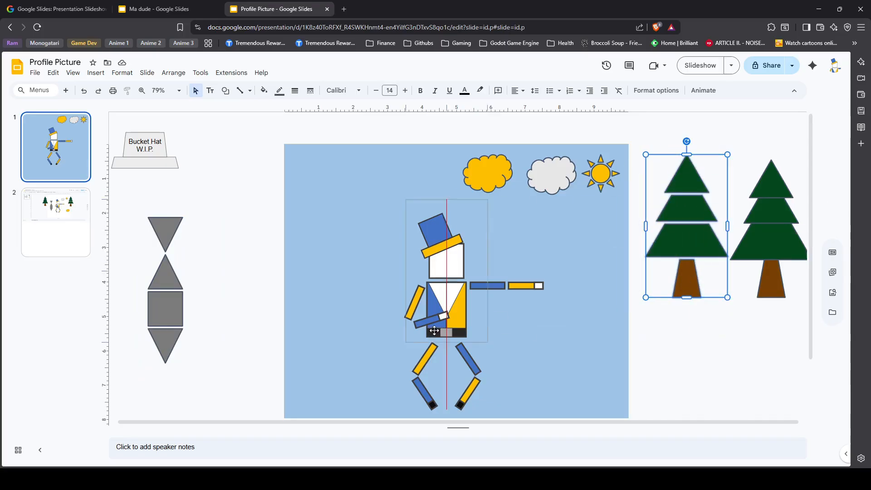
left_click_drag(259, 289, 249, 288)
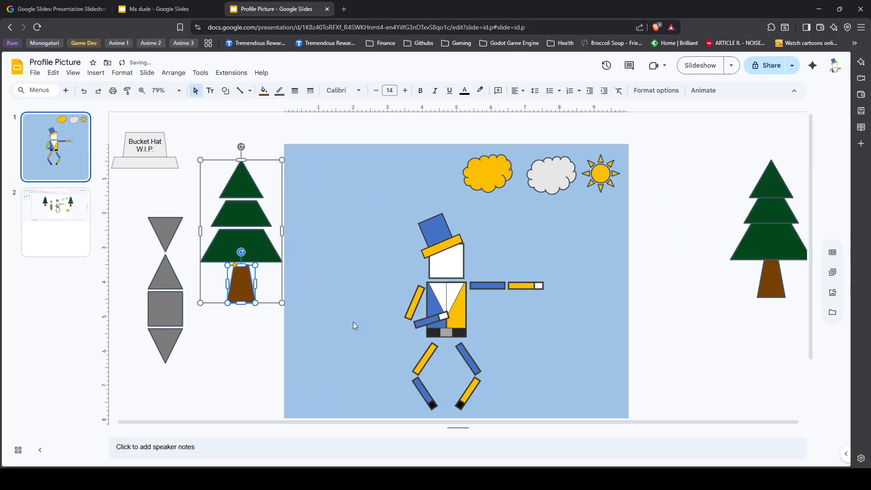
left_click(667, 301)
- Shift the whole character slightly up and to the left on the slide
scroll(472, 318, "down", 3)
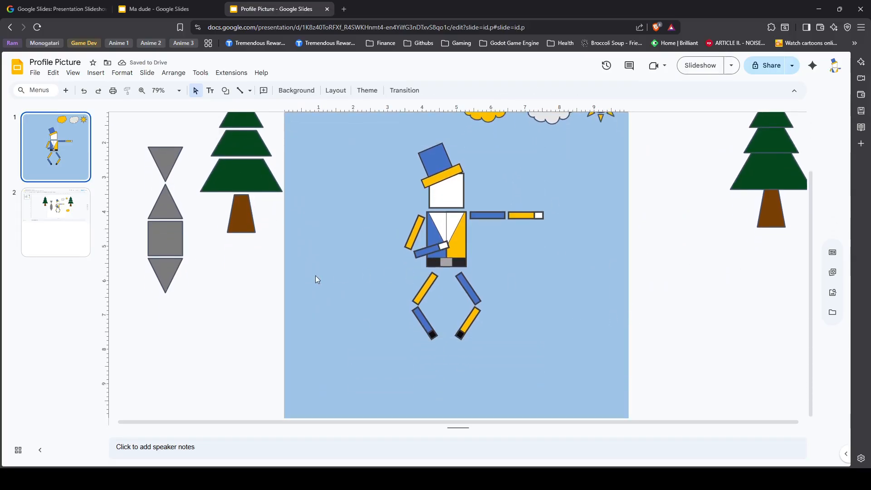
scroll(557, 326, "up", 3)
scroll(557, 336, "down", 2)
left_click_drag(567, 369, 380, 143)
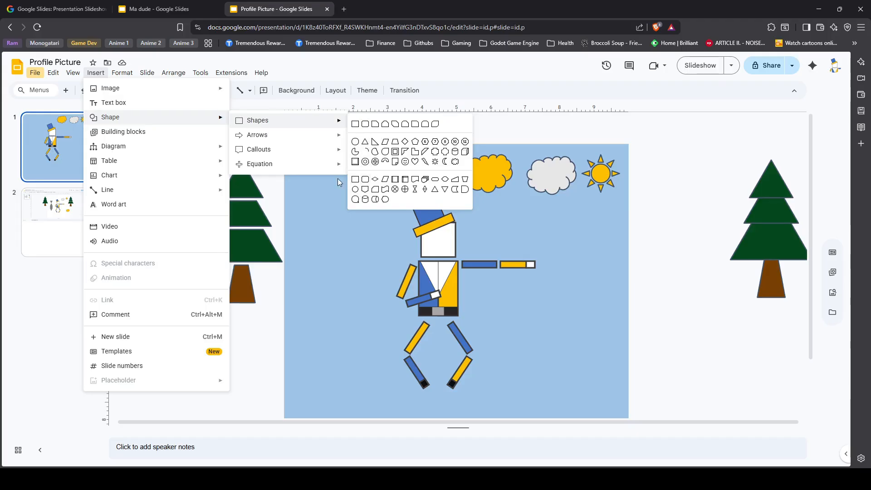
- Draw a rectangle about 10 in wide and 3.5 in tall across the full width of the slide's lower part
left_click(355, 184)
scroll(567, 244, "down", 3)
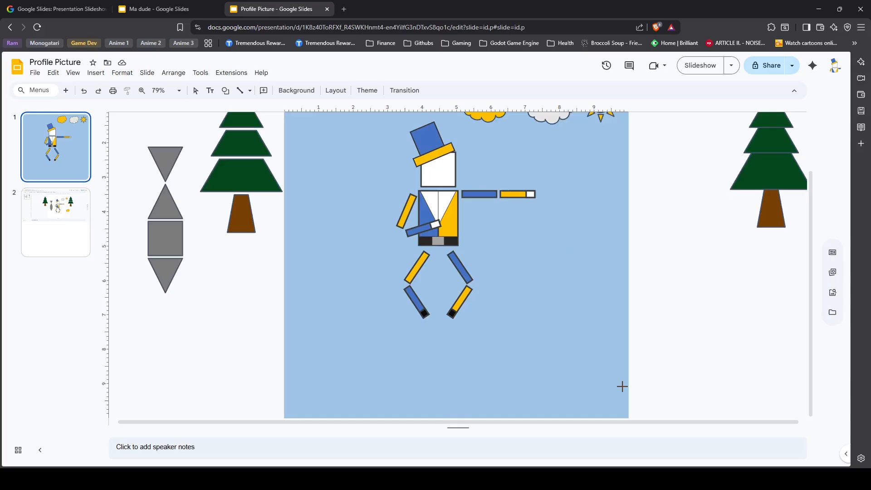
left_click_drag(714, 260, 587, 380)
left_click_drag(506, 360, 629, 358)
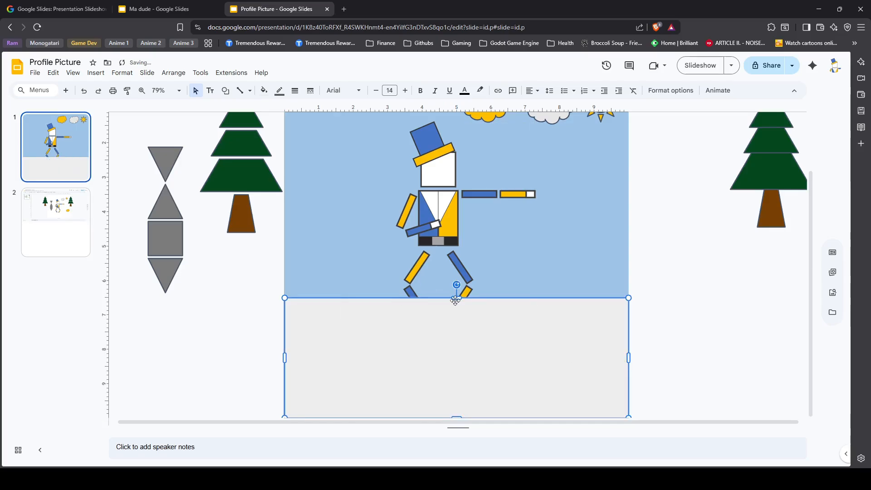
- Place the rectangle behind the character's legs and fill it with dark green as the ground
right_click(567, 309)
left_click(788, 349)
left_click(264, 90)
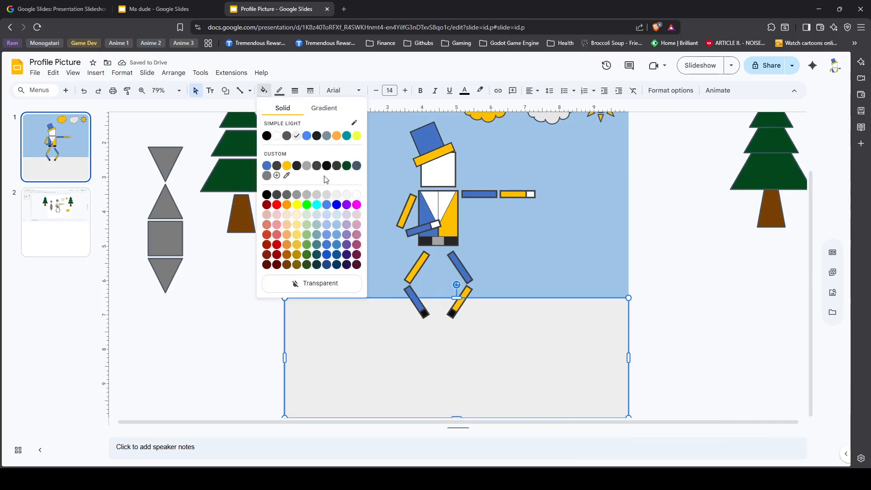
left_click(282, 122)
left_click(264, 90)
left_click(305, 252)
scroll(512, 233, "up", 1)
scroll(535, 223, "down", 1)
left_click_drag(562, 371, 437, 221)
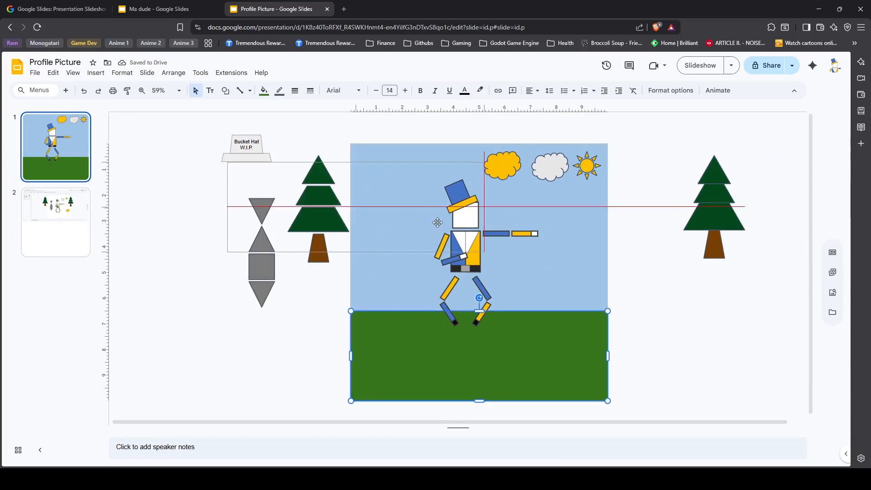
key("ctrl+z")
- Shrink the character group proportionally to about half its size, keeping its lower-left corner in place
left_click(466, 218)
mouse_move(538, 180)
left_mouse_down()
mouse_move(494, 224)
mouse_move(536, 191)
mouse_move(538, 180)
left_mouse_up()
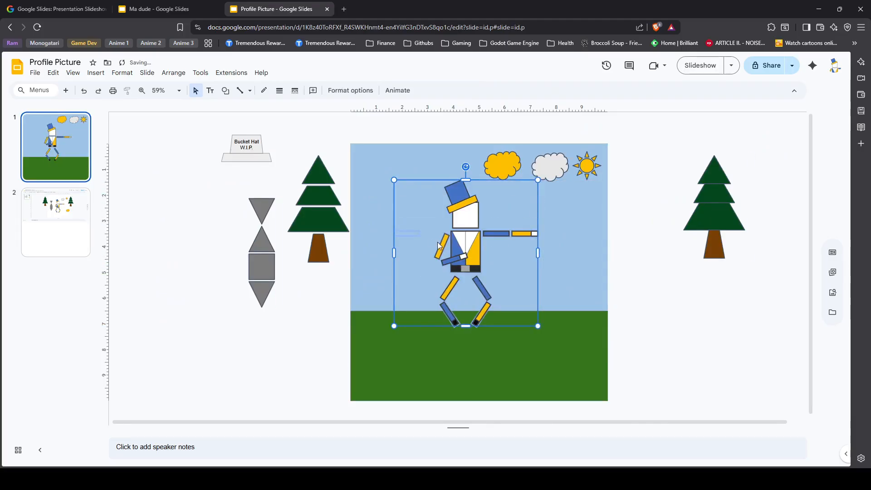
left_click(407, 234)
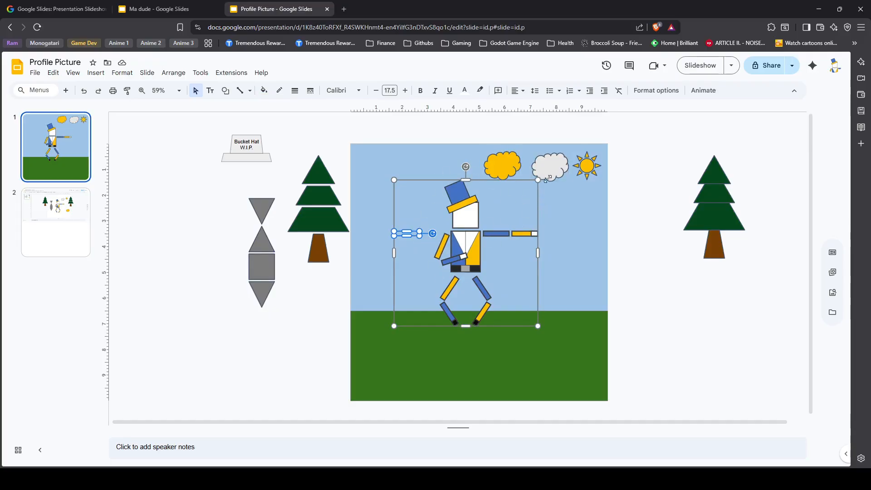
key("ctrl+z")
key("ctrl+z")
key("ctrl+z")
key("ctrl+z")
key("ctrl+z")
key("ctrl+z")
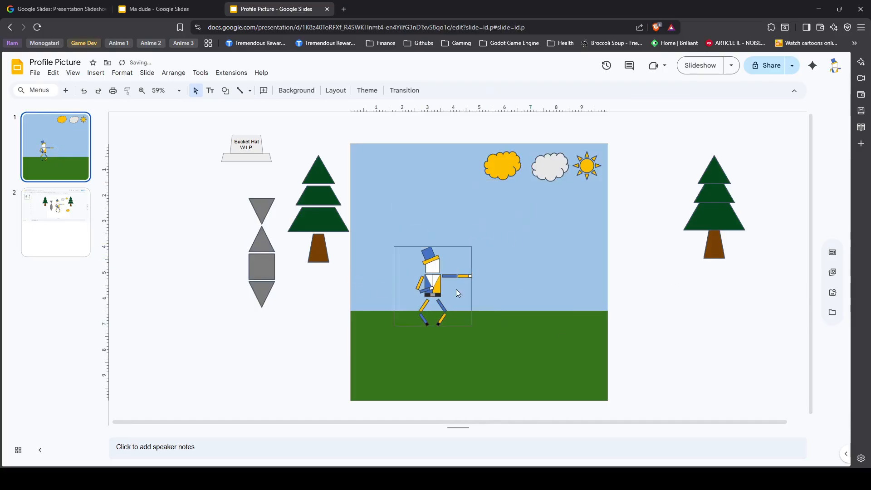
- Move the shrunken character slightly right and down so that its feet stand on the green ground
scroll(609, 330, "up", 3)
scroll(540, 318, "down", 3)
left_click_drag(458, 300, 442, 296)
left_click(761, 314)
- Insert a teardrop shape, turn its point to the lower right and place it near the slide's lower-right corner
left_click(100, 74)
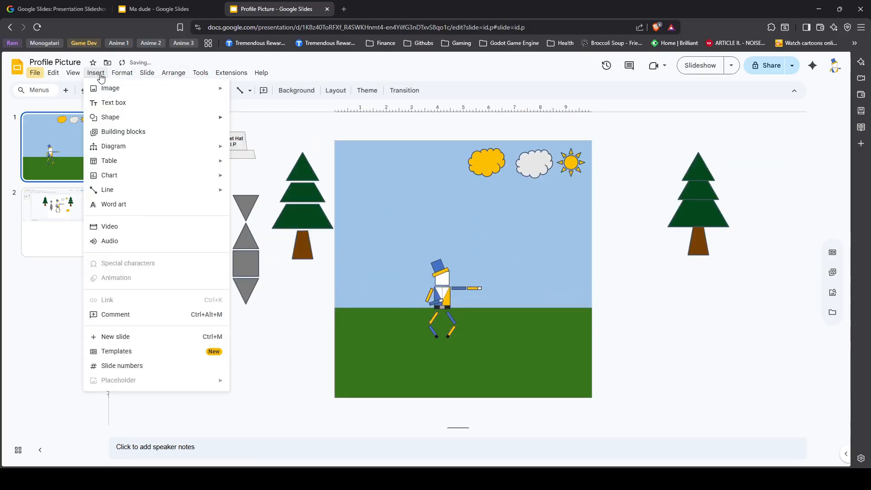
mouse_move(130, 119)
mouse_move(257, 120)
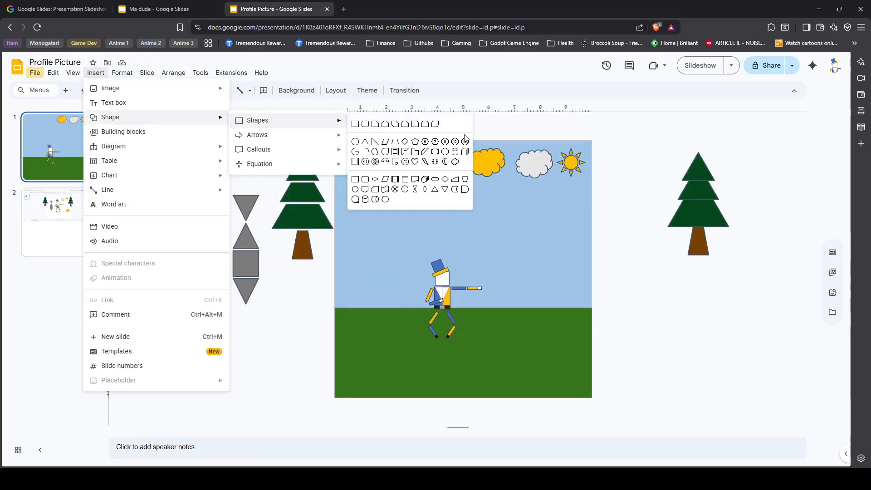
left_click(385, 152)
left_click(552, 250)
left_click_drag(577, 266, 524, 307)
left_click_drag(518, 279, 573, 310)
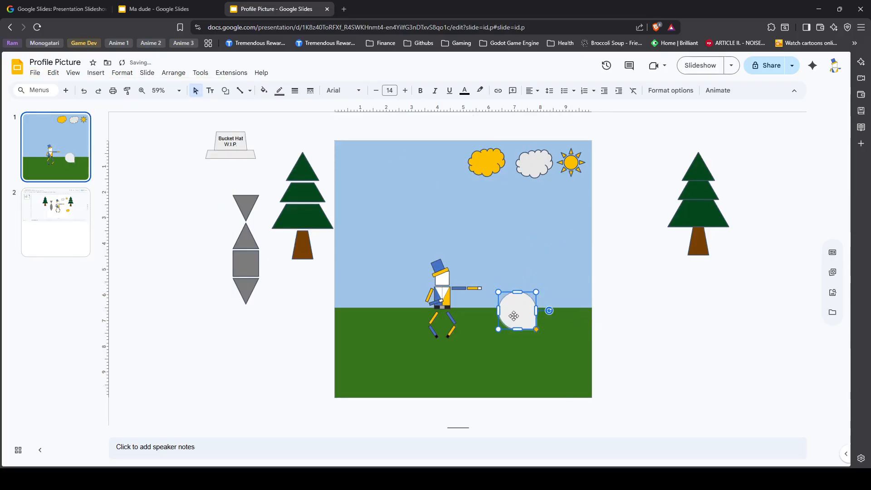
left_click_drag(514, 317, 568, 383)
- Move the sun, the grey cloud and the yellow cloud off the slide to its right side
left_click_drag(572, 162, 646, 163)
left_click_drag(535, 164, 644, 266)
left_click_drag(486, 162, 694, 297)
- Try resizing and shifting the teardrop at the slide's lower-right corner, and delete it
left_click_drag(569, 380, 572, 381)
left_click_drag(554, 360, 506, 303)
left_click_drag(575, 372, 603, 395)
right_click(604, 395)
key("Delete")
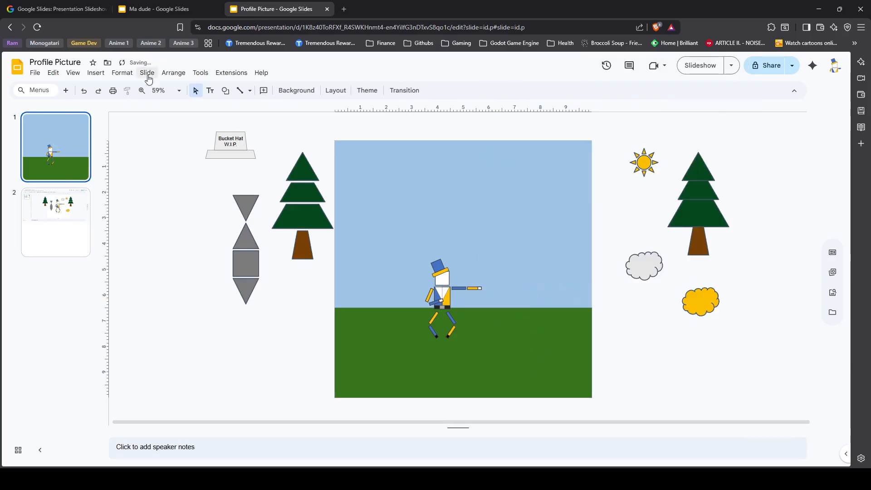
- Insert a teardrop about 3.3 in wide and 3.8 in tall over the ground's right end, its point at the upper left
left_click(225, 90)
left_click(382, 139)
left_click(516, 273)
left_click_drag(535, 260, 503, 292)
left_click_drag(544, 289, 571, 323)
left_click_drag(582, 327, 629, 327)
left_click_drag(586, 346, 585, 406)
left_click_drag(596, 356, 597, 356)
left_click(640, 353)
- Examine up close the outlines of the teardrop, the ground and the grey cloud
scroll(608, 350, "up", 3)
left_click(567, 348)
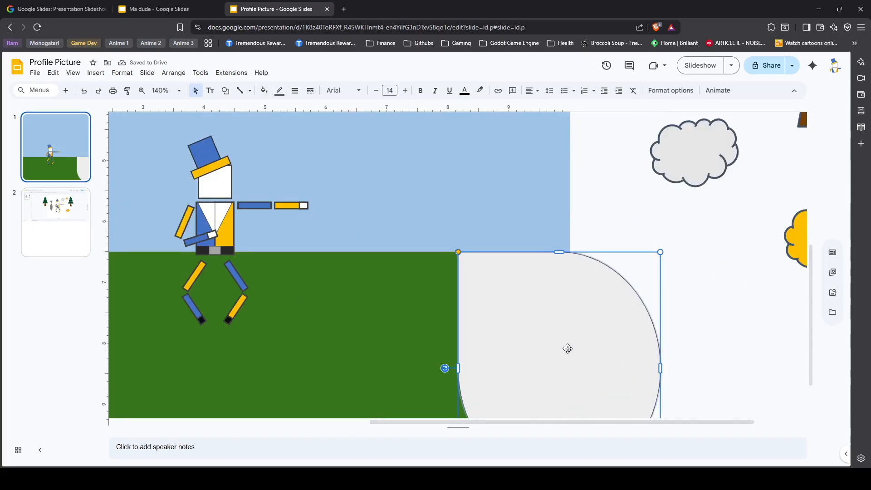
left_click(663, 320)
left_click(546, 298)
left_click(401, 204)
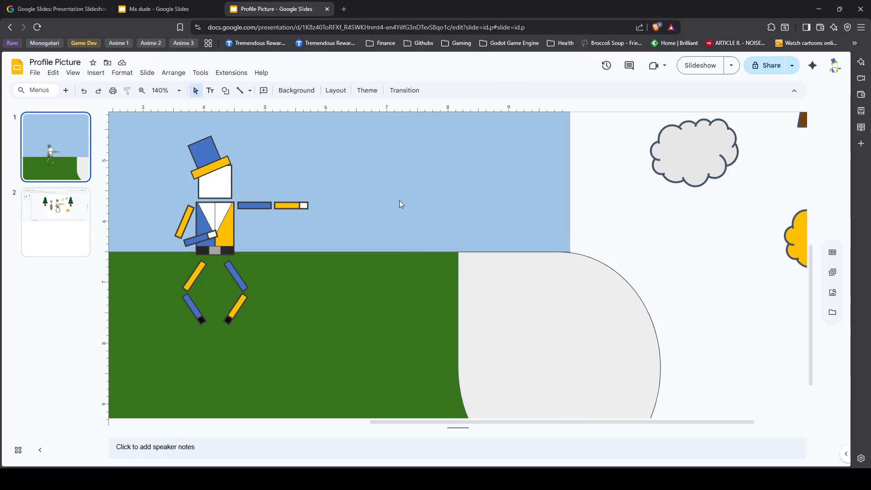
scroll(551, 197, "down", 5)
left_click(588, 177)
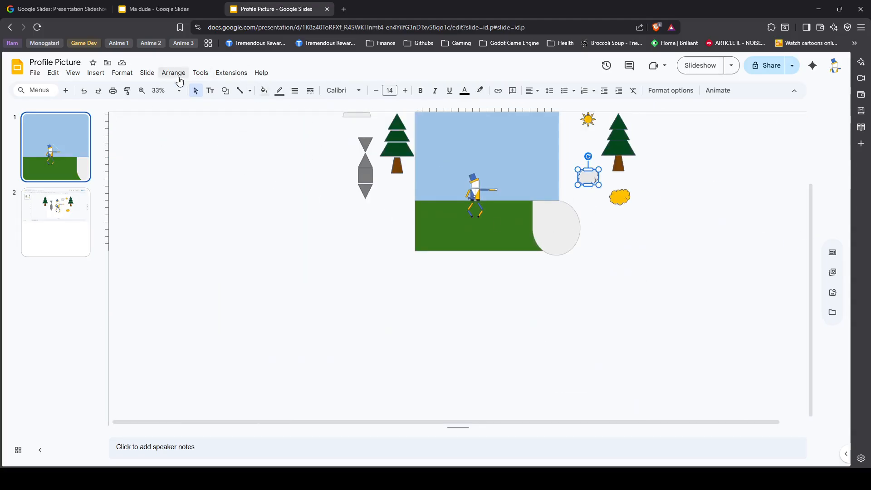
scroll(495, 252, "up", 5)
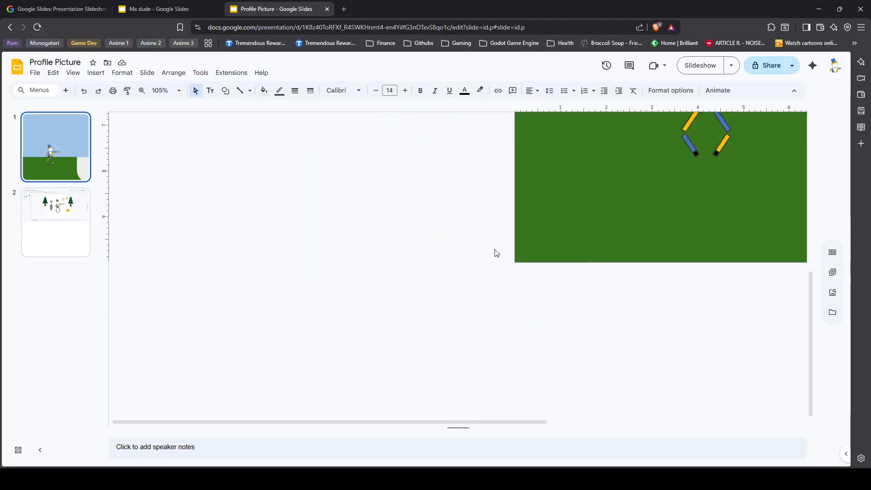
scroll(531, 428, "right", 5)
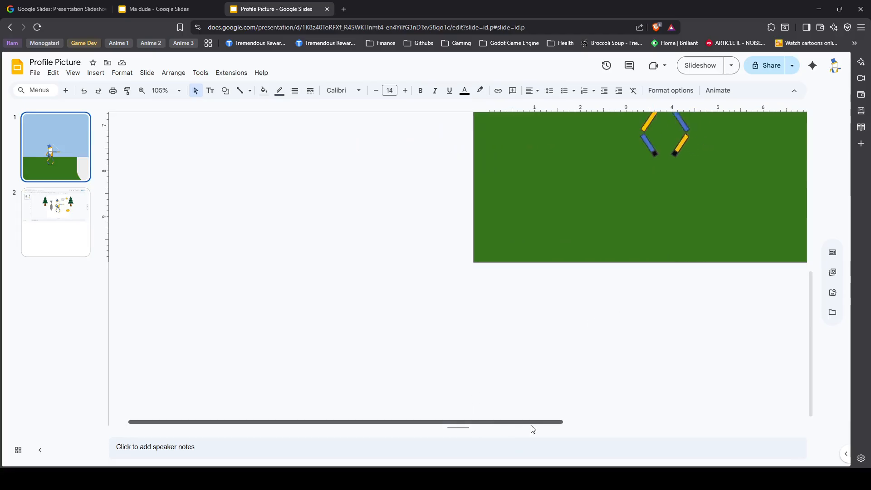
scroll(609, 381, "up", 1)
- Set a heavier border weight on the green ground rectangle
left_click(536, 305)
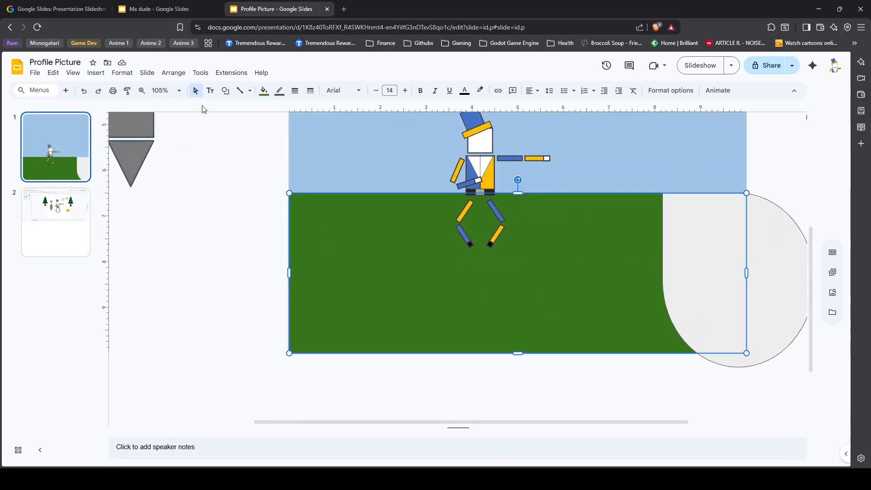
left_click(120, 74)
mouse_move(146, 183)
mouse_move(297, 200)
left_click(386, 218)
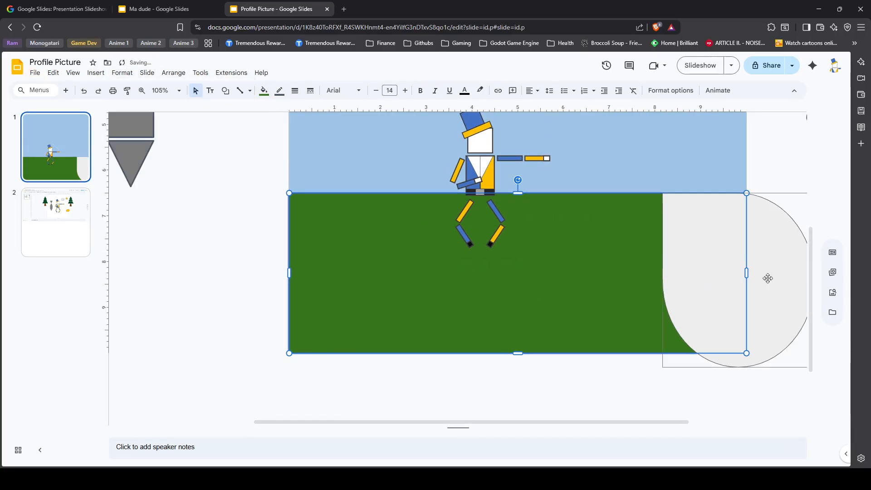
- Give the teardrop at the ground's right end the same heavier border weight
left_click(768, 278)
left_click(122, 73)
mouse_move(148, 183)
mouse_move(297, 202)
left_click(394, 218)
- Examine where the teardrop's upper outline meets the ground's top edge and the slide's right edge
left_click(555, 384)
scroll(739, 236, "right", 3)
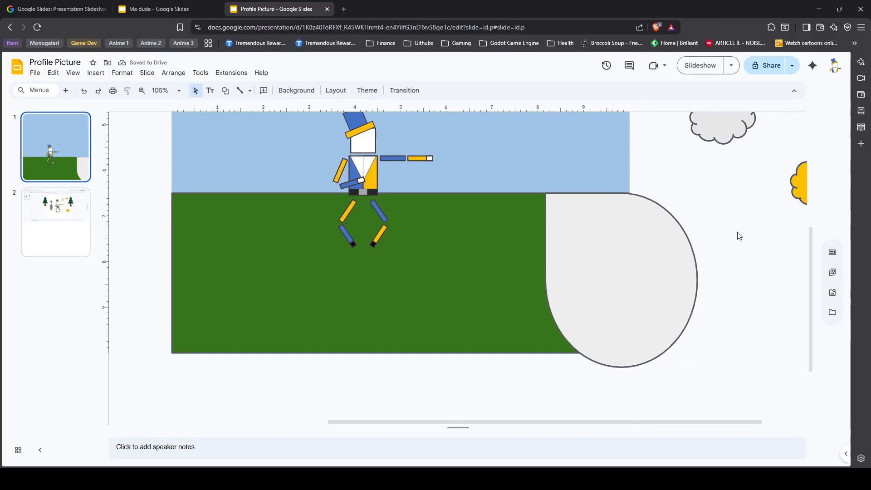
scroll(655, 196, "up", 5, "ctrl")
left_click(569, 258)
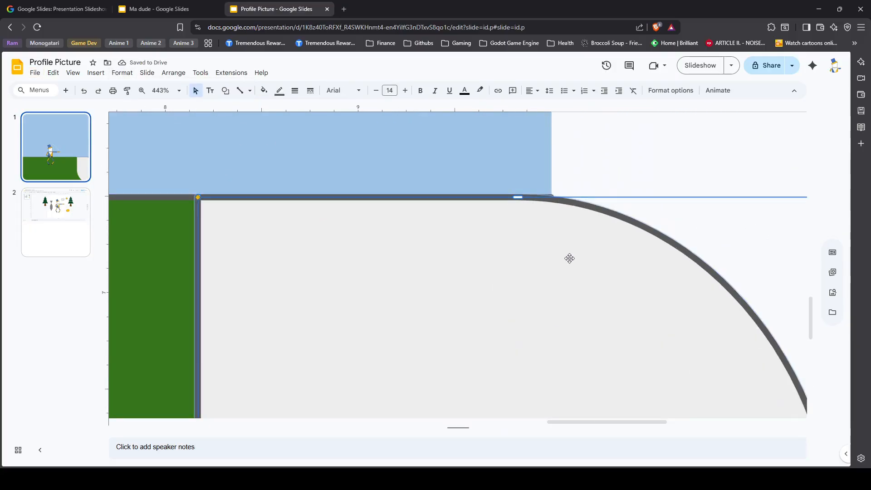
left_click(579, 185)
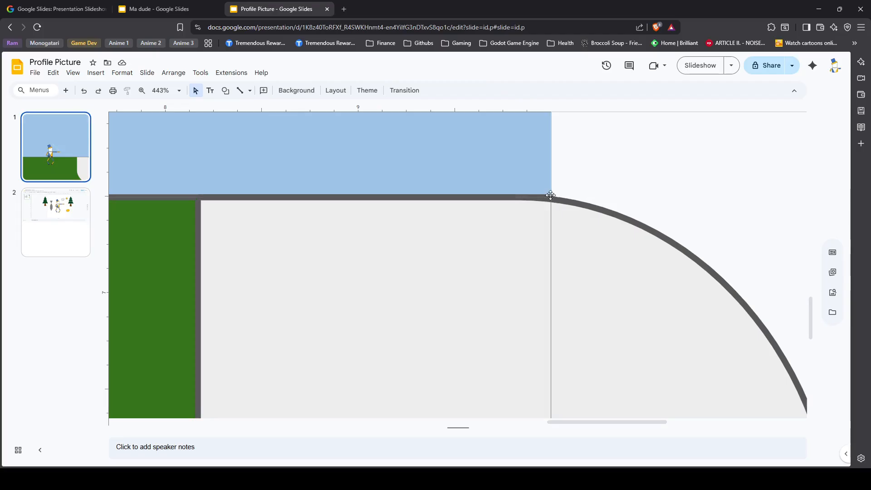
- Fill the teardrop at the ground's right end with blue
scroll(746, 287, "down", 7, "ctrl")
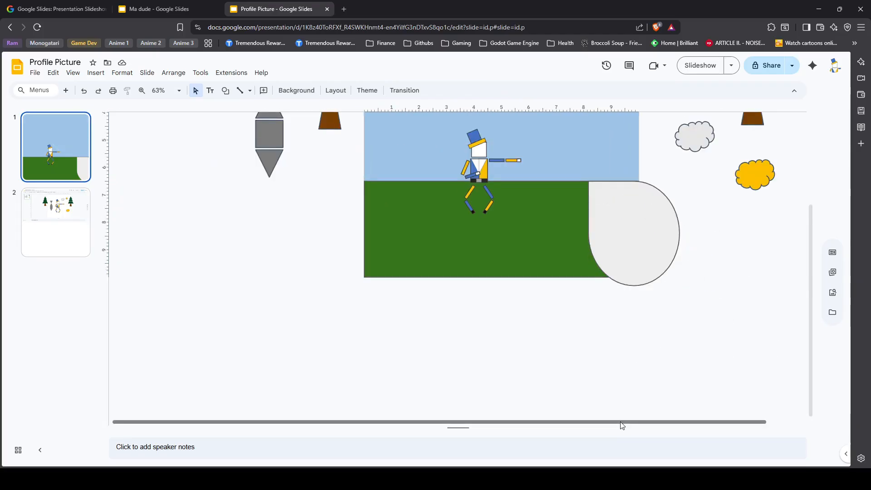
left_click_drag(622, 422, 657, 422)
scroll(636, 363, "up", 2)
left_click(598, 324)
left_click(263, 91)
left_click(307, 136)
left_click(663, 386)
scroll(331, 312, "up", 1)
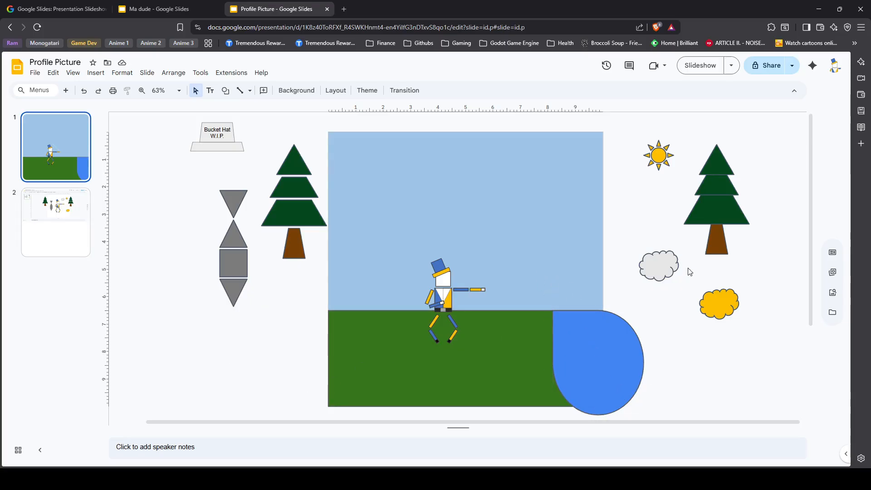
- Duplicate the pine left of the slide and place two pines at the ground's left end and one near the teardrop
left_click(295, 247)
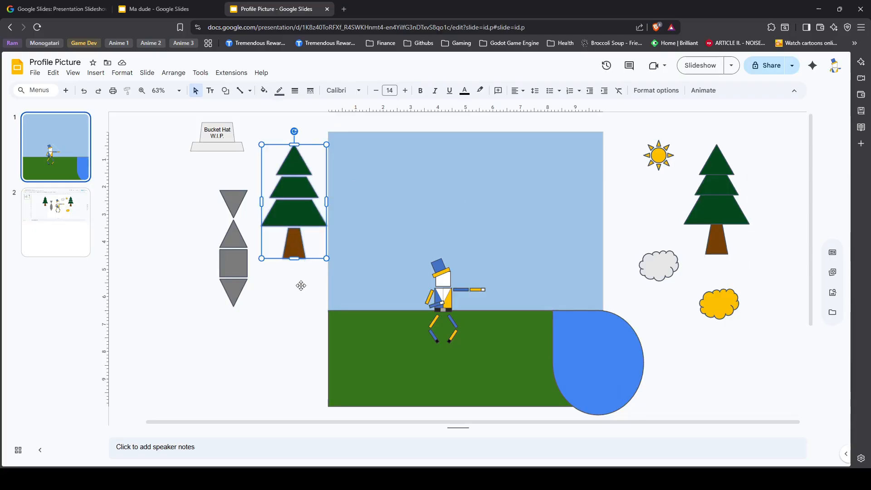
key("ctrl+v")
left_click_drag(303, 258, 363, 317)
key("ctrl+v")
left_click_drag(291, 249, 377, 303)
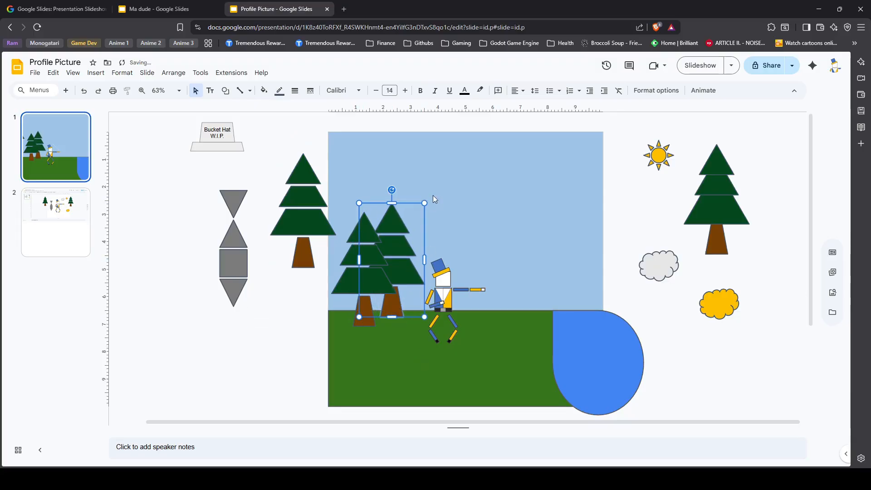
left_click(418, 414)
left_click_drag(300, 260, 517, 313)
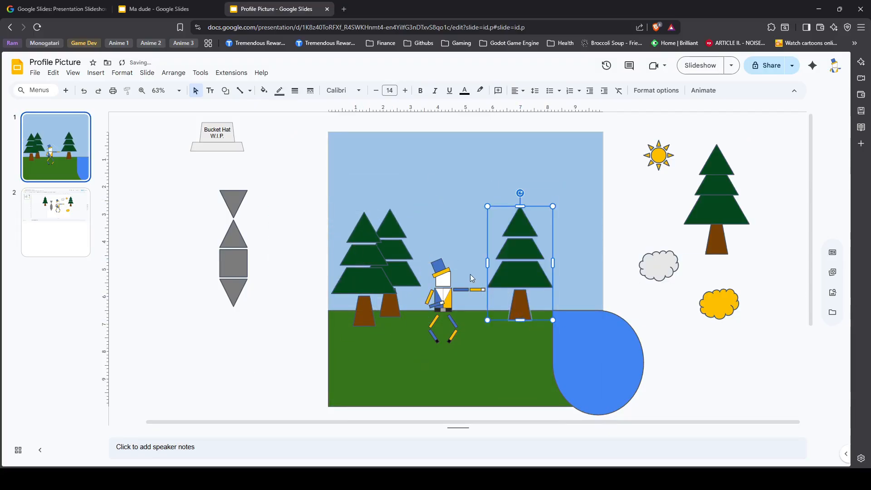
- Add two more copies of the large pine along the horizon in the middle of the scene
key("ctrl+v")
left_click_drag(305, 260, 474, 311)
key("ctrl+v")
left_click_drag(311, 267, 300, 344)
- Bring the character in front of the pines and park it beside the slide's left edge
right_click(438, 313)
left_click(434, 337)
right_click(452, 336)
mouse_move(513, 200)
mouse_move(515, 185)
left_click(631, 191)
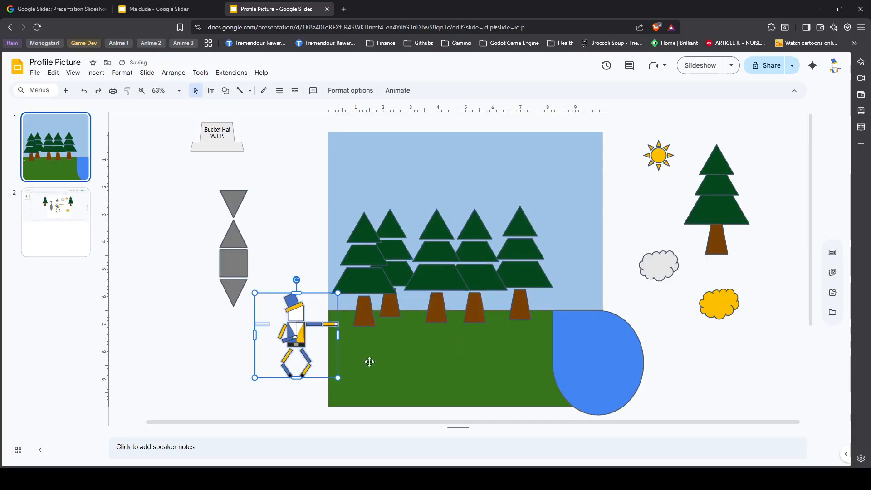
- Move one pine to the lower-left corner, shrink the next at the slide's left edge, and enlarge the third, shifting it left
left_click_drag(362, 314, 354, 386)
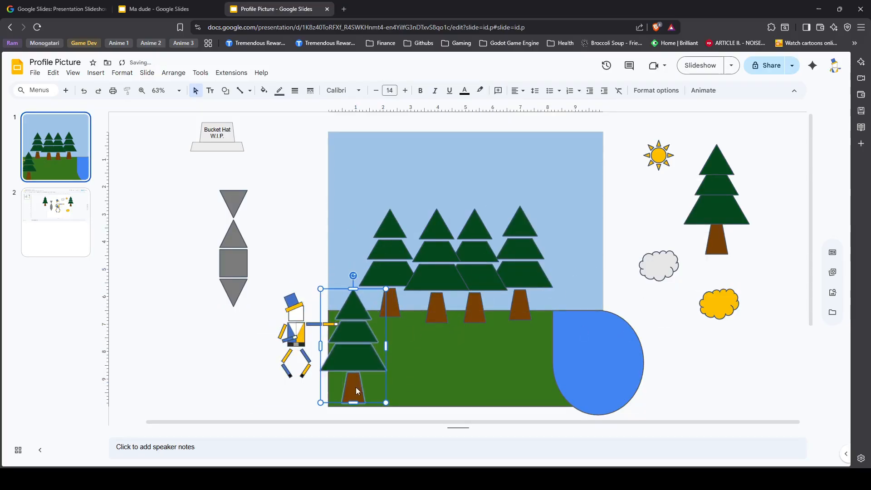
left_click_drag(388, 295, 370, 308)
left_click_drag(403, 223, 396, 233)
left_click_drag(436, 269, 407, 317)
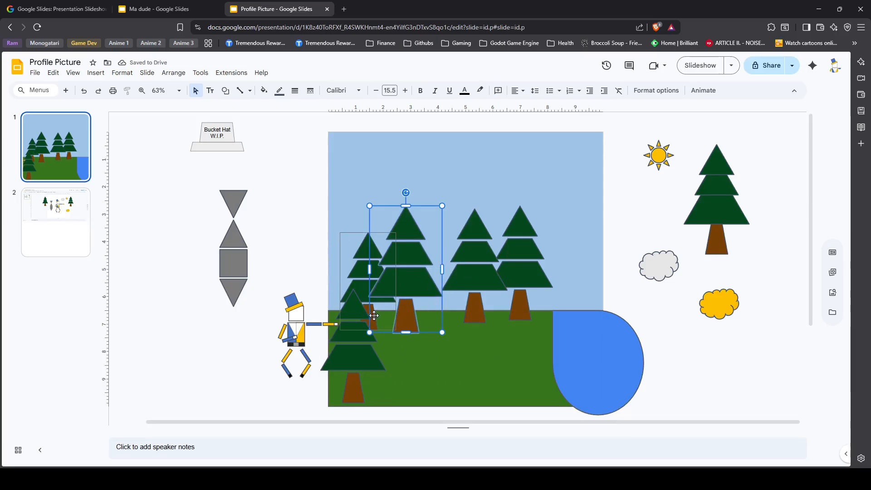
left_click_drag(376, 318, 342, 310)
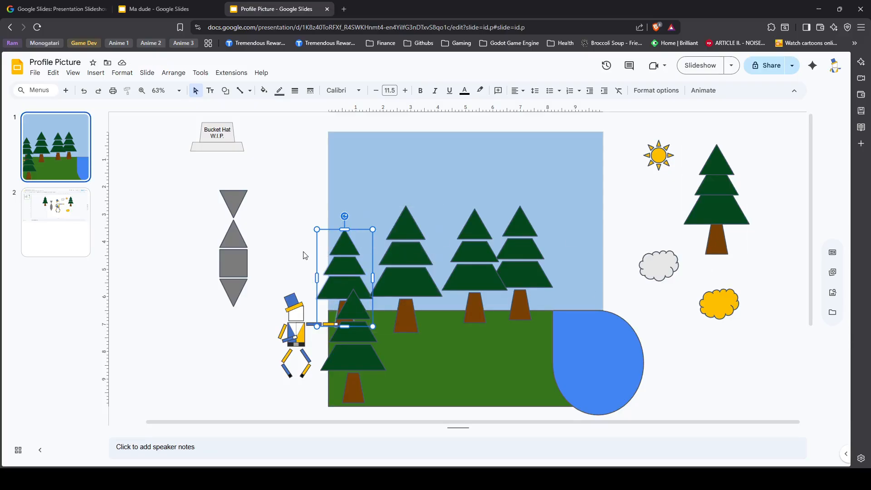
- Paste another pine, shrink it to a small background tree, and place it on the horizon next to the teardrop
key("ctrl+v")
left_click_drag(316, 258, 378, 312)
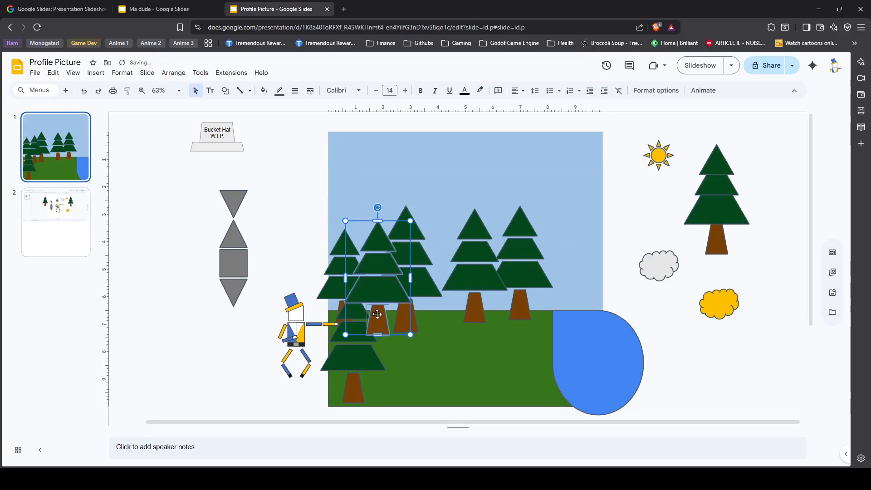
mouse_move(410, 222)
left_mouse_down()
mouse_move(385, 265)
mouse_move(415, 213)
left_mouse_up()
left_click_drag(384, 328, 396, 294)
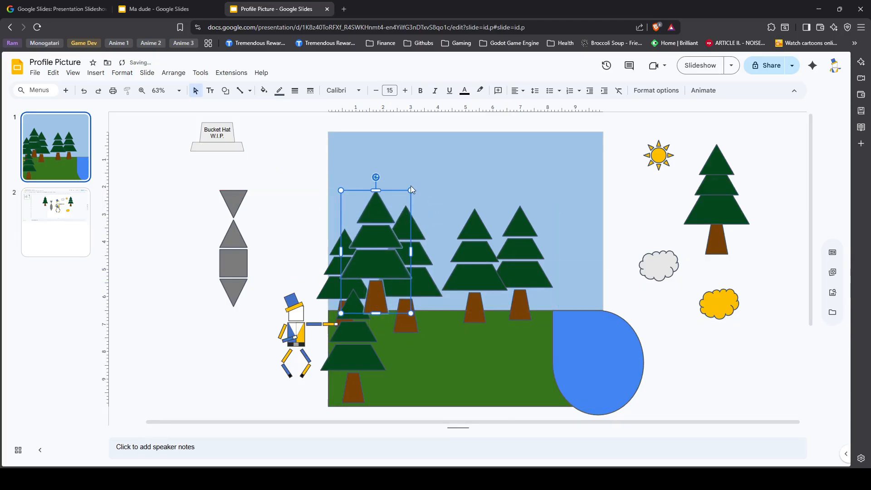
left_click_drag(411, 189, 400, 208)
left_click_drag(376, 306, 385, 311)
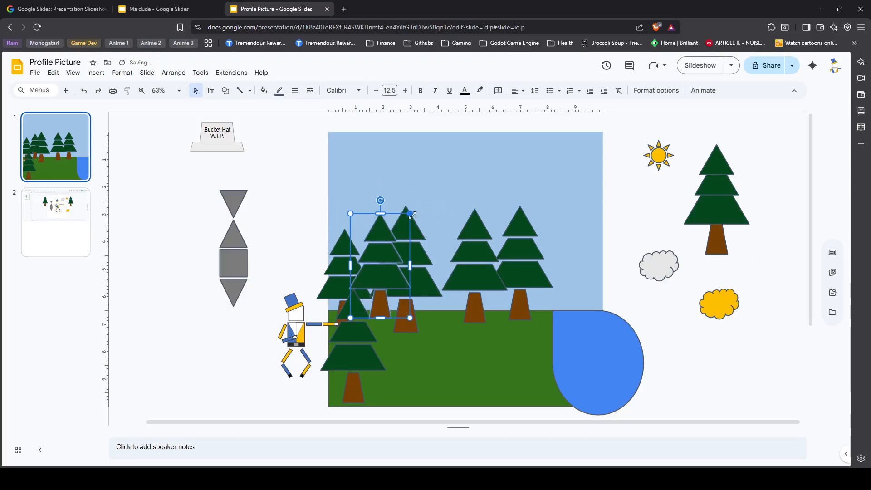
left_click_drag(410, 212, 393, 242)
left_click_drag(372, 311, 380, 304)
left_click_drag(401, 236, 382, 269)
left_click_drag(368, 304, 541, 307)
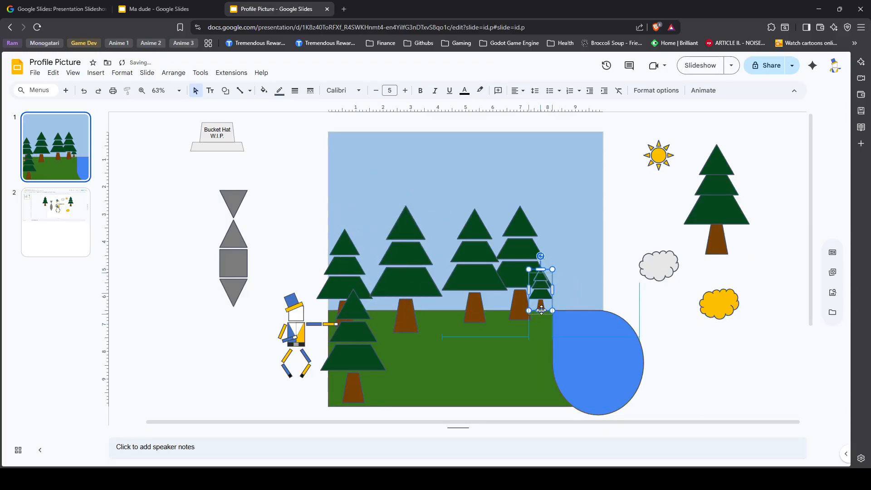
- Add three copies of the small pine along the horizon between the large pines, making the middle one slightly larger
key("ctrl+v")
left_click_drag(336, 272, 335, 272)
left_click(551, 307)
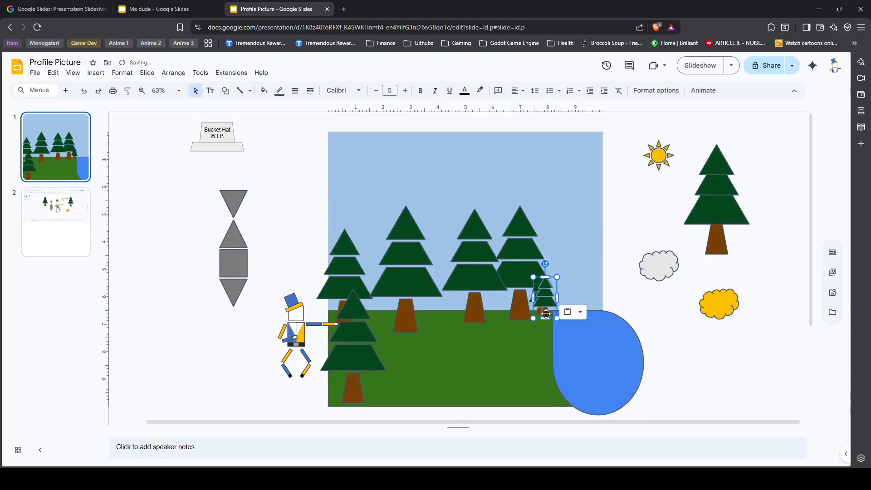
left_click_drag(550, 304, 499, 311)
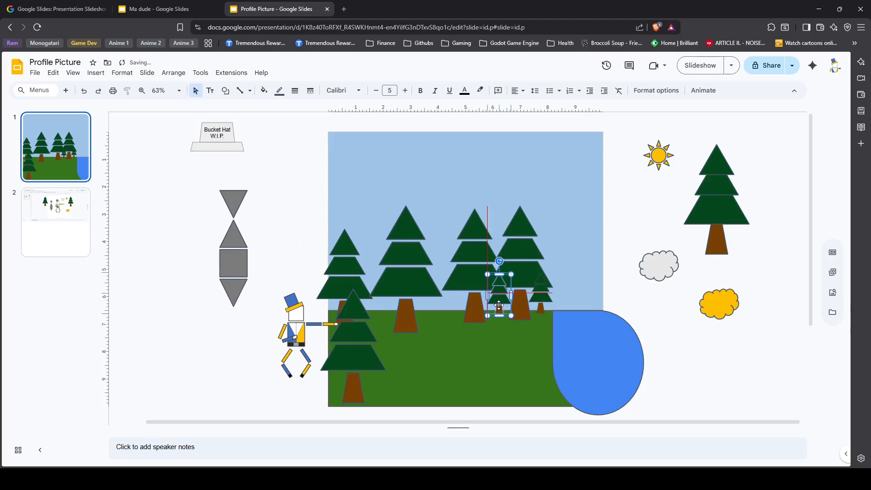
key("ctrl+v")
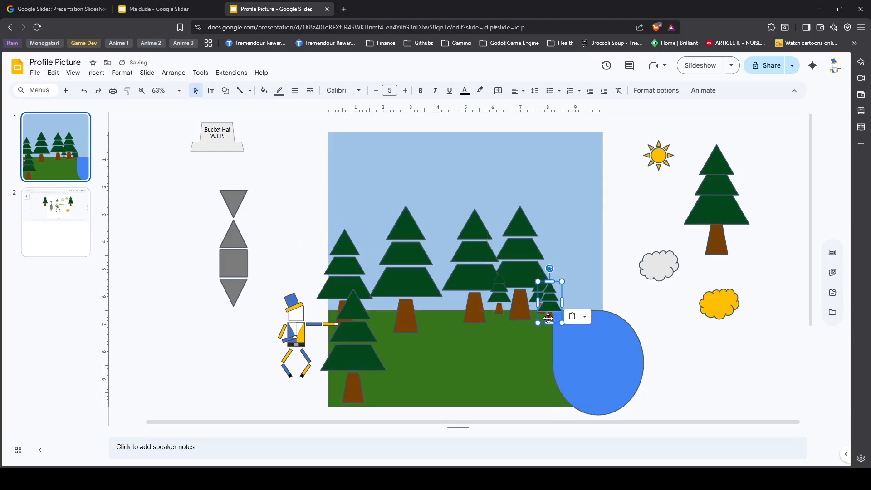
left_click_drag(549, 317, 428, 311)
key("ctrl+v")
left_click(456, 294)
left_click_drag(445, 272, 442, 267)
- Select the four small pines together with the green ground and send them behind the large pines
right_click(480, 319)
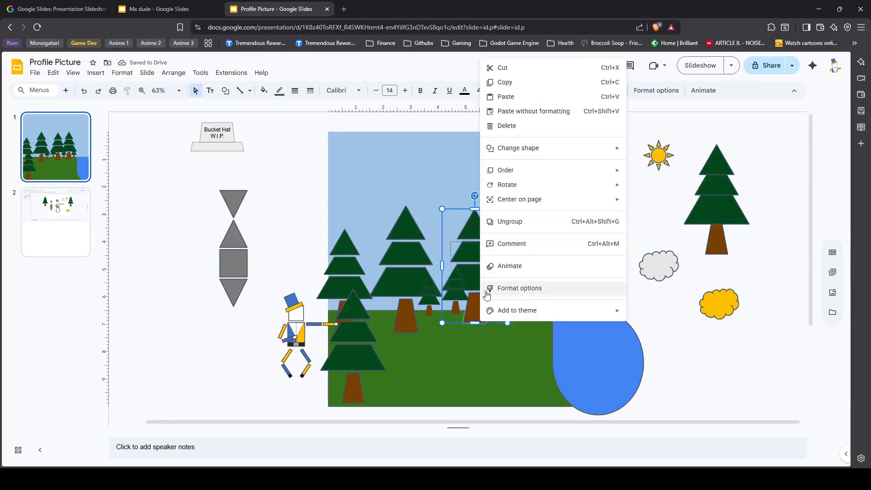
left_click(455, 310)
left_click(430, 312, "shift")
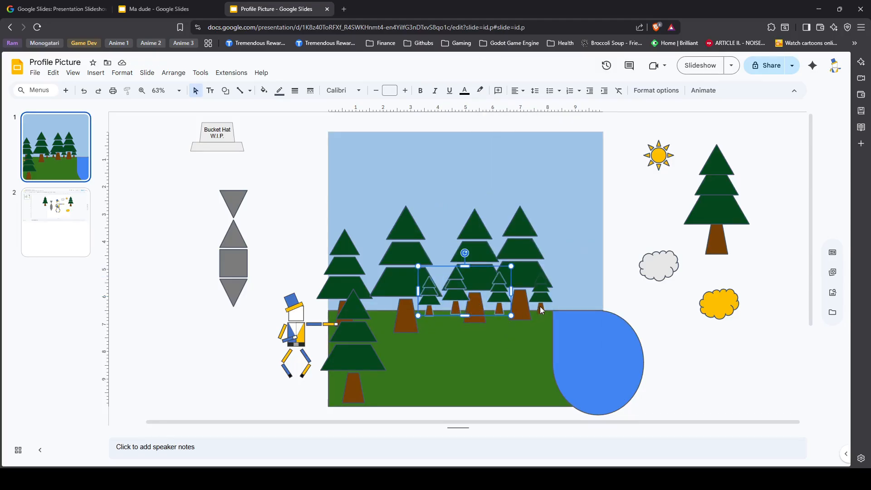
left_click(541, 310, "shift")
left_click(511, 356)
right_click(523, 261)
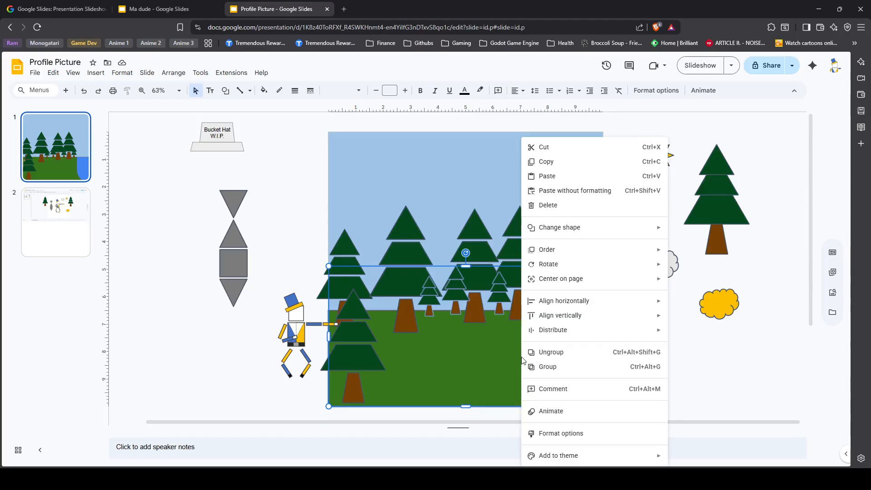
mouse_move(599, 250)
left_click(721, 284)
left_click(720, 389)
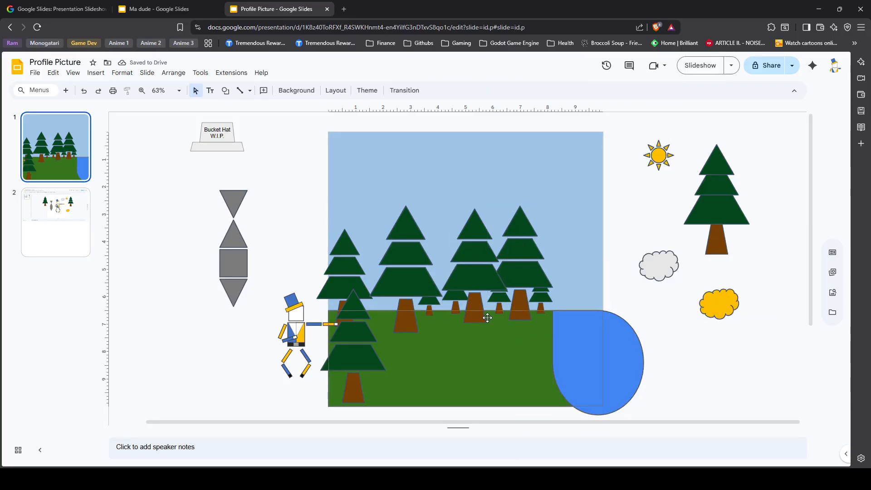
- Lower the two large pines near the teardrop onto the ground, then shrink the large pine left of them and set it lower
left_click_drag(487, 317, 480, 336)
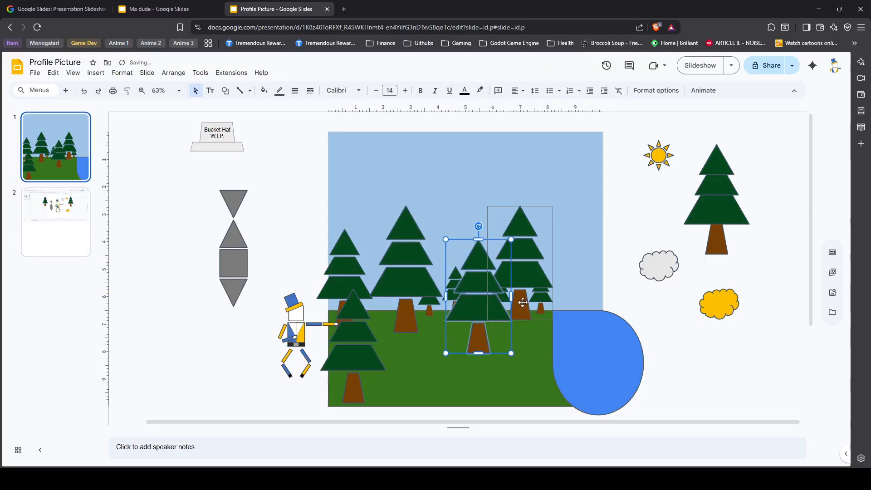
left_click_drag(522, 303, 522, 326)
mouse_move(418, 229)
left_mouse_down()
mouse_move(412, 235)
mouse_move(422, 228)
mouse_move(421, 237)
left_mouse_up()
left_click_drag(400, 318, 407, 317)
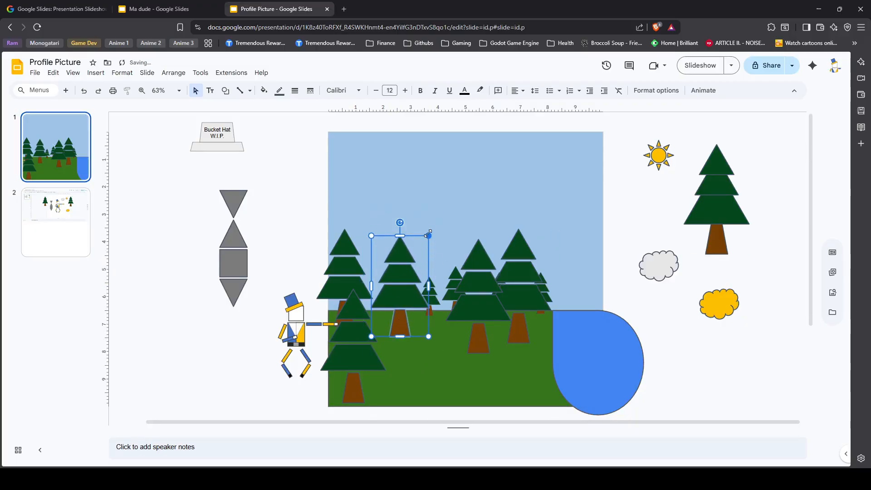
left_click_drag(428, 234, 420, 246)
left_click_drag(395, 322, 407, 327)
- Duplicate the two small pines in the middle of the horizon and place the copies among the large pines on the left
left_click(353, 281)
double_click(454, 276)
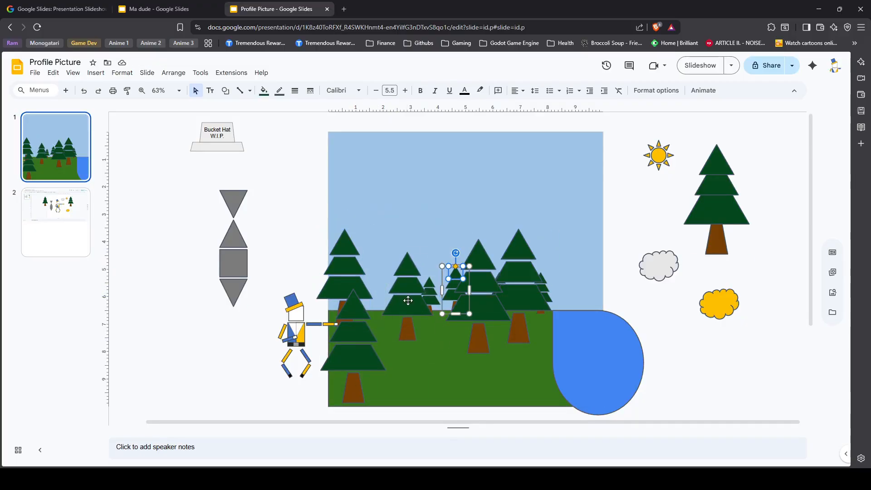
left_click(439, 317)
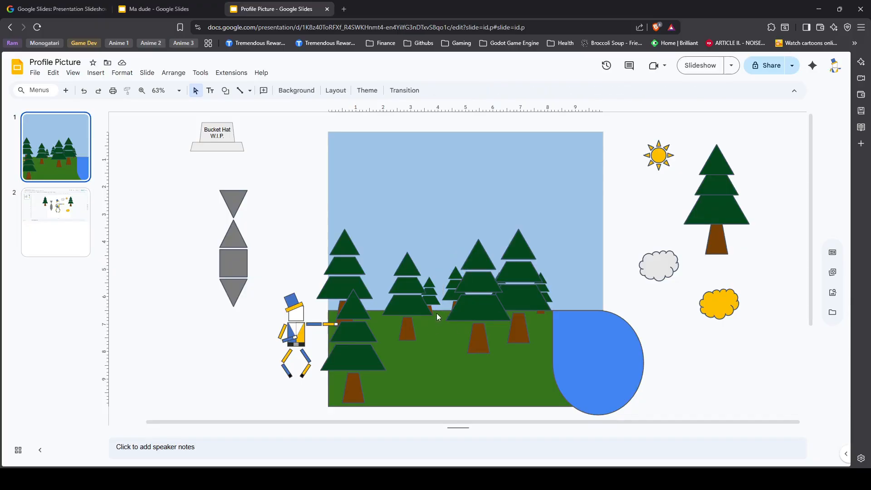
left_click(454, 272)
left_click(433, 289, "shift")
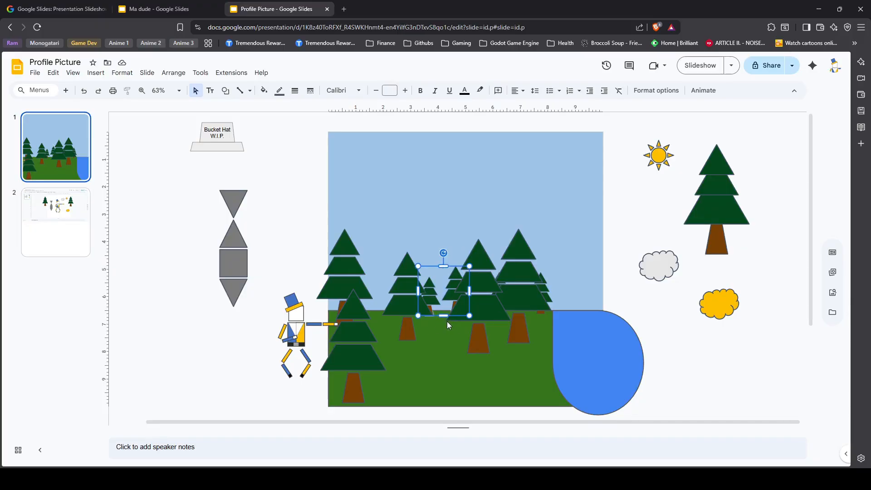
key("ctrl+v")
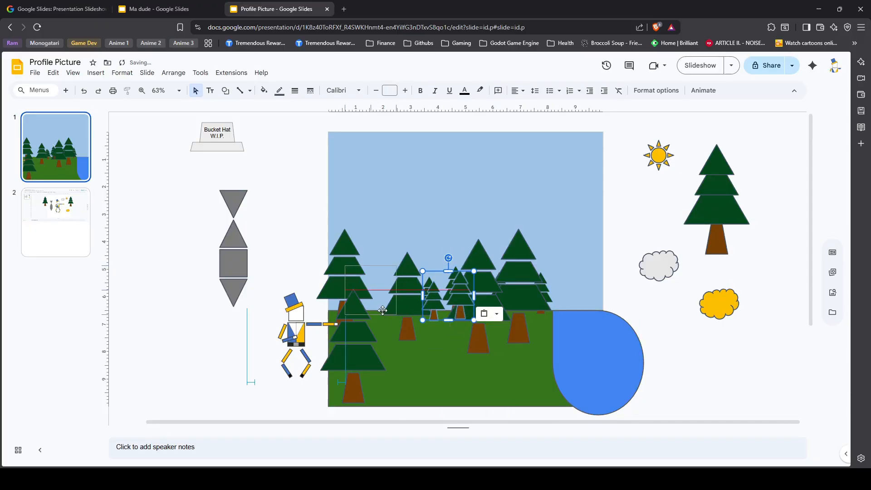
left_click_drag(382, 310, 383, 309)
key("Escape")
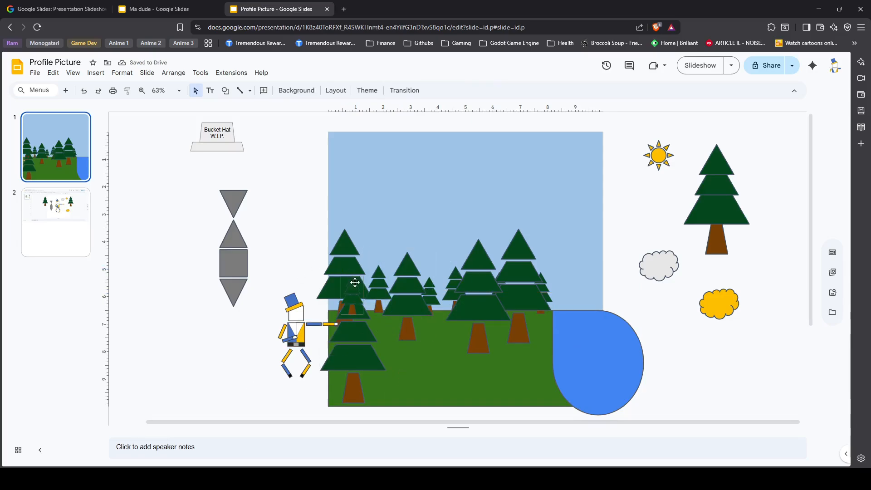
- Send the two new small pines and the green ground to the back
left_click(355, 283)
left_click(379, 288, "shift")
left_click(525, 384, "shift")
right_click(526, 385)
mouse_move(560, 168)
left_click(698, 216)
- Shift the large pine on the left horizon outward over the slide's edge and move the foreground pine slightly right
left_click_drag(353, 391, 350, 401)
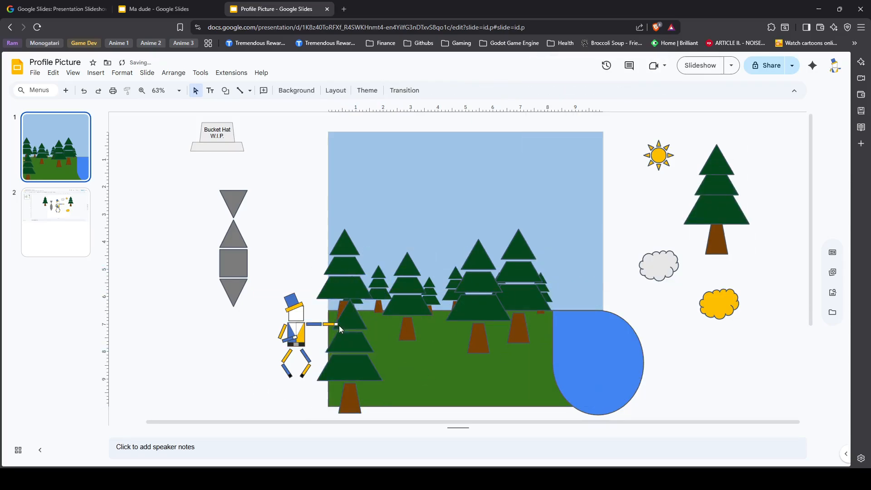
mouse_move(337, 312)
left_mouse_down()
mouse_move(334, 320)
mouse_move(329, 305)
left_mouse_up()
left_click(239, 361)
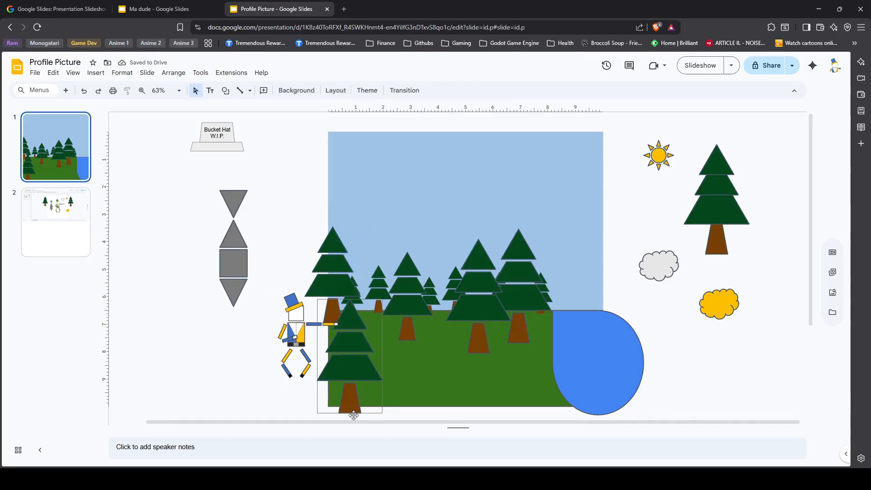
left_click_drag(356, 311, 372, 308)
left_click(476, 342)
left_click_drag(476, 343, 477, 344)
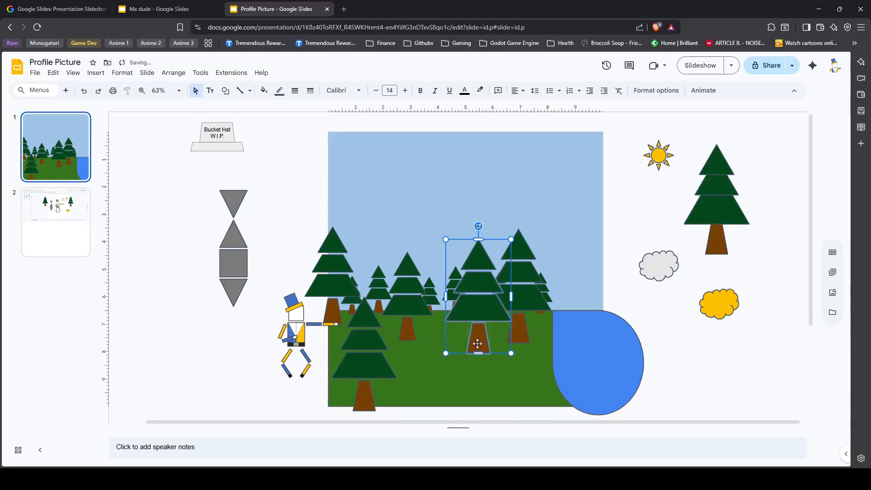
left_click(679, 319)
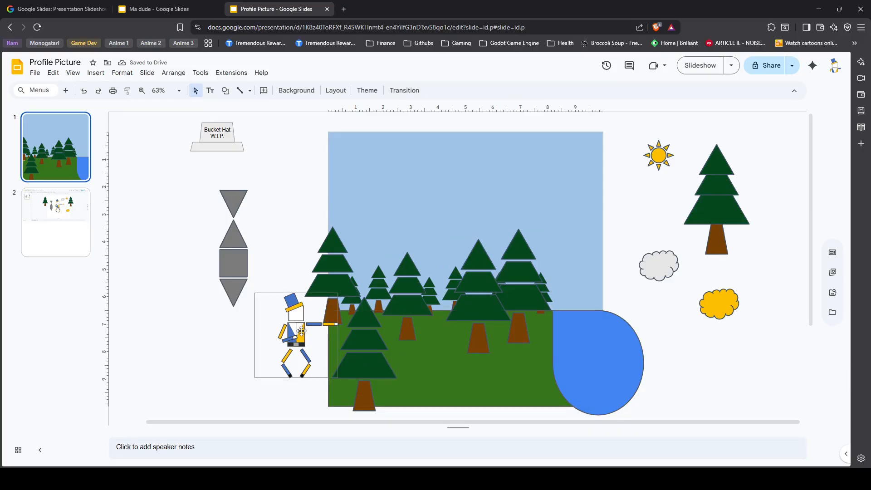
- Move the character onto the green ground in front of the middle pines and scale it down
left_click_drag(302, 331, 469, 354)
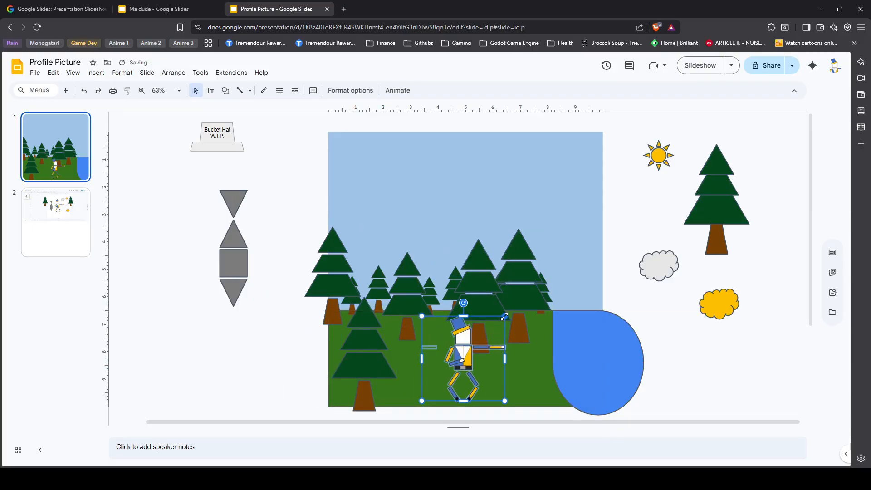
left_click_drag(504, 316, 486, 333)
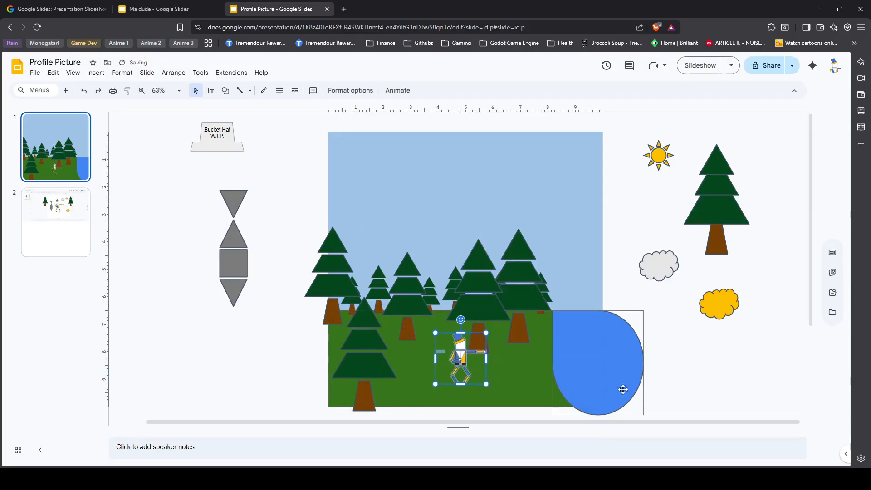
scroll(523, 355, "up", 3)
scroll(523, 350, "down", 1)
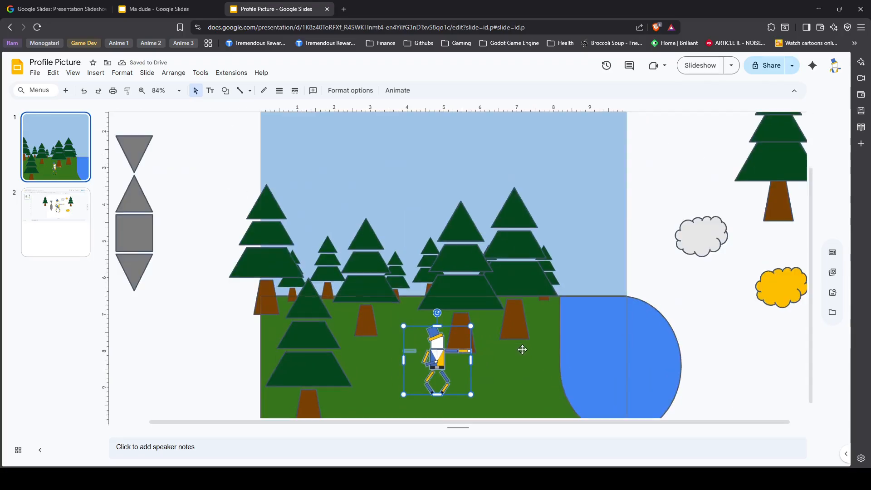
scroll(522, 350, "down", 3)
scroll(500, 317, "up", 2)
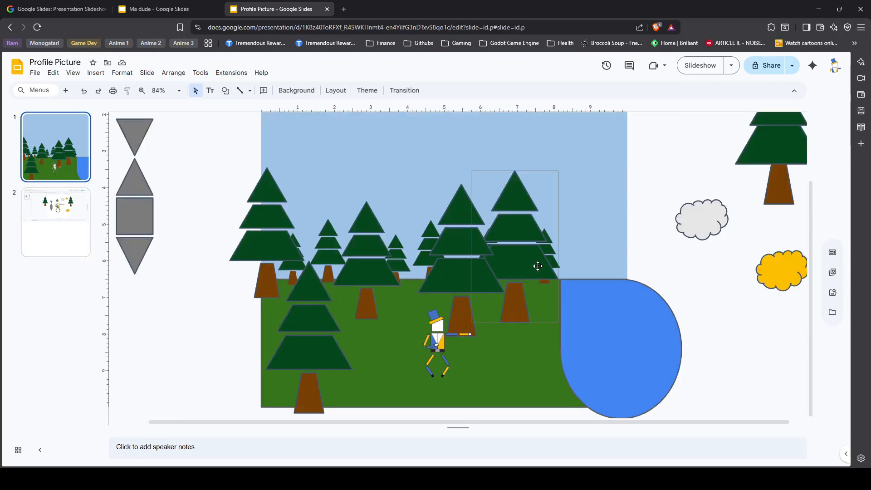
- Undo the character's last resize and enlarge the foreground pine near the slide's left edge
key("ctrl+z")
left_click(646, 234)
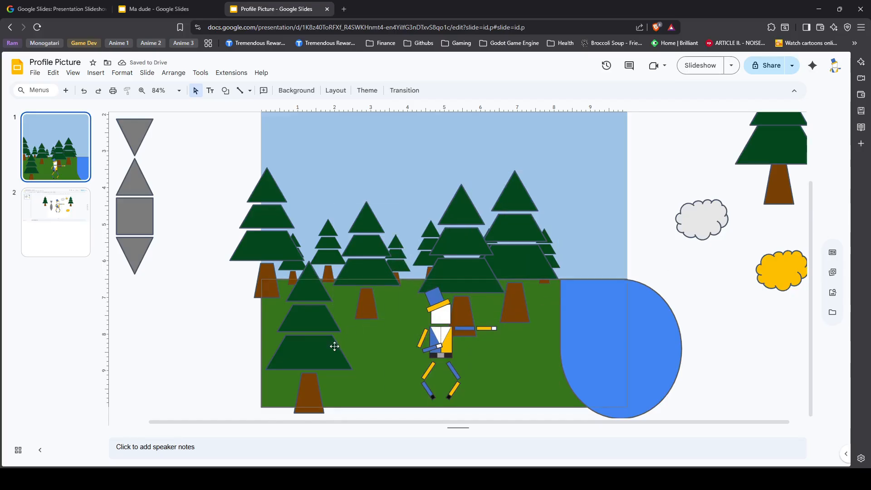
left_click(307, 389)
left_click_drag(353, 264, 369, 238)
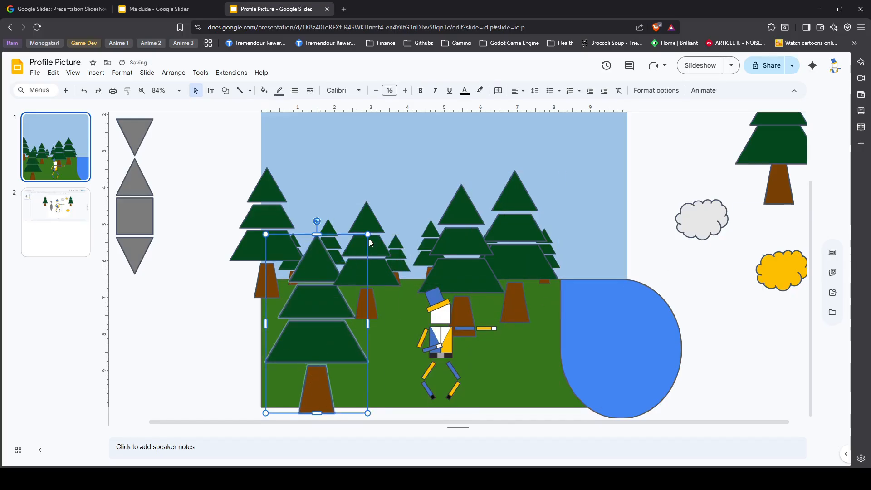
- Move the character off the slide into the empty area below the orange cloud
scroll(593, 303, "down", 2)
scroll(593, 303, "up", 1)
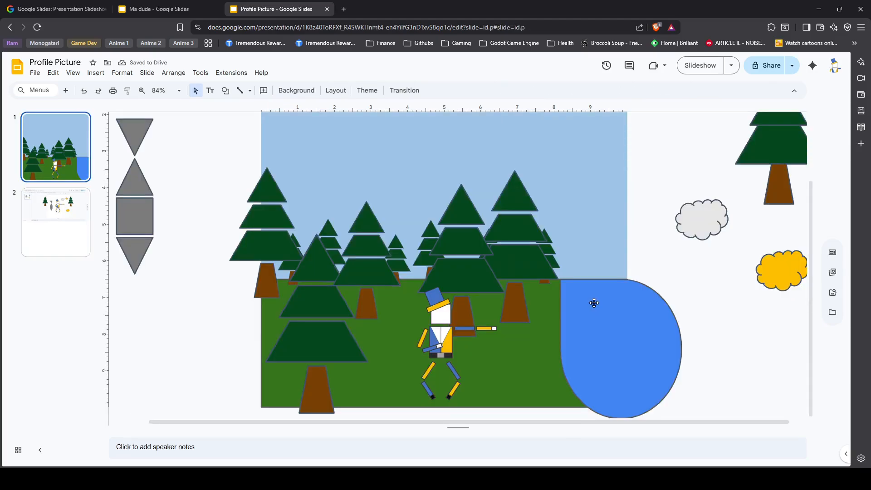
scroll(729, 305, "down", 2)
scroll(747, 340, "up", 1)
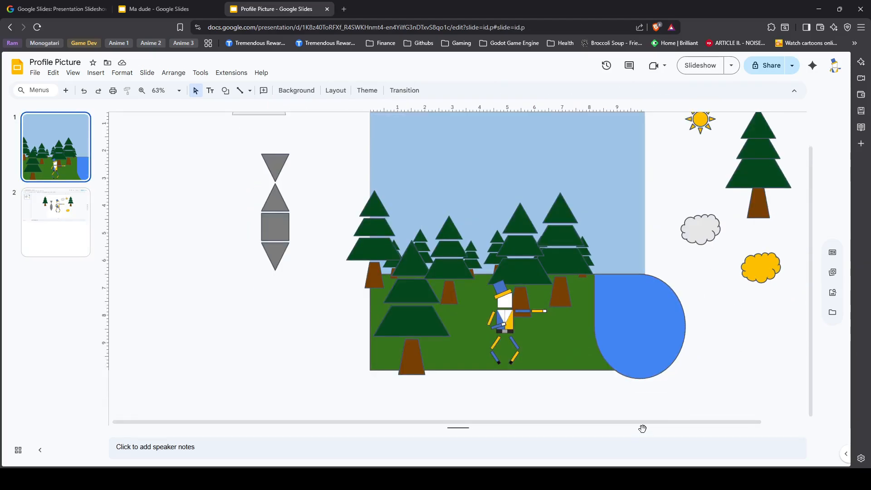
left_click_drag(643, 426, 685, 426)
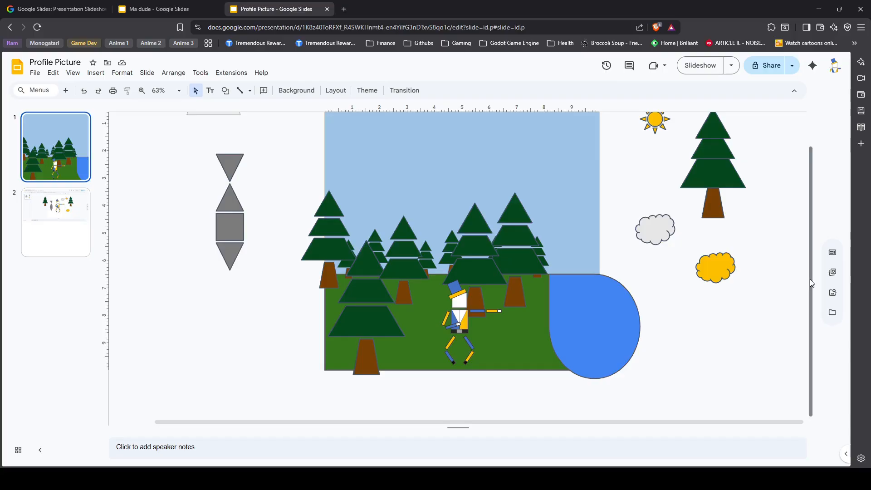
scroll(810, 279, "up", 1)
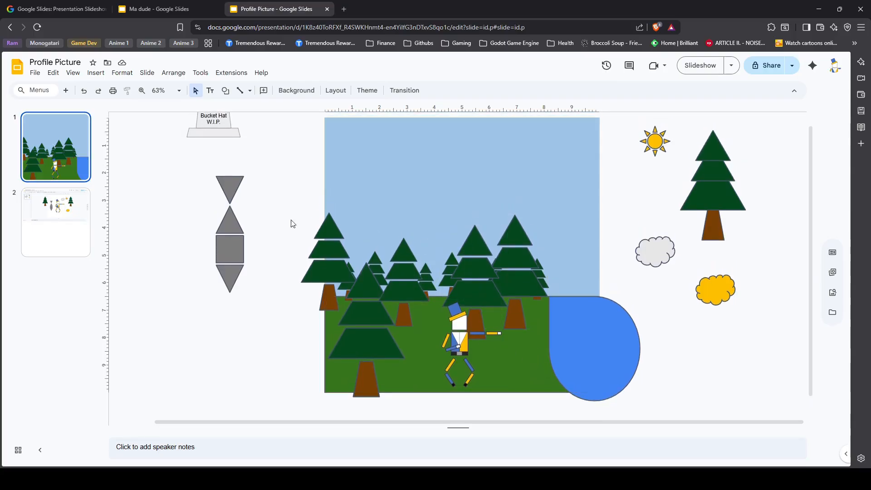
left_click_drag(463, 345, 746, 348)
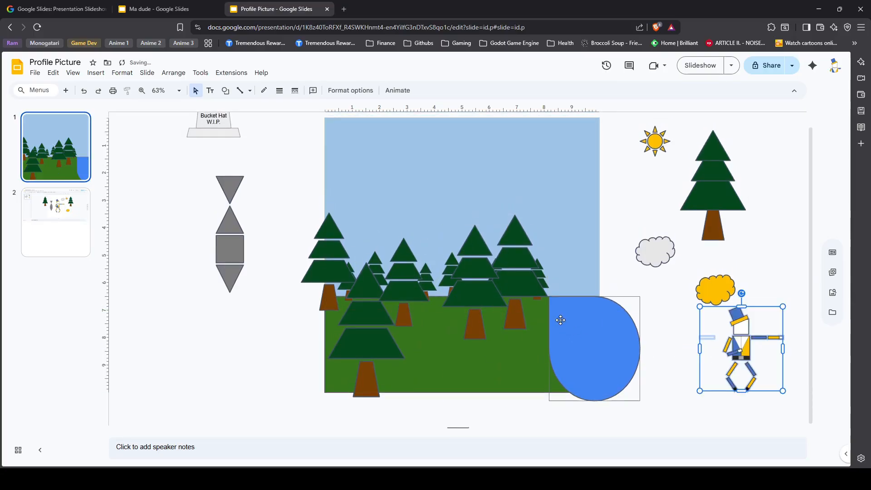
- Shift all the pines on the slide, the green ground and the blue water upward together to raise the horizon
left_click(584, 318)
left_click_drag(284, 183, 616, 413)
left_click_drag(448, 371, 446, 320)
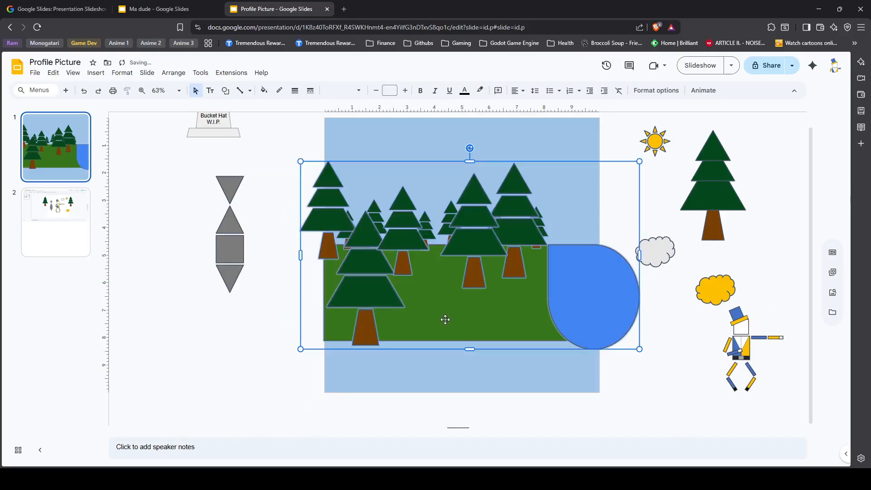
left_click(295, 397)
- Stretch the green ground down to the slide's lower edge and extend the blue water slightly past it
left_click(532, 327)
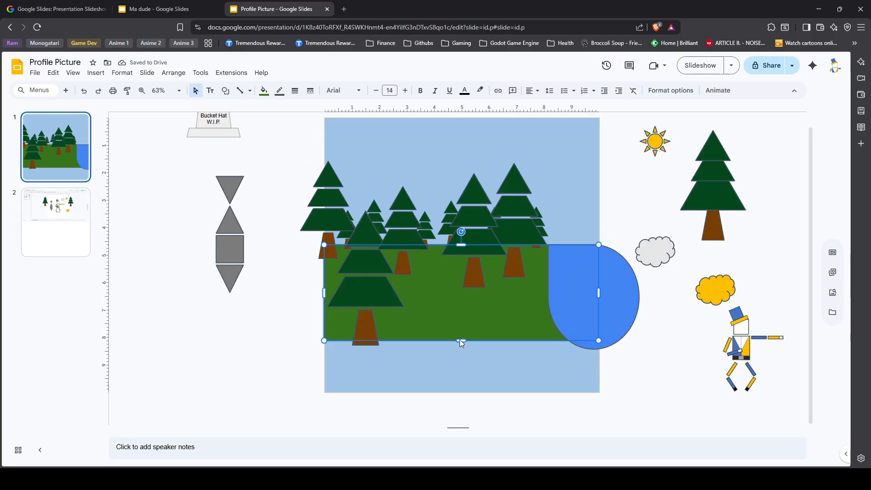
left_click_drag(461, 341, 466, 396)
left_click(619, 321)
left_click_drag(594, 349, 594, 410)
left_click(675, 391)
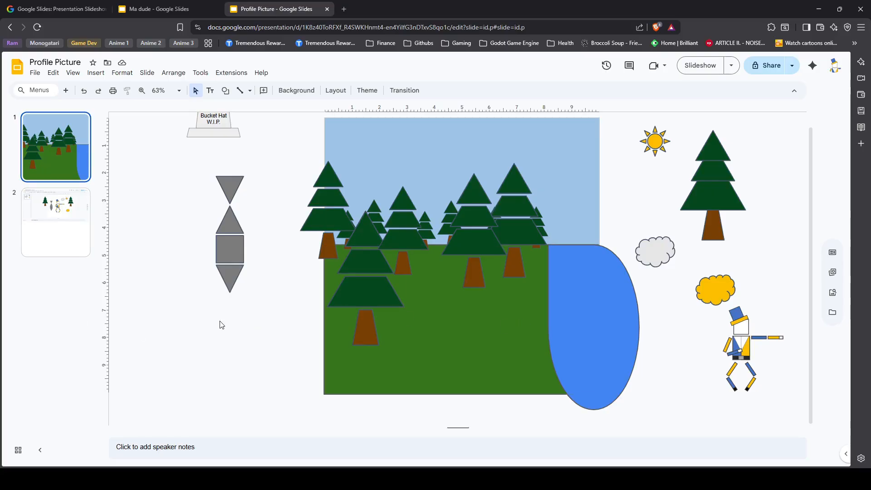
- Move the character back onto the green ground in front of the middle pines
left_click_drag(746, 348, 480, 322)
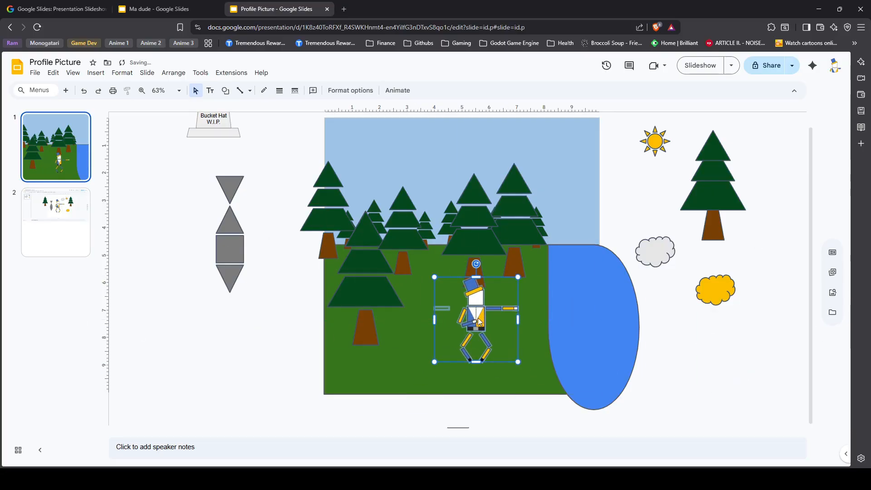
left_click(741, 382)
scroll(726, 381, "up", 2)
scroll(726, 381, "down", 1)
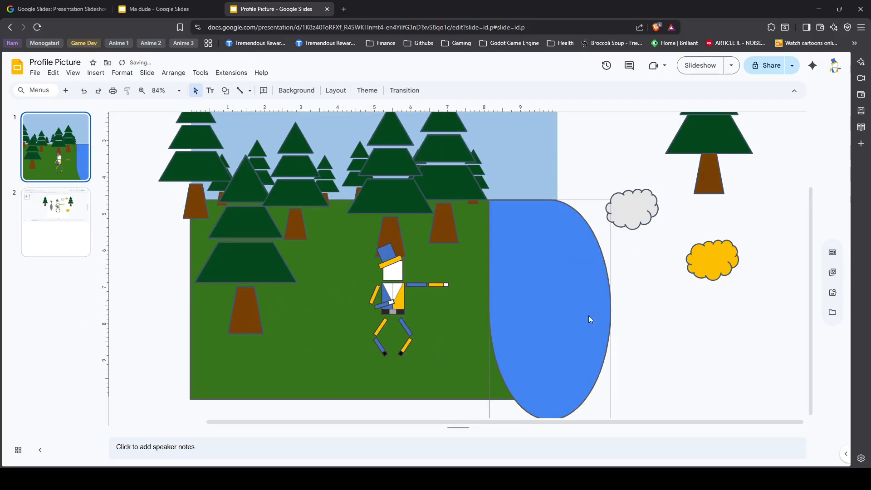
- Duplicate the blue water shape and offset the copy slightly to the left of the original
left_click(596, 317)
left_click_drag(556, 300, 561, 306)
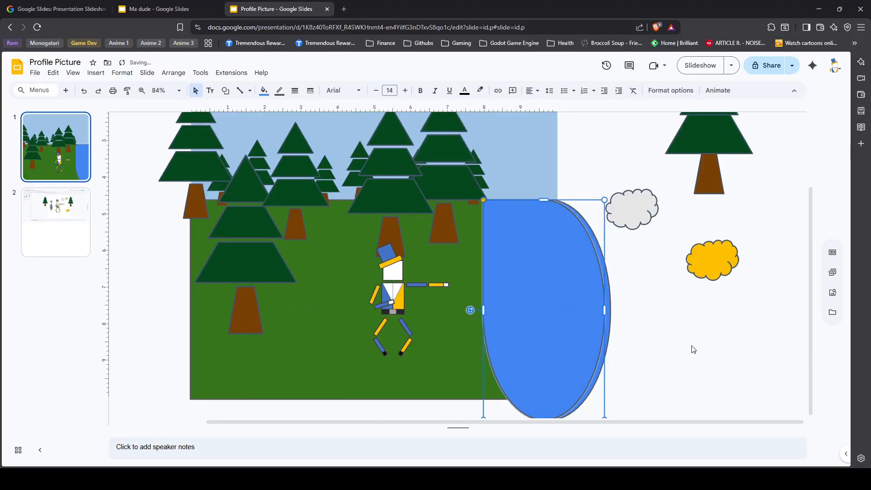
right_click(564, 324)
key("Delete")
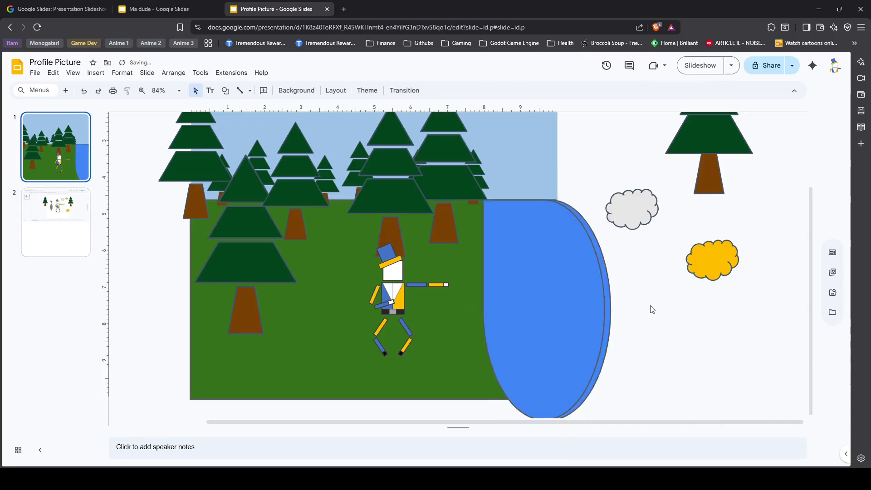
- Send the original water shape backward
left_click(606, 313)
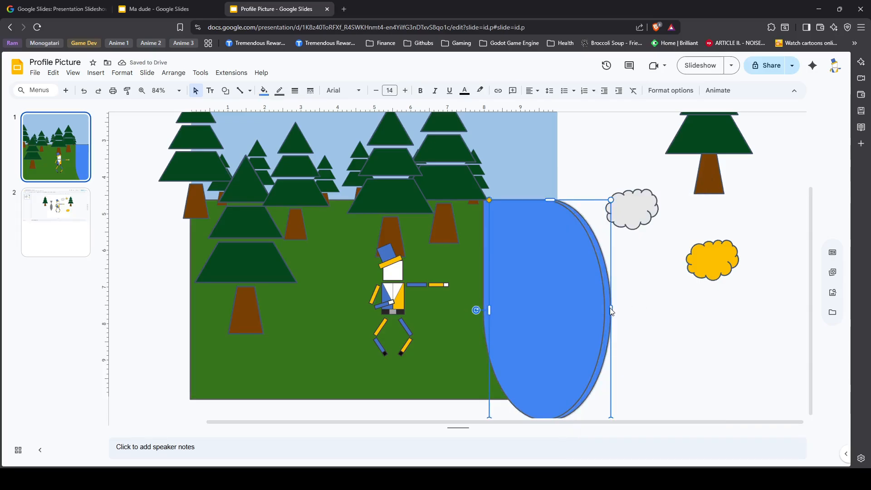
right_click(609, 309)
mouse_move(646, 326)
left_click(535, 349)
left_click(628, 334)
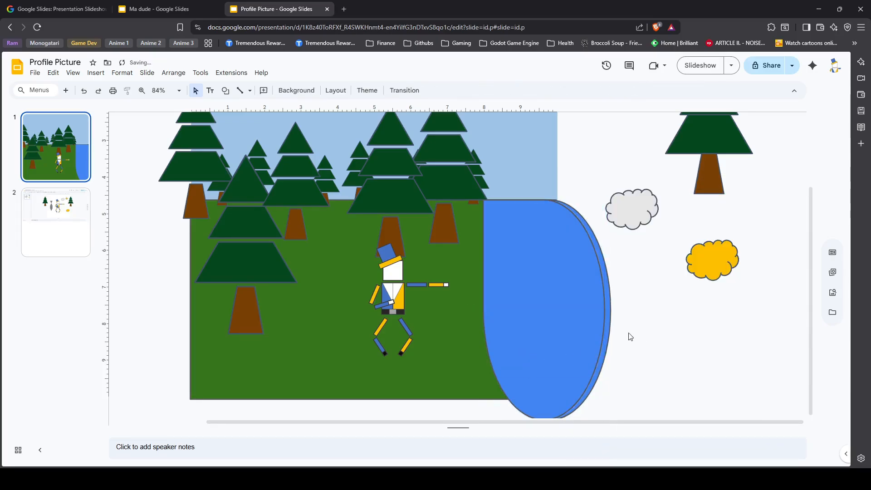
- Bring the original water shape to the front, above its offset copy
left_click(610, 316)
right_click(610, 318)
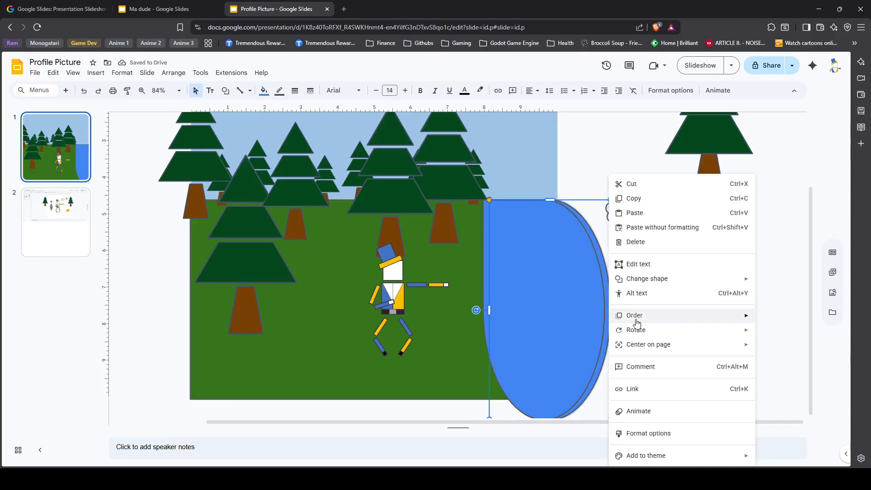
mouse_move(676, 322)
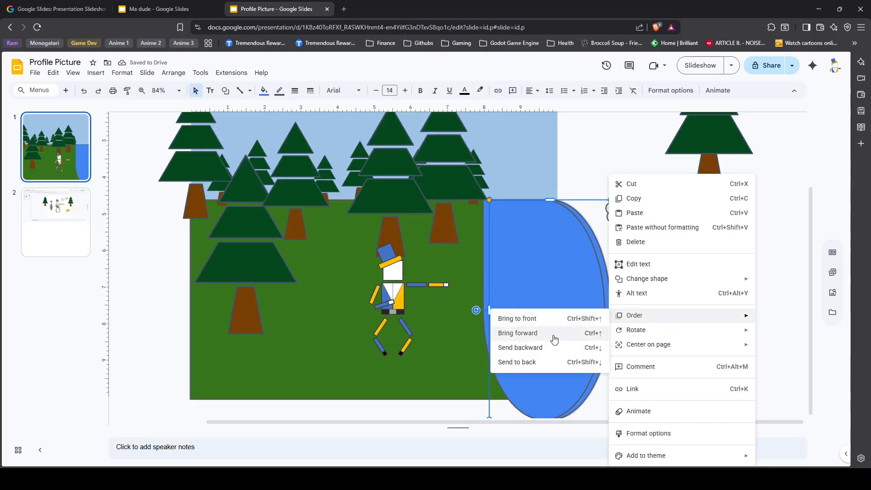
left_click(540, 320)
left_click(603, 191)
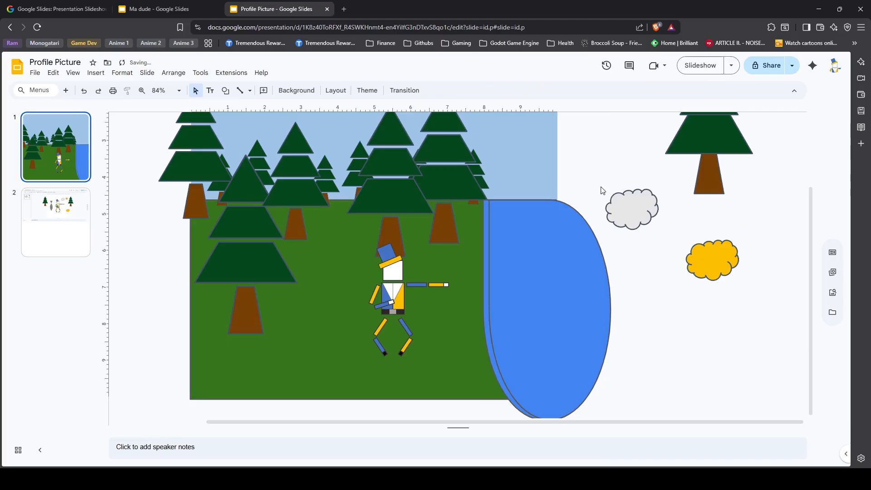
- Fill the offset copy behind the water with orange to form a sandy shoreline
left_click(487, 326)
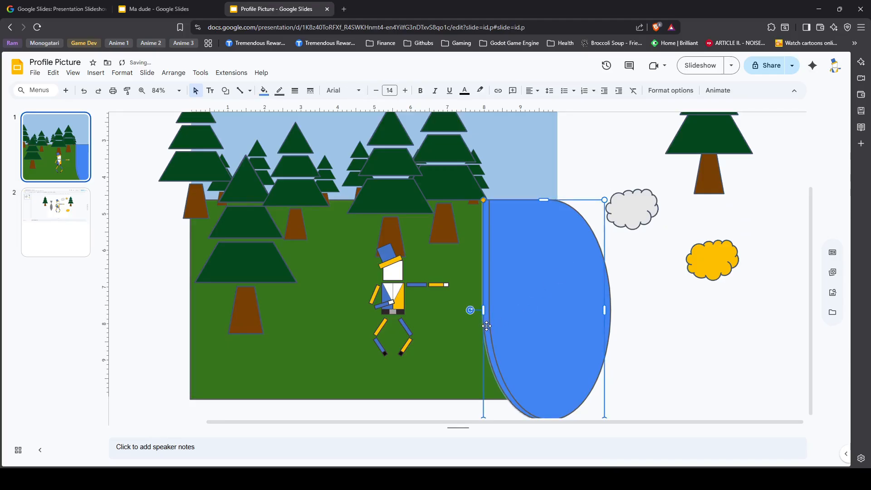
left_click(265, 91)
left_click(337, 138)
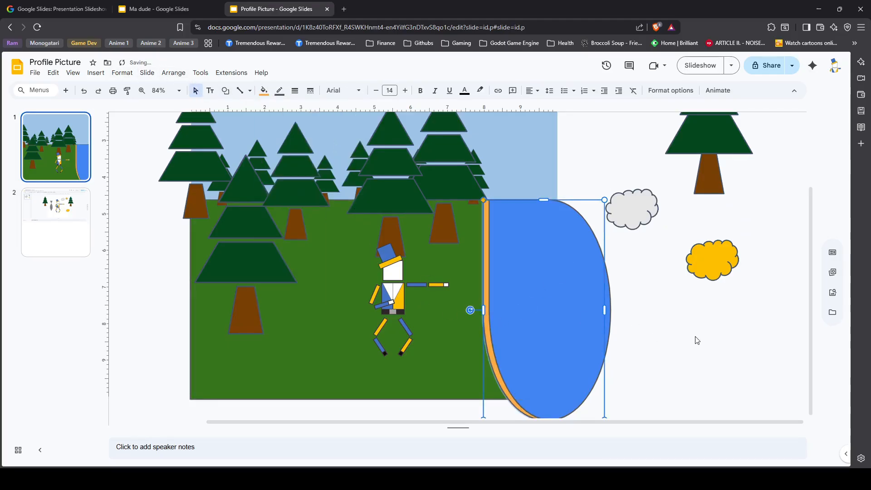
left_click(691, 340)
- Enlarge the character and position it on the ground between the foreground pine and the water
left_click_drag(469, 324, 448, 313)
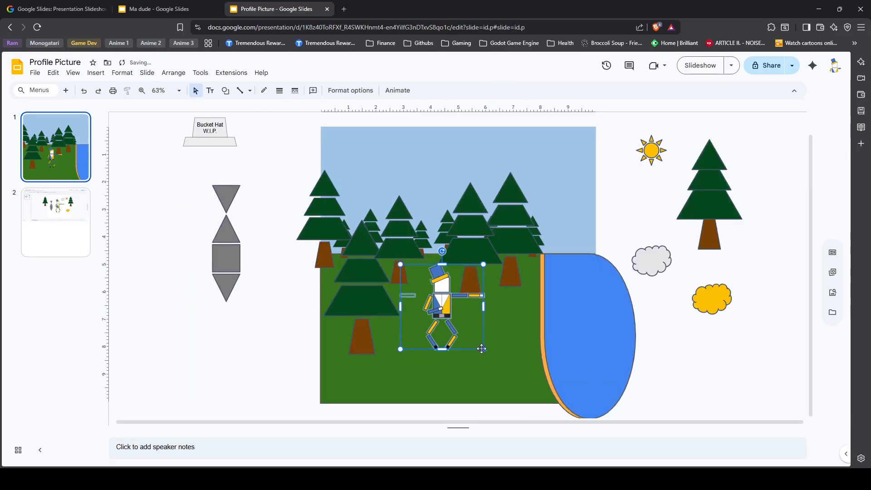
left_click_drag(482, 348, 503, 369)
left_click_drag(458, 324, 464, 337)
left_click_drag(509, 382, 506, 378)
left_click_drag(459, 321, 452, 322)
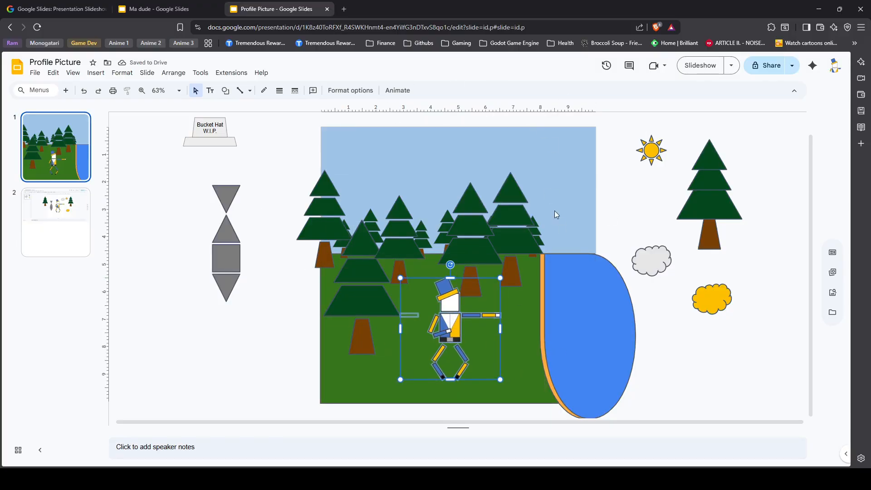
left_click(557, 215)
- Move the character off the slide's left side and shift the pines, ground, shoreline and water further up
left_click(452, 320)
left_click_drag(451, 320, 236, 352)
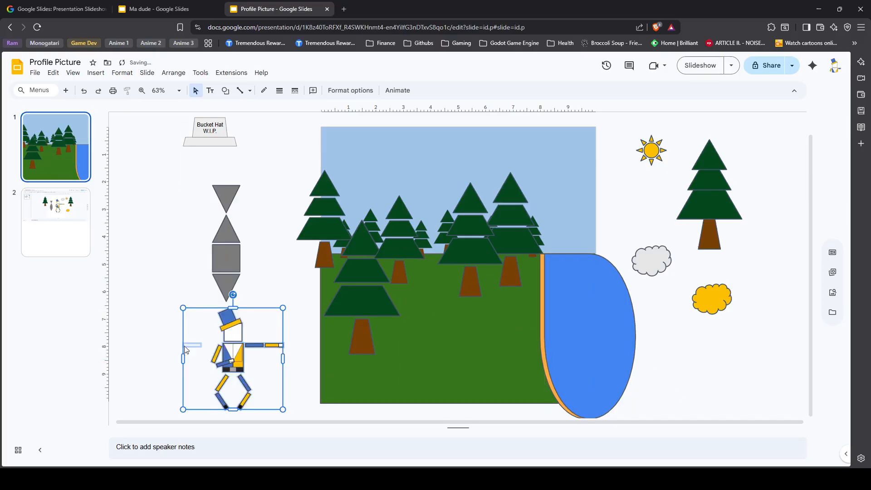
left_click(321, 268)
left_click_drag(321, 268, 627, 419)
left_click_drag(459, 339, 459, 305)
left_click(674, 394)
- Stretch the green ground to the slide's lower edge and extend the water and orange shoreline past it
left_click(409, 367)
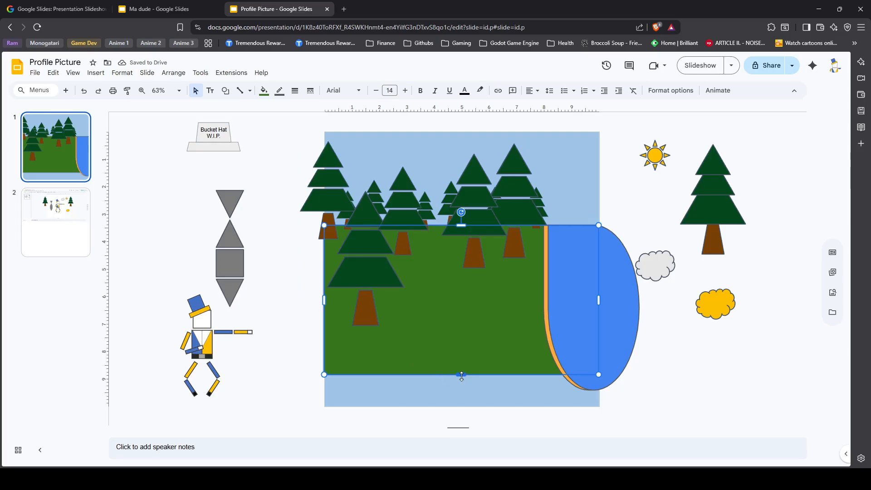
left_click_drag(461, 375, 461, 407)
key("Escape")
left_click(639, 313)
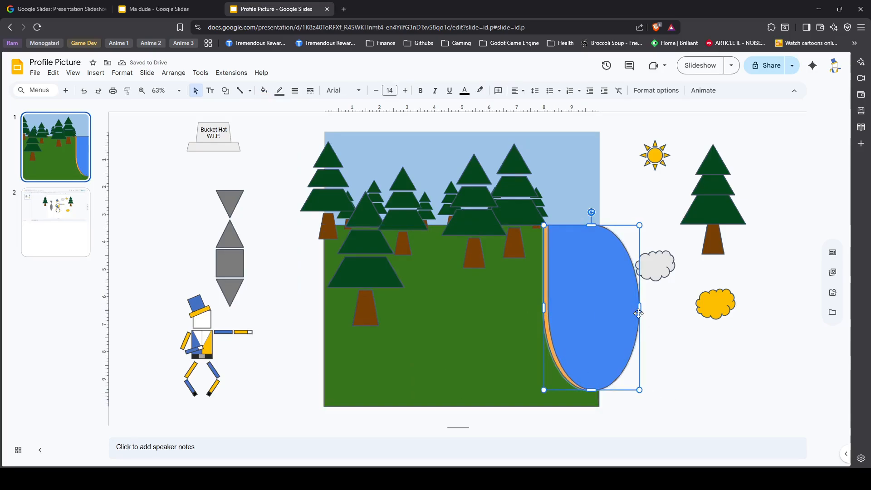
left_click_drag(592, 390, 592, 418)
key("Escape")
- Check the ground's alignment with the slide edges and nudge the green ground slightly right
scroll(612, 229, "up", 5)
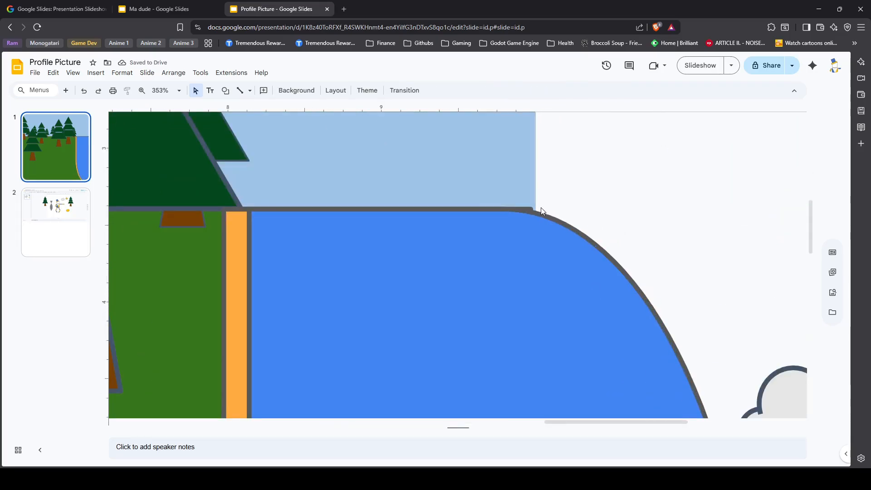
scroll(531, 211, "up", 3)
scroll(615, 211, "down", 6)
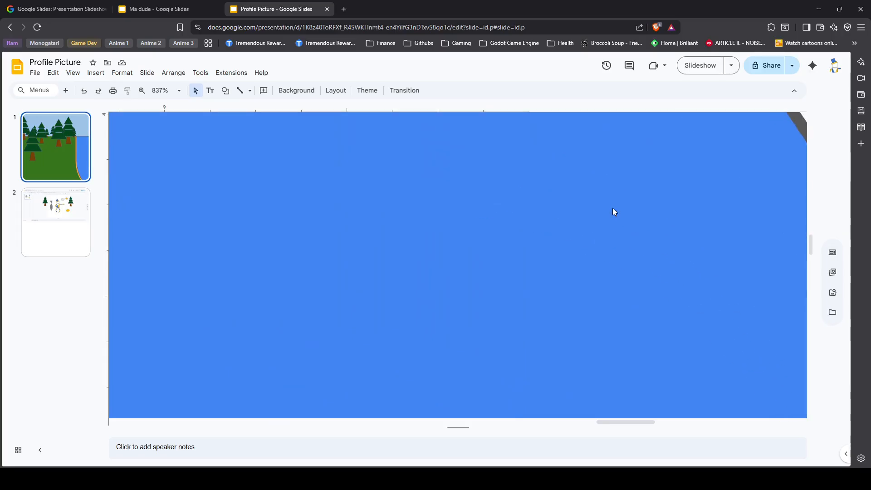
scroll(615, 212, "up", 6)
scroll(602, 214, "down", 7)
scroll(593, 216, "down", 2)
left_click(476, 338)
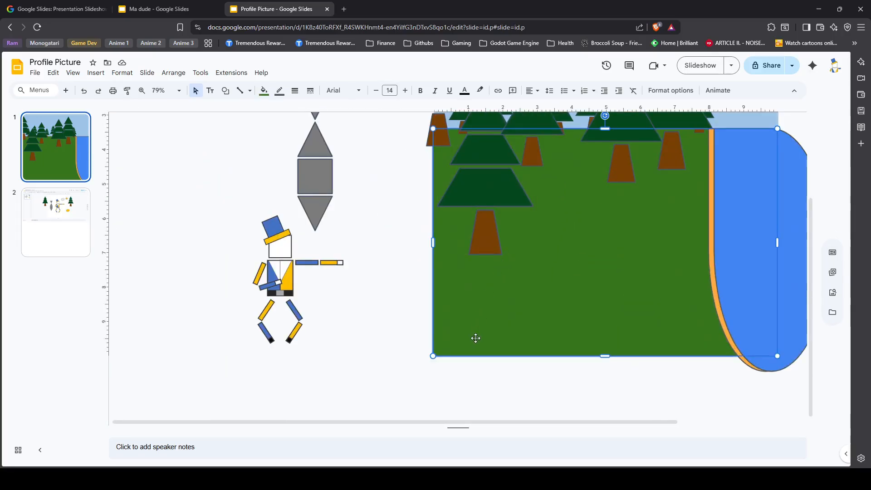
left_click_drag(483, 332, 485, 332)
left_click(645, 392)
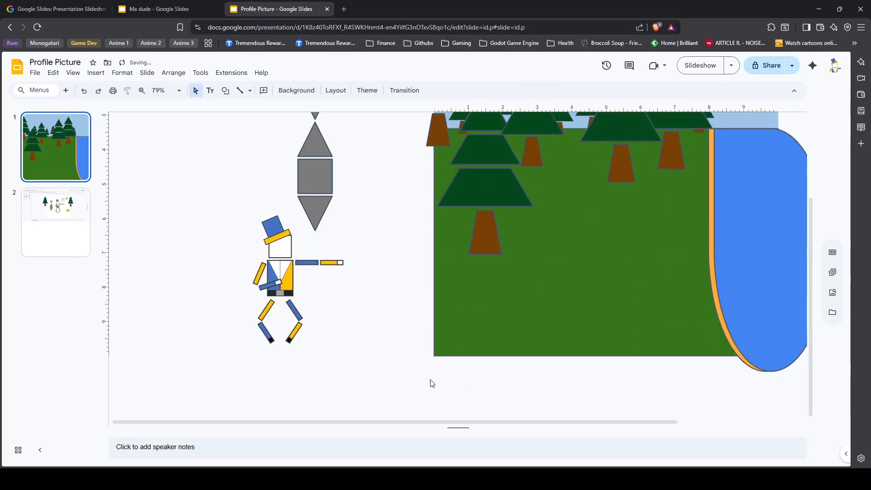
- Nudge the blue water shape slightly right, leaving the orange shoreline in place
scroll(432, 384, "down", 1)
scroll(166, 246, "up", 1)
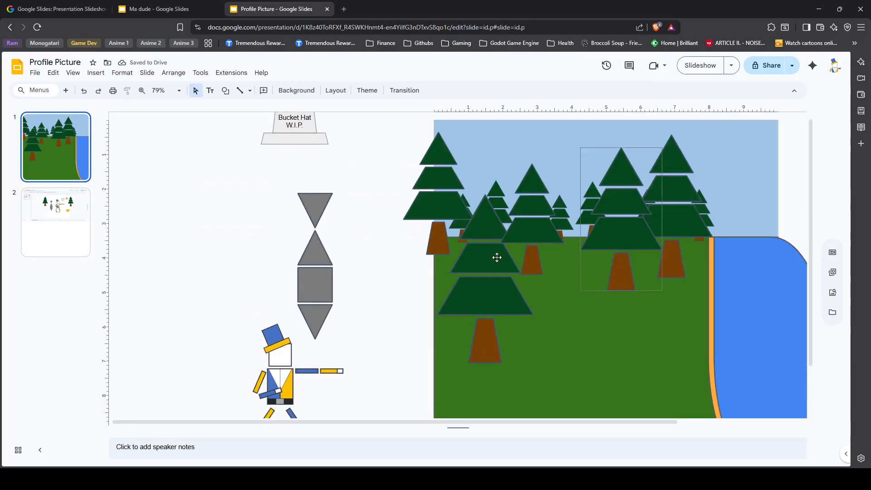
scroll(438, 426, "right", 5)
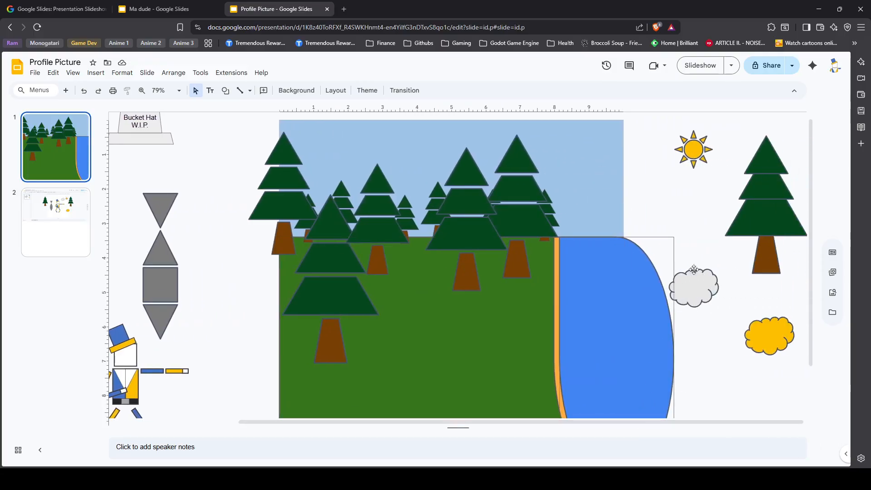
left_click(645, 283)
key("Right")
key("Right")
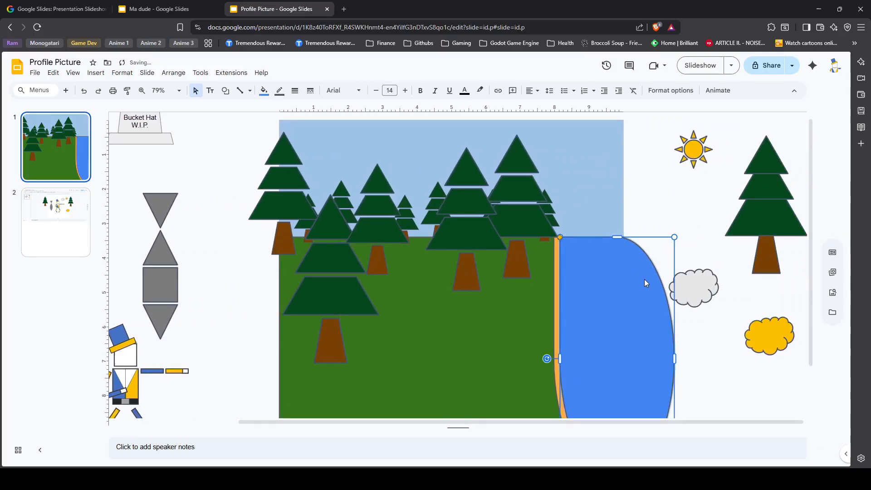
left_click(649, 200)
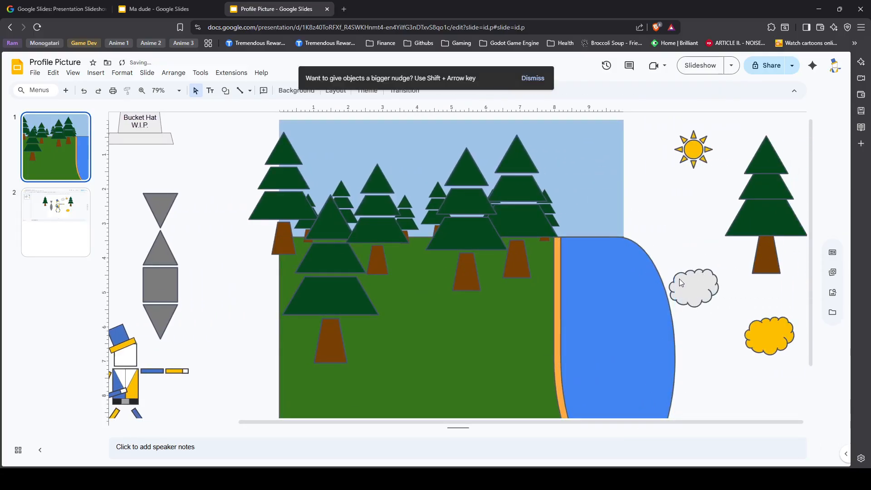
scroll(224, 251, "down", 2)
scroll(224, 251, "down", 3)
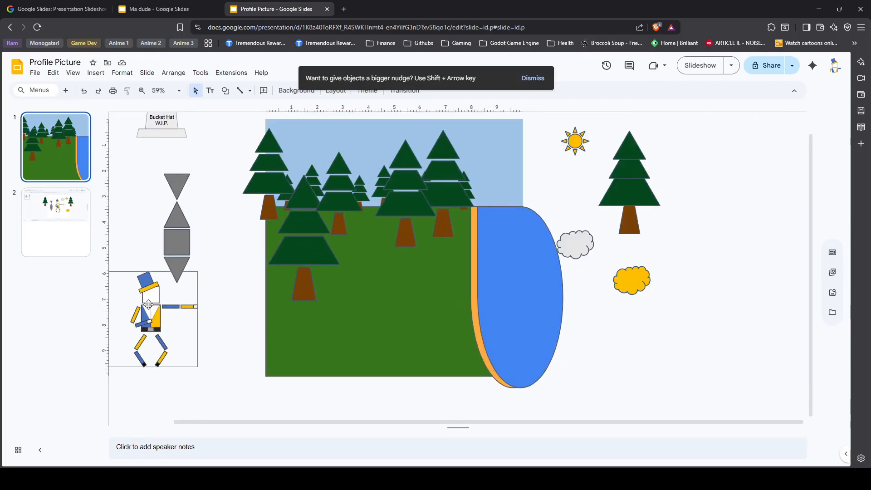
- Place the character on the green ground in the slide, enlarge it and shift it slightly up
left_click_drag(152, 304, 375, 298)
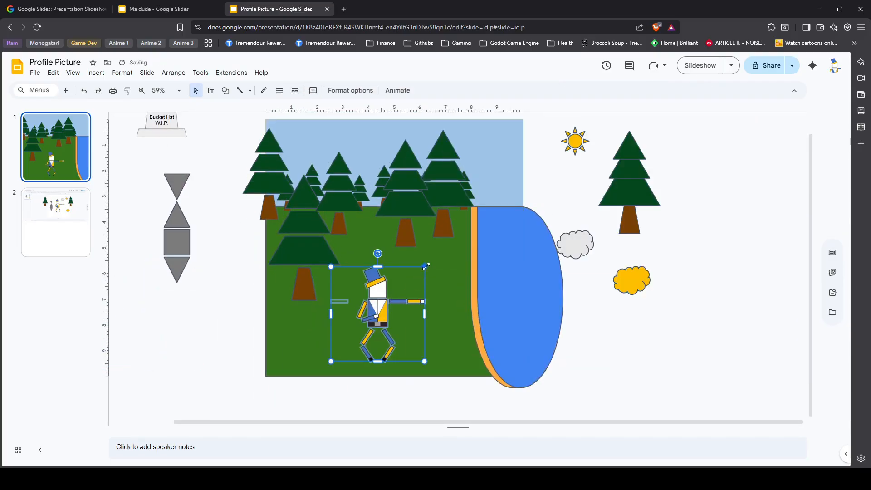
left_click_drag(426, 267, 455, 235)
key("Escape")
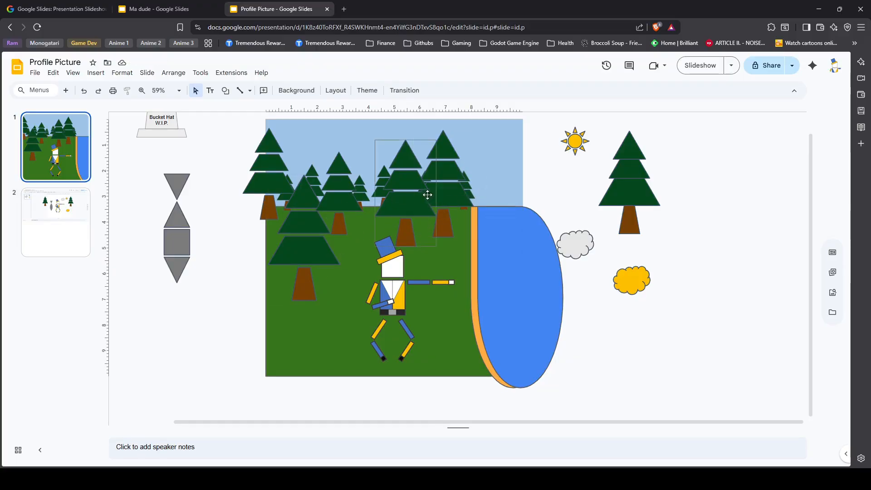
left_click(402, 281)
left_click_drag(403, 282, 403, 269)
- Shift the orange shoreline left so more sand shows, and rearrange the neighbouring pines by moving the small one off the slide
left_click(472, 301)
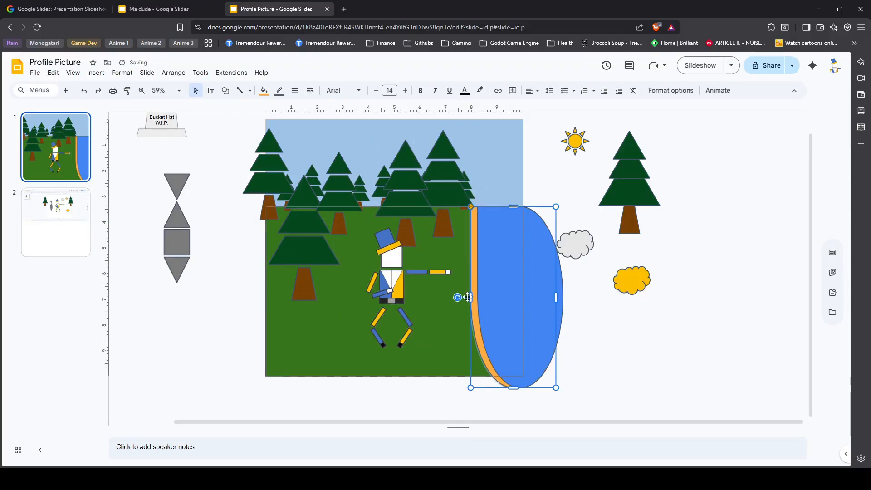
left_click_drag(473, 299, 463, 298)
left_click_drag(465, 195, 222, 227)
left_click_drag(442, 221, 447, 218)
left_click(728, 381)
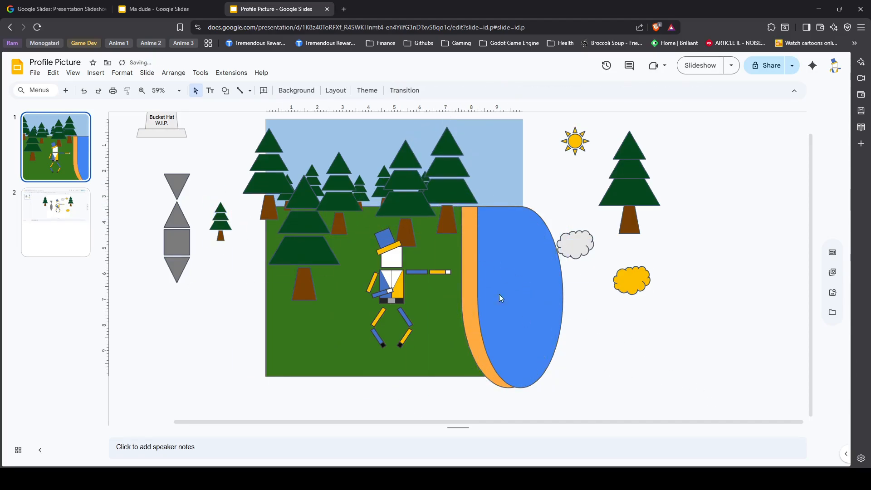
- Place the grey cloud in the sky's upper-left area and the sun at the slide's upper-right corner
left_click_drag(576, 245, 306, 136)
left_click_drag(575, 140, 516, 124)
left_click(653, 261)
- Present the slideshow from the beginning to preview the scene, and return to editing
left_click(732, 66)
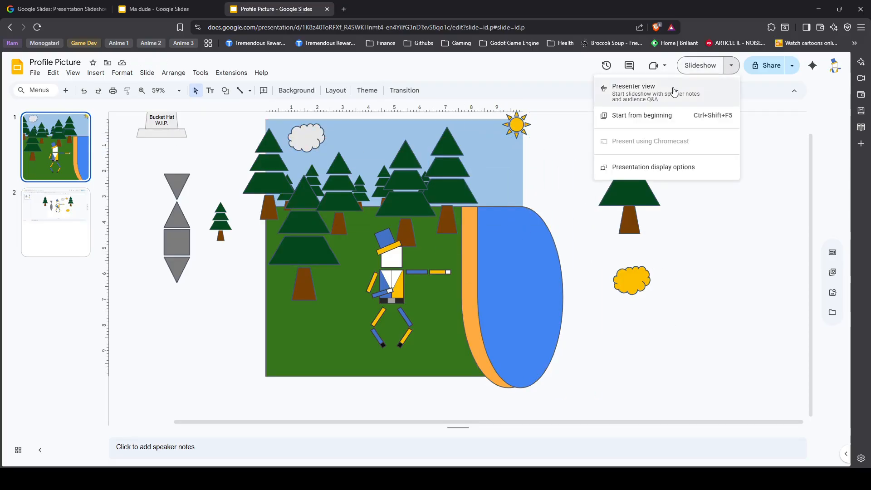
left_click(696, 117)
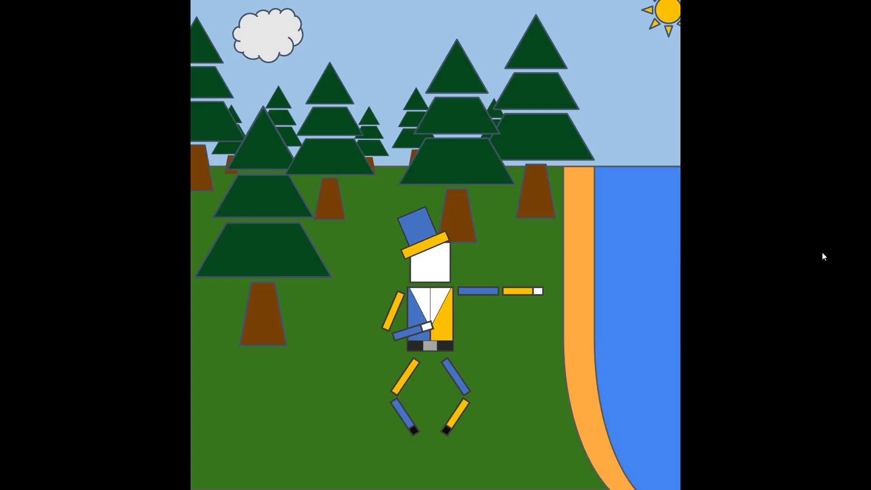
key("Escape")
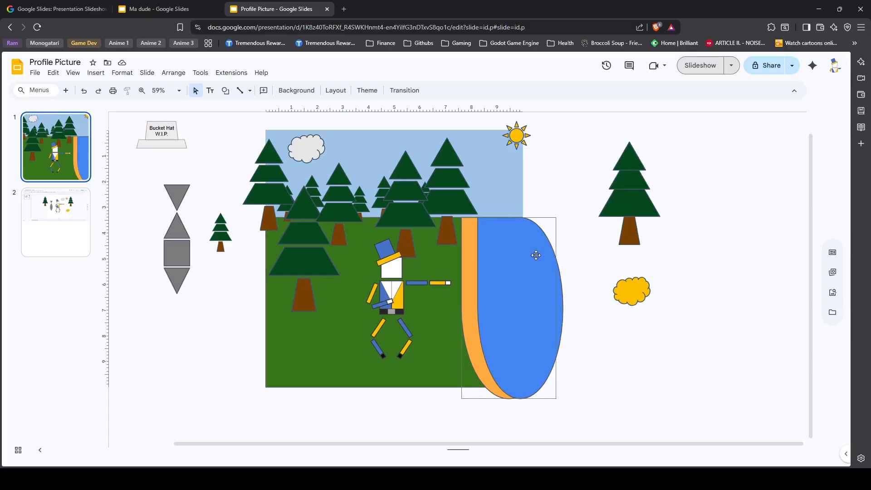
- Move the stack of grey triangles and square lower in the area beside the slide's left edge
left_click(400, 291)
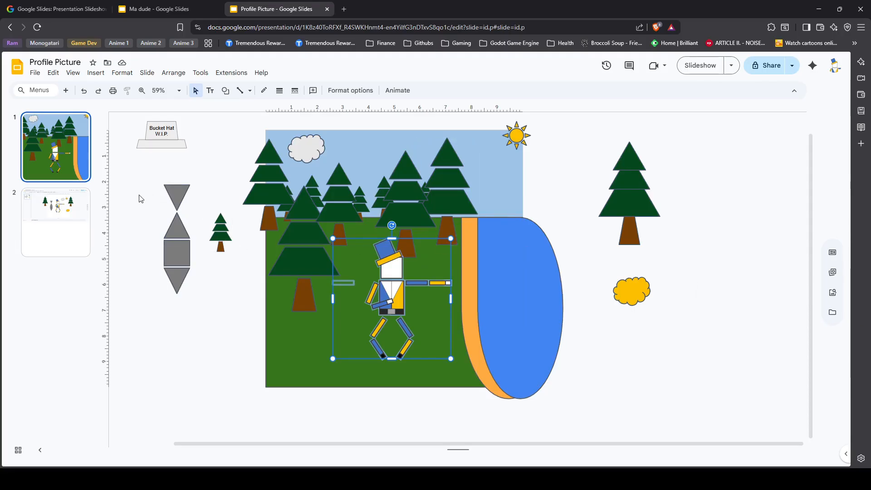
left_click_drag(141, 176, 202, 304)
left_click_drag(171, 246, 200, 344)
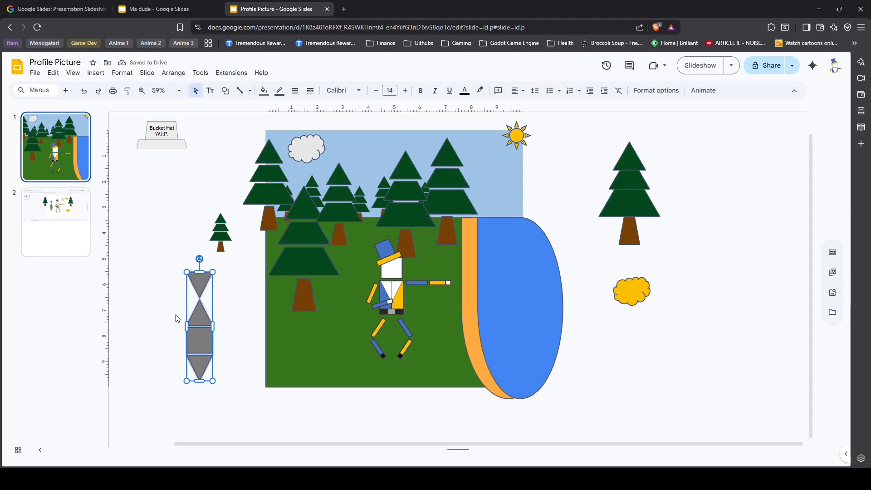
left_click_drag(183, 324, 153, 303)
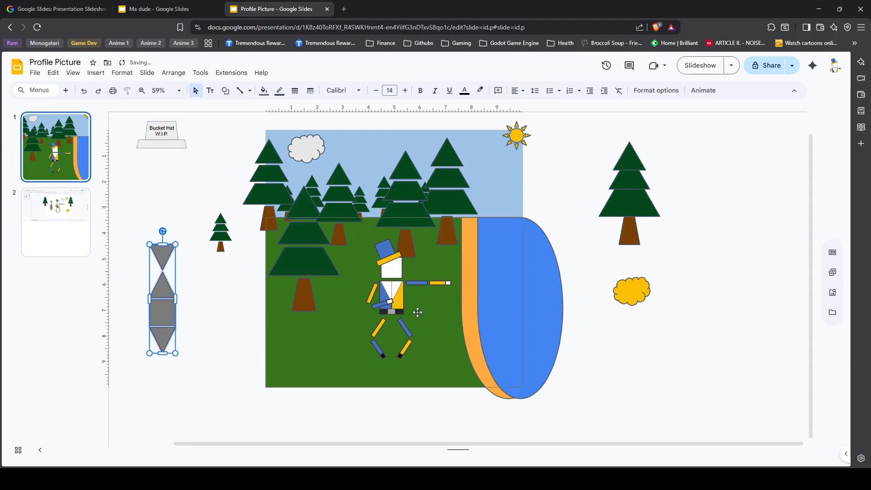
left_click(521, 216)
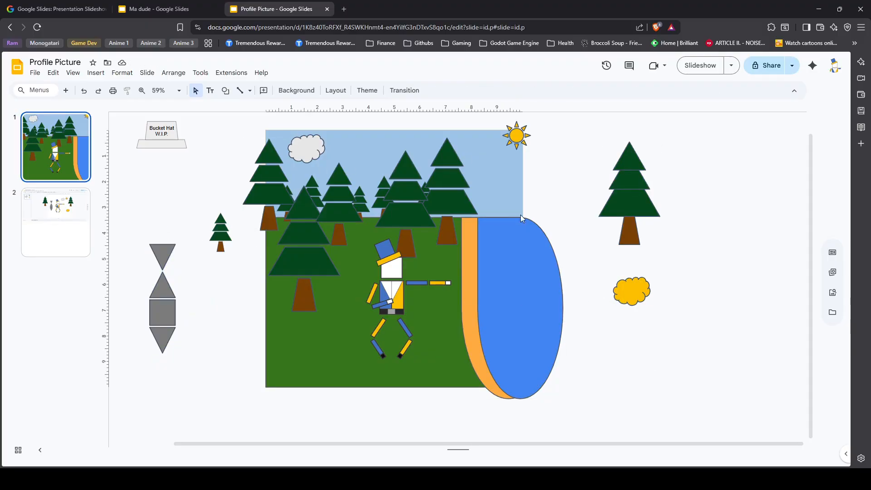
- Nudge the rightmost large pine slightly up and right beside the shoreline
left_click_drag(450, 229, 452, 226)
left_click(486, 238)
scroll(385, 323, "up", 1)
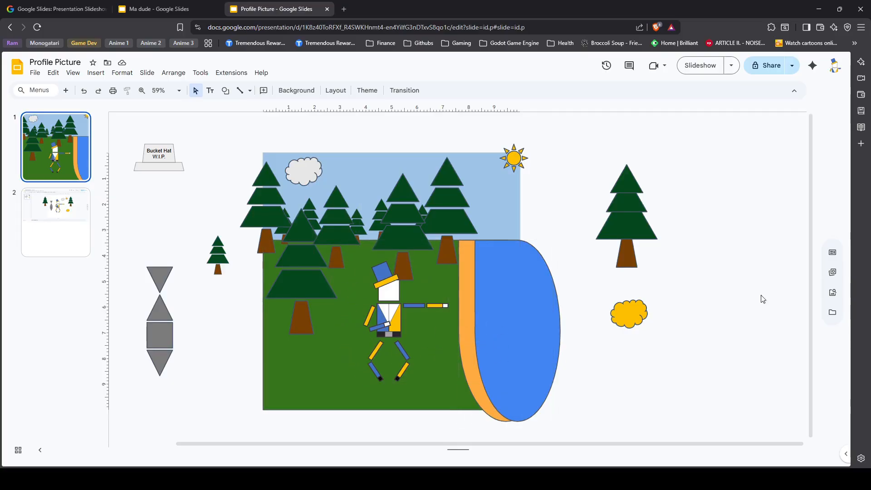
double_click(447, 250)
left_click(658, 348)
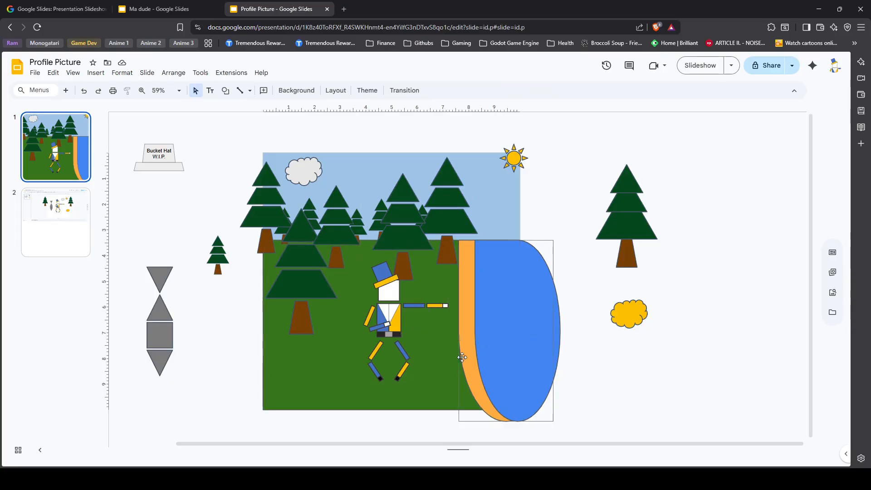
scroll(438, 369, "up", 3)
scroll(437, 370, "down", 3)
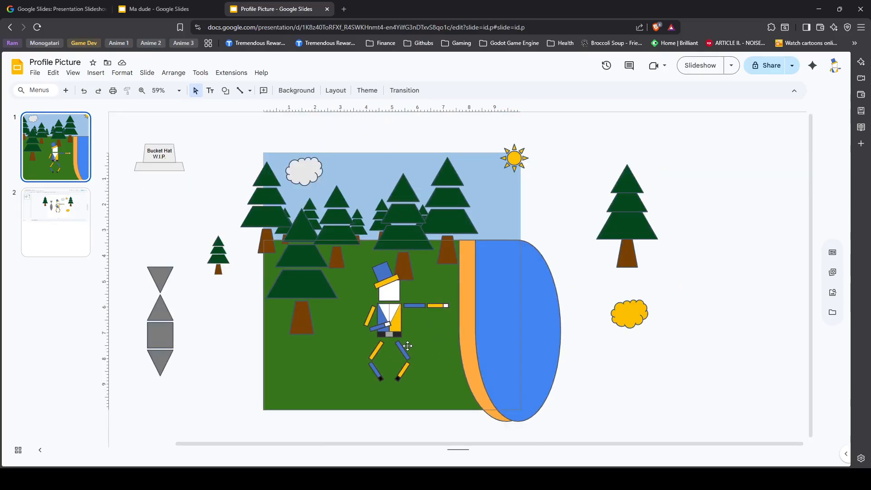
left_click(96, 72)
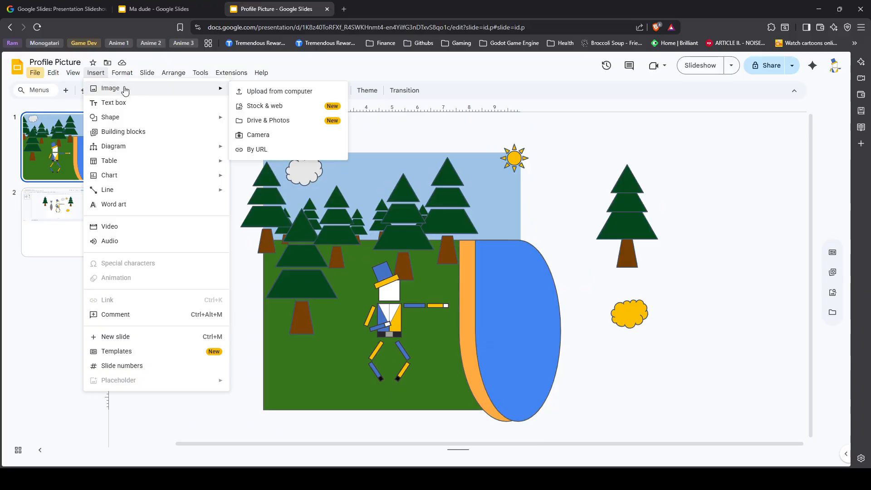
left_click(124, 103)
left_click(95, 73)
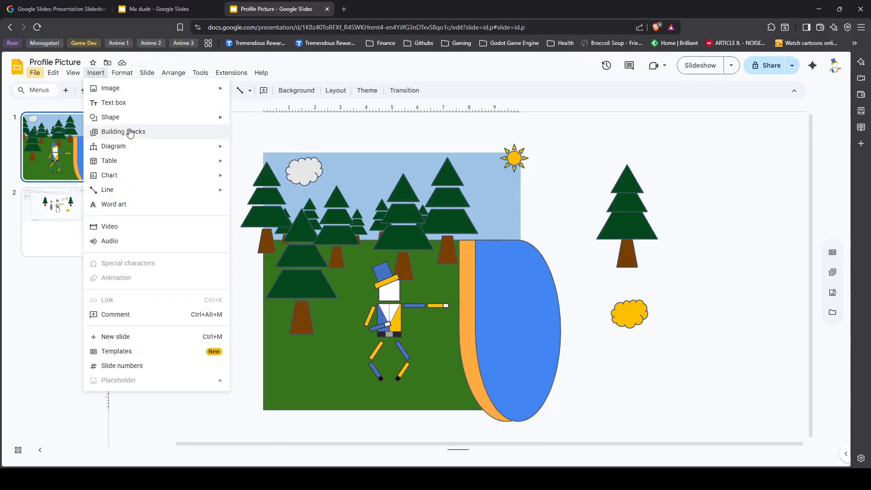
mouse_move(117, 119)
mouse_move(291, 124)
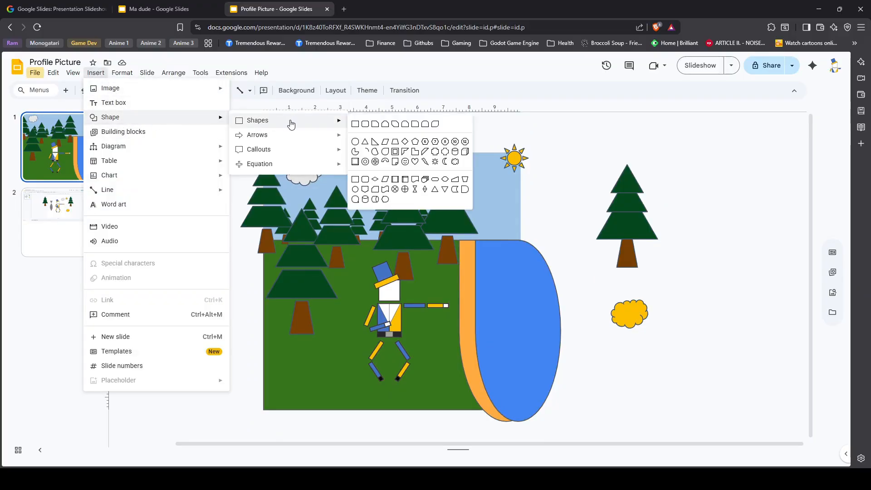
left_click(363, 141)
- Add a new slide directly after the scene slide and delete its title and text placeholders
right_click(65, 298)
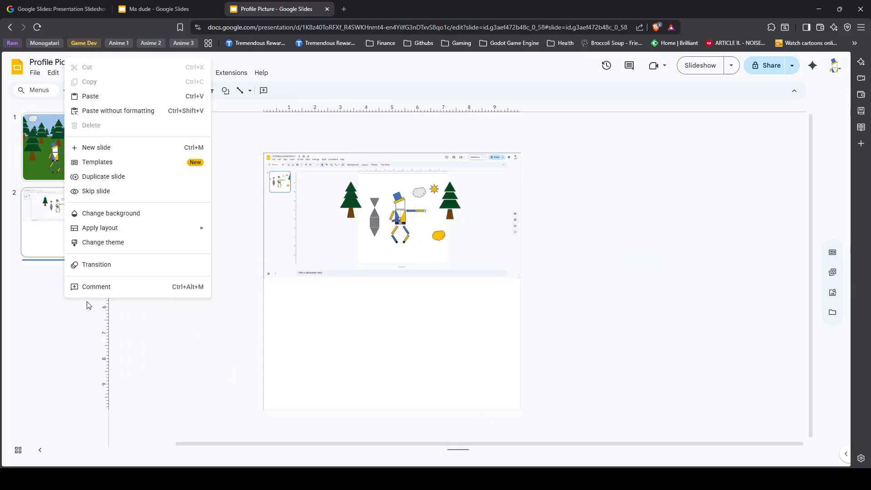
left_click(95, 148)
left_click_drag(60, 319, 59, 184)
mouse_move(577, 423)
left_mouse_down()
mouse_move(209, 149)
mouse_move(292, 212)
left_mouse_up()
left_click_drag(469, 333, 707, 249)
key("Delete")
left_click_drag(558, 145, 224, 400)
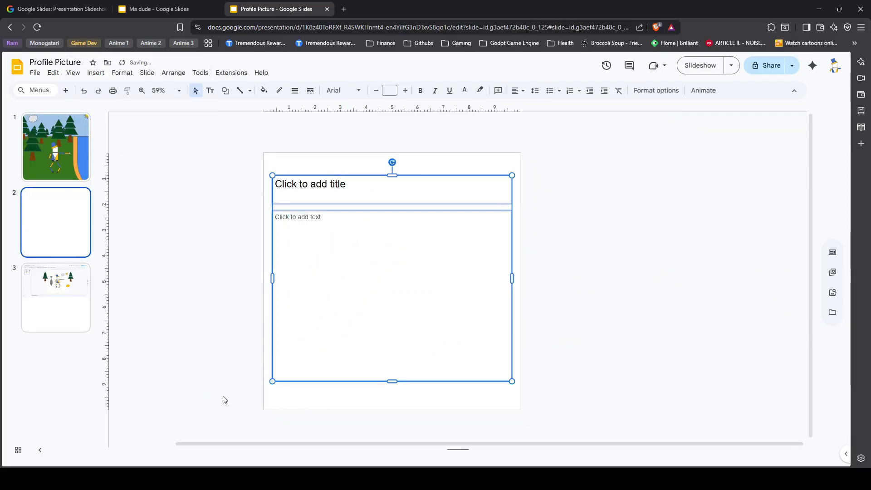
key("Delete")
- Insert a triangle on the empty slide and position it in the upper-left area
left_click(226, 91)
mouse_move(245, 108)
left_click(354, 128)
left_click(385, 277)
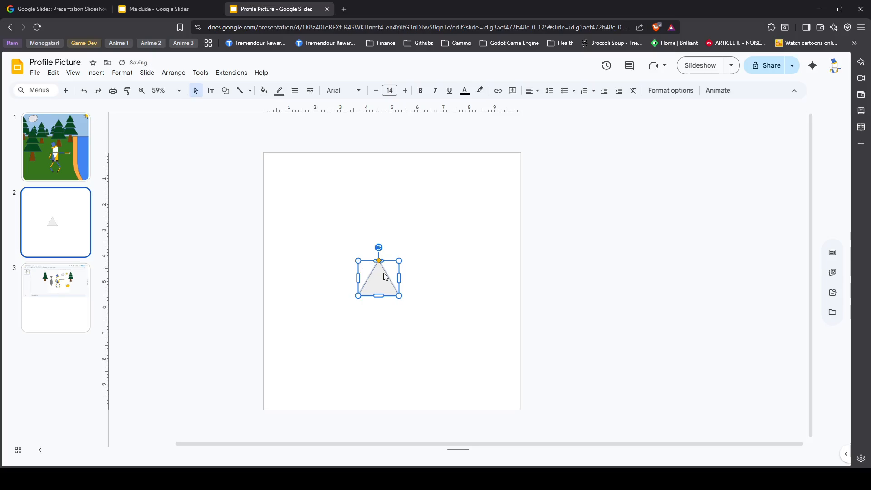
left_click_drag(384, 285, 341, 223)
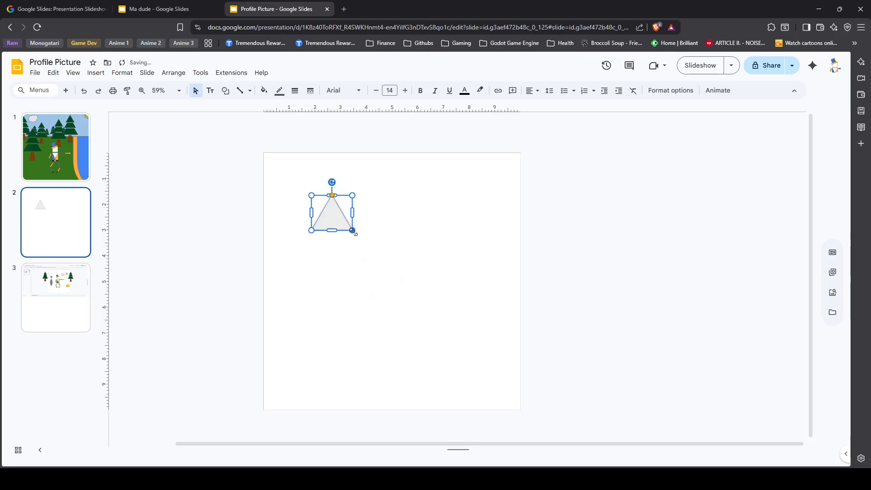
- Resize the triangle to 5 in wide with its aspect ratio locked, keeping its original position
left_click(325, 198)
left_click(335, 218)
right_click(334, 218)
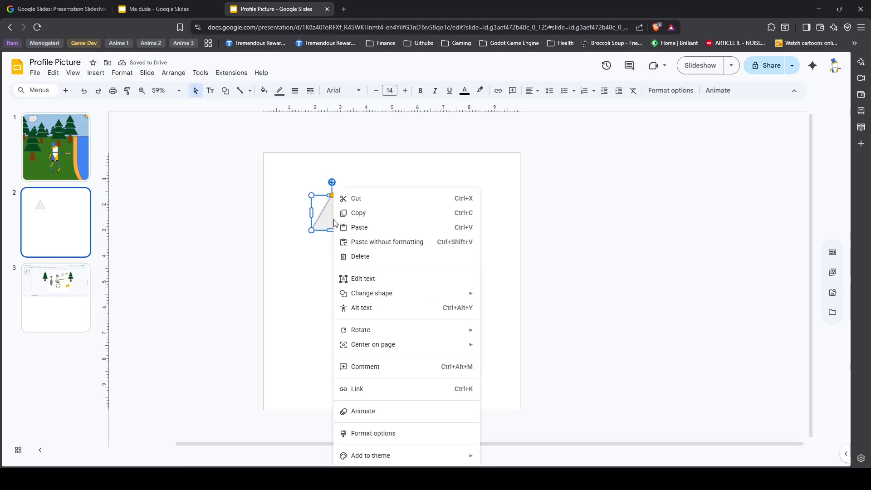
left_click(384, 437)
left_click(696, 126)
left_click(691, 225)
double_click(703, 167)
type("5")
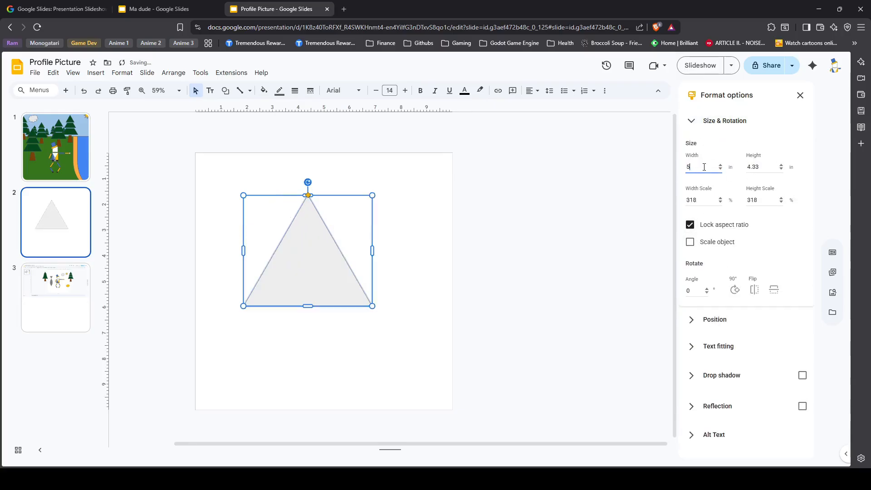
left_click_drag(295, 263, 309, 280)
key("ctrl+z")
- Give the large triangle a heavier border
left_click(122, 73)
mouse_move(161, 184)
mouse_move(290, 204)
left_click(393, 241)
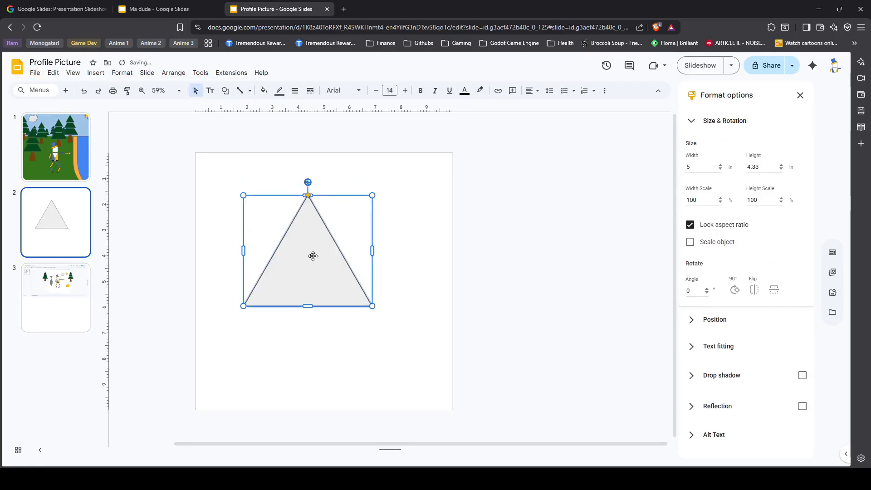
- Duplicate the triangle, set the copy's width to 2 in and centre it on the large triangle's base
key("ctrl+d")
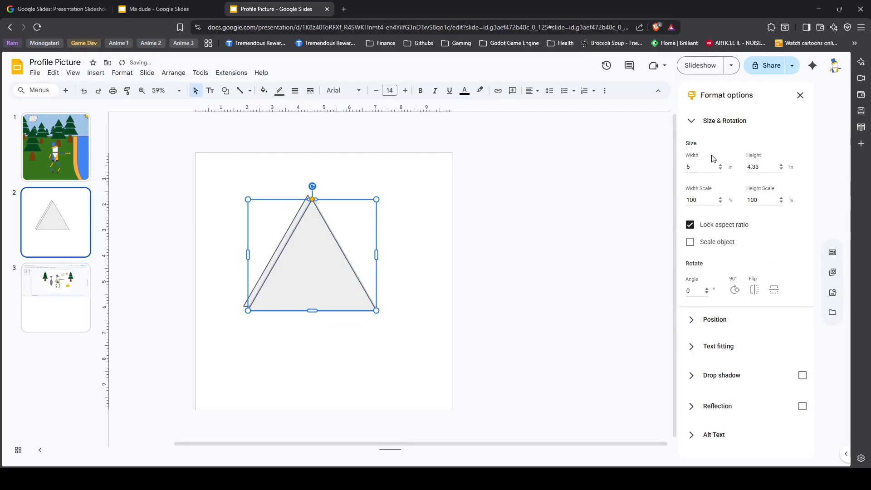
left_click(701, 165)
type("2")
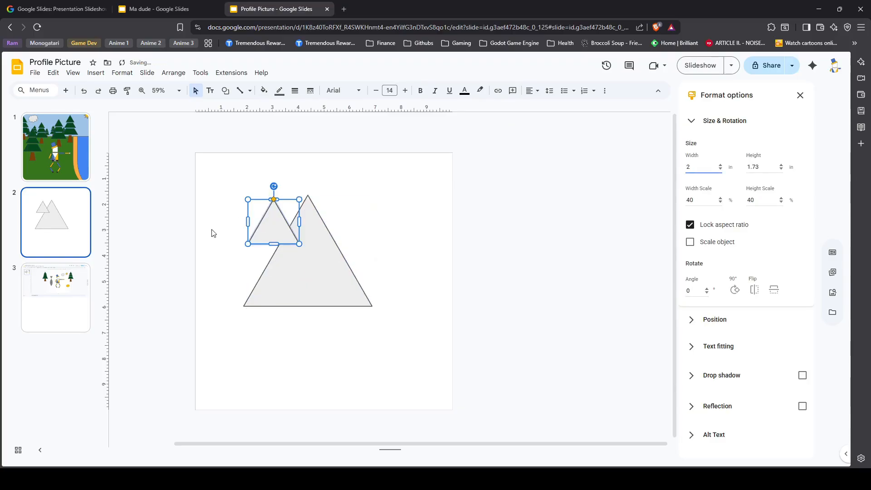
left_click_drag(275, 229, 309, 291)
left_click(431, 283)
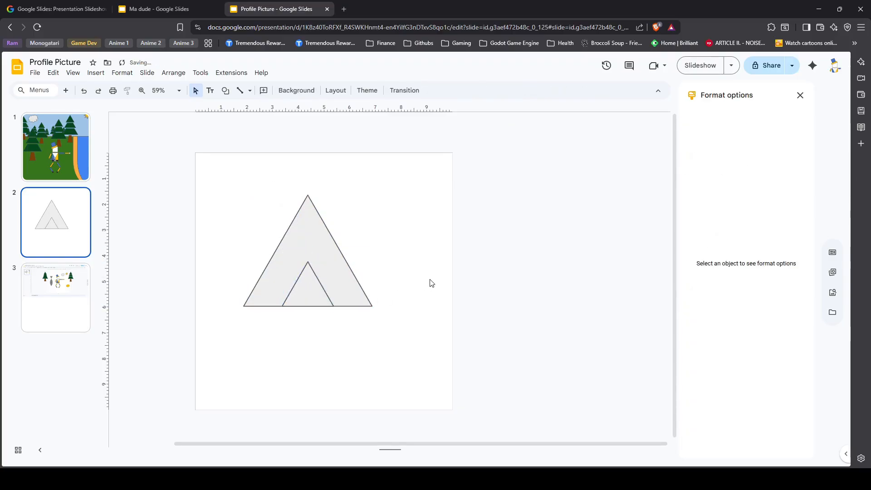
- Draw a vertical line from the small triangle's apex to the large triangle's apex
left_click(96, 73)
mouse_move(83, 189)
left_click(258, 194)
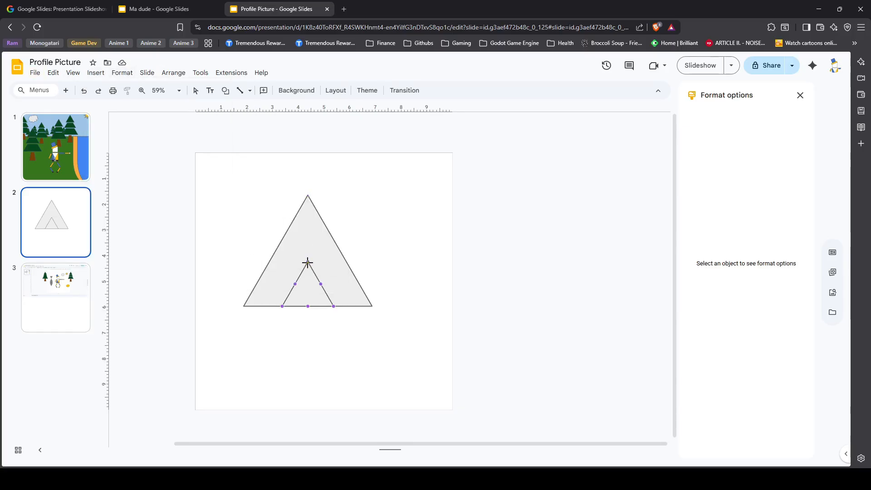
left_click_drag(307, 262, 307, 196)
left_click(464, 227)
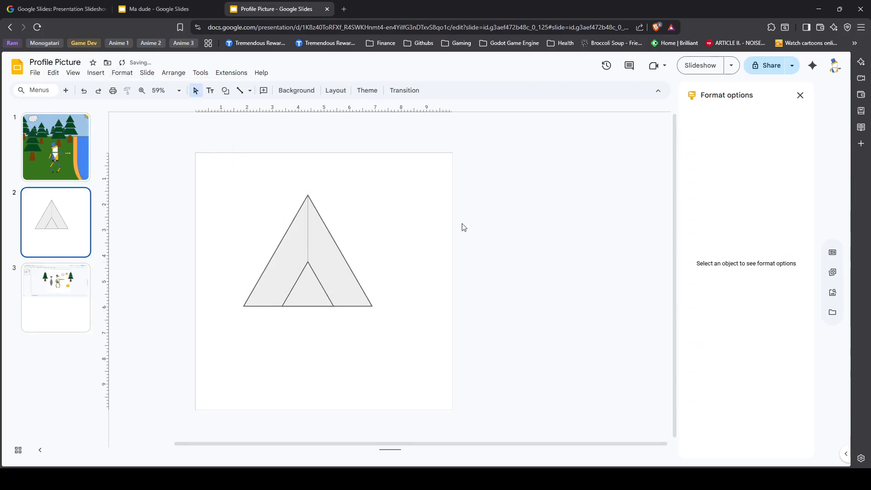
- Thicken the vertical line to match the triangles' borders
left_click(308, 225)
left_click(122, 72)
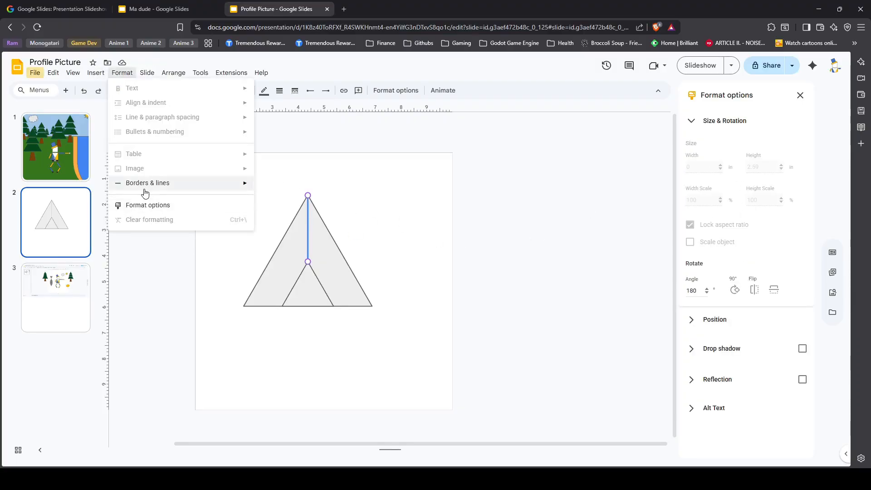
mouse_move(150, 183)
mouse_move(295, 200)
left_click(395, 233)
left_click(484, 247)
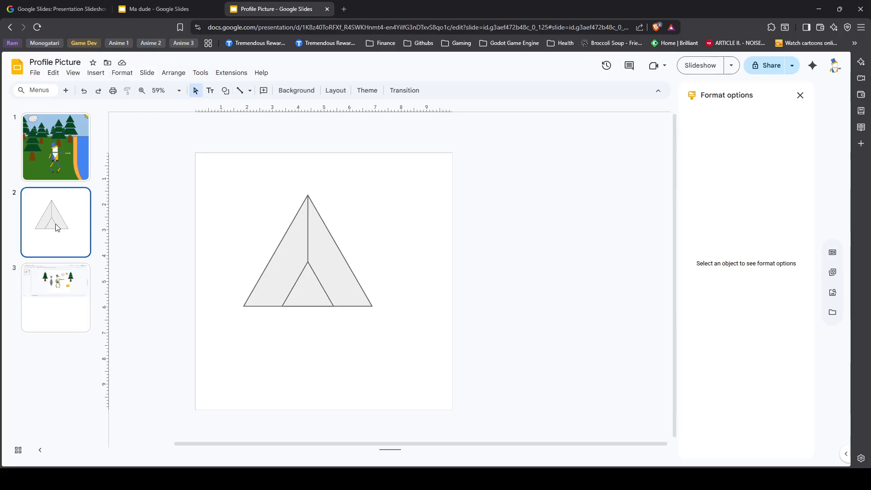
- Fill the tent's large triangle with light yellow 1
left_click(64, 152)
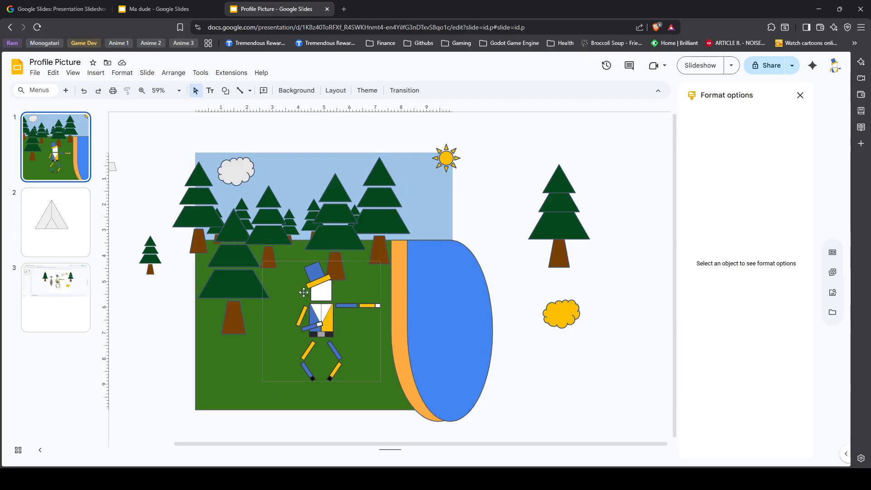
left_click(39, 211)
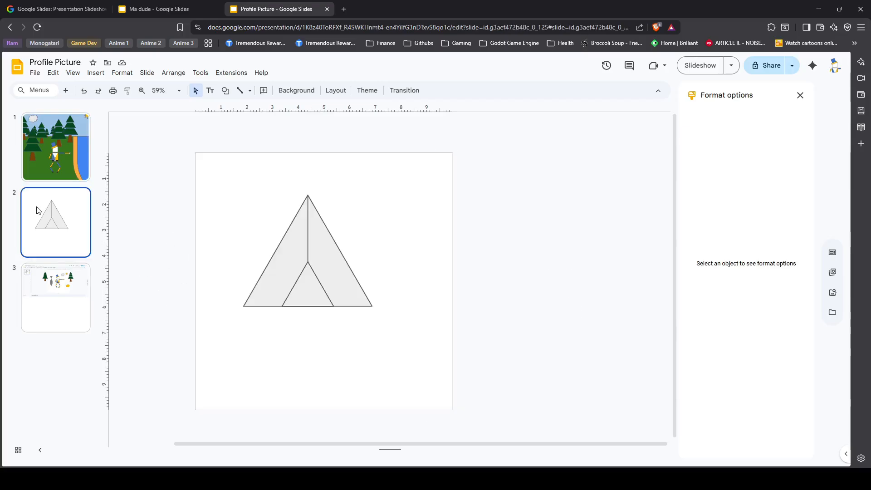
scroll(309, 289, "up", 3)
scroll(558, 191, "down", 1)
scroll(558, 191, "up", 2)
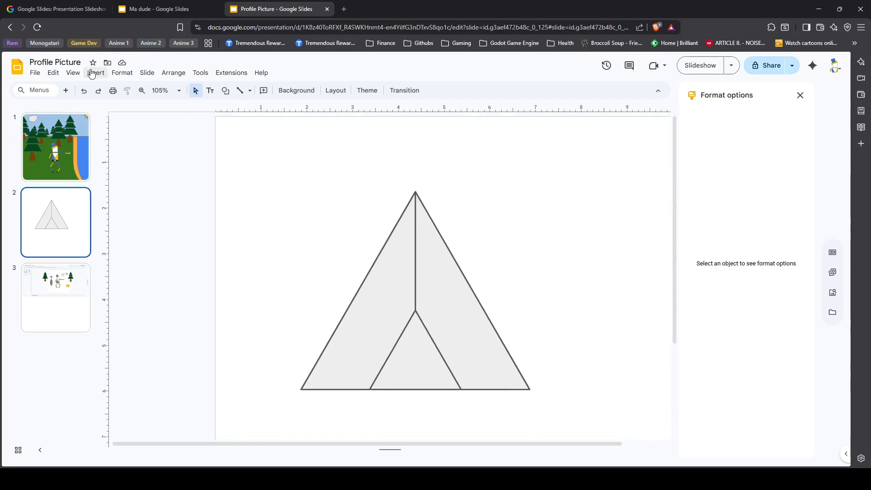
left_click(225, 90)
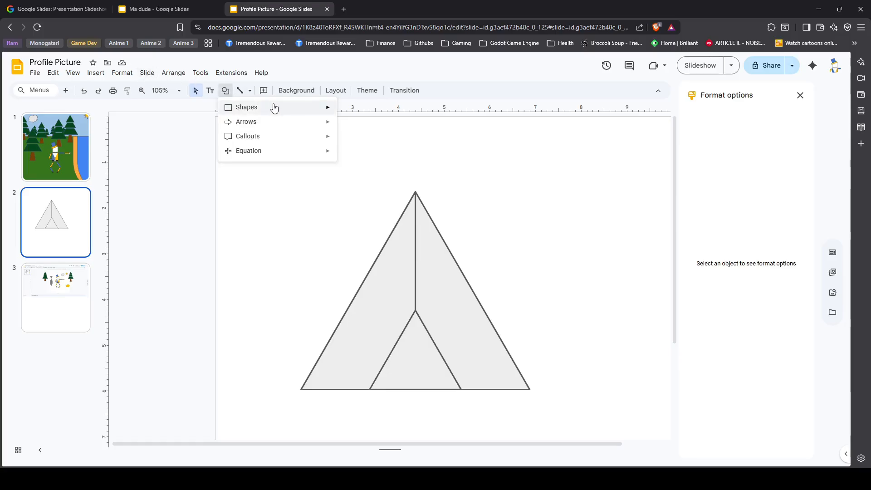
left_click(376, 281)
left_click(122, 72)
left_click(264, 91)
left_click(297, 224)
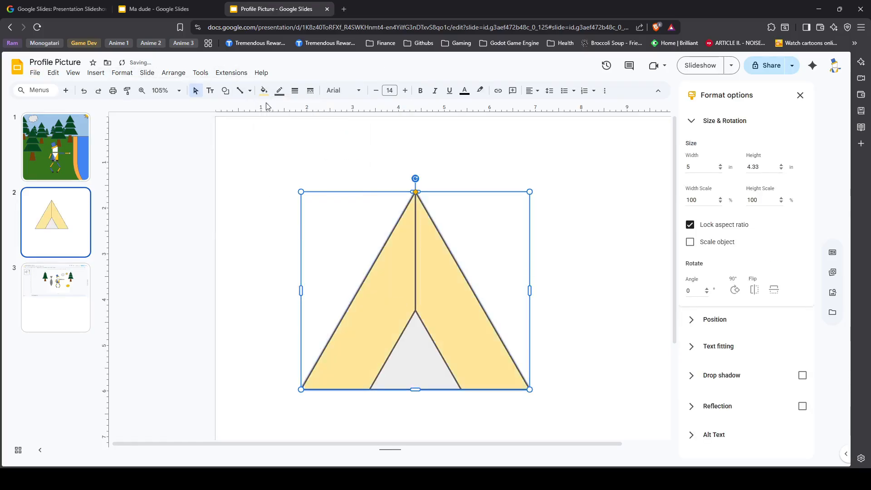
left_click(264, 90)
left_click(297, 235)
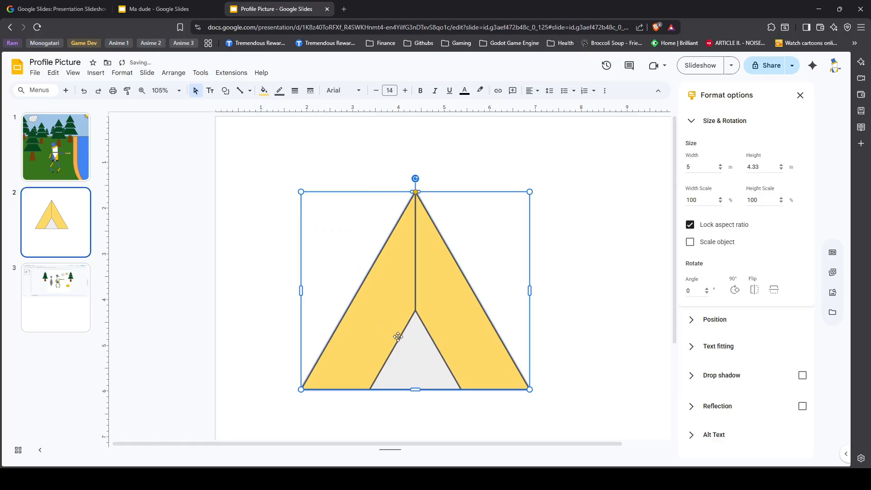
- Fill the small door triangle with dark yellow 1
left_click(400, 338)
left_click(264, 91)
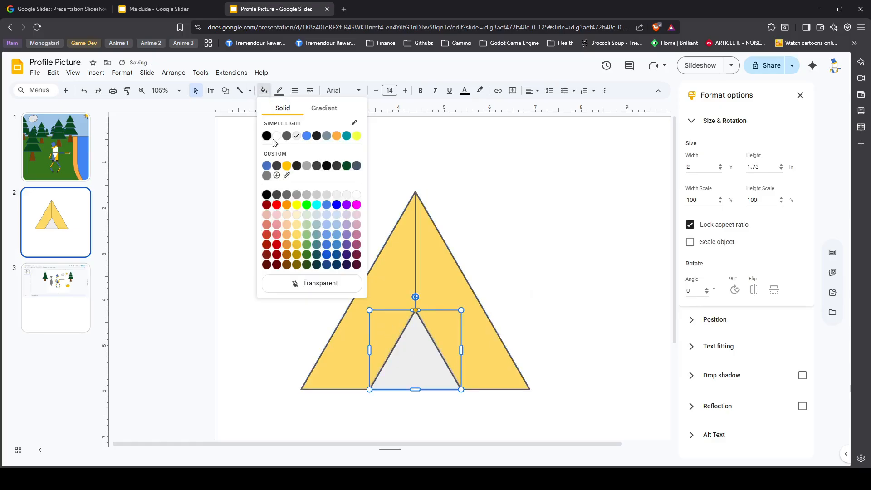
left_click(297, 245)
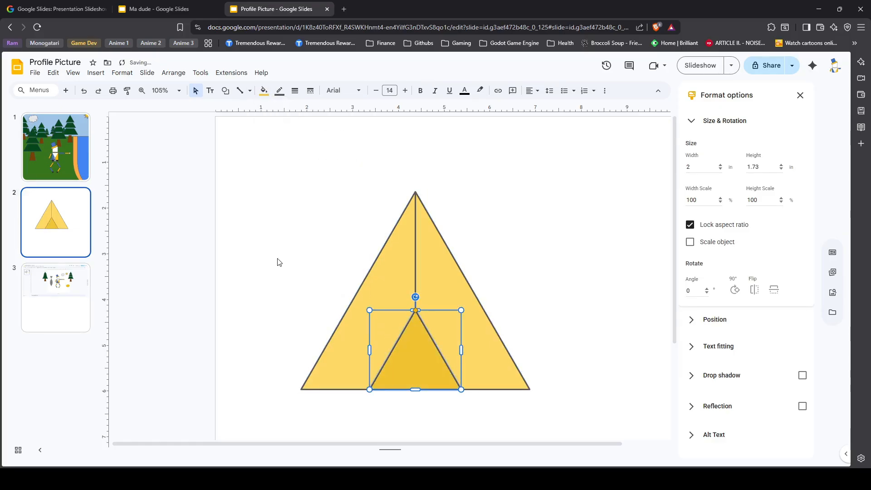
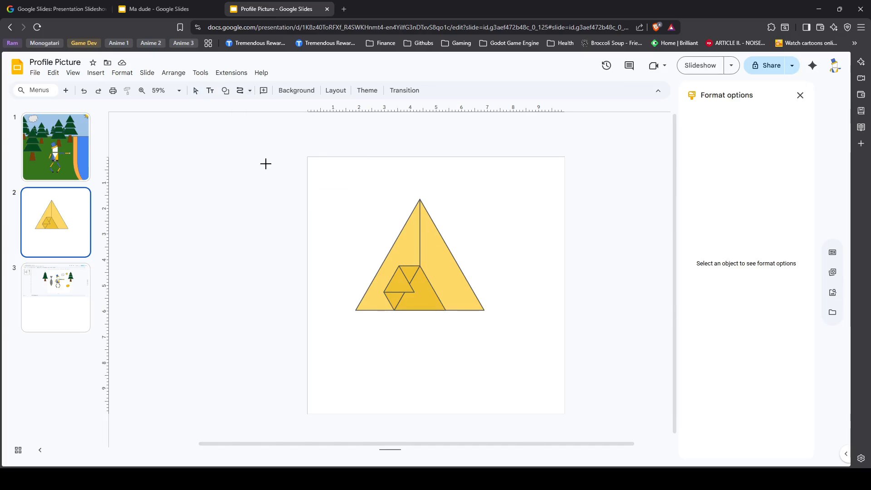
- Try a curved connector from the large triangle's left base corner to its apex, bowing slightly outside the tent's edge
left_click(250, 90)
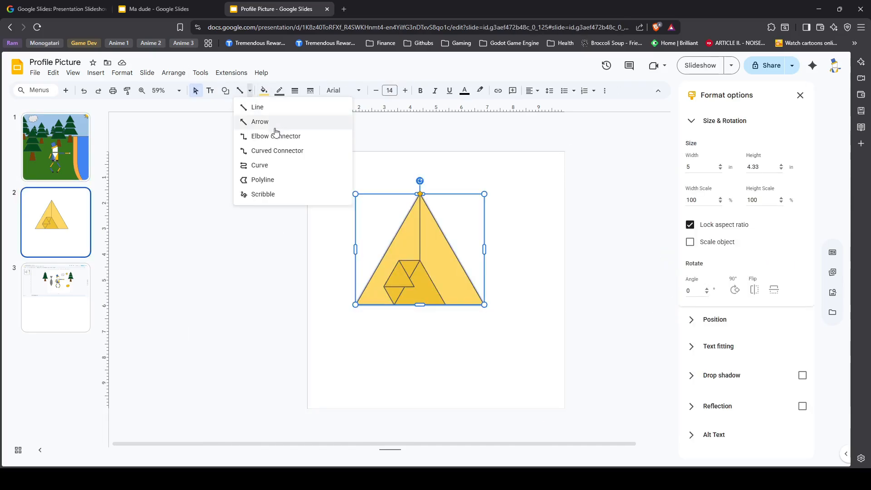
left_click(273, 150)
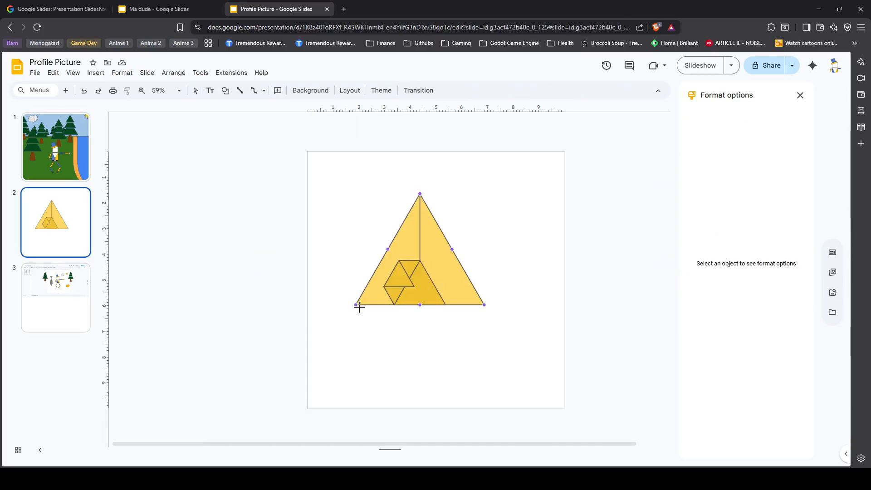
left_click_drag(378, 201, 337, 251)
left_click_drag(337, 290, 420, 195)
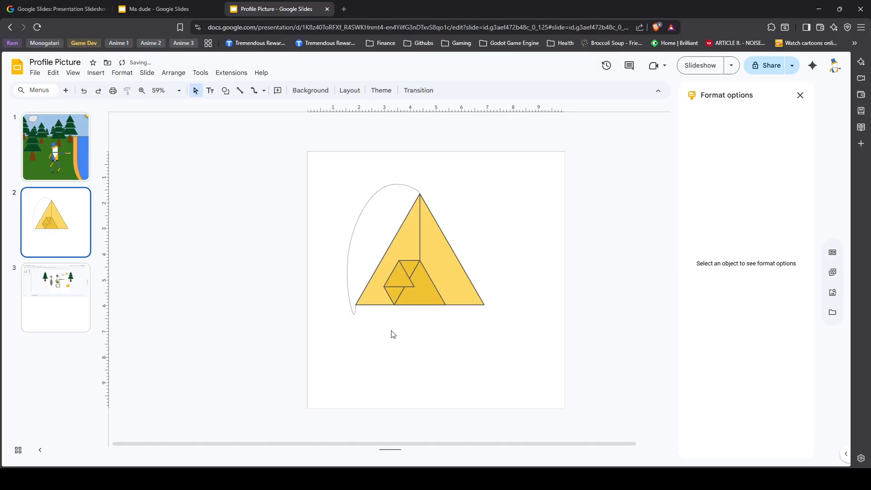
scroll(372, 318, "up", 2)
left_click(352, 305)
left_click_drag(349, 220, 365, 221)
left_click_drag(404, 147, 405, 178)
left_click_drag(364, 235, 373, 227)
left_click_drag(365, 294, 392, 203)
left_click(574, 320)
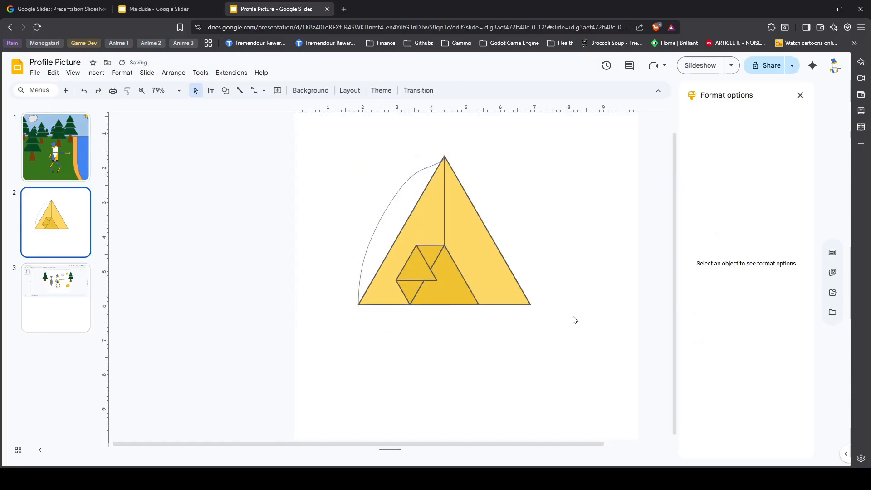
- Delete the curved connector and the small inner triangle overlapping the tent's folded door flap
left_click(400, 189)
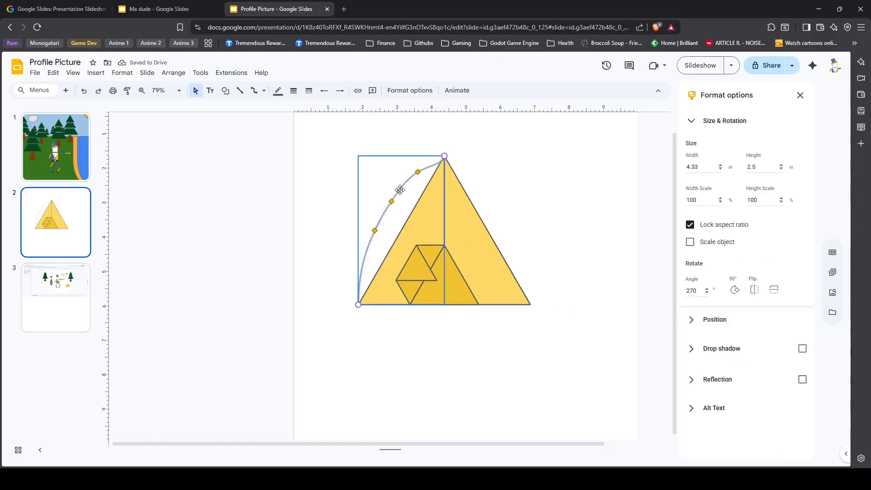
key("Delete")
left_click(418, 271)
key("Delete")
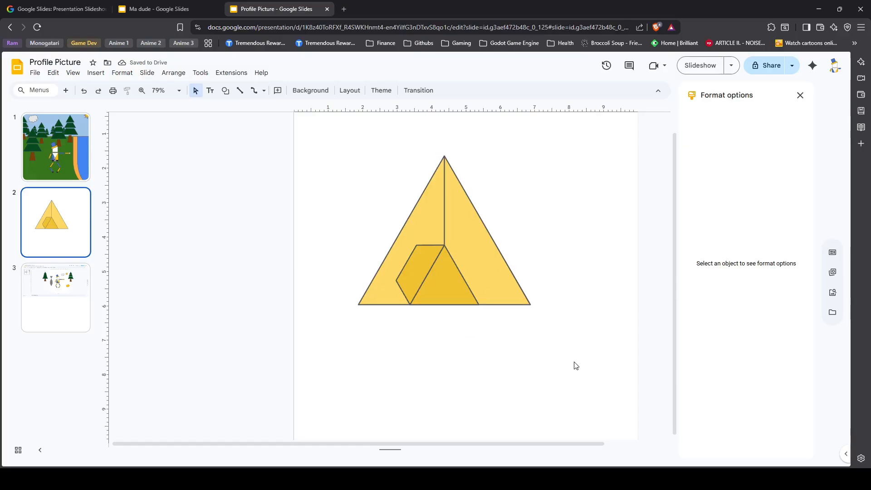
- Move the whole tent to the upper-left area of the slide
left_click_drag(595, 367, 350, 140)
left_click_drag(465, 239, 409, 206)
left_click(337, 332)
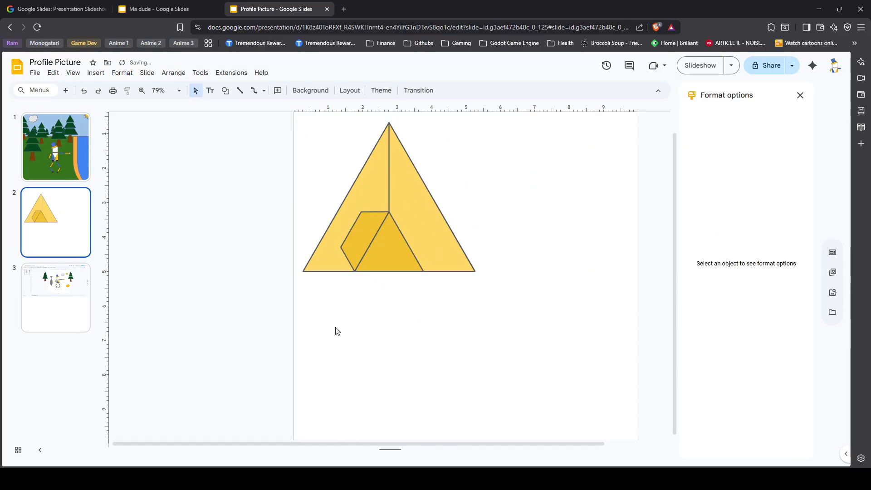
- Insert an explosion callout shape about 1.27 in wide below and right of the tent, and rotate it to about 75 degrees
left_click(88, 75)
mouse_move(148, 117)
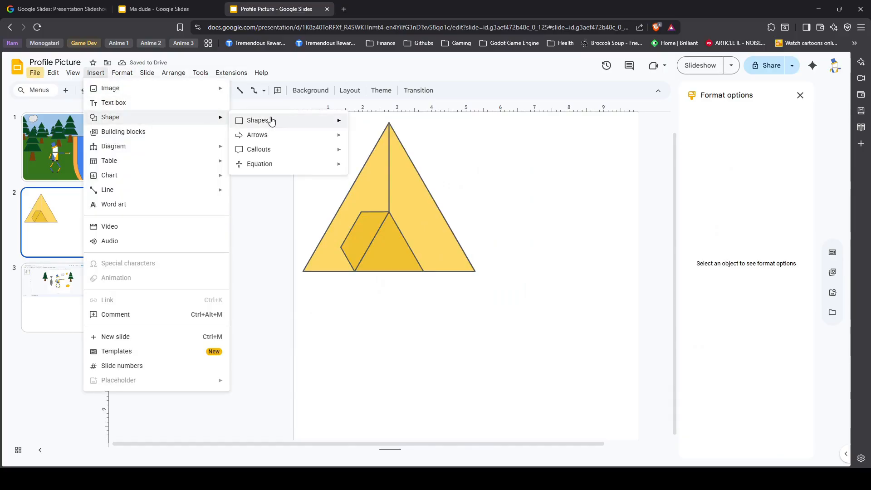
mouse_move(271, 121)
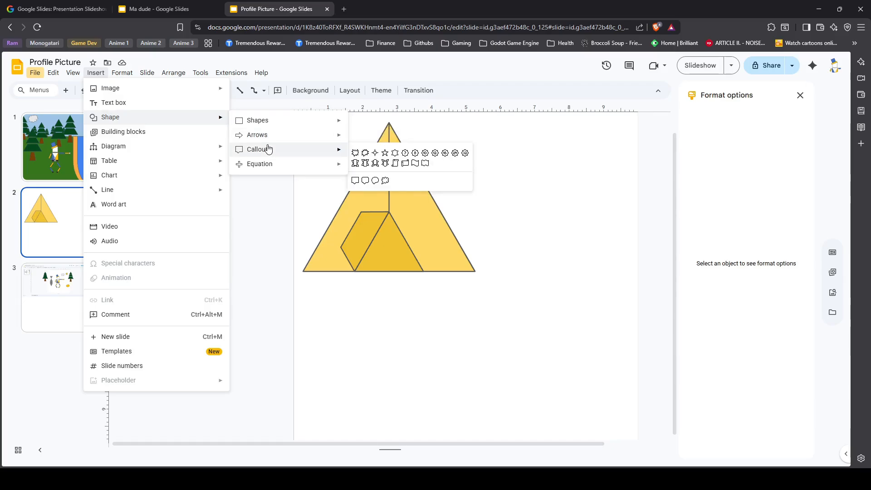
left_click(356, 153)
left_click(531, 389)
left_click_drag(550, 391, 535, 335)
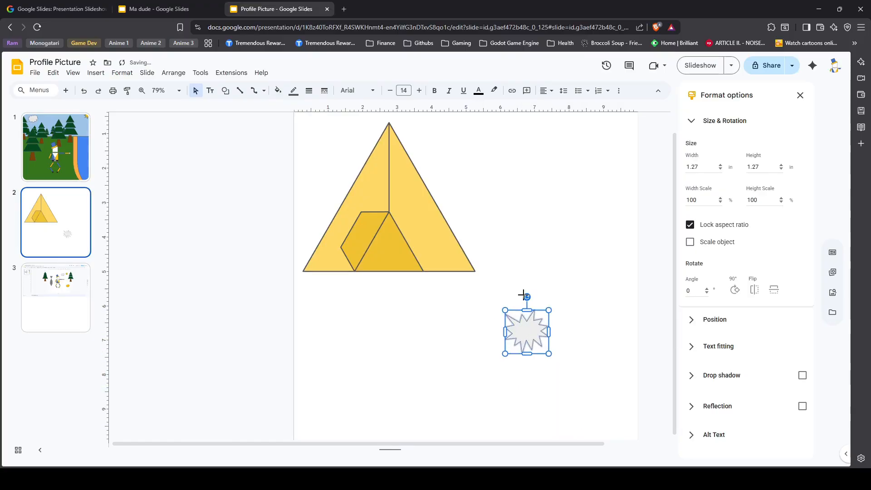
left_click_drag(527, 296, 572, 324)
left_click(564, 312)
- Copy the door flap's formatting onto the explosion and change the explosion's fill to red
left_click(529, 331)
left_click(365, 228)
left_click(127, 91)
left_click(529, 332)
left_click(278, 91)
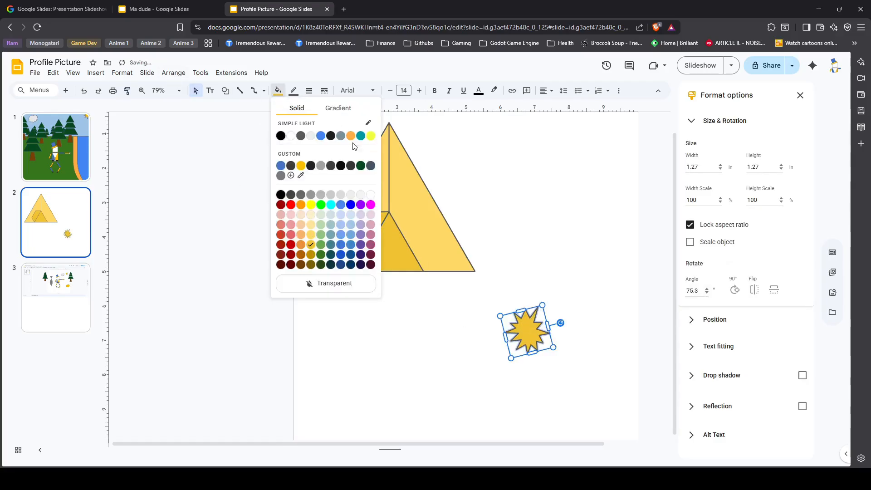
left_click(291, 207)
- Duplicate the red explosion, set the copy's width to 1 in and centre it on the original
left_click_drag(529, 325, 531, 328)
left_click(701, 167)
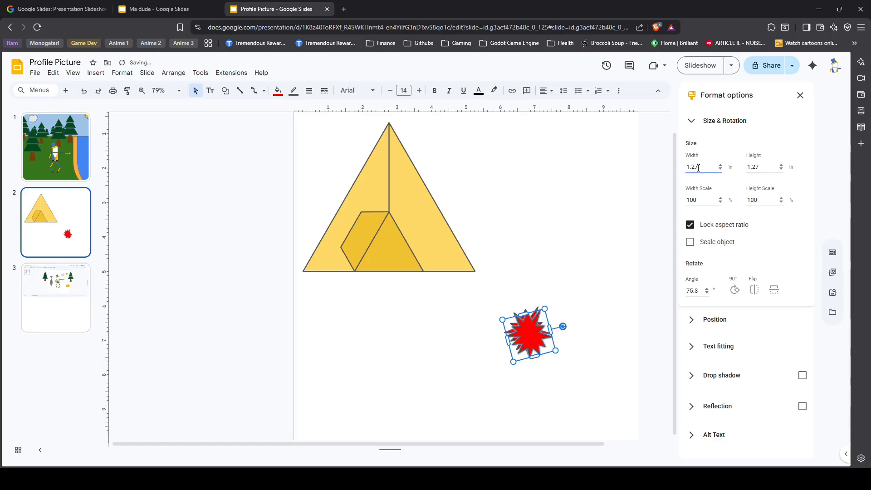
left_click_drag(696, 168, 684, 170)
type("1")
scroll(539, 333, "up", 5)
type("1")
left_click_drag(481, 285, 462, 292)
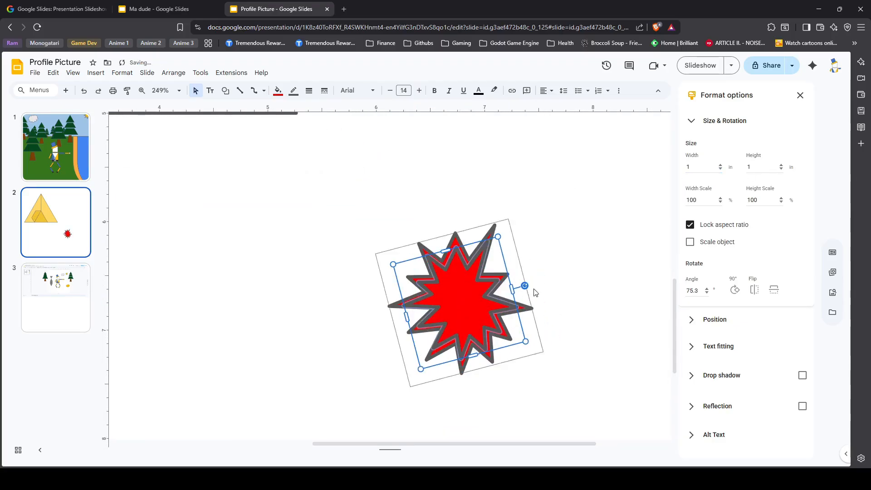
- Fill the smaller explosion with yellow
left_click(578, 261)
left_click(468, 293)
left_click(278, 90)
left_click(371, 136)
left_click(592, 246)
left_click(466, 292)
left_click(278, 90)
left_click(311, 204)
left_click(575, 250)
- Make the yellow explosion's border transparent and check its edges up close
left_click(466, 293)
left_click(122, 73)
mouse_move(182, 183)
mouse_move(299, 201)
left_click(394, 232)
left_click(119, 74)
mouse_move(182, 183)
mouse_move(300, 188)
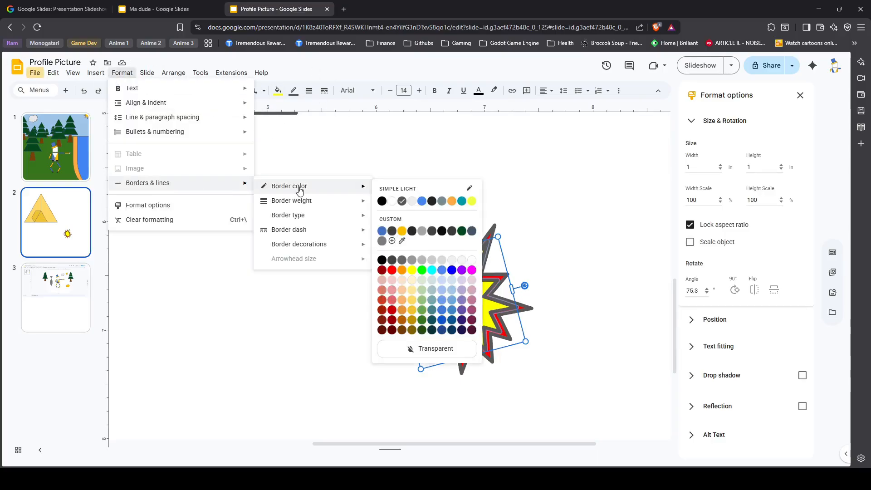
mouse_move(360, 208)
left_click(425, 354)
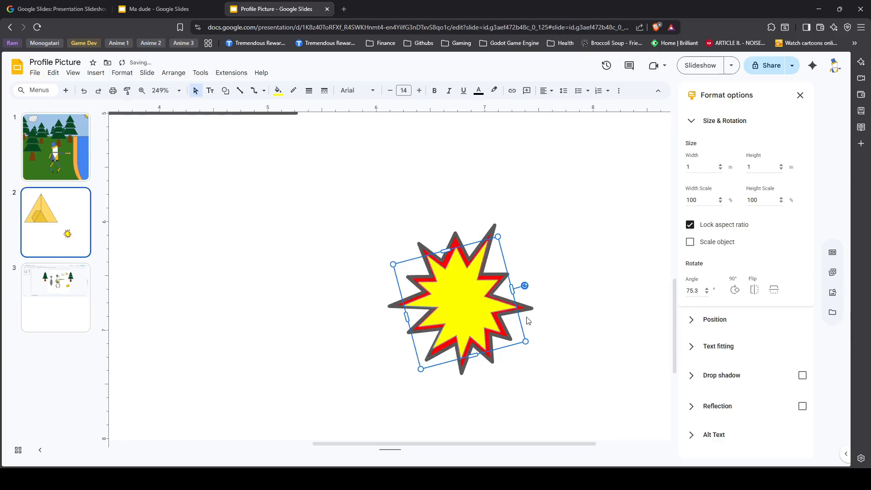
scroll(458, 292, "up", 10)
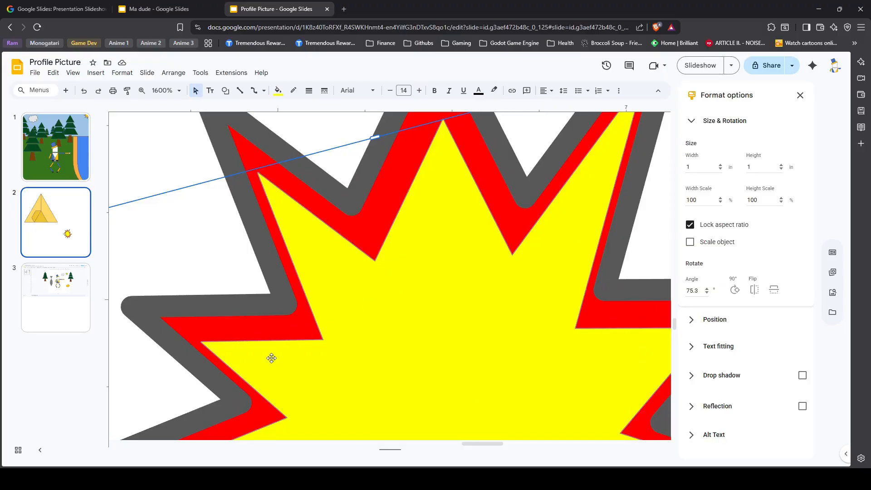
left_click(207, 265)
left_click(384, 344)
left_click(181, 140)
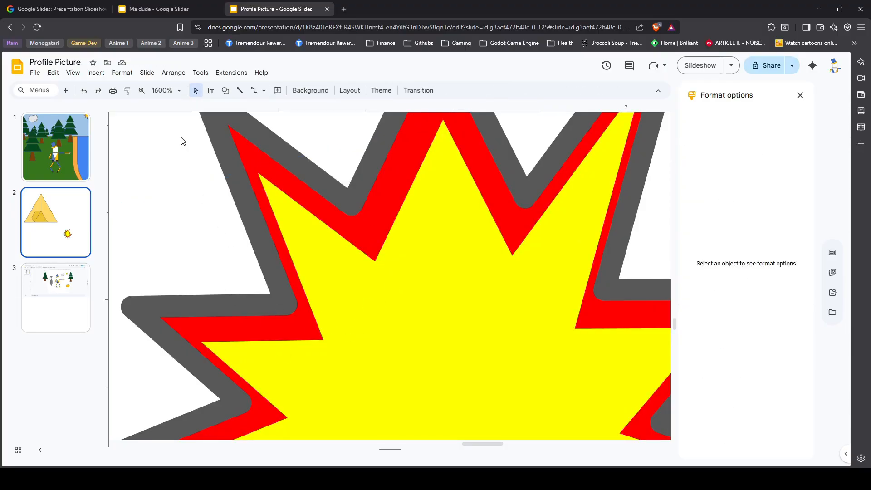
- Duplicate the yellow explosion, set the copy's width to 0.75 in, centre it on the others and fill it with orange
scroll(472, 338, "down", 3)
scroll(464, 338, "down", 4)
scroll(389, 263, "up", 1)
left_click(369, 261)
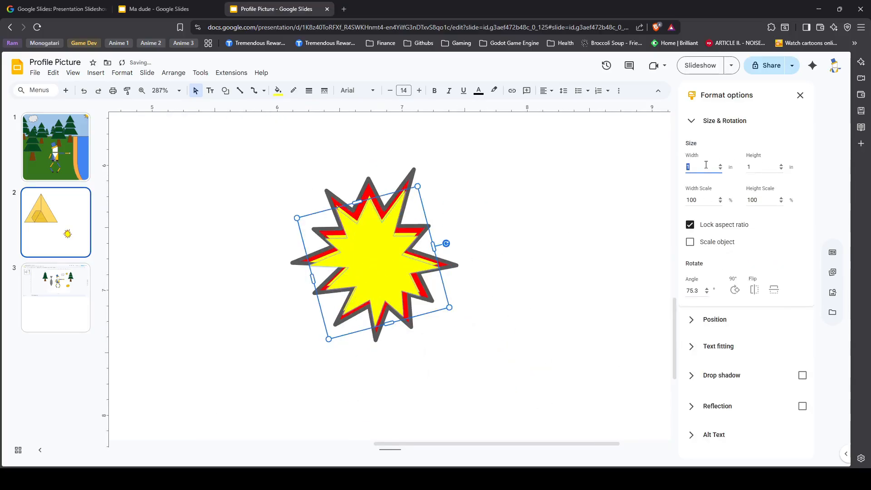
type(".75")
left_click_drag(382, 239, 372, 255)
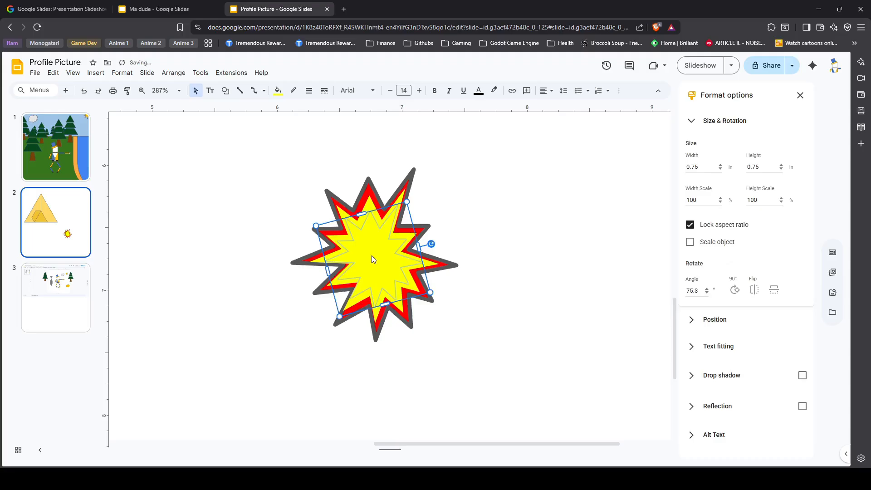
left_click(285, 91)
left_click(350, 136)
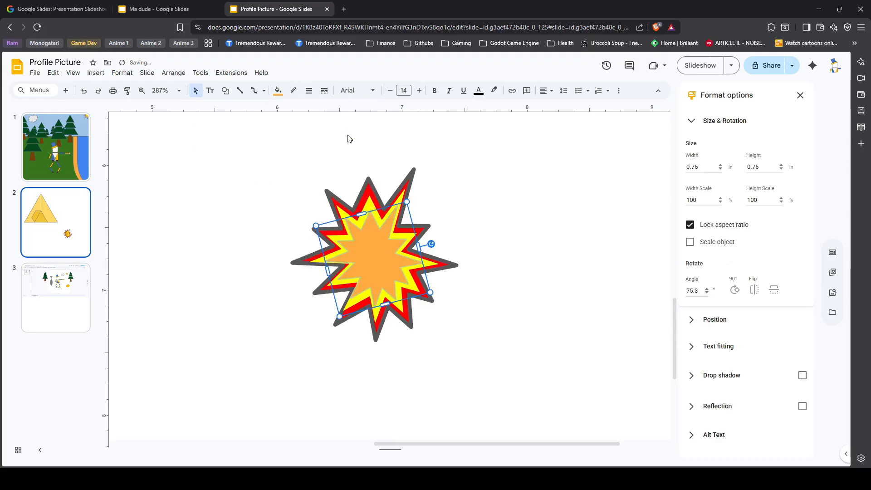
left_click(558, 200)
- Insert a rectangle about 1.48 by 0.78 in over the lower half of the layered explosion
scroll(246, 327, "down", 3)
left_click(95, 74)
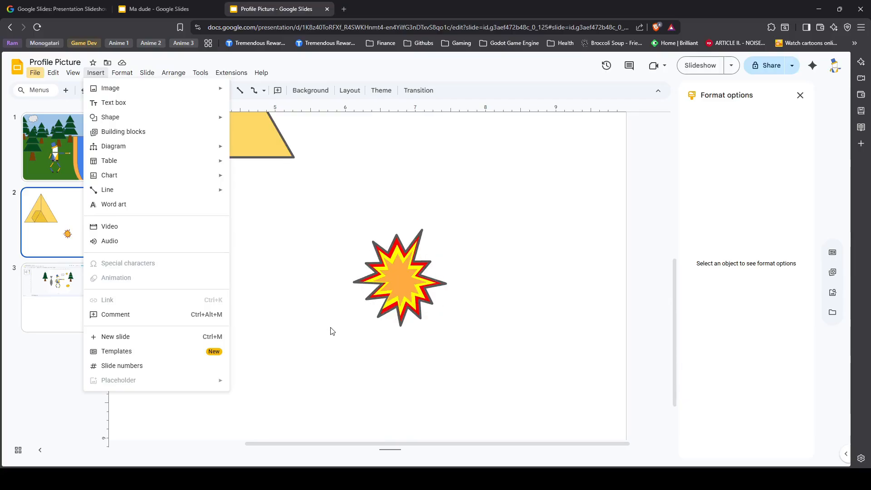
mouse_move(191, 117)
mouse_move(267, 122)
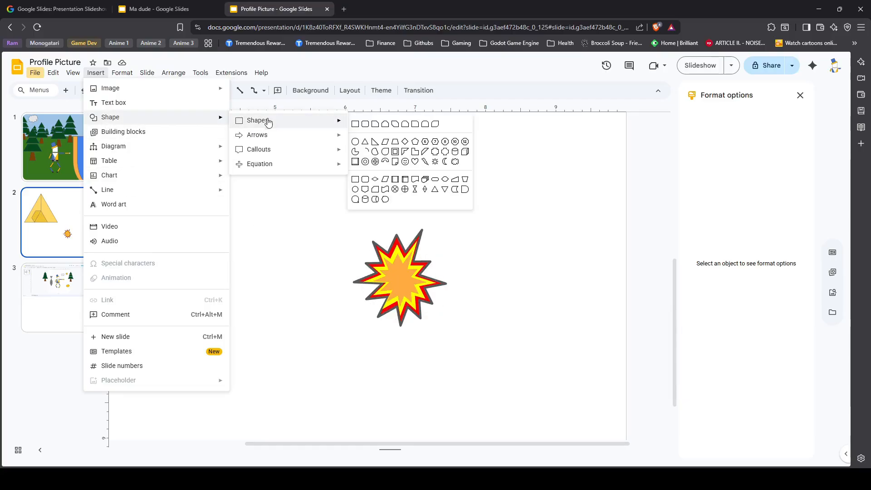
left_click(357, 124)
left_click(271, 262)
left_click_drag(292, 279, 370, 296)
left_click_drag(393, 301, 454, 306)
left_click_drag(401, 323, 404, 335)
- Fill the rectangle with green
left_click(226, 90)
left_click(278, 90)
left_click(327, 181)
left_click(562, 338)
- Make the green rectangle's border transparent and nudge it to cover the explosion's lower half
left_click(408, 307)
left_click(122, 73)
left_click(294, 90)
left_click(337, 269)
left_click(337, 268)
mouse_move(399, 315)
left_mouse_down()
mouse_move(391, 314)
mouse_move(404, 317)
left_mouse_up()
left_click(512, 360)
left_click(480, 368)
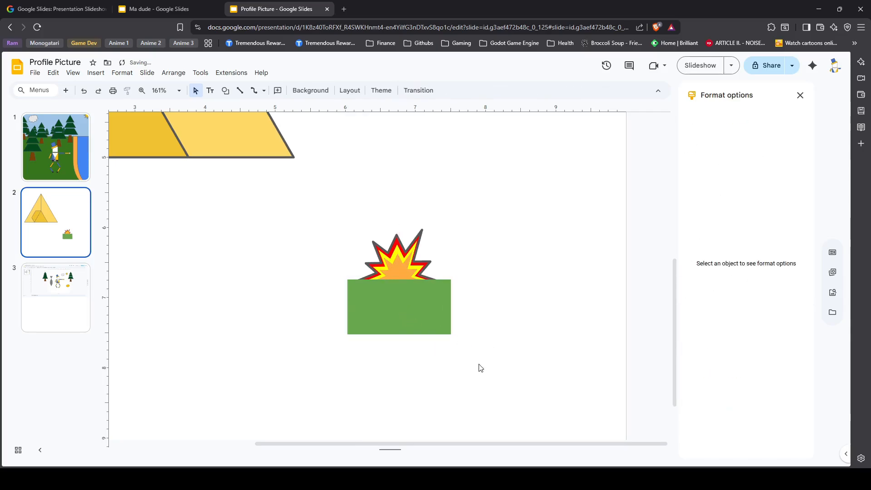
- Compare with the scene on the first slide, and move the green rectangle off the explosion to its left
left_click(56, 146)
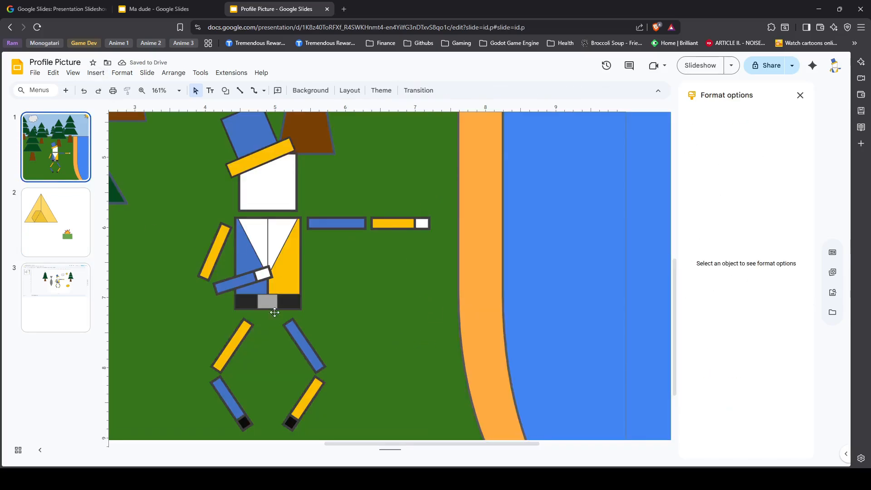
key("Down")
left_click(444, 312)
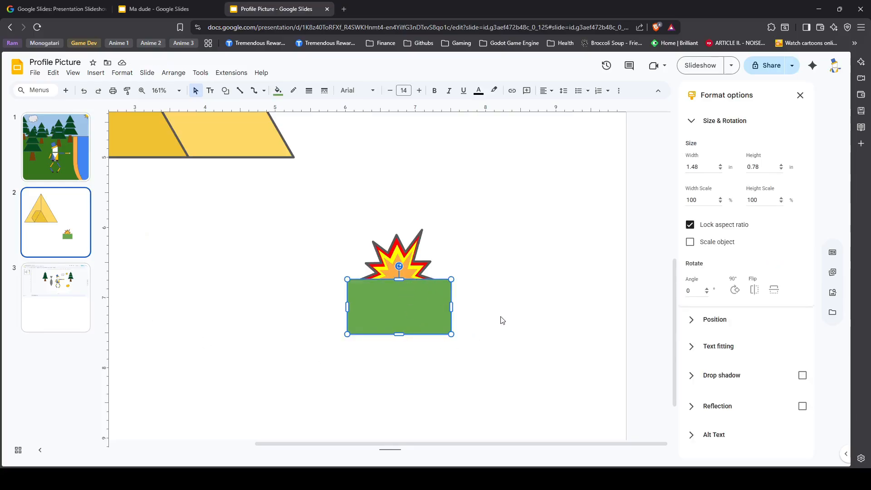
left_click_drag(424, 332, 188, 322)
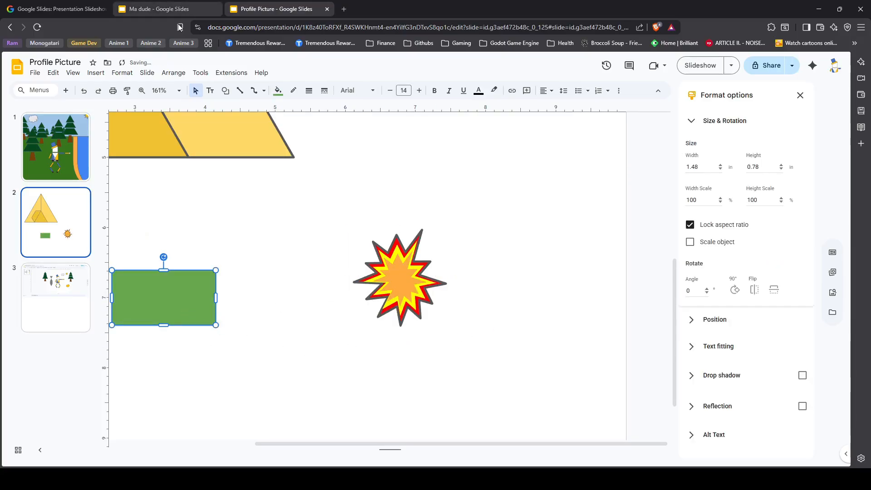
- Insert a can shape about 0.62 by 0.41 in to the right of the layered explosion
left_click(95, 72)
mouse_move(127, 118)
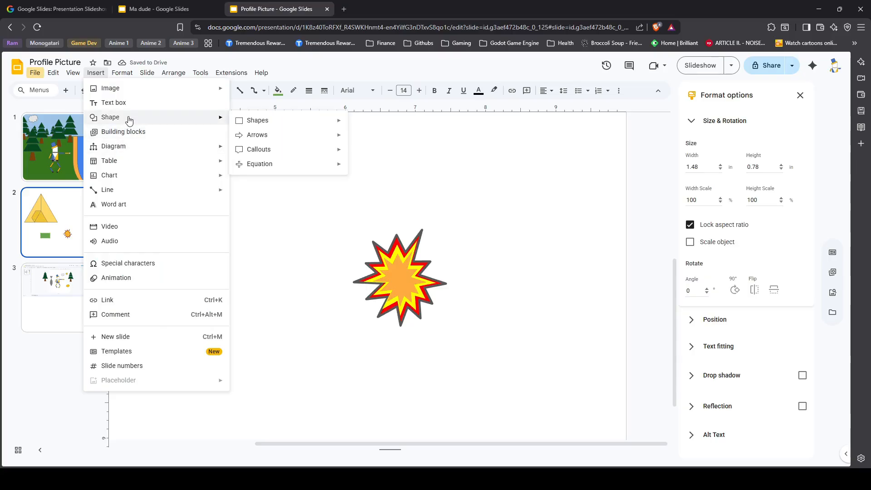
mouse_move(290, 125)
left_click(384, 166)
left_click_drag(453, 296, 497, 325)
- Fill the can shape with dark brown
left_click(279, 91)
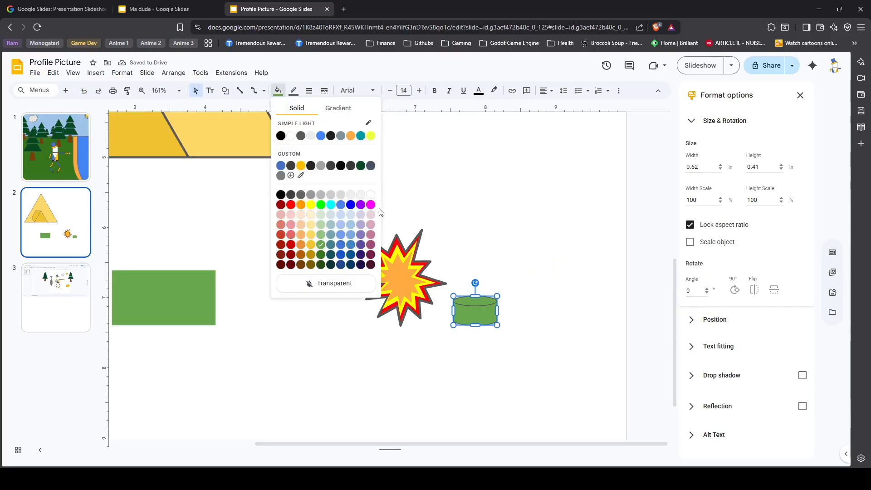
left_click(361, 165)
left_click(278, 91)
left_click(311, 265)
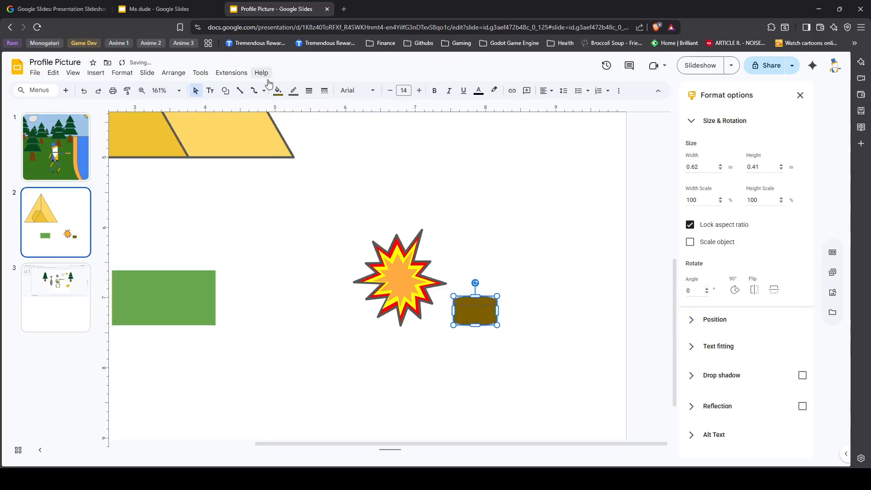
left_click(278, 91)
left_click(301, 265)
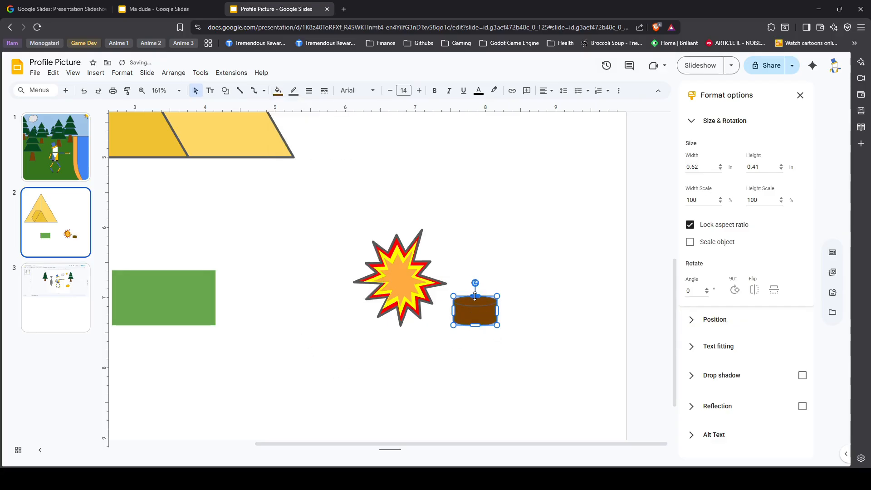
- Turn the brown can into a log rotated to 270°, about 0.36 by 1.17 in, and place it across the explosion's base
left_click_drag(475, 297, 469, 226)
left_click_drag(477, 271, 334, 318)
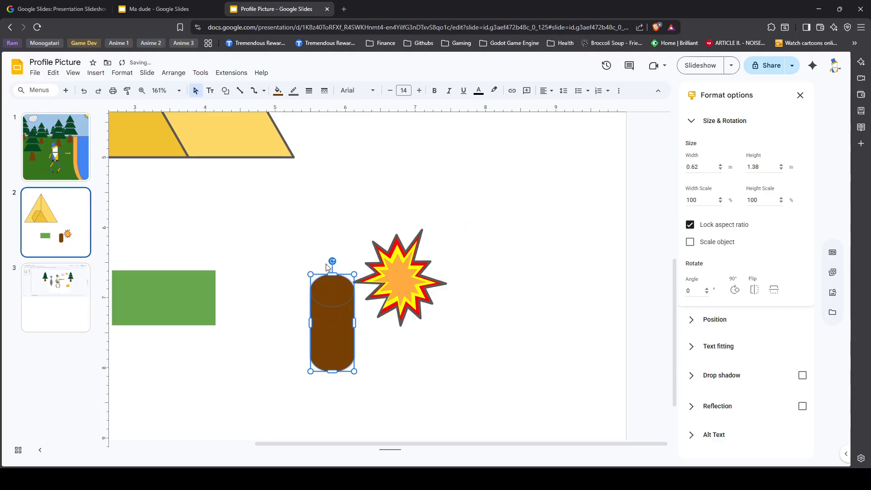
left_click_drag(332, 260, 273, 327)
left_click_drag(328, 310, 403, 319)
key("ctrl+z")
left_click_drag(451, 286, 436, 306)
left_click_drag(420, 321, 411, 314)
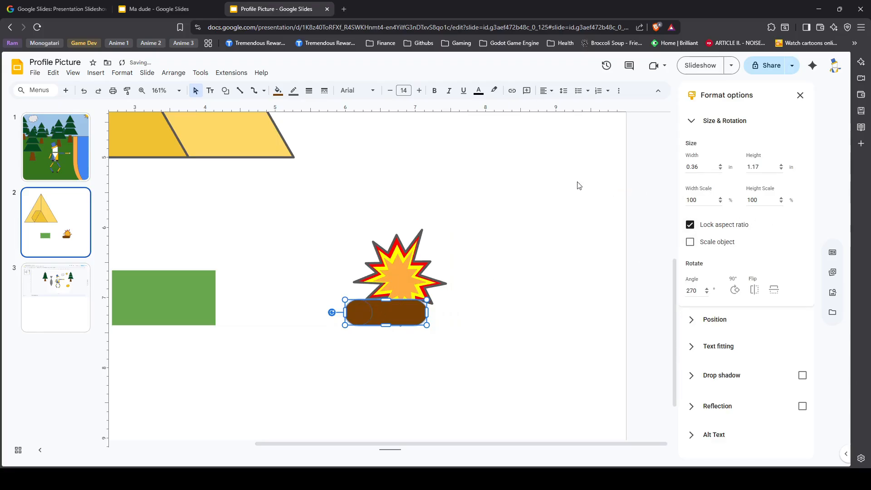
- Move the brown log just below the explosion and resize its length to about 1.01 in
left_click_drag(427, 314, 492, 319)
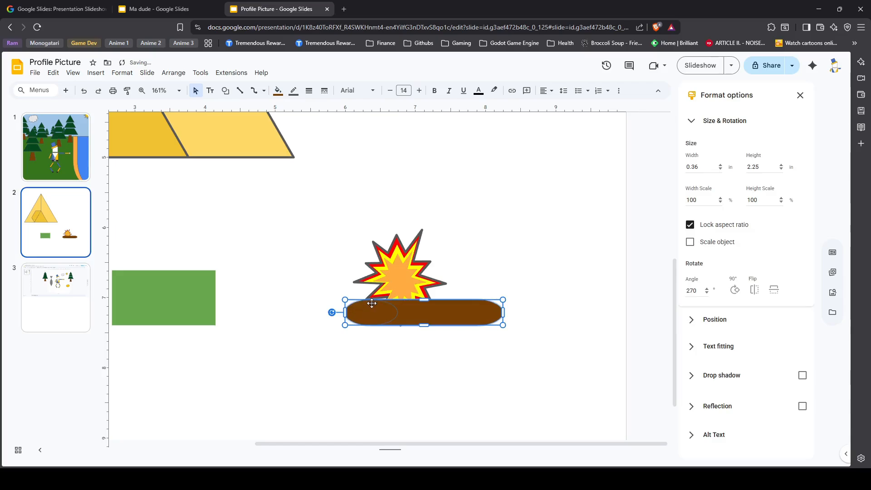
left_click_drag(504, 311, 575, 312)
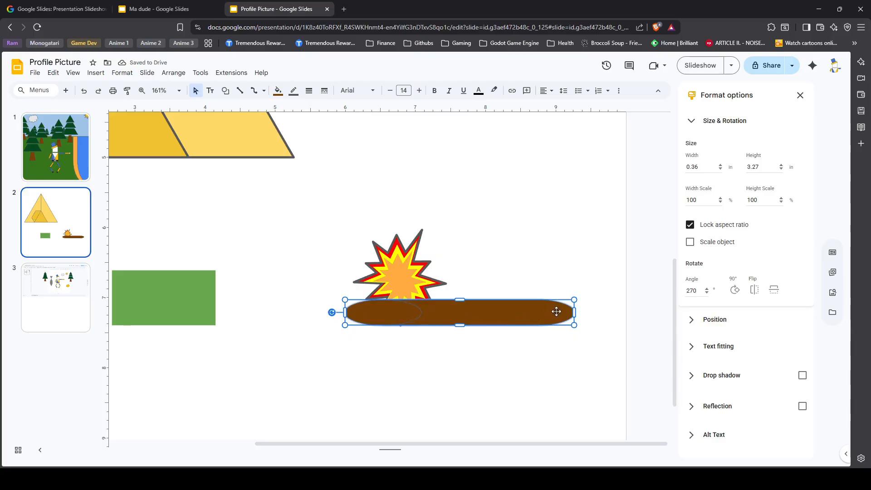
left_click_drag(574, 312, 377, 352)
left_click(506, 366)
left_click(430, 382)
left_click(405, 315)
left_click(478, 341)
left_click(389, 352)
scroll(389, 359, "up", 5)
left_click(500, 356)
key("ctrl+v")
key("Delete")
scroll(483, 325, "down", 3)
- Duplicate the brown can, overlap the copy on the right to lengthen the log, and order it behind the original
left_click(296, 316)
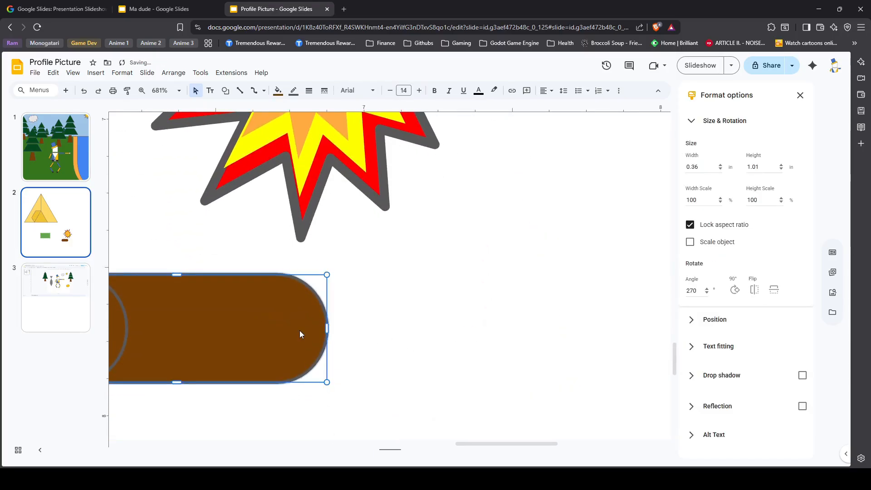
key("ctrl+d")
left_click_drag(355, 306, 506, 257)
left_click(461, 390)
right_click(334, 254)
mouse_move(441, 315)
left_click(513, 319)
left_click(530, 389)
scroll(530, 389, "down", 4)
scroll(550, 391, "up", 3)
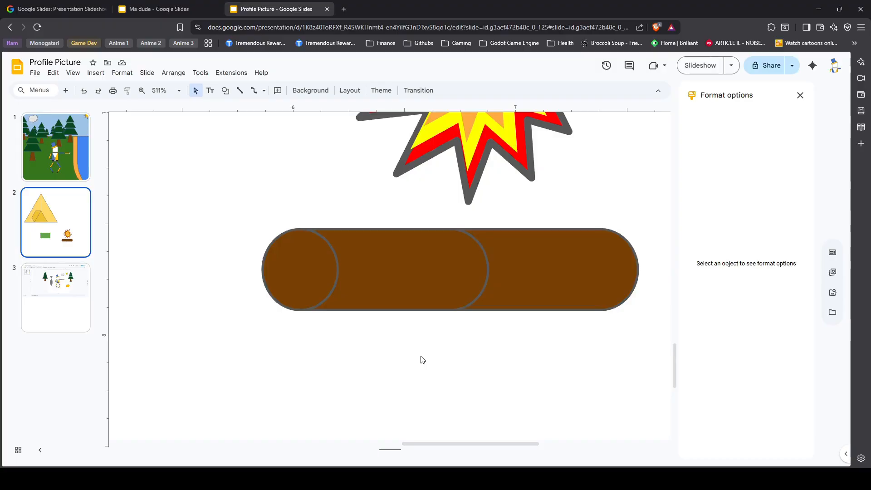
- Insert a rectangle about 0.2 by 0.36 in over the seam between the log's two cans
left_click(88, 73)
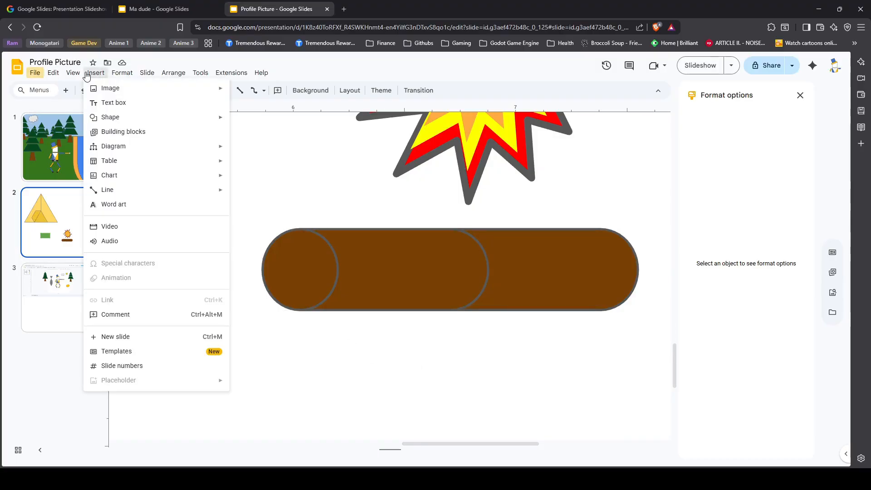
mouse_move(178, 121)
mouse_move(255, 125)
left_click(354, 123)
left_click(441, 257)
key("ctrl+v")
key("ctrl+z")
left_click_drag(463, 283, 466, 311)
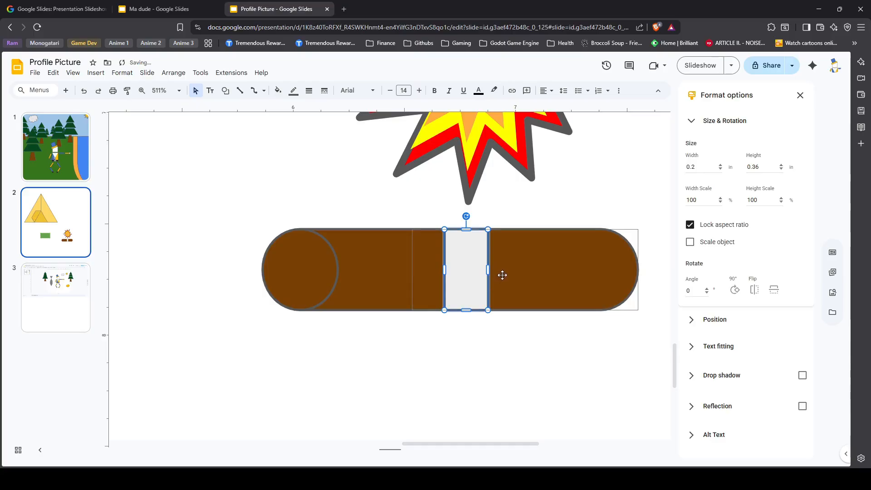
left_click_drag(489, 271, 494, 271)
- Match the seam rectangle to the log's dark brown and hide its border
left_click(225, 91)
left_click(225, 93)
left_click(127, 91)
left_click(363, 256)
left_click(472, 259)
left_click(293, 90)
left_click(318, 271)
left_click(349, 366)
- Trim the seam rectangle's height to sit within the log's outline
scroll(472, 240, "up", 5)
left_click(461, 223)
left_click_drag(461, 204, 462, 227)
key("Escape")
left_click(434, 320)
key("Escape")
left_click(451, 286)
key("Escape")
scroll(462, 218, "down", 5)
left_click(463, 214)
left_click(522, 324)
scroll(524, 329, "down", 5)
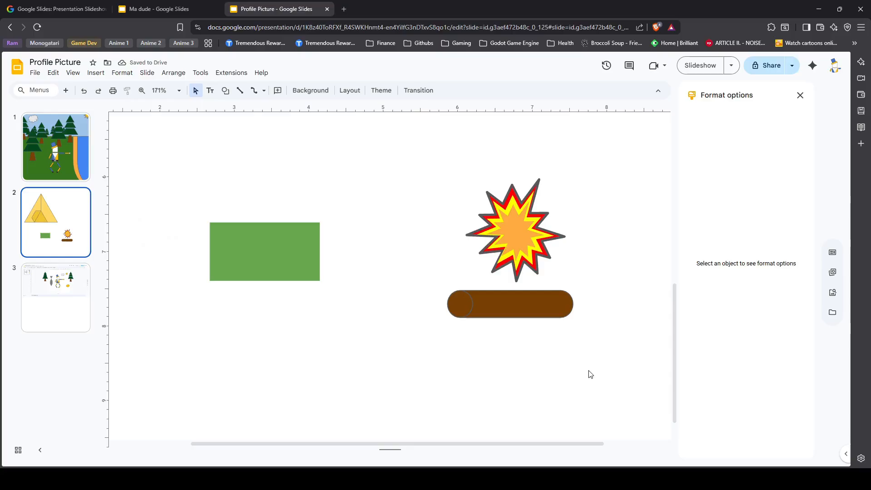
left_click_drag(587, 374, 433, 287)
left_click(567, 358)
- Insert a circle over the log's left end and set its width to 0.5 in
scroll(461, 324, "up", 5)
left_click_drag(459, 445, 516, 445)
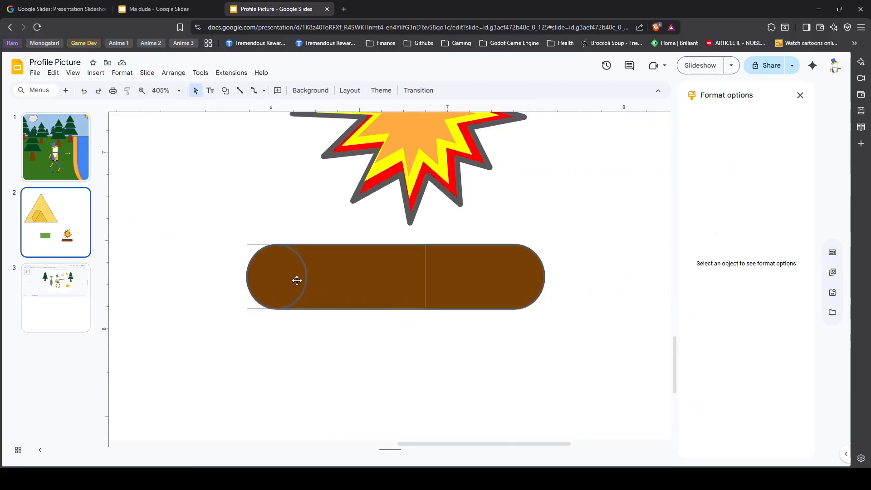
left_click(226, 90)
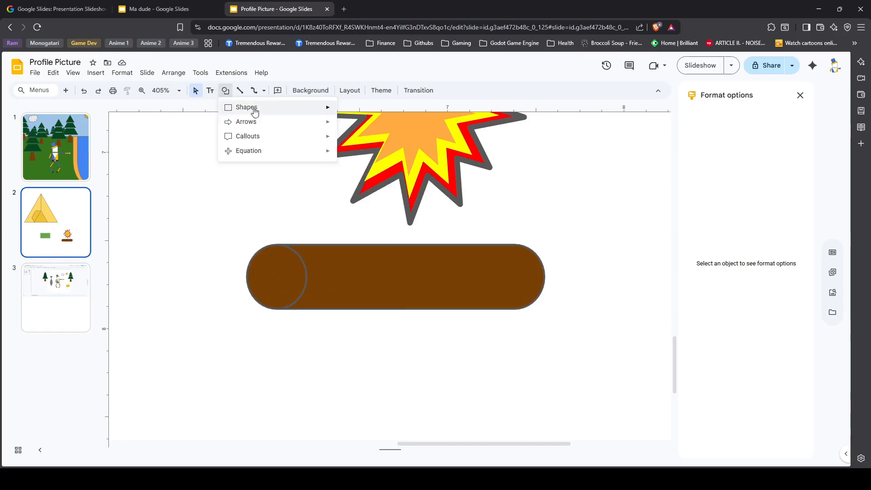
mouse_move(261, 113)
left_click(345, 130)
left_click(281, 262)
left_click_drag(292, 276, 267, 260)
left_click_drag(702, 168, 680, 169)
type("1")
key("Return")
type(".5")
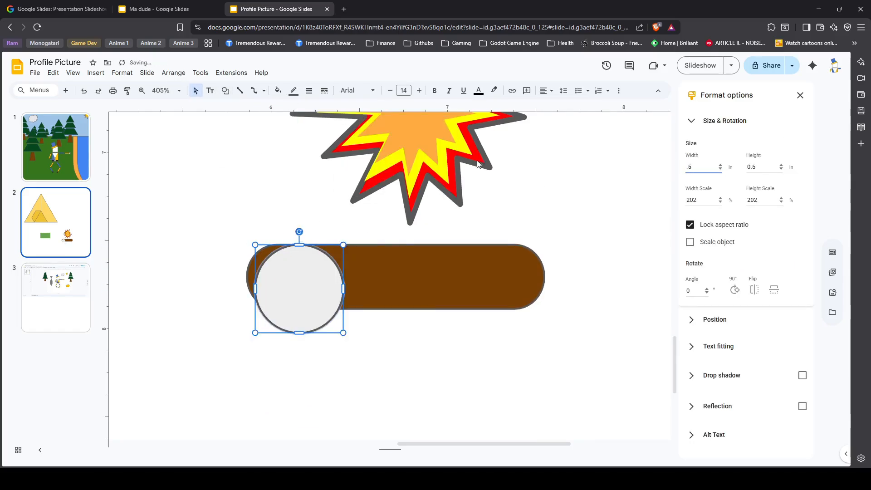
- Shrink the circle to about 0.35 in and align it with the log's rounded left end
left_click_drag(295, 278, 287, 272)
left_click(186, 326)
left_click(312, 296)
left_click_drag(335, 233, 320, 246)
left_click(295, 340)
left_click_drag(292, 296, 279, 296)
left_click(287, 329)
scroll(288, 325, "up", 4)
scroll(288, 324, "down", 2)
left_click(287, 314)
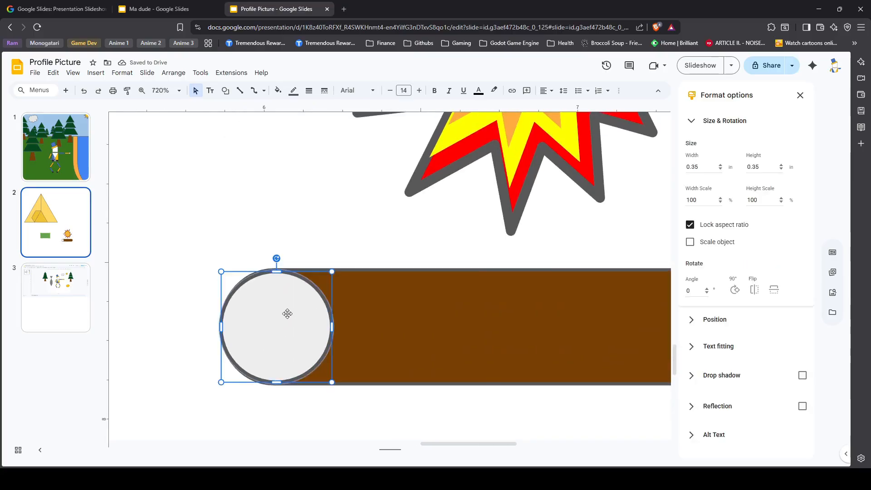
- Fit the circle to the log's end at about 0.36 in and fill it with light orange
left_click(226, 90)
left_click(278, 90)
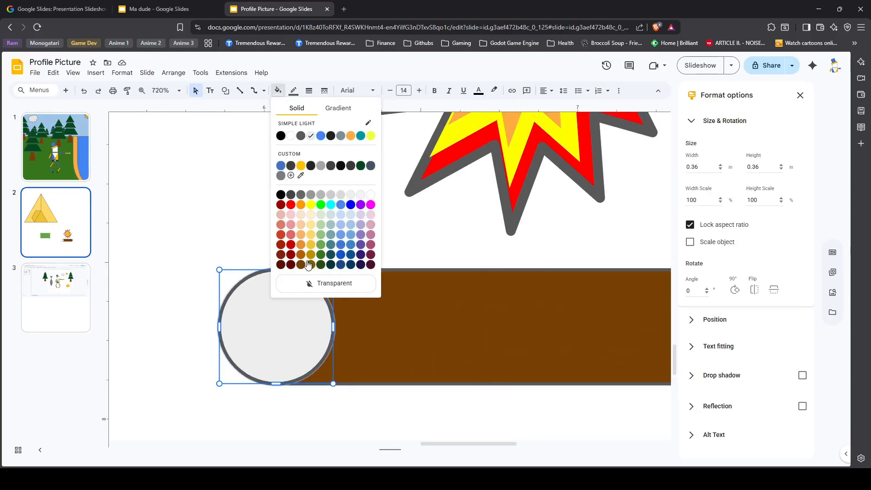
left_click(311, 255)
left_click(277, 90)
left_click(301, 245)
left_click(278, 90)
left_click(302, 235)
left_click(211, 319)
- Set the border colour of both brown cans in the log to black
scroll(216, 320, "down", 5)
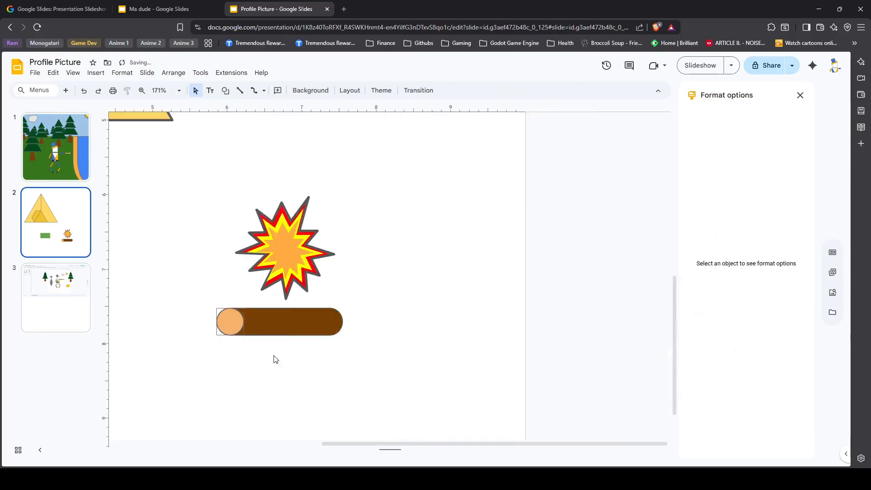
scroll(225, 325, "up", 1)
left_click_drag(366, 444, 364, 443)
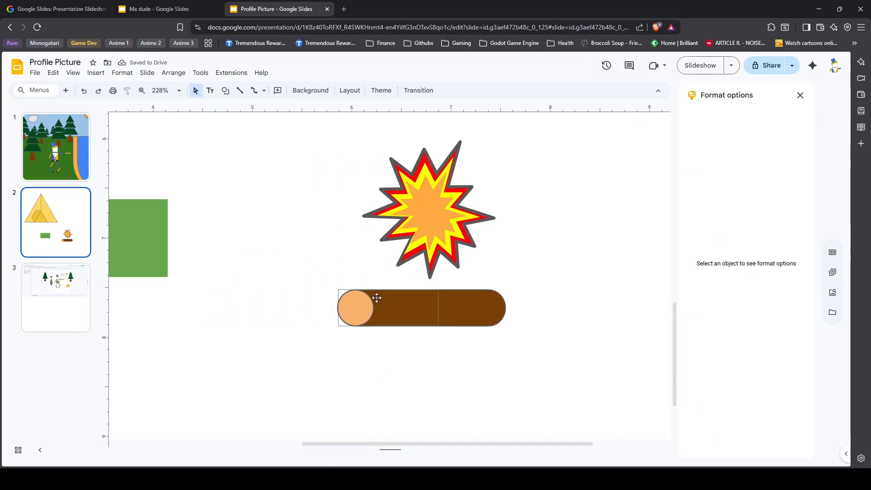
scroll(380, 313, "up", 5)
scroll(463, 311, "down", 2)
left_click(464, 313)
left_click(652, 315, "shift")
scroll(649, 315, "down", 1)
left_click(294, 91)
left_click(297, 178)
left_click(427, 379)
- Set the border of the light orange end circle to black
left_click(410, 335)
left_click(255, 129)
left_click(410, 345)
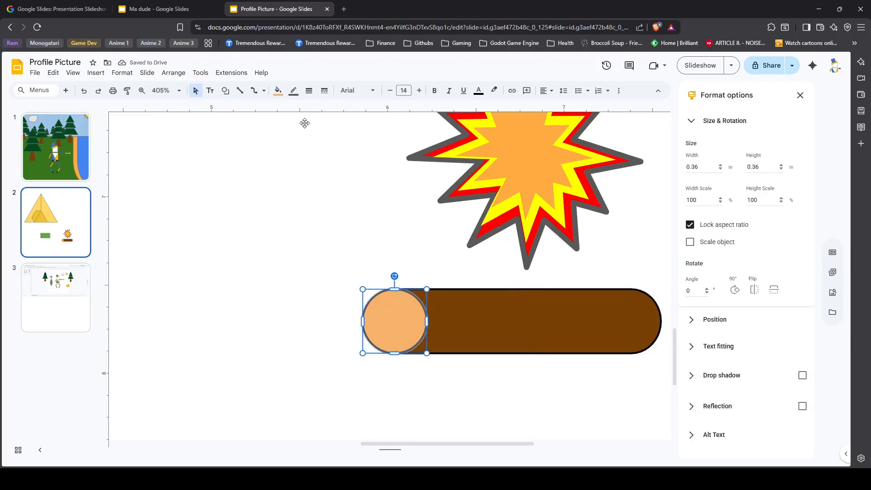
left_click(293, 91)
left_click(300, 120)
left_click(293, 381)
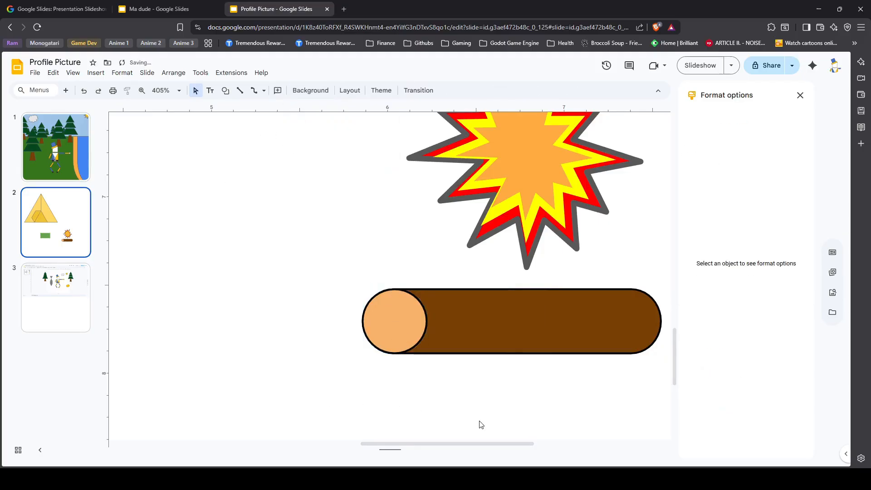
- Select all parts of the log, shift them slightly down and to the left, and group them
scroll(481, 425, "down", 4)
scroll(443, 403, "up", 1)
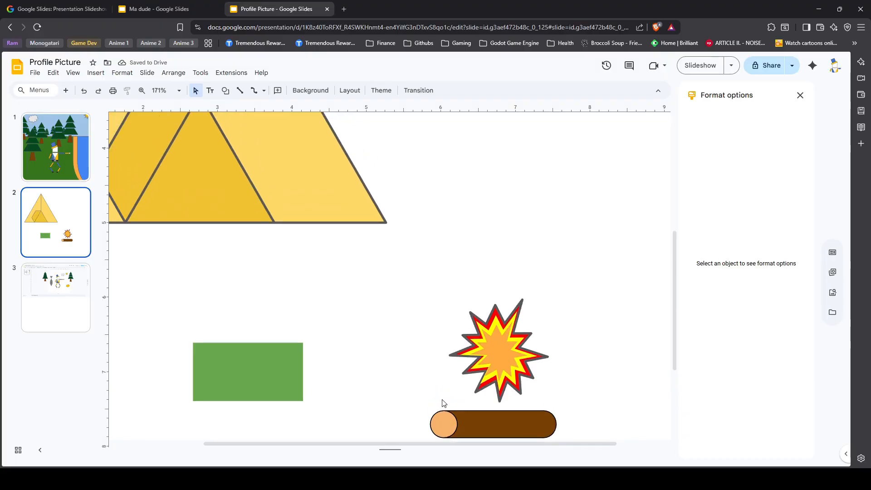
scroll(443, 403, "down", 2)
left_click_drag(476, 445, 497, 445)
left_click_drag(515, 386, 391, 330)
key("ctrl+alt+g")
left_click_drag(543, 411, 390, 321)
left_click_drag(447, 346, 420, 362)
right_click(420, 363)
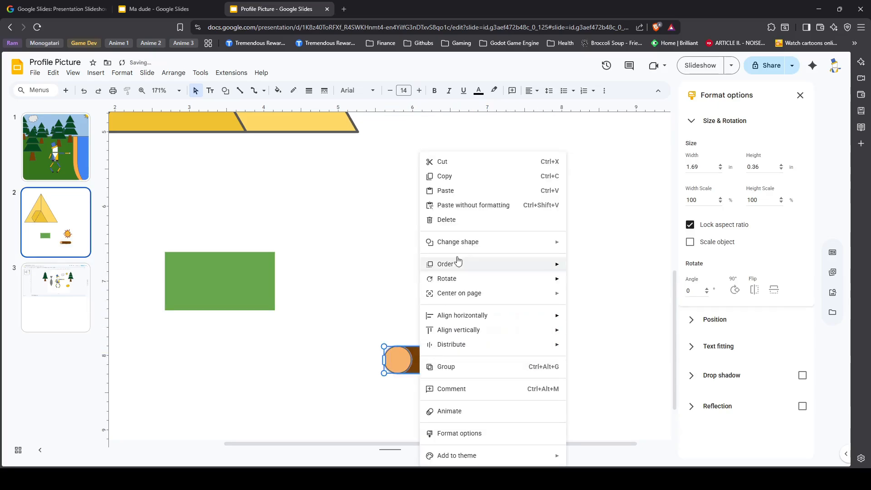
left_click(446, 363)
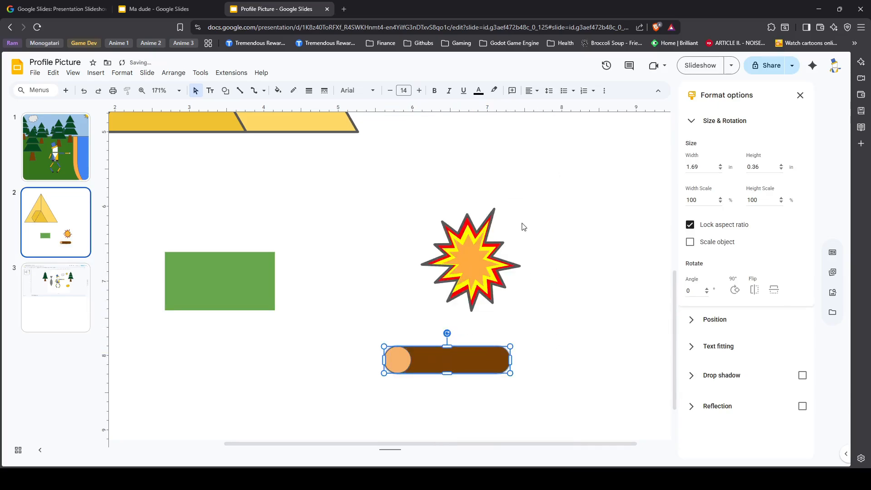
- Move the grouped log over the explosion's lower half and rotate it about 19° clockwise
left_click_drag(452, 359, 504, 288)
left_click(484, 387)
scroll(444, 318, "up", 7)
scroll(447, 322, "down", 6)
left_click_drag(500, 256, 510, 257)
left_click(488, 361)
key("ctrl+v")
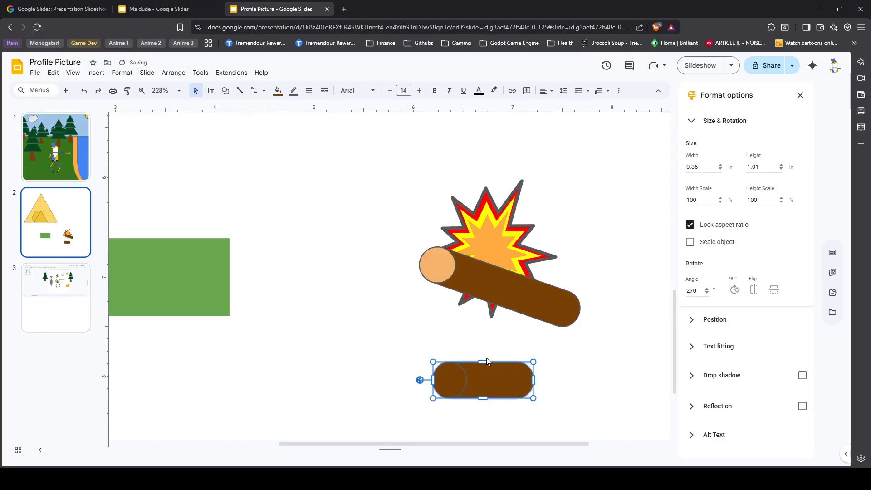
key("ctrl+z")
- Copy and paste the tilted log, placing the copy just below the original
left_click(447, 280)
key("ctrl+c")
key("ctrl+v")
left_click_drag(451, 300, 434, 327)
- Try rotating the copied log to a slight upward tilt and nudging its right can left to shorten it
left_click_drag(510, 299, 497, 300)
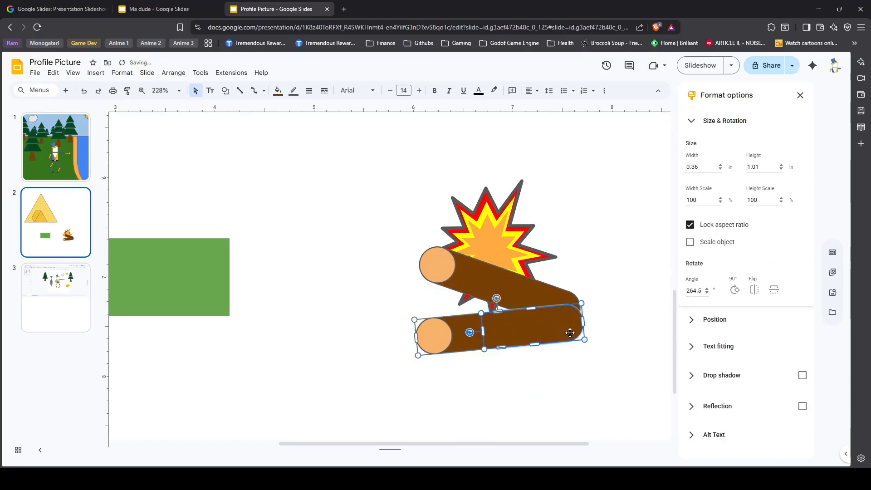
key("Left")
key("Left")
key("Left")
key("Left")
key("Left")
key("Left")
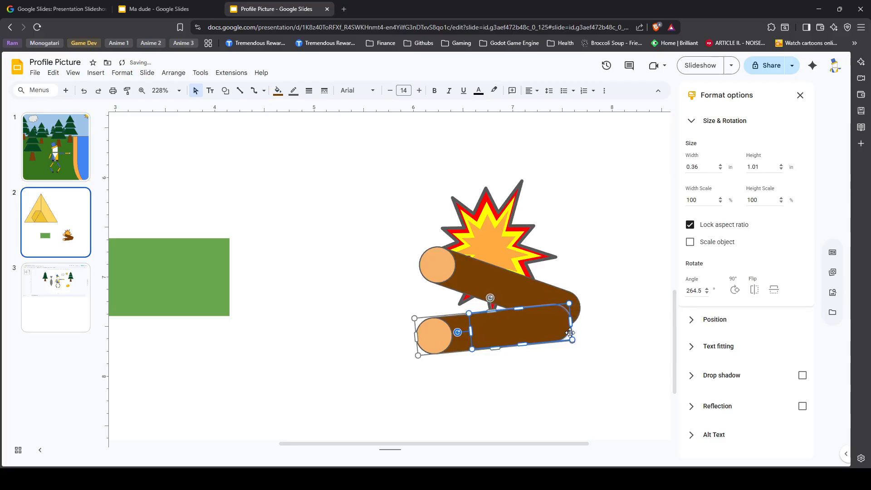
- Undo the copied log's nudges and rotation
key("ctrl+z")
key("ctrl+z")
key("ctrl+z")
key("ctrl+z")
key("ctrl+z")
key("ctrl+z")
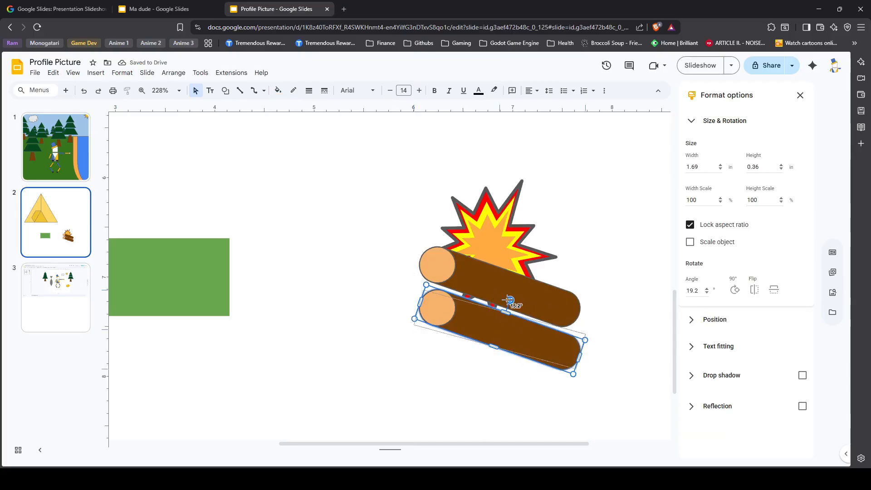
- Rotate the copied log to horizontal and nudge its right can left to shorten the log
left_click_drag(499, 299, 500, 299)
left_click(540, 335)
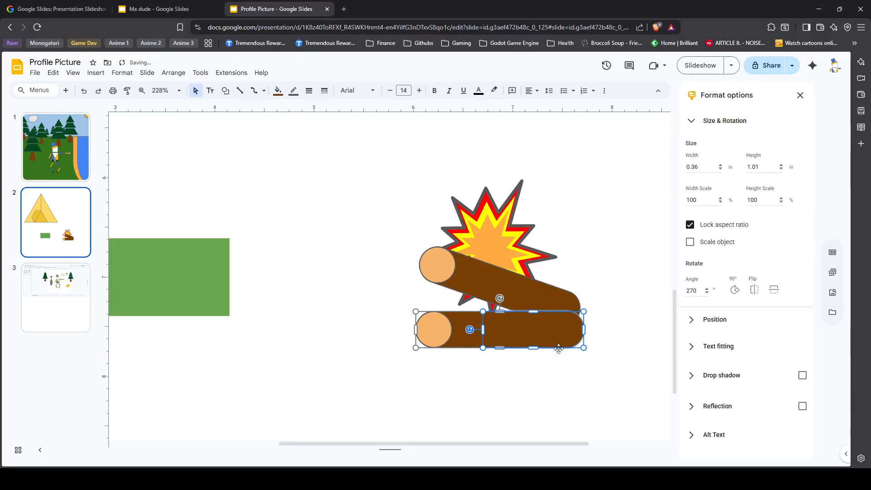
key("Left")
key("Left")
key("Left")
key("Left")
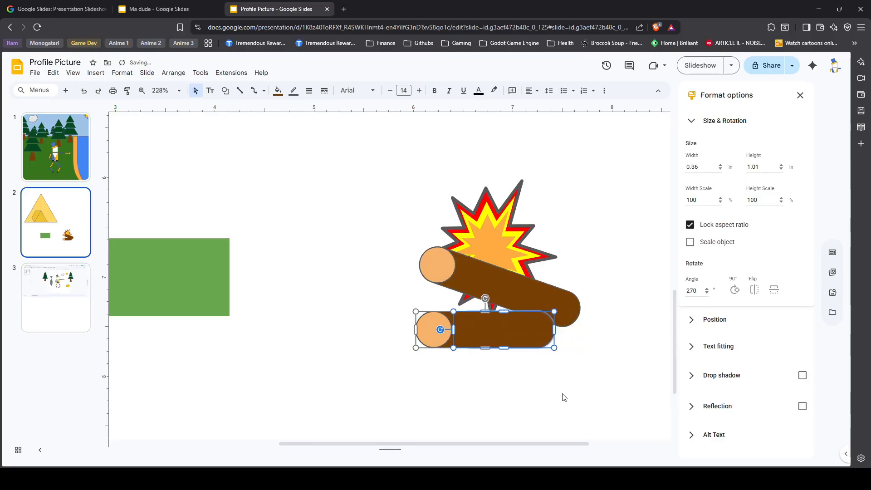
- Send the longer tilted log to the back of the stacking order
left_click(563, 398)
scroll(519, 370, "down", 1)
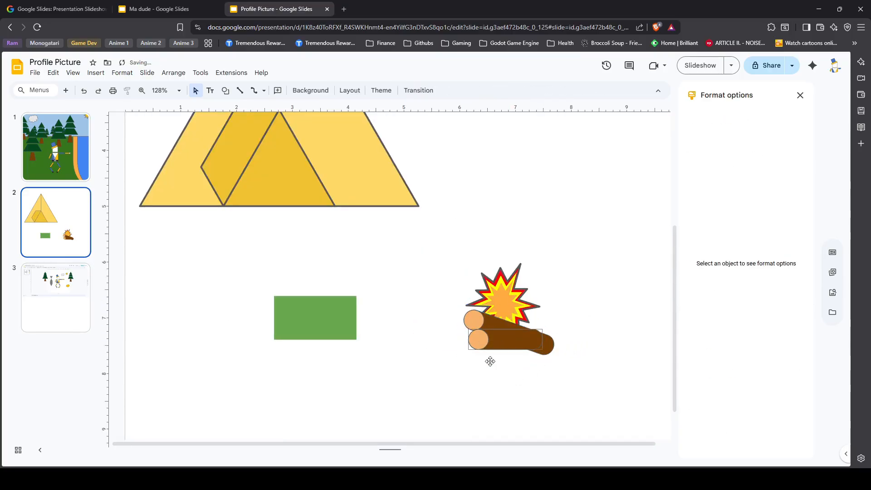
scroll(511, 356, "up", 2)
left_click(449, 278)
right_click(593, 329)
mouse_move(640, 184)
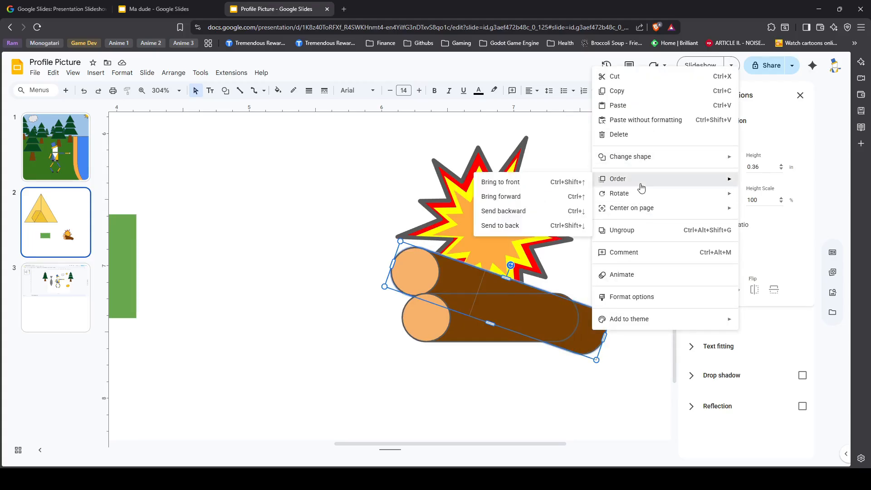
left_click(529, 229)
left_click(296, 323)
- Separate the two logs and lay the longer one horizontally below the fire as the base
left_click_drag(585, 348, 564, 332)
left_click_drag(470, 332, 447, 332)
left_click(572, 321)
left_click_drag(489, 250, 486, 249)
left_click_drag(443, 336, 580, 250)
left_click_drag(418, 266, 418, 305)
left_click_drag(487, 285, 478, 285)
left_click_drag(479, 320, 495, 297)
left_click(514, 385)
- Tilt the shorter log about 25.7° and lay it diagonally across the horizontal log
left_click_drag(590, 236, 501, 275)
left_click_drag(516, 236, 533, 240)
left_click_drag(512, 273, 489, 287)
left_click_drag(507, 255, 502, 255)
left_click_drag(498, 303, 494, 300)
left_click(584, 363)
left_click_drag(486, 249, 489, 250)
left_click_drag(504, 310, 506, 316)
left_click(522, 375)
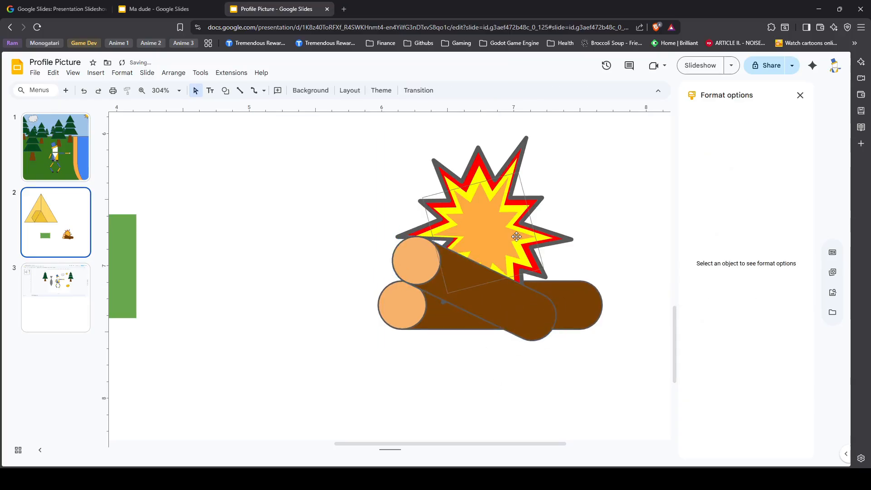
- Select both logs and thicken their outlines
scroll(571, 388, "up", 3, "ctrl")
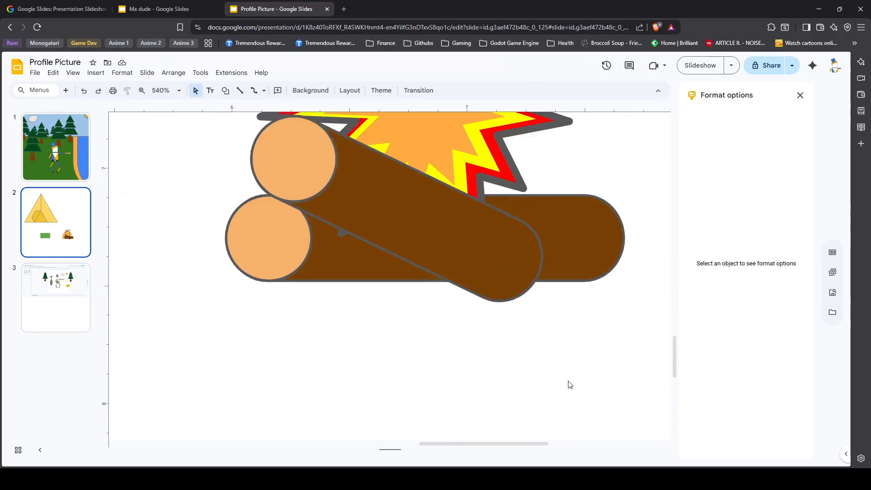
left_click(532, 276)
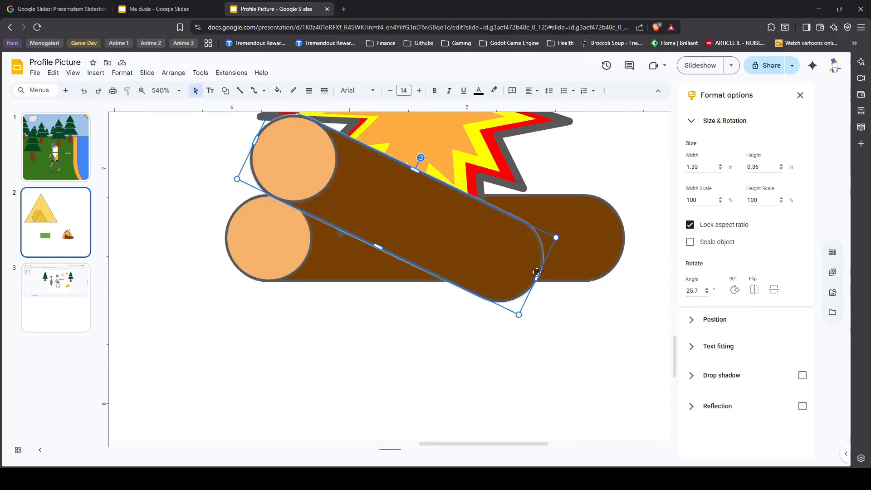
left_click(608, 258)
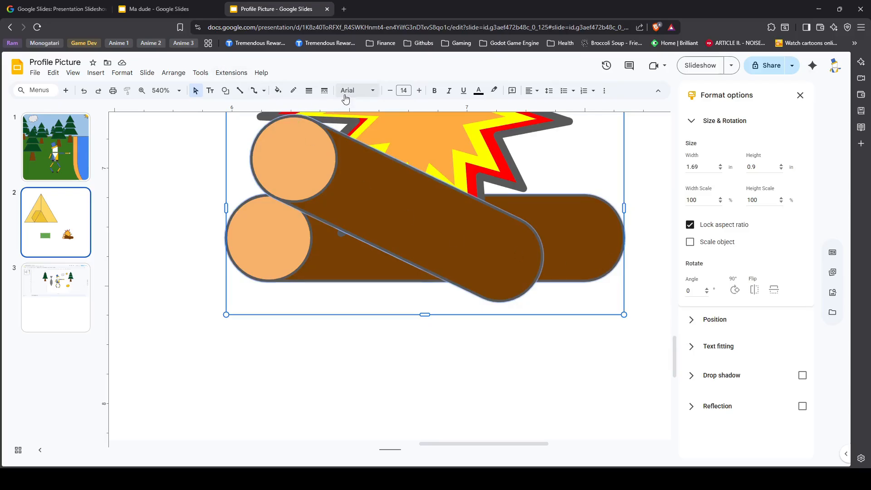
left_click(309, 91)
left_click(327, 138)
left_click(373, 352)
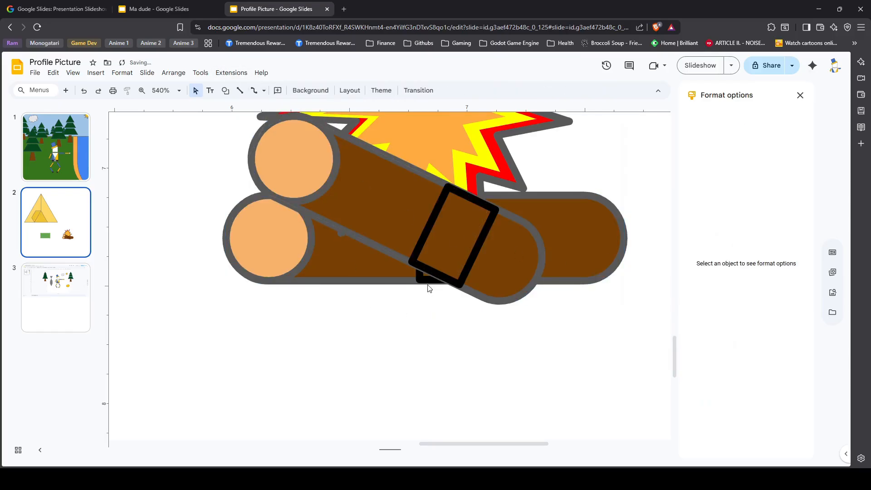
- Remove the visible black outlines from the small rectangles on both logs
left_click(418, 255)
scroll(394, 327, "up", 5)
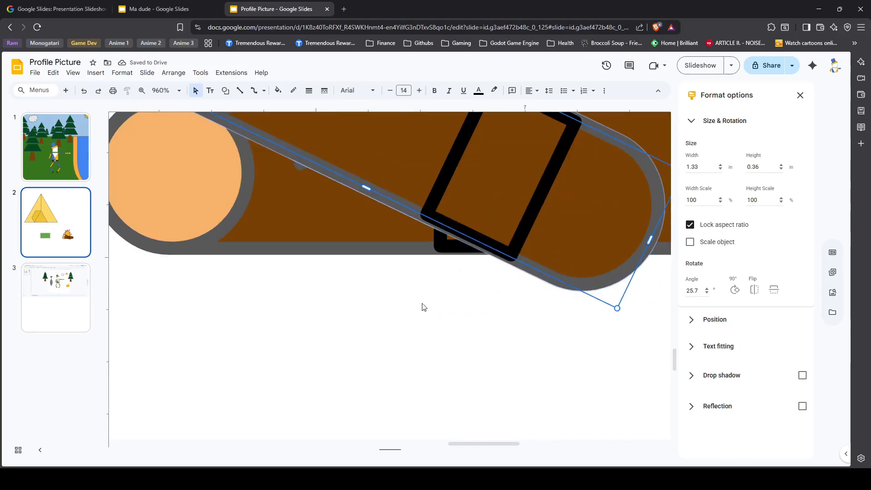
left_click(435, 206)
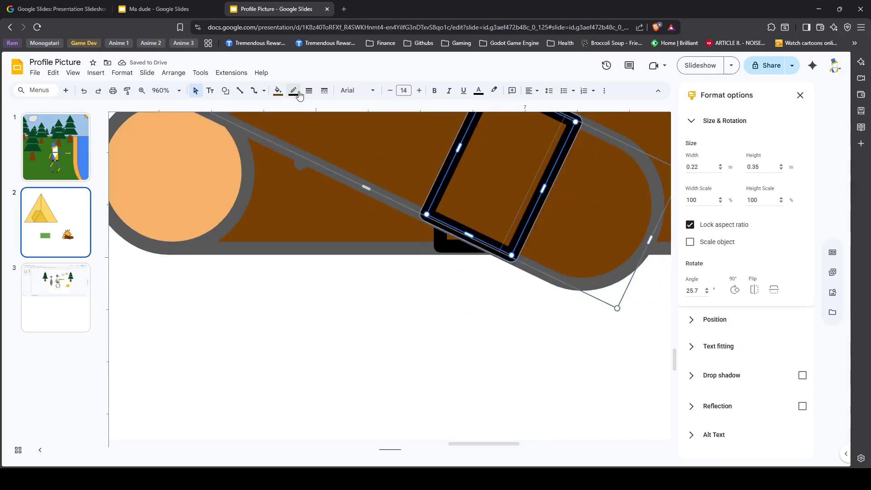
left_click(295, 92)
left_click(319, 120)
left_click(435, 249)
scroll(436, 290, "up", 4)
left_click(433, 201)
left_click(295, 92)
left_click(319, 120)
- Nudge the small rectangle inside the tilted log slightly to fit the log's thickened outline
scroll(452, 360, "down", 7)
left_click(589, 260)
scroll(590, 260, "up", 3)
left_click(515, 204)
left_click_drag(518, 182, 516, 185)
left_click(471, 366)
- Move the tilted and horizontal logs apart and away from the fire
scroll(354, 208, "down", 4)
left_click_drag(354, 193, 258, 309)
scroll(295, 372, "up", 6)
left_click(354, 227)
scroll(340, 313, "down", 8)
left_click(461, 234)
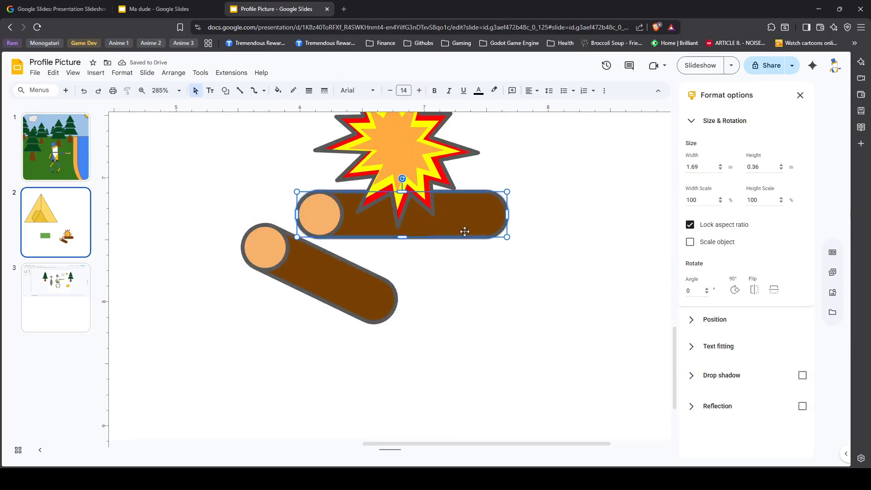
left_click_drag(461, 234, 556, 316)
- Nudge the inner rectangle of the horizontal log slightly upward
scroll(533, 300, "up", 6)
left_click(456, 313)
left_click_drag(453, 363, 454, 357)
left_click(437, 222)
left_click(354, 381)
scroll(338, 372, "down", 7)
- Move both logs back under the fire with the tilted log crossing the horizontal one
left_click(309, 316)
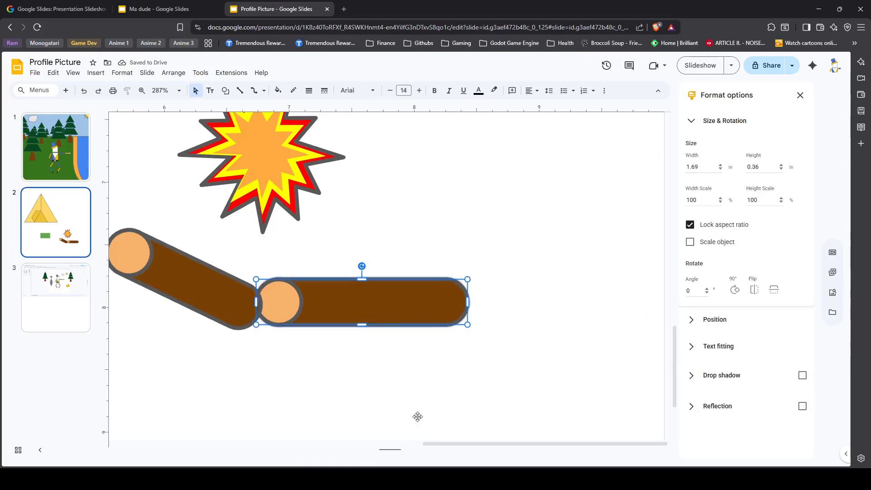
scroll(291, 378, "up", 4)
scroll(457, 363, "down", 5)
left_click_drag(534, 354, 449, 268)
mouse_move(463, 268)
left_mouse_down()
mouse_move(443, 270)
mouse_move(456, 259)
left_mouse_up()
left_click_drag(334, 325, 415, 253)
left_click(392, 323)
left_click(380, 338)
scroll(375, 342, "down", 3)
scroll(374, 342, "up", 1)
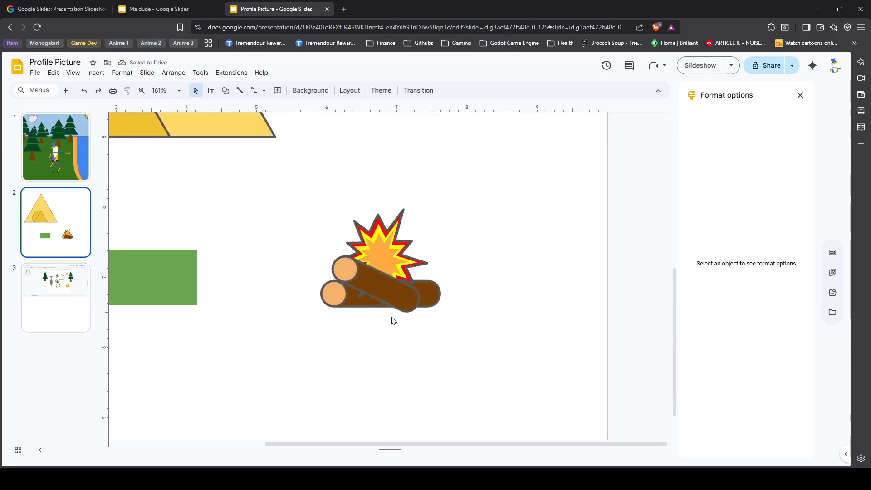
- Duplicate the tilted log, place the copy over the original and flip it horizontally so the logs cross
left_click(394, 298)
key("ctrl+d")
left_click_drag(418, 313, 374, 285)
left_click(752, 291)
- Bring the original tilted log to the front and nudge the mirrored copy slightly up and to the right
right_click(411, 297)
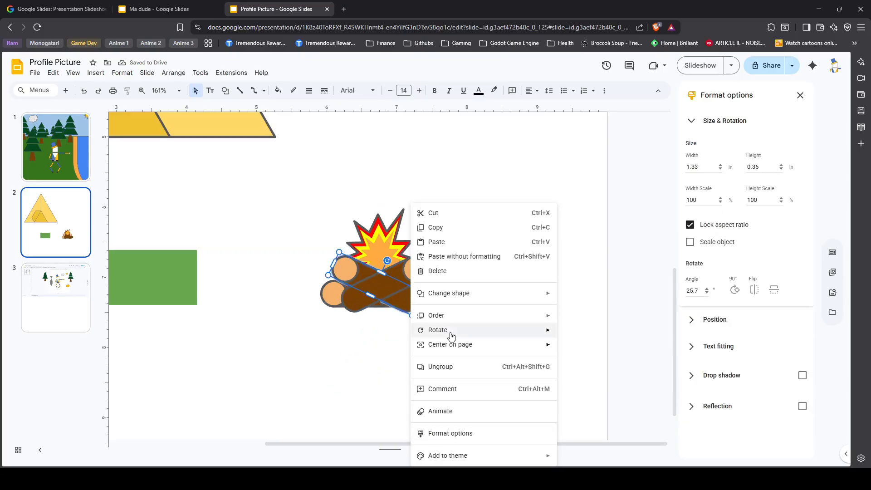
left_click(594, 319)
left_click(386, 372)
left_click_drag(402, 277, 406, 275)
left_click(438, 385)
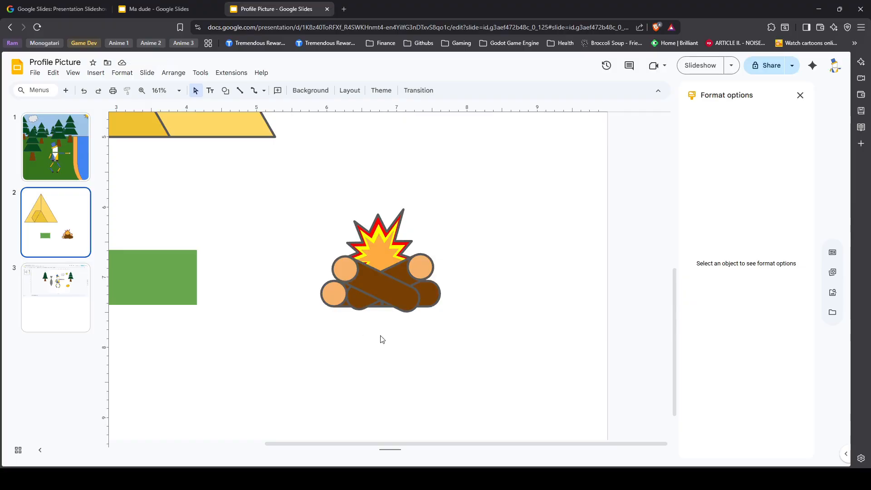
- Bring the horizontal log to the front of the campfire
left_click(334, 301)
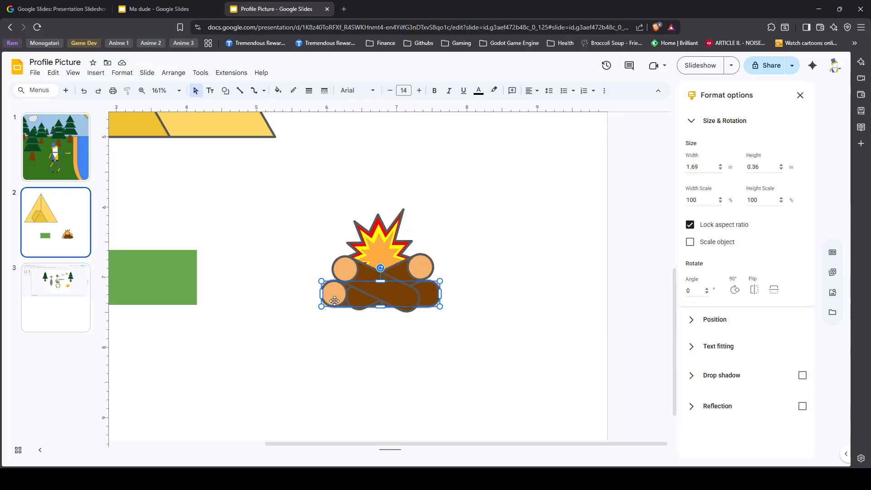
right_click(431, 295)
mouse_move(474, 321)
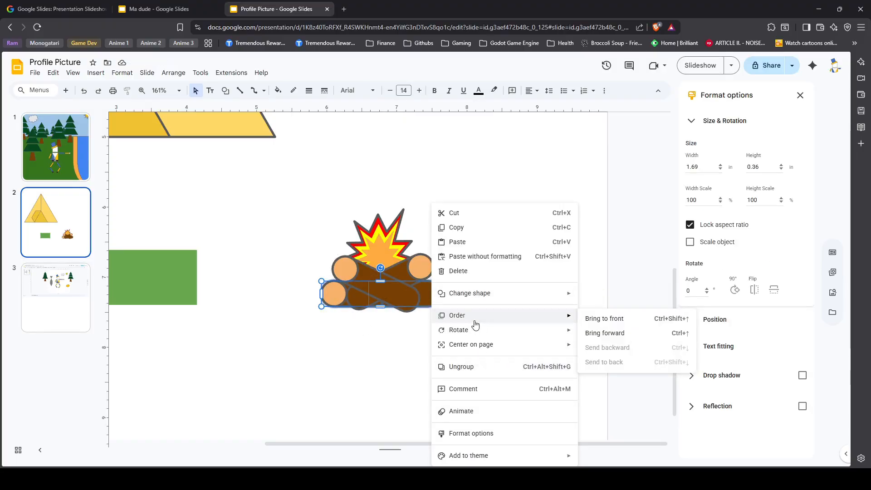
left_click(623, 320)
left_click(297, 364)
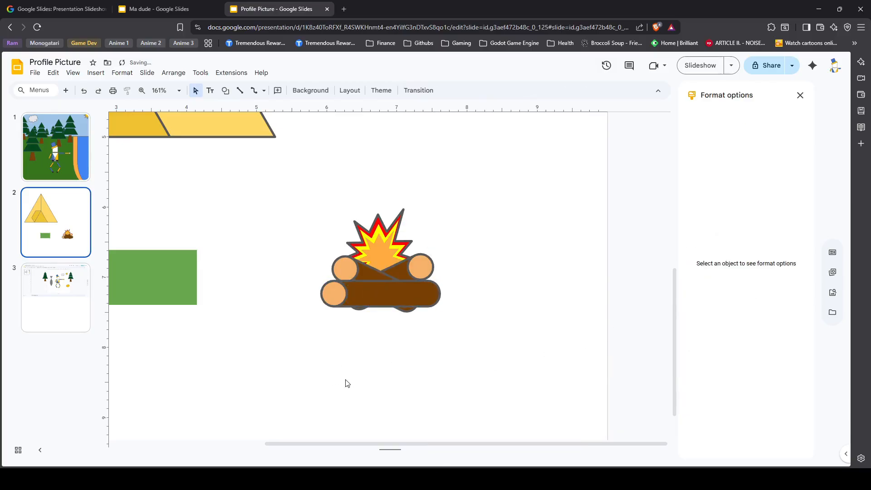
- Nudge the horizontal log down a little to cover the lower ends of the crossed logs
left_click(374, 295)
key("Down")
key("Down")
key("Down")
key("Down")
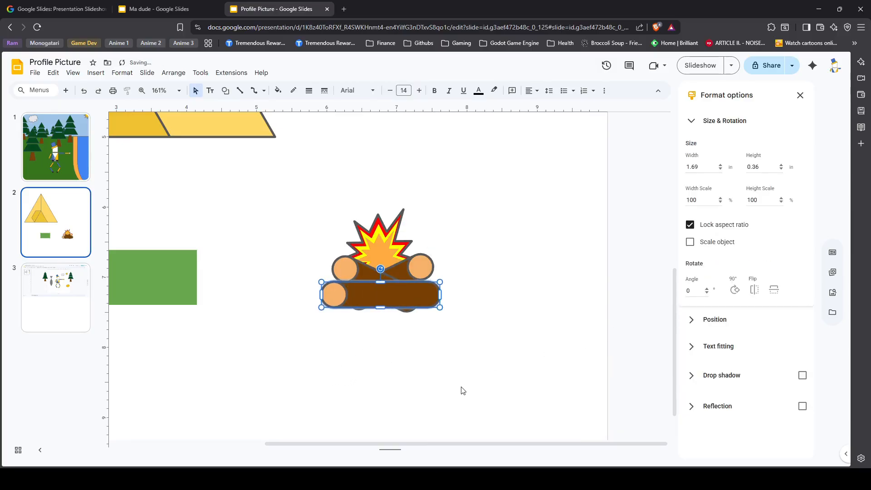
left_click(463, 390)
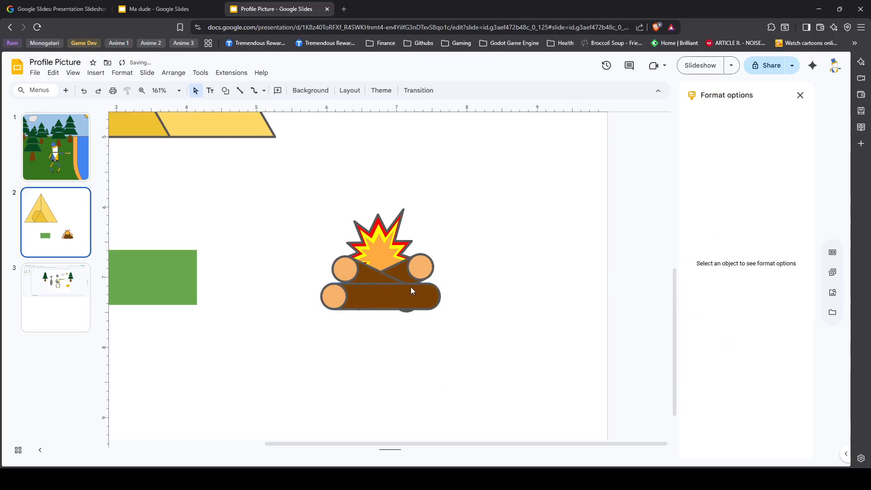
- Examine the assembled campfire both up close and at whole-slide scale
scroll(450, 373, "down", 5)
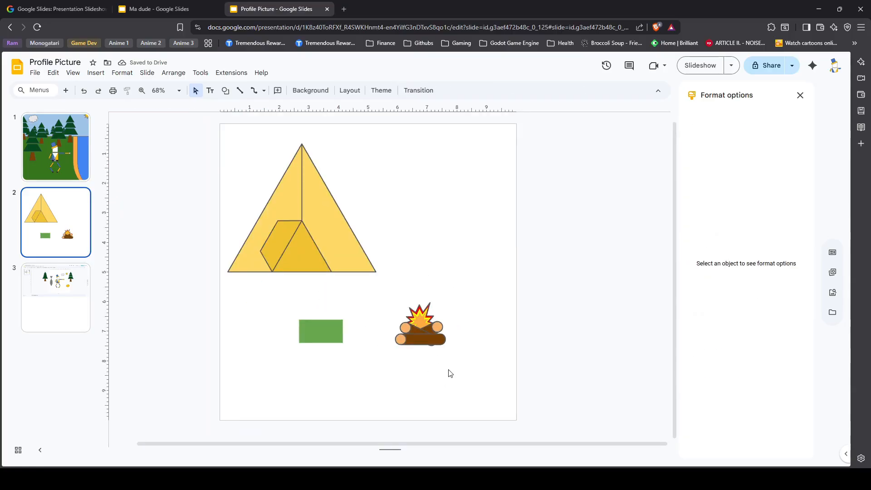
scroll(450, 374, "up", 6)
scroll(375, 323, "down", 1)
left_click(326, 198)
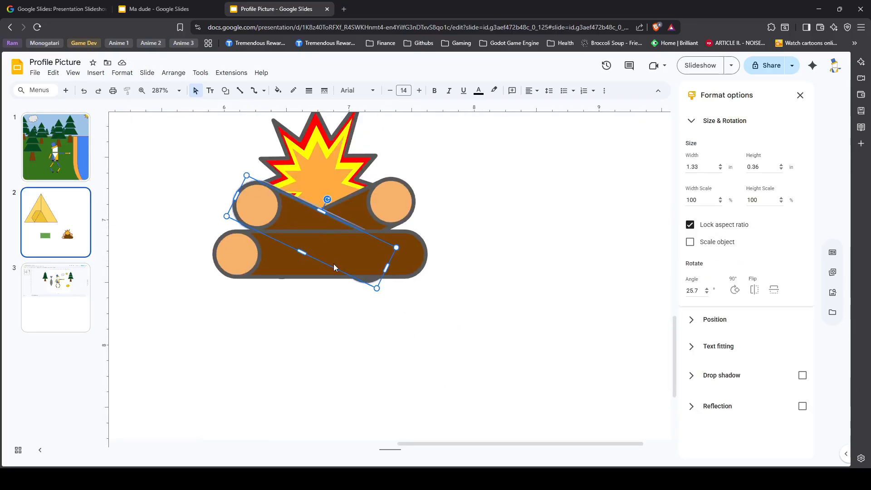
left_click(459, 354)
scroll(458, 354, "down", 3)
scroll(454, 316, "down", 2)
scroll(444, 323, "up", 2)
scroll(354, 236, "down", 2)
scroll(300, 270, "up", 2)
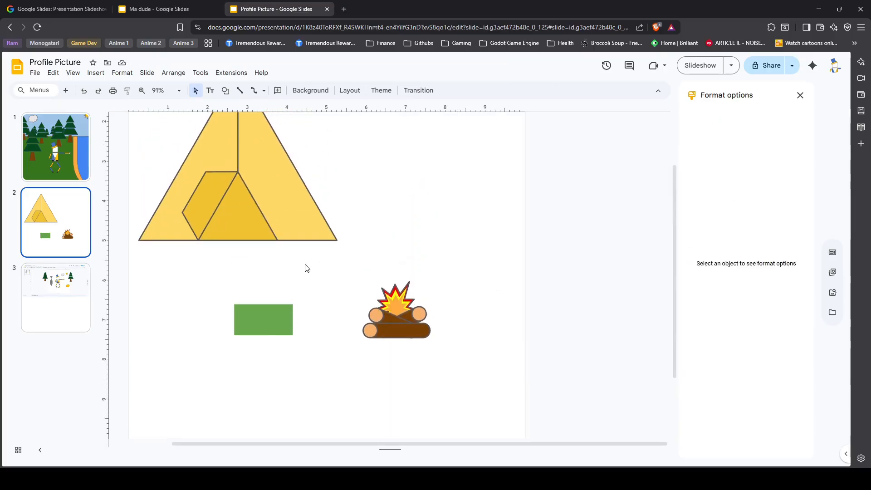
- Select all the campfire pieces and group them
left_click_drag(346, 262, 345, 261)
right_click(388, 304)
left_click(438, 365)
left_click(453, 394)
- Copy the campfire to the first slide and place it outside the canvas, below the sun
scroll(453, 395, "up", 1)
scroll(476, 401, "down", 1)
left_click_drag(482, 404, 567, 184)
left_click(56, 147)
key("ctrl+v")
- Return to the second slide and group all the tent shapes
left_click(56, 217)
left_click(336, 232)
left_click(56, 150)
left_click(56, 218)
left_click_drag(408, 151, 230, 289)
right_click(318, 245)
left_click(368, 366)
- Copy the tent to the first slide, move it toward the middle and scale it to 3.95 × 3.42 in
key("ctrl+c")
left_click(56, 147)
key("ctrl+v")
left_click_drag(336, 231, 400, 271)
left_click_drag(448, 189, 417, 217)
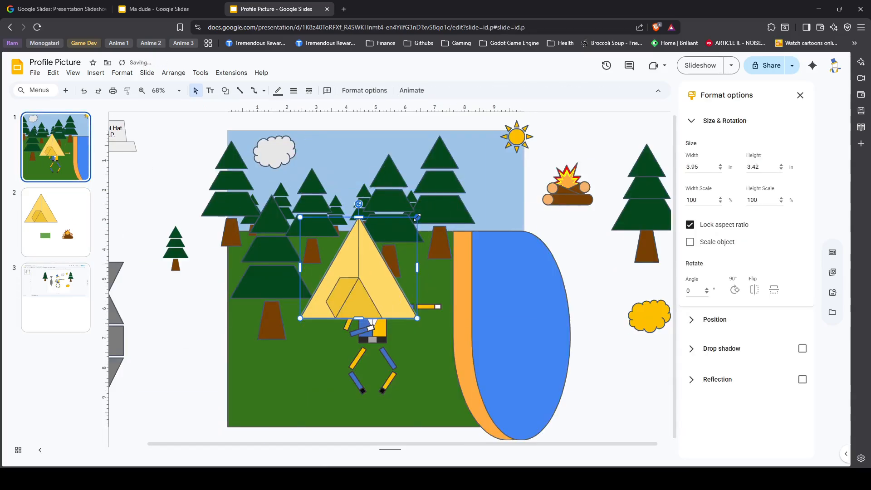
- Move the character off the canvas beside the forest and bring it to the front
left_click_drag(368, 295, 205, 357)
left_click(376, 336)
right_click(188, 341)
mouse_move(236, 190)
left_click(368, 189)
- Shift the tent toward the shoreline and scale it down to 3.17 × 2.74 in
left_click_drag(379, 302, 404, 308)
left_click_drag(453, 229, 430, 249)
left_click(399, 290)
key("Up")
key("Up")
key("Up")
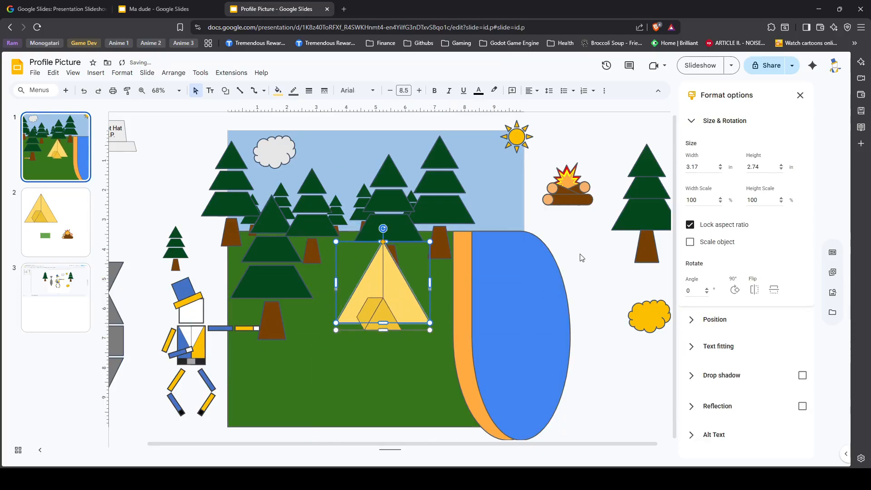
key("ctrl+z")
- Nudge the whole tent group up a little on the grass
left_click(582, 257)
left_click(403, 302)
key("Up")
key("Up")
key("Up")
left_click(585, 272)
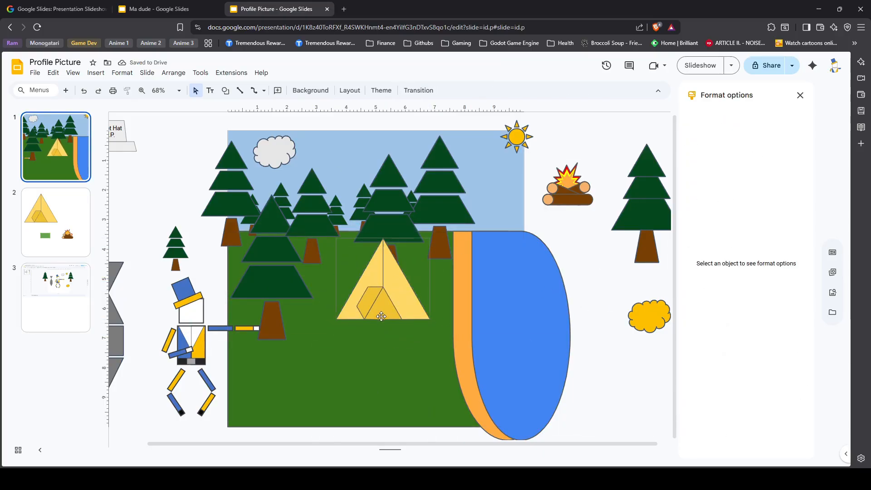
- Duplicate the yellow cloud and place it enlarged over the grass at the tent's base
left_click(122, 73)
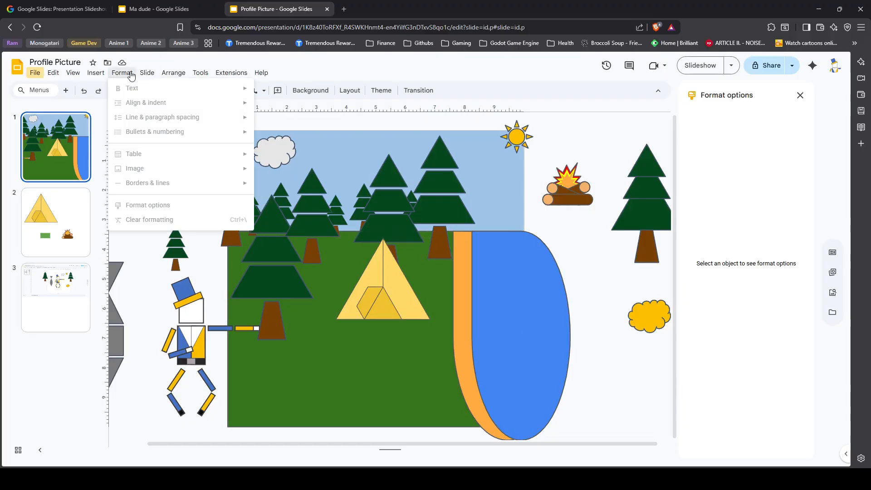
left_click(643, 310)
key("ctrl+d")
left_click_drag(662, 321, 450, 383)
- Fill the enlarged cloud with brown as a dirt patch and bring the tent in front of it
right_click(380, 347)
left_click(279, 91)
left_click(301, 264)
key("ctrl+z")
right_click(390, 273)
left_click(560, 317)
left_click(605, 273)
left_click(563, 198)
left_click(594, 218)
left_click(574, 202)
left_click_drag(380, 350, 381, 350)
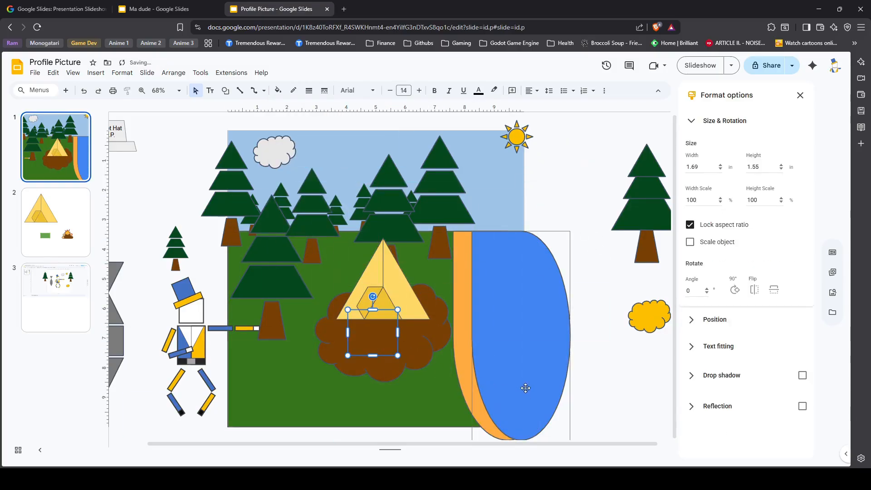
key("ctrl+z")
- Bring the campfire to the front and move it onto the brown patch before the tent
right_click(561, 185)
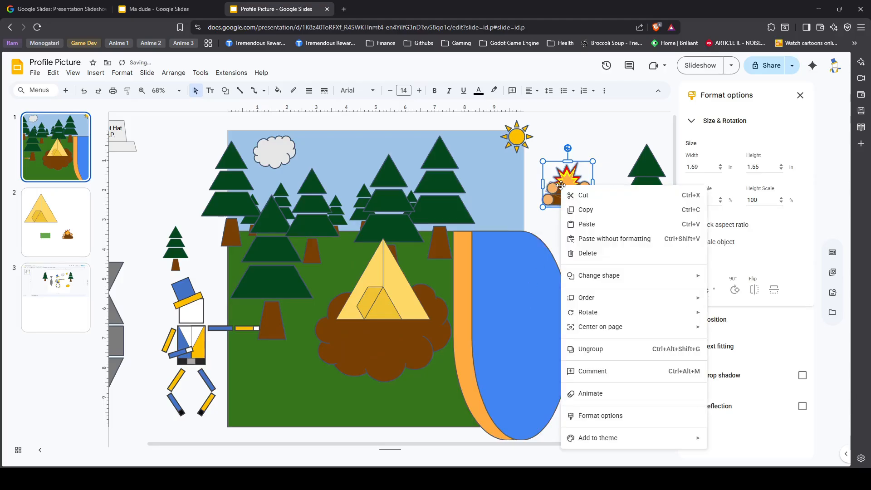
left_click(779, 303)
left_click_drag(567, 185, 378, 337)
left_click(569, 182)
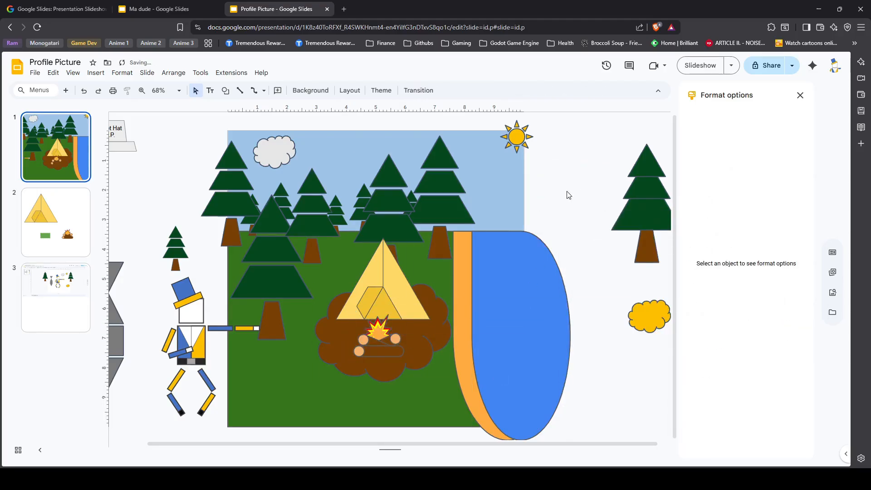
- Enlarge the brown dirt patch to about 5.25 by 3.55 in and fill it with a lighter orange-brown
left_click(387, 372)
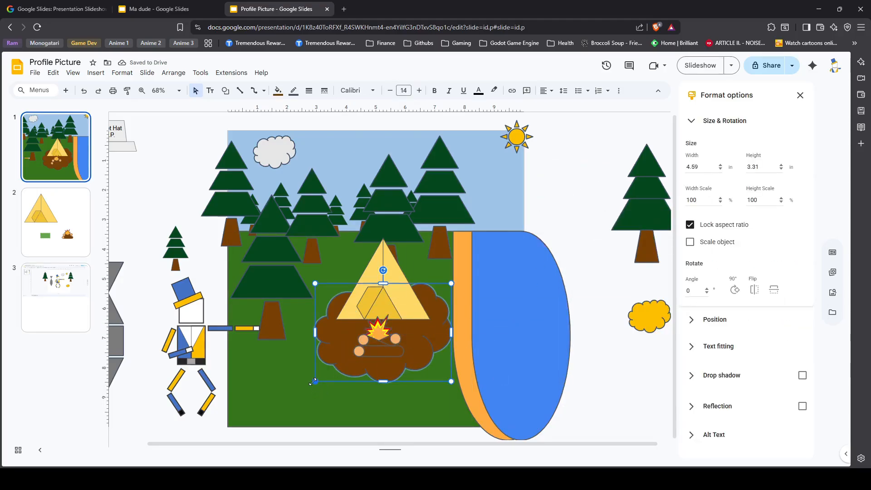
left_click_drag(313, 382, 300, 386)
left_click_drag(343, 309, 344, 303)
left_click(277, 90)
left_click(298, 237)
- Try a dotted and then a dashed border on the dirt patch
left_click(325, 91)
left_click(340, 118)
left_click(587, 203)
left_click(343, 336)
left_click(324, 90)
left_click(340, 132)
left_click(586, 199)
left_click(347, 323)
left_click(328, 338)
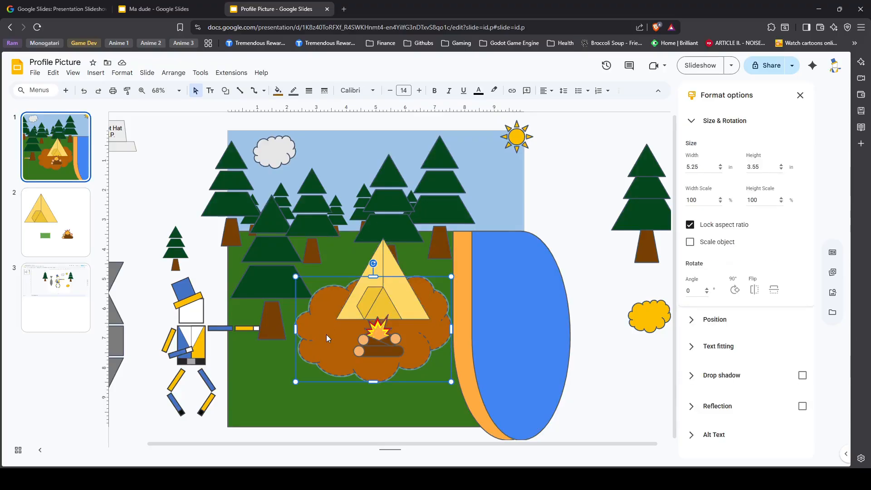
- Make the dirt patch's border transparent
left_click(325, 91)
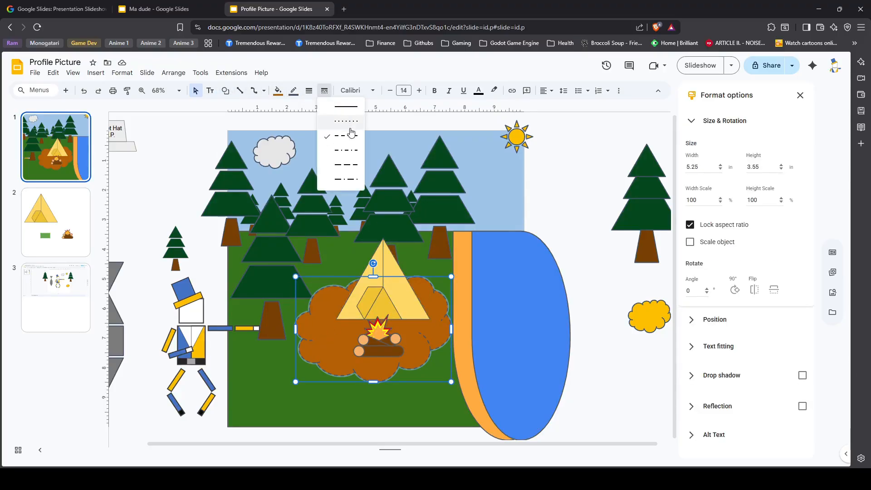
left_click(293, 90)
left_click(345, 268)
left_click(585, 203)
- Bring the front-left pine in front of the dirt patch and slightly adjust the positions of both
right_click(275, 318)
mouse_move(324, 316)
left_click(456, 319)
right_click(194, 334)
left_click(259, 232)
left_click(288, 341)
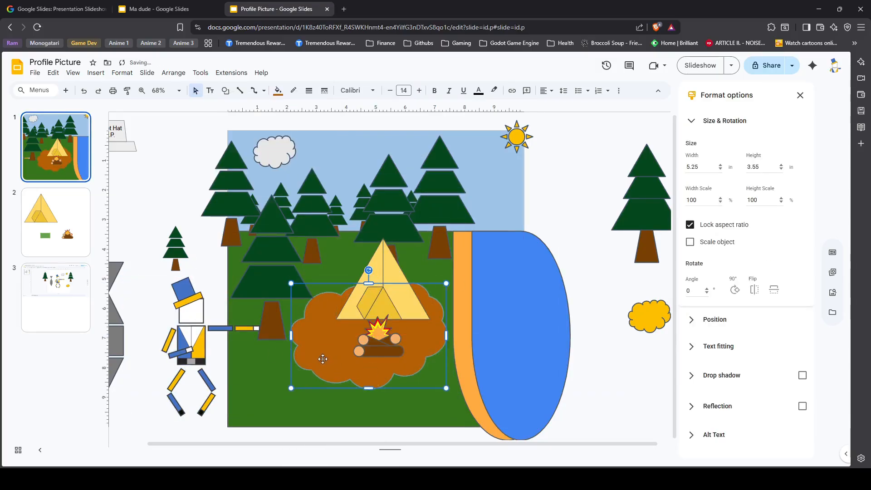
left_click_drag(282, 334, 286, 327)
left_click(152, 233)
- Nudge the tent slightly sideways and preview the scene as a slideshow
left_click_drag(402, 287, 410, 286)
left_click(404, 374)
left_click(700, 65)
key("Escape")
- Shrink the tent to about 2.65 by 2.29 in, make the campfire smaller, and reposition both on the dirt patch
left_click(389, 338)
left_click(403, 297)
left_click_drag(415, 250, 409, 256)
left_click_drag(384, 291, 383, 283)
left_click_drag(389, 337, 383, 332)
left_click_drag(403, 310, 397, 317)
- Scale the character down slightly and park it over the outer edge of the water, beside the slide
left_click_drag(198, 342, 423, 325)
left_click_drag(483, 260, 464, 280)
left_click_drag(406, 338, 564, 218)
- Stretch the dirt patch wider and taller so it covers most of the foreground grass and passes the slide's lower edge
left_click(410, 354)
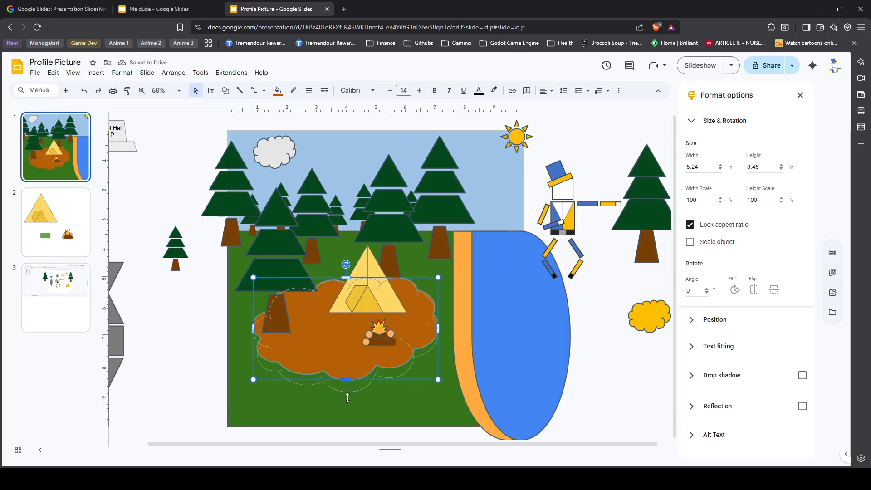
left_click_drag(347, 394, 345, 422)
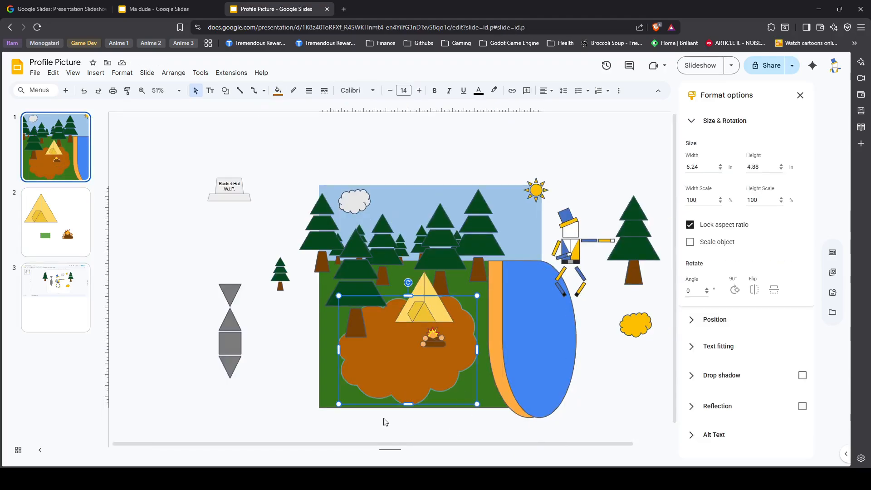
left_click_drag(384, 418, 380, 428)
key("Escape")
- Enlarge the campfire to about 1.44 by 1.31 in
scroll(386, 382, "up", 4)
left_click(471, 308)
left_click_drag(448, 322, 435, 334)
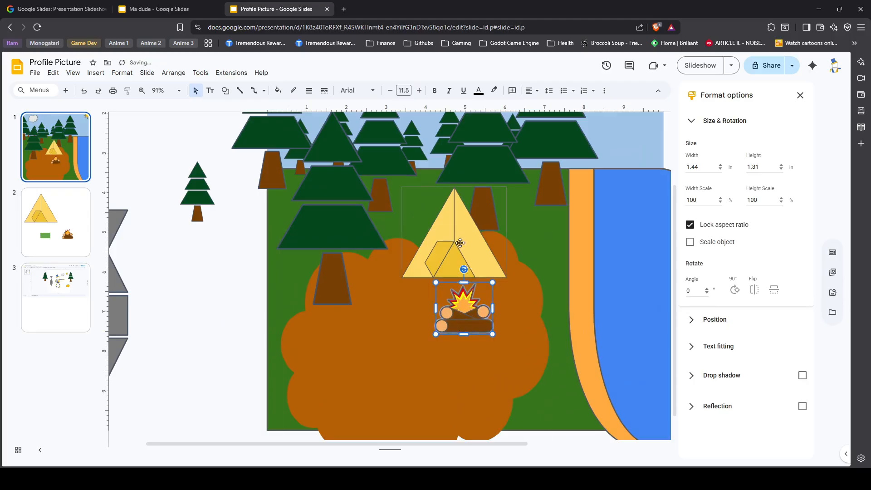
- Enlarge the pine behind the tent to about 2.79 by 4.88 in and reposition it
scroll(443, 242, "up", 2)
left_click(477, 238)
left_click_drag(436, 156, 419, 127)
left_click_drag(482, 240, 491, 245)
left_click_drag(445, 201, 436, 202)
- Shift the pine nearest the shoreline slightly and move the small hidden pine beside it lower on the grass
left_click(501, 372)
left_click_drag(551, 234, 554, 238)
left_click_drag(515, 223, 522, 280)
left_click(586, 311)
left_click_drag(540, 233, 550, 215)
left_click(611, 206)
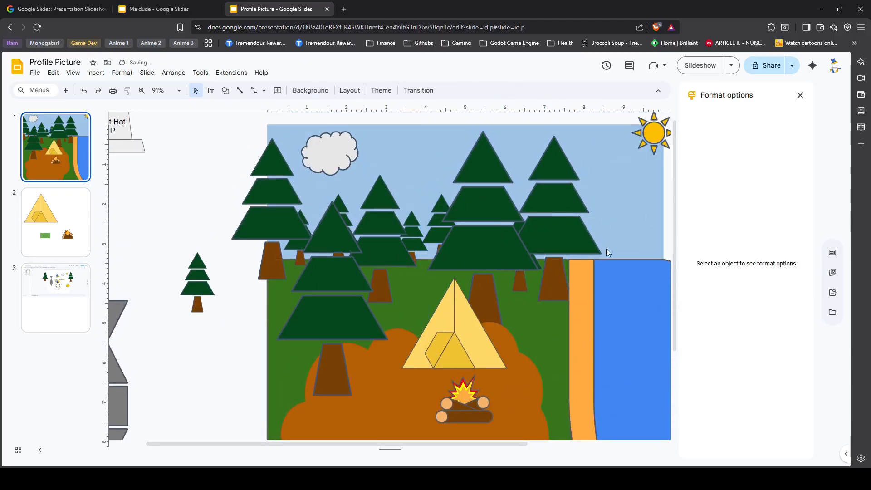
scroll(464, 361, "down", 2)
left_click_drag(498, 317, 499, 319)
left_click(501, 343)
scroll(501, 343, "up", 3)
scroll(437, 347, "down", 3)
- Try placing the spare pine from outside the slide among the pines behind the tent
left_click(627, 266)
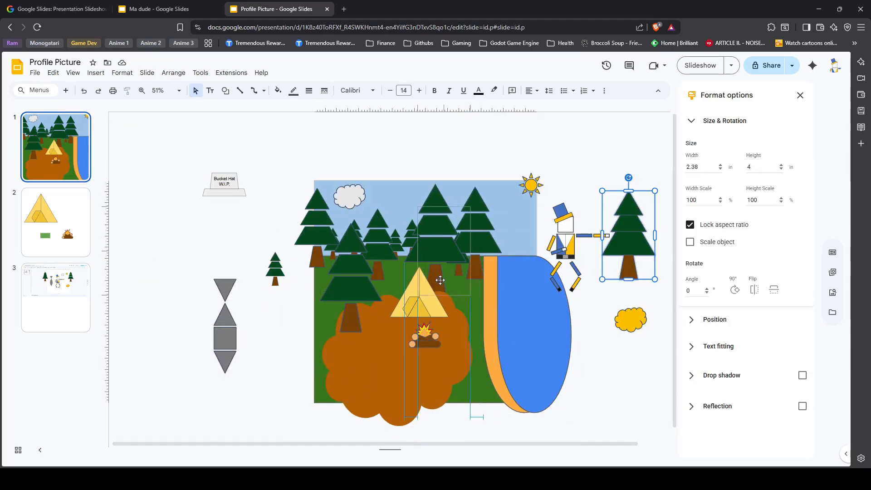
left_click_drag(626, 267, 405, 275)
left_click(649, 203)
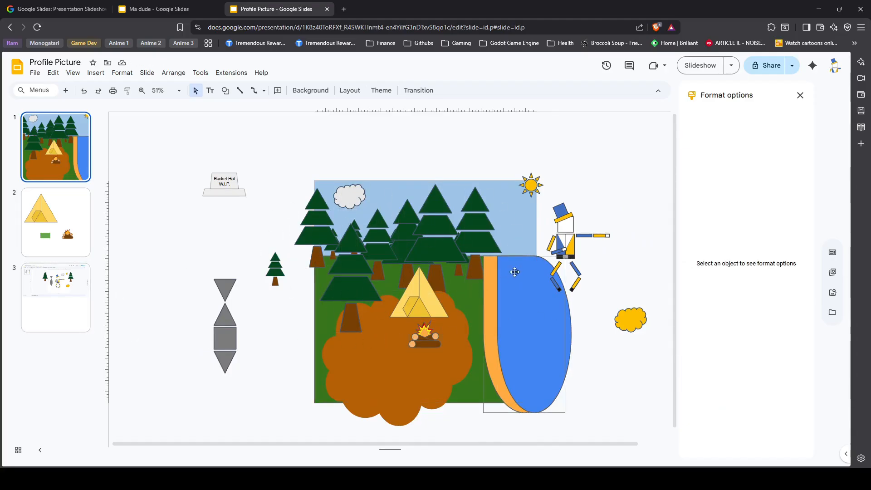
scroll(514, 272, "up", 3)
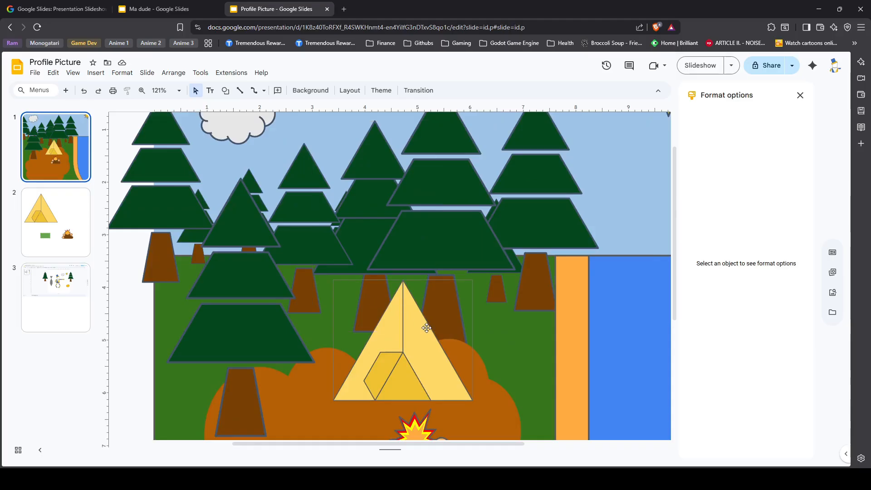
key("ctrl+z")
scroll(426, 328, "down", 4)
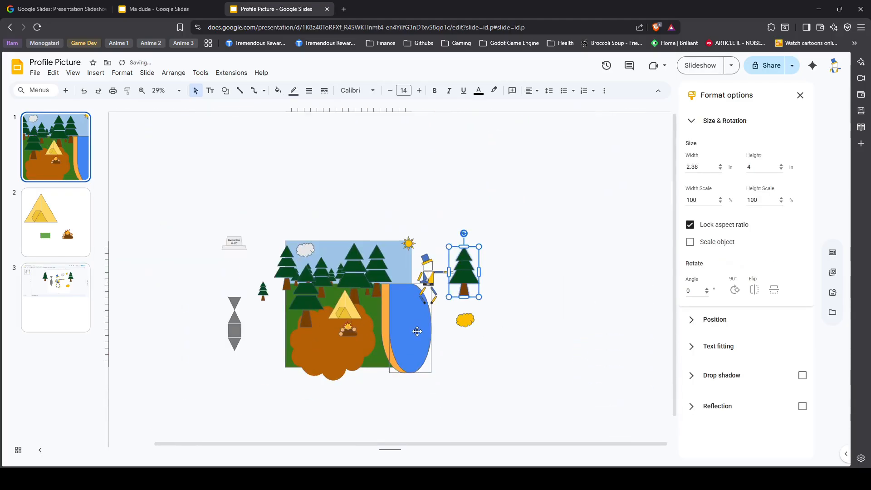
scroll(418, 332, "up", 3)
key("Delete")
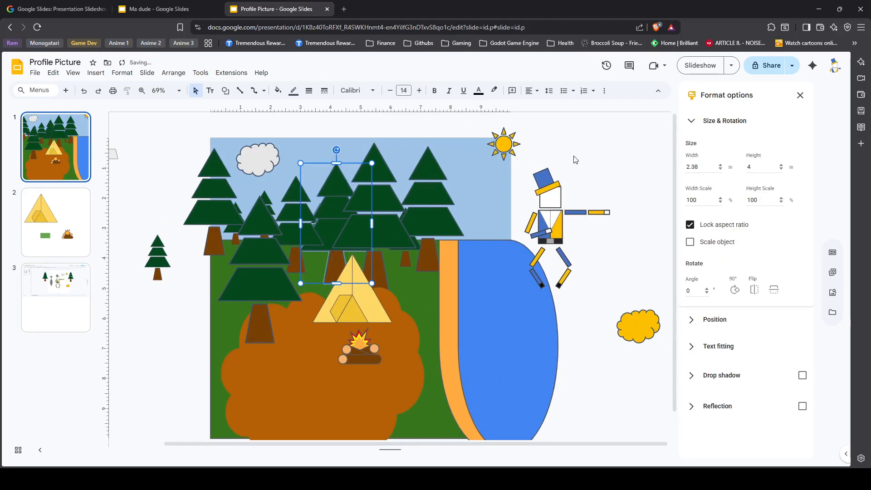
- Bring the large central pine and then the tent to the front, and move the spare pine back outside the slide
right_click(380, 281)
mouse_move(406, 316)
left_click(557, 320)
right_click(370, 306)
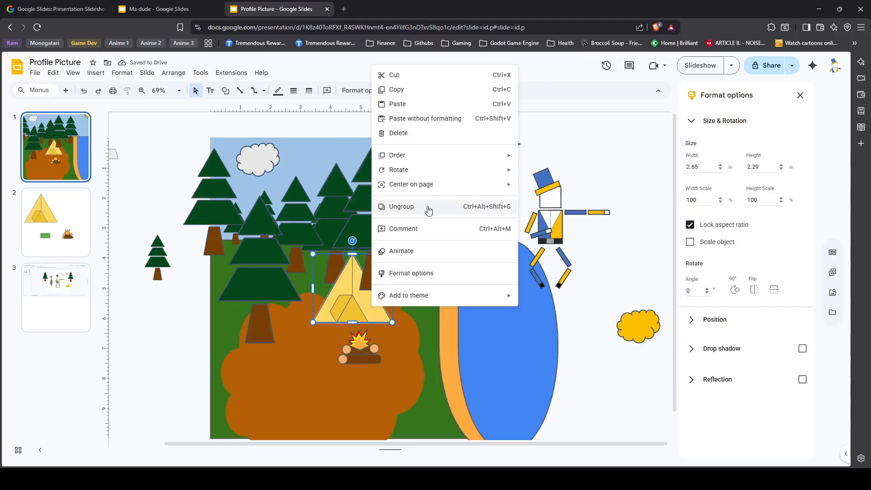
mouse_move(426, 155)
left_click(547, 159)
left_click(550, 255)
left_click_drag(327, 269, 619, 200)
- Enlarge the tent to about 3.08 by 2.67 in and reposition it above the campfire
left_click(368, 315)
left_click_drag(393, 255, 406, 243)
left_click_drag(371, 289, 366, 297)
- Enlarge the pine behind the tent to about 3.42 by 5.97 in
left_click(383, 276)
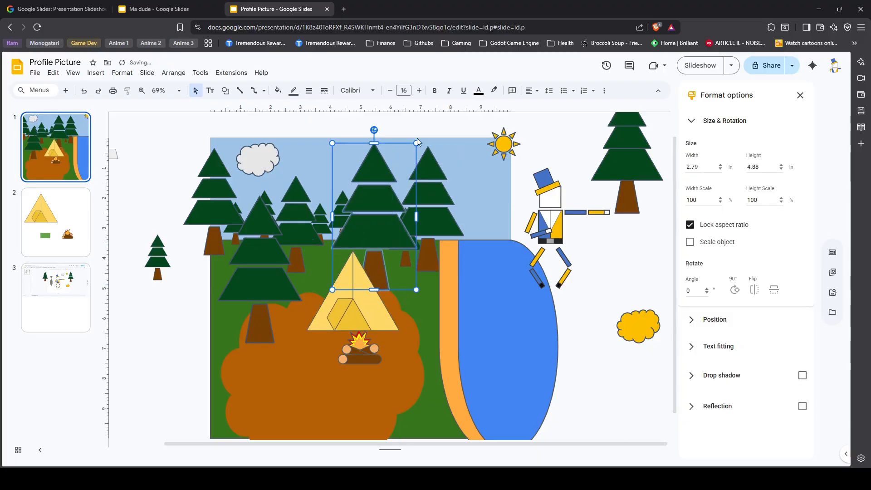
left_click_drag(422, 133, 436, 115)
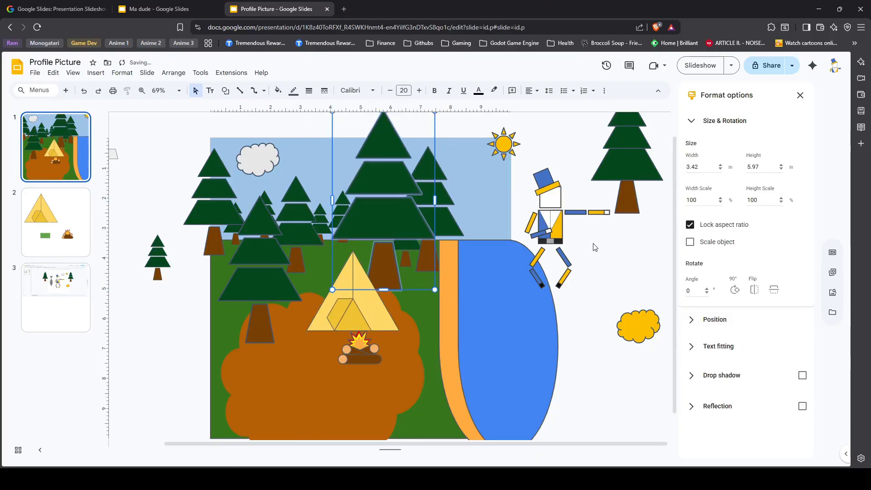
left_click(606, 279)
- Enlarge and reposition the front-left pine so its top passes the slide's upper edge, and preview the scene as a slideshow
left_click(257, 243)
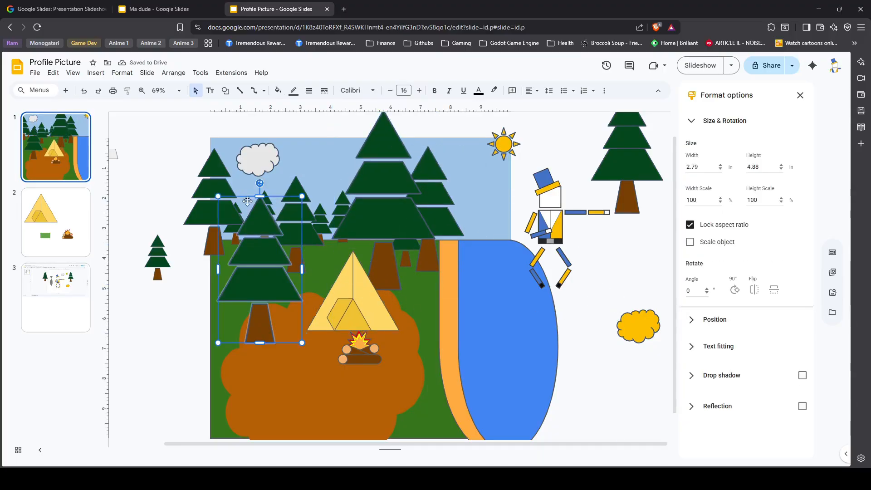
left_click_drag(215, 192, 189, 146)
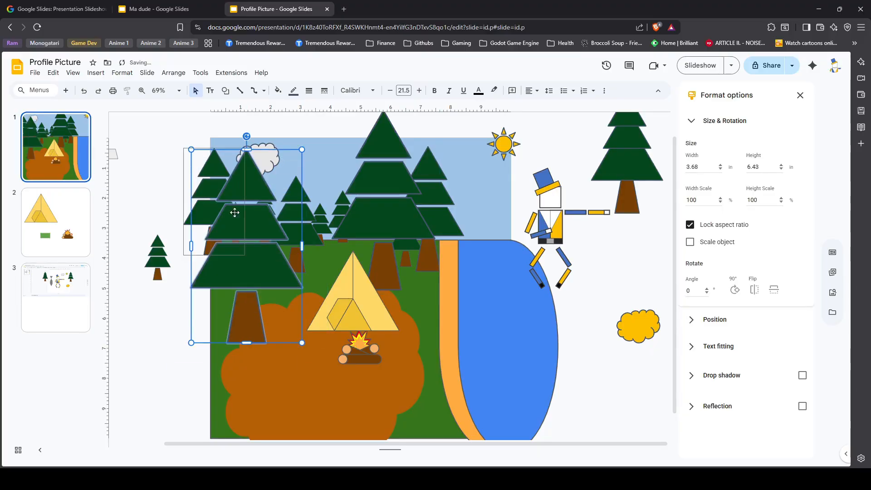
left_click_drag(255, 271, 271, 263)
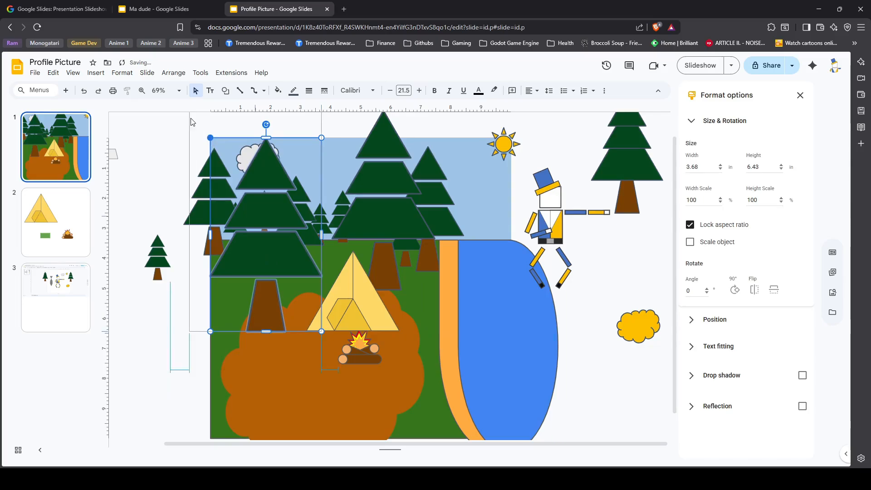
left_click_drag(190, 118, 190, 117)
left_click(156, 336)
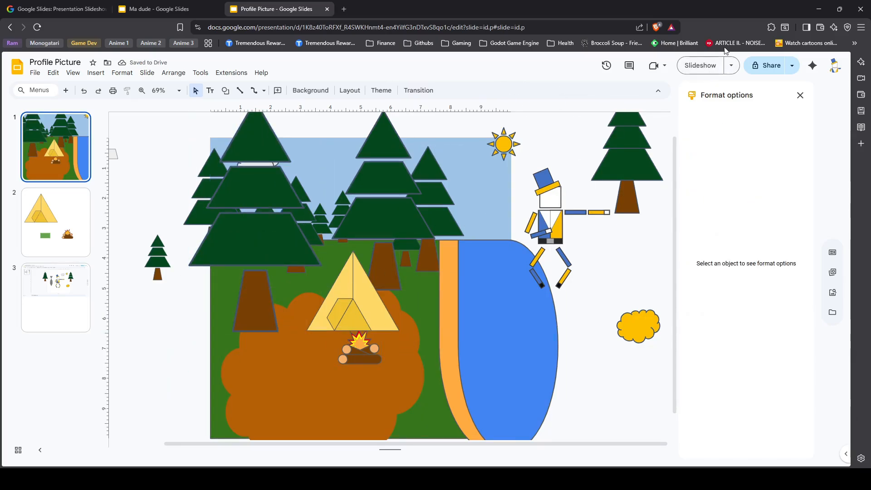
left_click(715, 62)
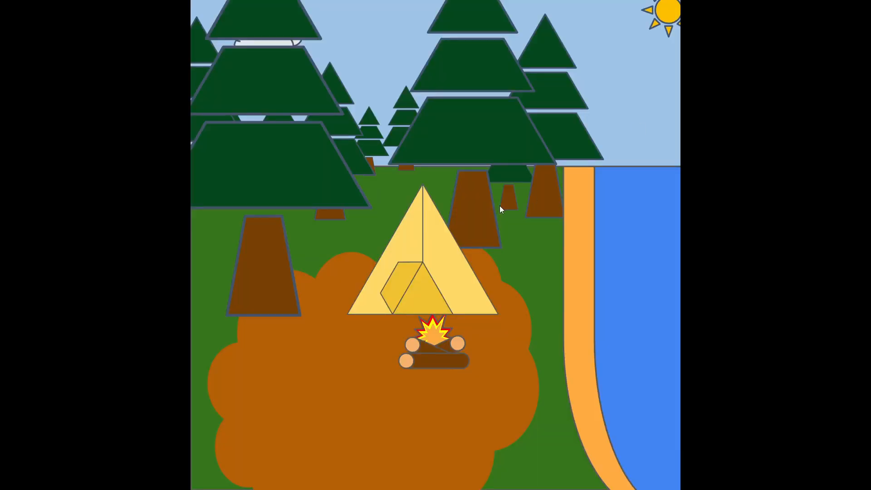
key("Escape")
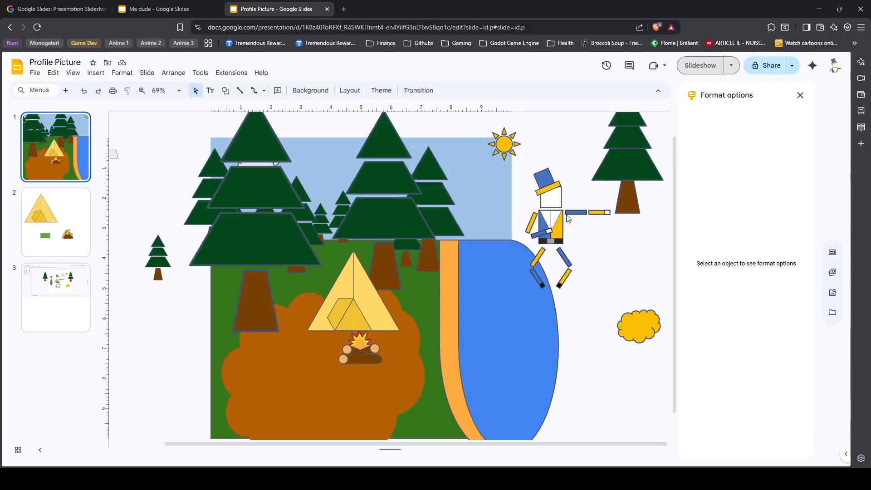
- Move the grey cloud out of the scene beside the sun and shift the character farther from the slide
left_click_drag(266, 164, 561, 142)
left_click_drag(550, 227, 583, 249)
- Move the tent and the campfire across the dirt patch to the foot of the front-left pine
left_click_drag(368, 359, 346, 379)
left_click_drag(354, 291, 299, 312)
left_click_drag(346, 379, 281, 393)
left_click(182, 367)
- Thicken the tent's outline
left_click(299, 326)
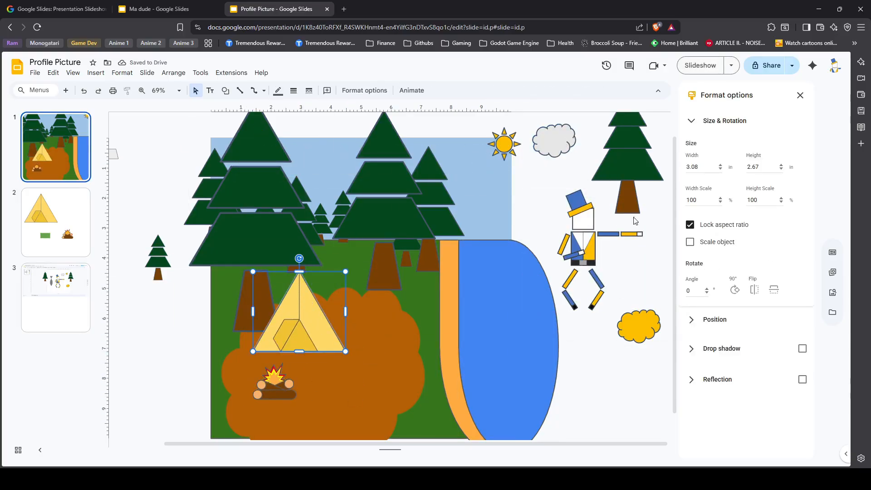
left_click(293, 91)
left_click(304, 124)
left_click(189, 369)
- Enlarge the tent slightly from its upper-left corner
scroll(271, 316, "up", 10)
scroll(333, 239, "down", 10)
scroll(459, 207, "up", 10)
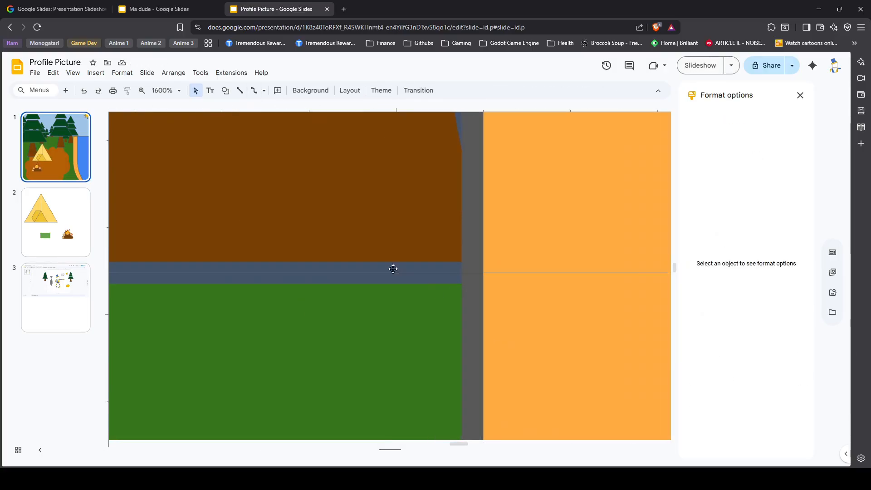
scroll(471, 268, "down", 10)
scroll(331, 395, "left", 3)
scroll(573, 383, "right", 3)
left_click(367, 286)
left_click_drag(335, 242, 330, 237)
key("Escape")
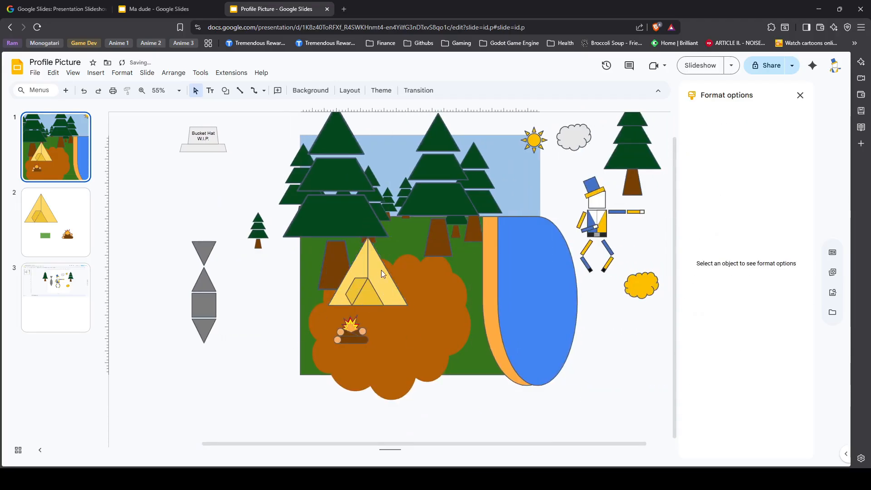
- Move the character from outside the slide onto the dirt patch at the tent
left_click_drag(602, 215, 385, 288)
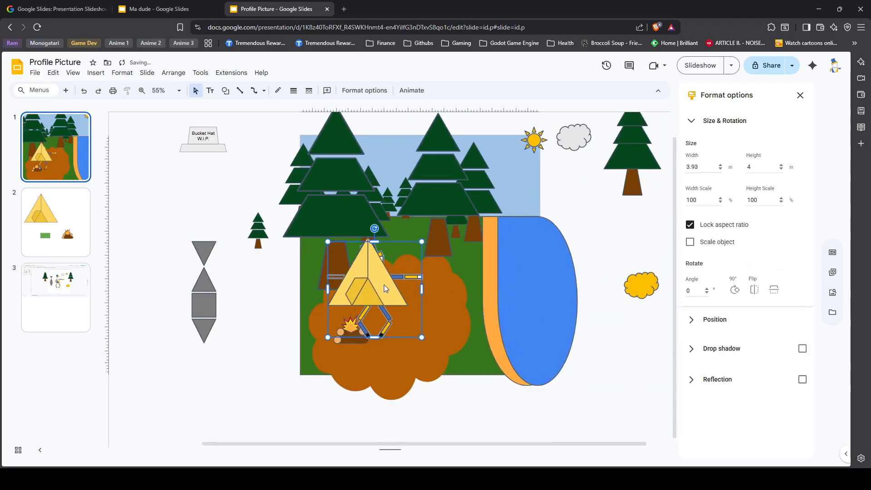
- Bring the character in front of the tent and enlarge the tent behind it
right_click(410, 277)
left_click(578, 317)
left_click_drag(327, 246, 319, 228)
left_click(370, 247)
left_click_drag(354, 273, 362, 281)
- Move the large left pine slightly to the right, closer to the tent
left_click_drag(315, 229, 326, 229)
left_click(293, 230)
left_click(301, 220)
- Duplicate the small background pine, place the copy left of the large right pine, and bring that large pine to the front
scroll(414, 241, "up", 5)
left_click(500, 271)
key("ctrl+c")
key("ctrl+v")
left_click_drag(500, 270, 427, 278)
left_click_drag(454, 209, 474, 175)
left_click(474, 284)
right_click(477, 286)
left_click(647, 317)
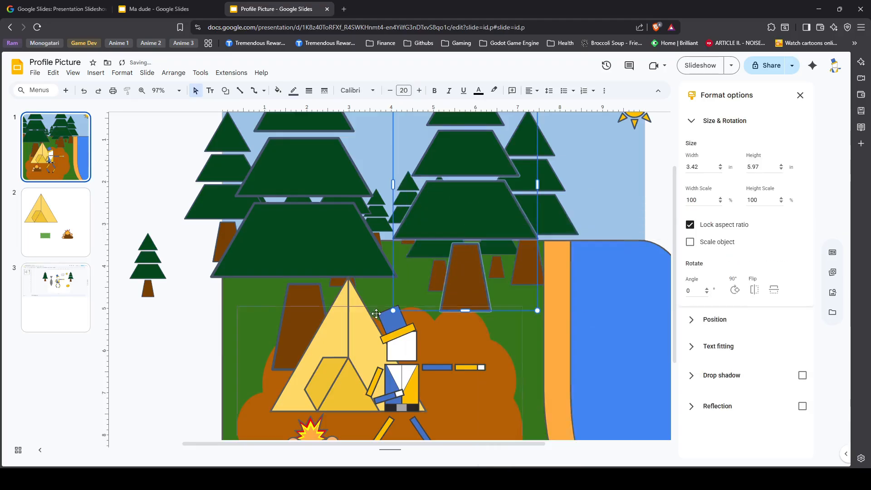
- Reposition the tent and the character within the dirt clearing, and preview the slide as a slideshow
scroll(432, 308, "down", 4)
left_click(213, 303)
left_click_drag(308, 310, 314, 299)
left_click_drag(391, 323, 368, 357)
left_click(356, 310)
left_click(200, 381)
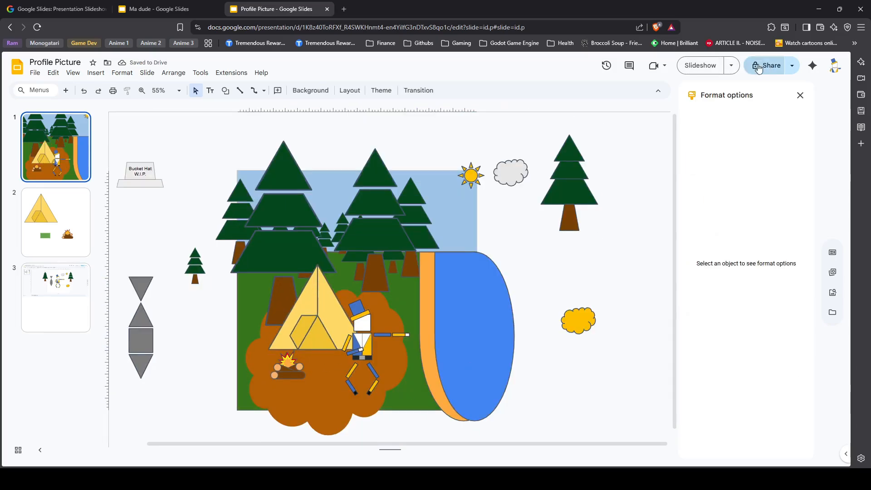
left_click(700, 66)
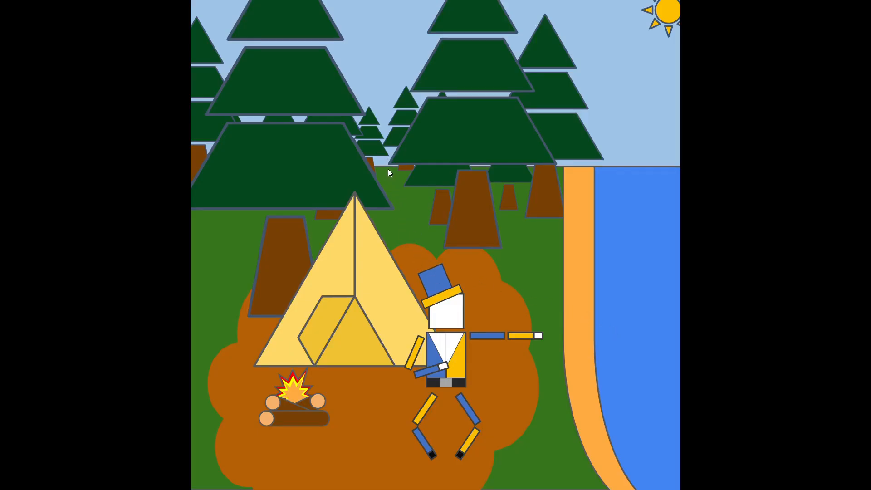
key("Escape")
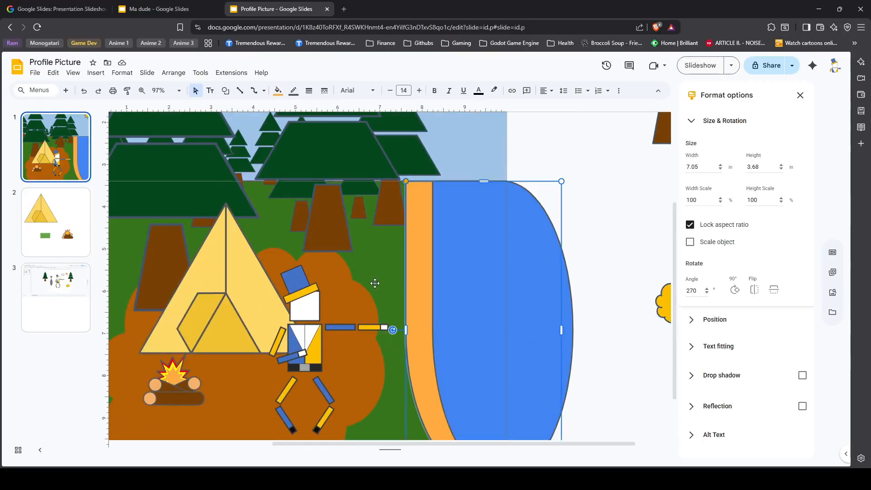
- Try a punched-tape flowchart shape rotated to 270°, about 2.69 by 0.9 in, between the tent and pines, and delete it
left_click(95, 73)
mouse_move(110, 117)
mouse_move(293, 119)
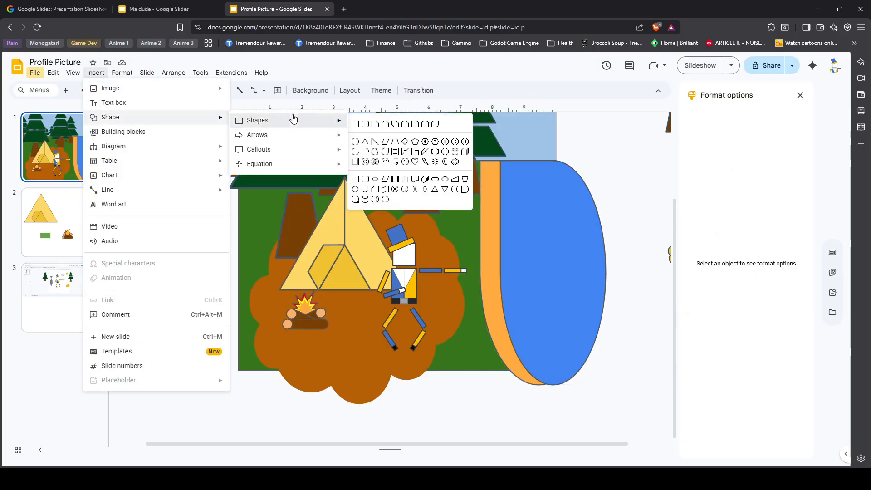
left_click(386, 191)
left_click(396, 200)
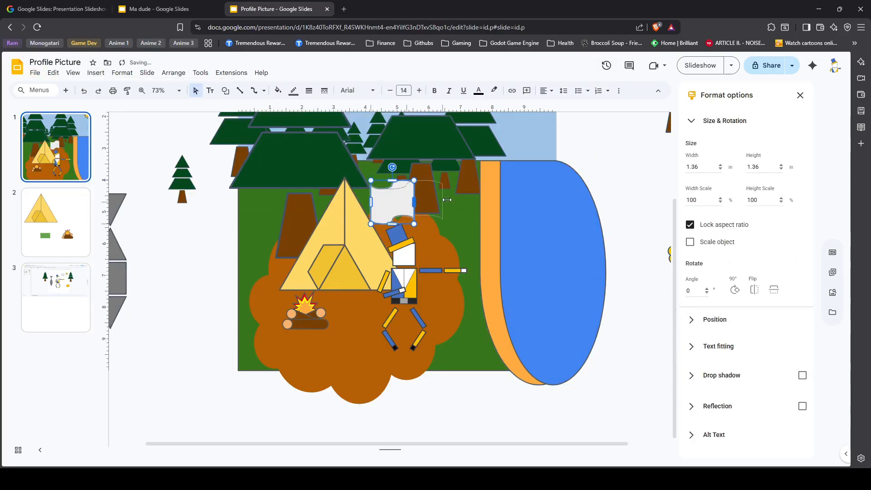
left_click_drag(442, 201, 459, 200)
left_click_drag(384, 181, 380, 202)
left_click_drag(408, 190, 369, 167)
left_click_drag(397, 135, 382, 138)
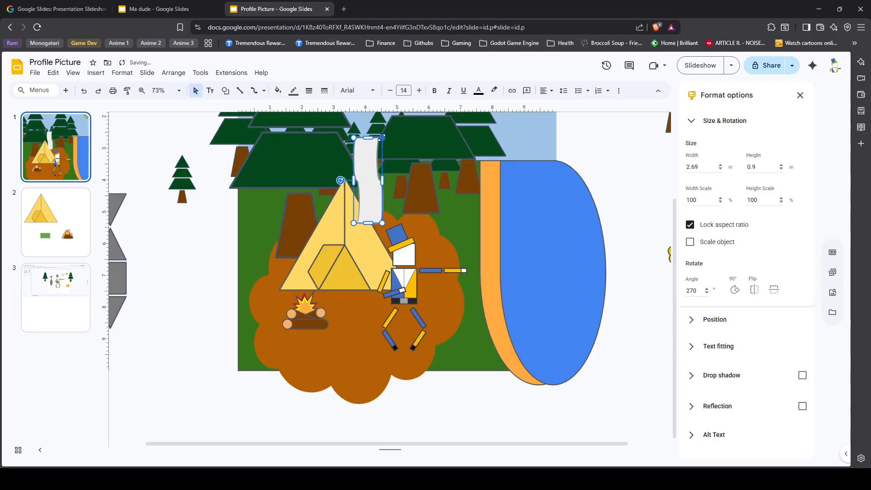
right_click(368, 175)
key("Escape")
key("Delete")
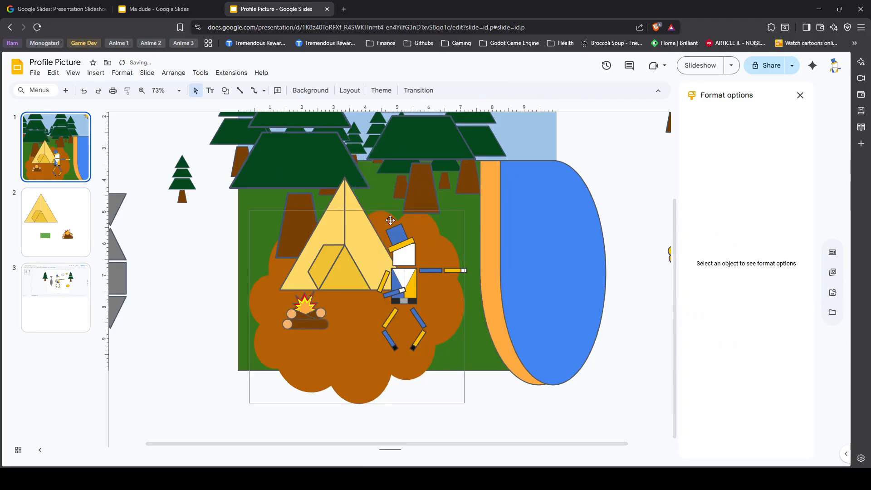
- Try a trapezoid above the character as a trail shape, and delete it
left_click(225, 90)
mouse_move(262, 113)
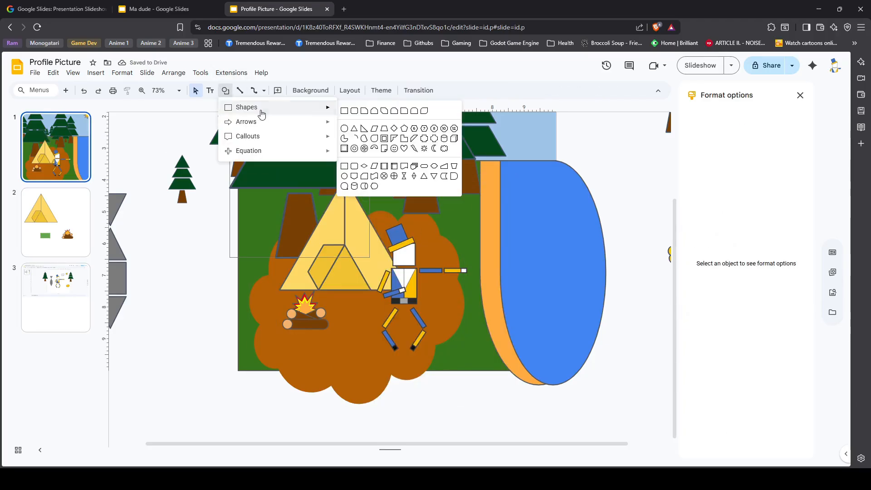
left_click(384, 133)
left_click(390, 193)
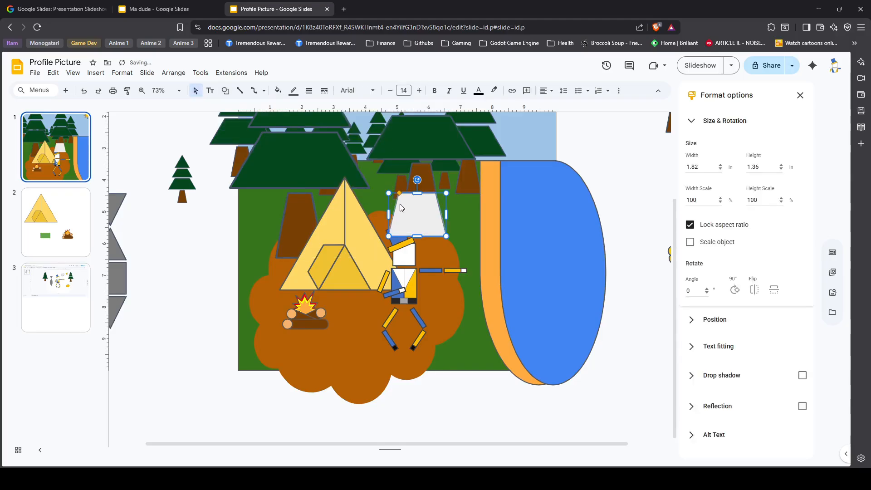
left_click_drag(367, 188, 367, 189)
left_click_drag(413, 220, 374, 139)
scroll(383, 200, "up", 2)
scroll(383, 203, "up", 3)
key("Delete")
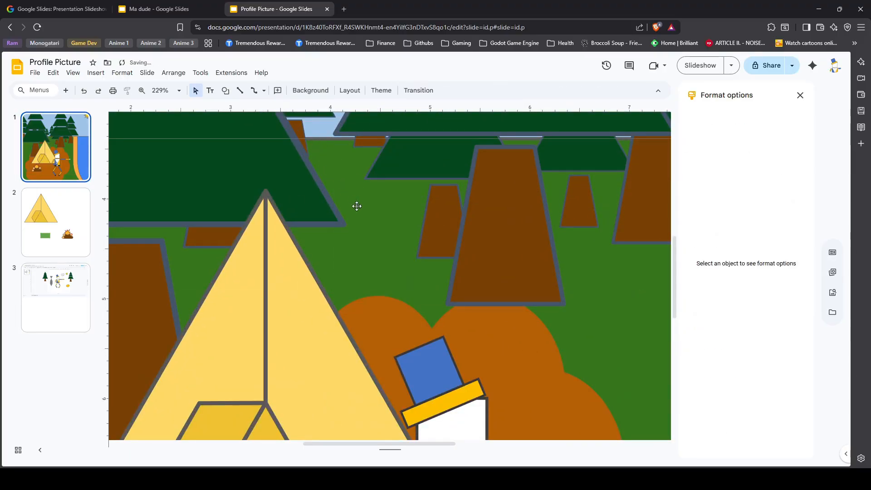
- Try another basic shape between the tent and the large right pine, and delete it
left_click(226, 90)
mouse_move(248, 107)
left_click(379, 123)
left_click_drag(383, 208, 441, 252)
left_click_drag(411, 194, 347, 318)
left_click_drag(318, 283, 341, 334)
key("Delete")
- Try a diagonal stripe shape about 0.44 in wide beside the tent, rotated about 42.5°, and delete it
left_click(103, 76)
mouse_move(208, 117)
mouse_move(300, 122)
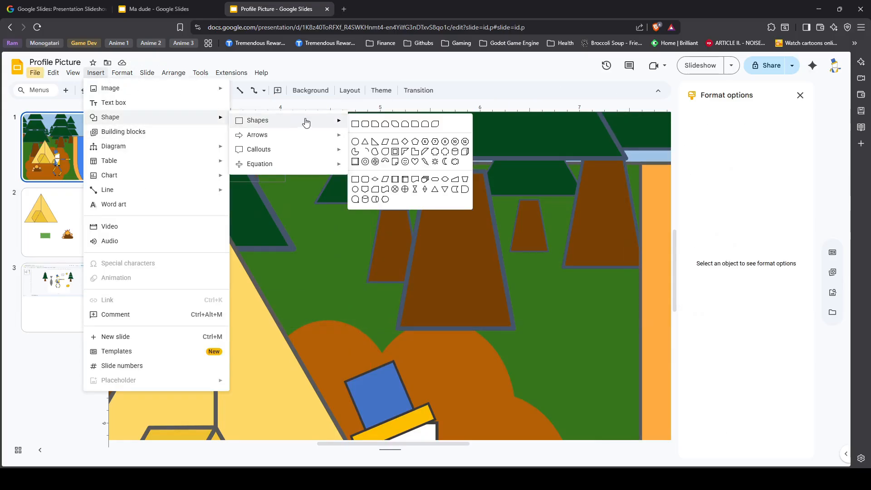
left_click(420, 161)
left_click(344, 230)
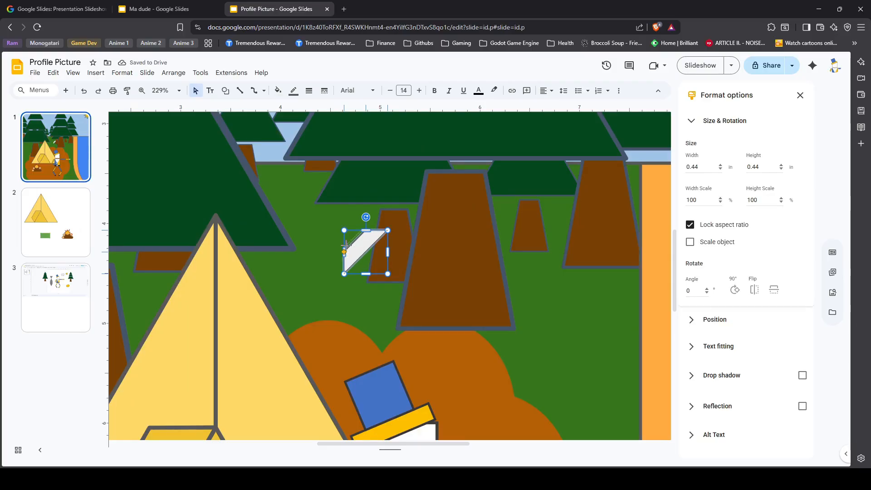
left_click_drag(360, 260, 334, 296)
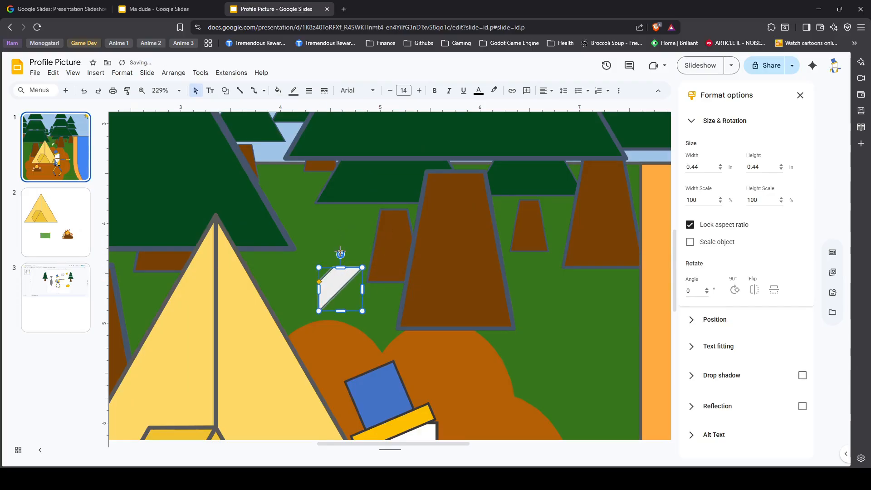
left_click_drag(340, 253, 364, 262)
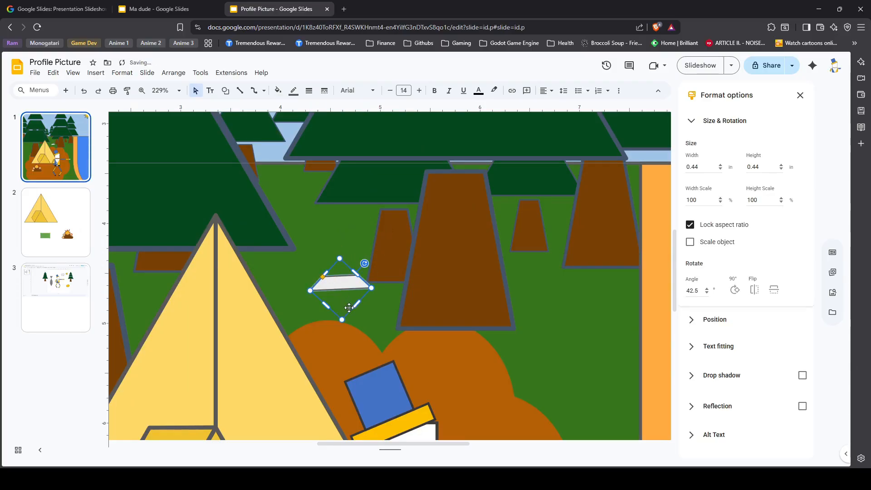
key("Delete")
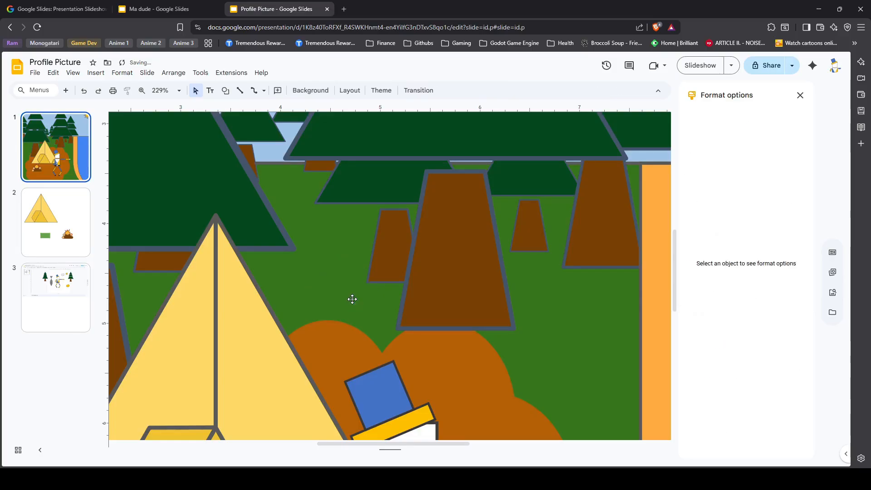
left_click(225, 91)
mouse_move(254, 107)
left_click(409, 149)
left_click_drag(306, 249, 356, 297)
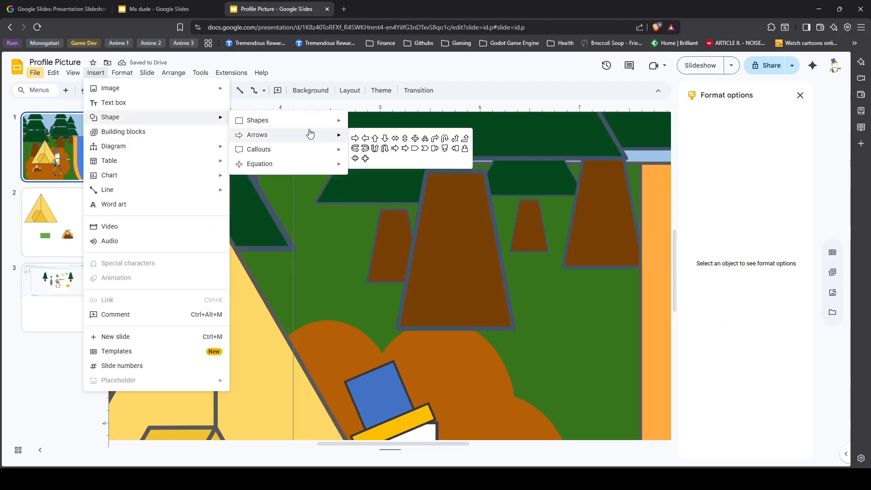
- Try a cloud callout between the tent and the pines, rotating and resizing it, and delete it
mouse_move(317, 150)
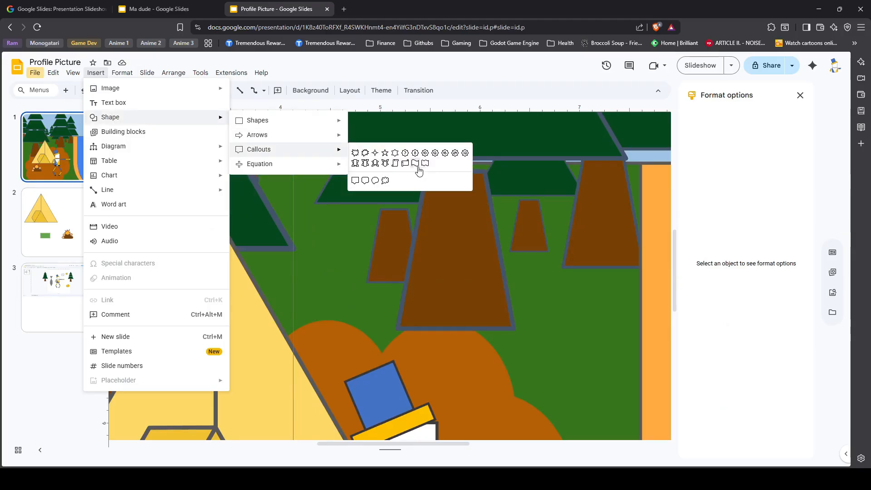
left_click(385, 181)
left_click_drag(415, 288, 360, 248)
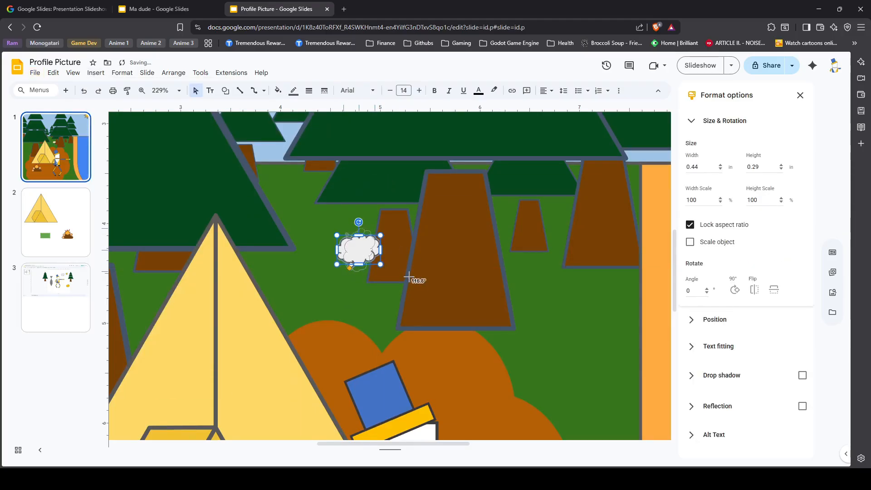
left_click_drag(408, 275, 406, 279)
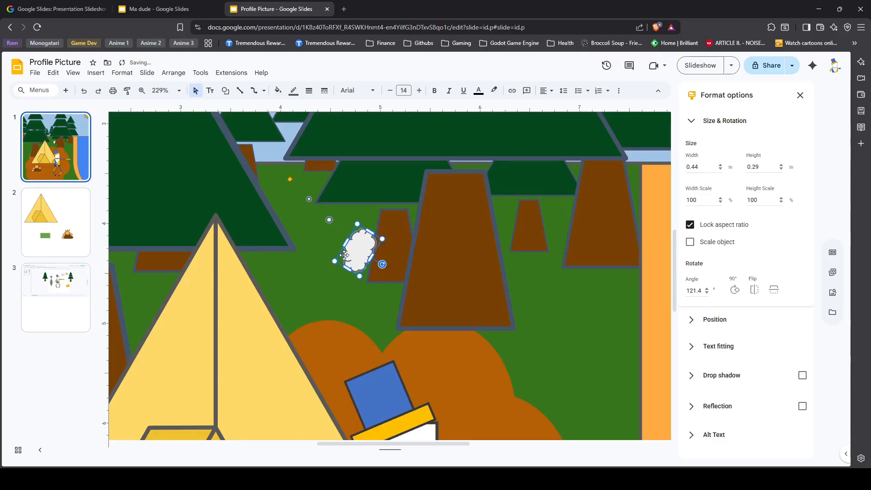
left_click_drag(346, 243, 345, 281)
left_click_drag(382, 239, 355, 263)
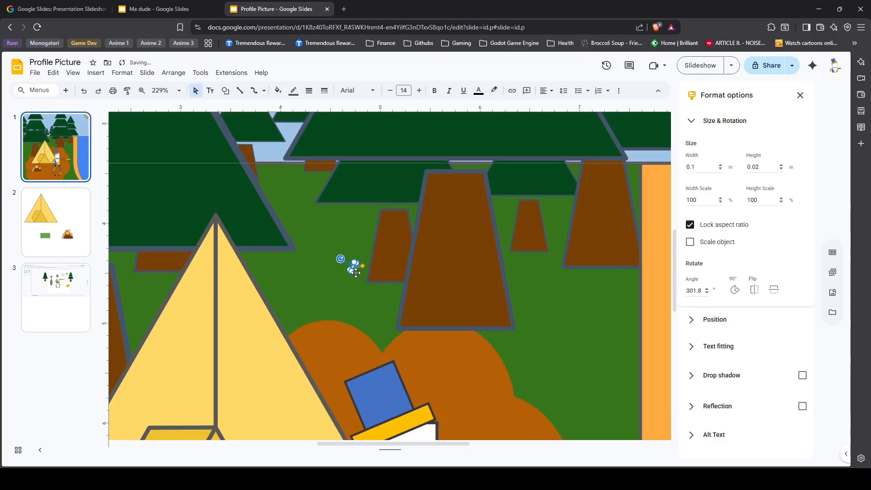
left_click(353, 266)
key("ctrl+z")
key("ctrl+z")
key("Delete")
- Try outlining a winding path with the Polyline tool, about 0.83 by 1.79 in, between tent and pines, and delete it
left_click(251, 91)
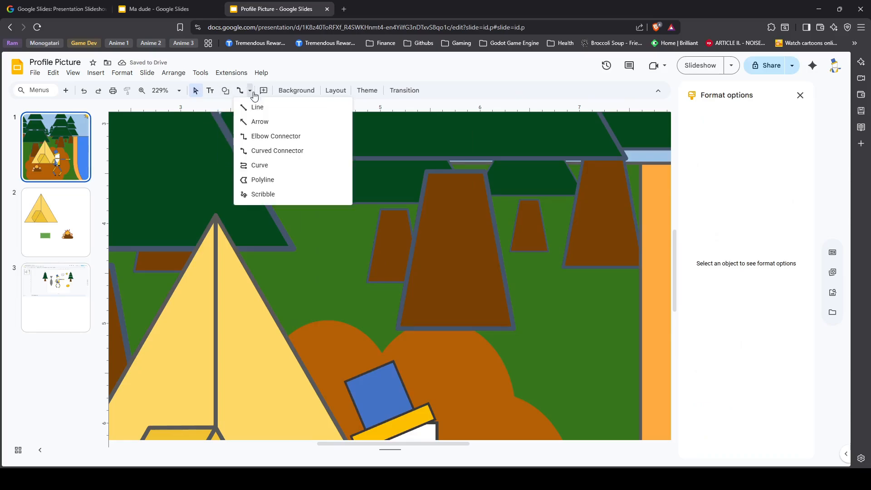
left_click(263, 180)
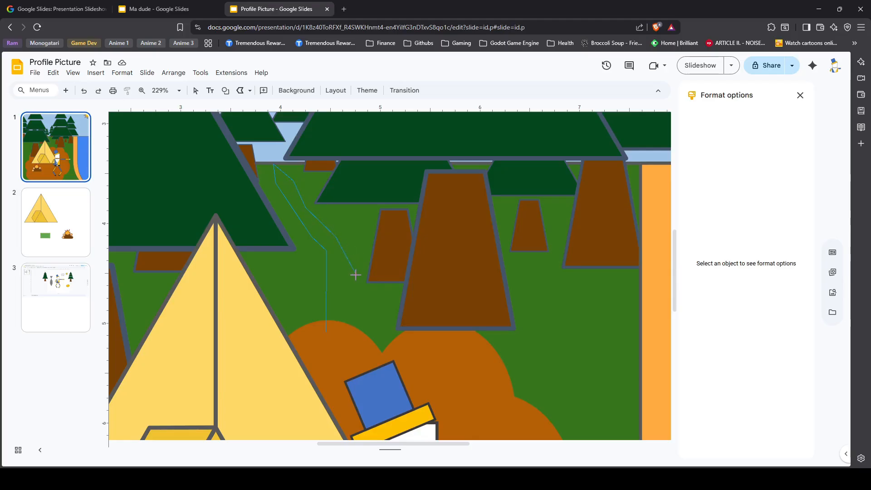
left_click(327, 333)
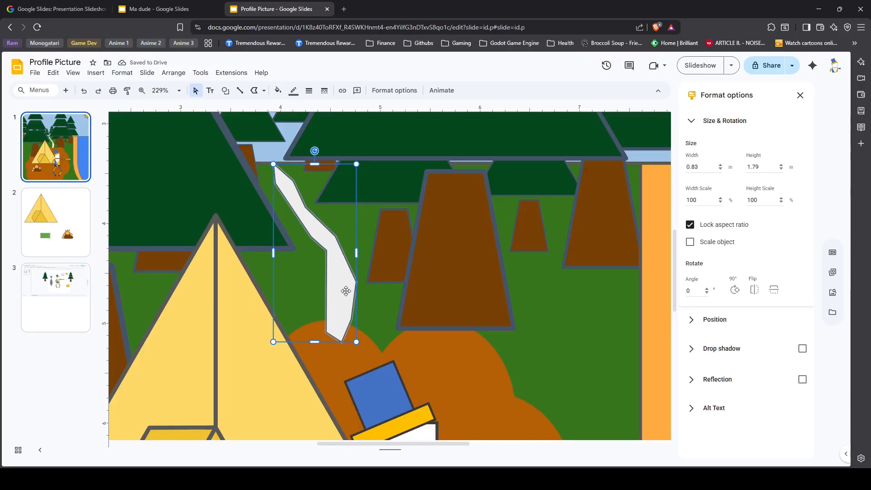
key("Delete")
left_click(264, 90)
left_click(264, 90)
- Insert a moon shape between the tent and the pines, and stretch and rotate it into a curved path
left_click(225, 90)
mouse_move(236, 107)
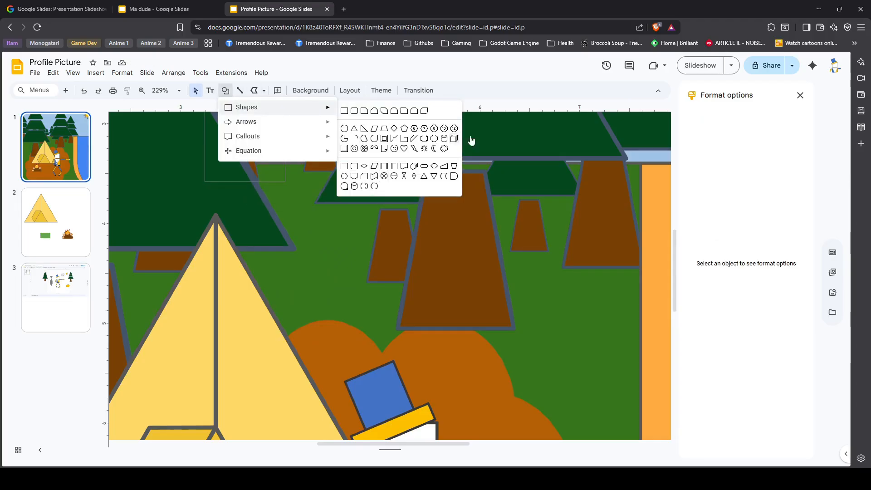
left_click(434, 148)
left_click_drag(312, 265, 335, 309)
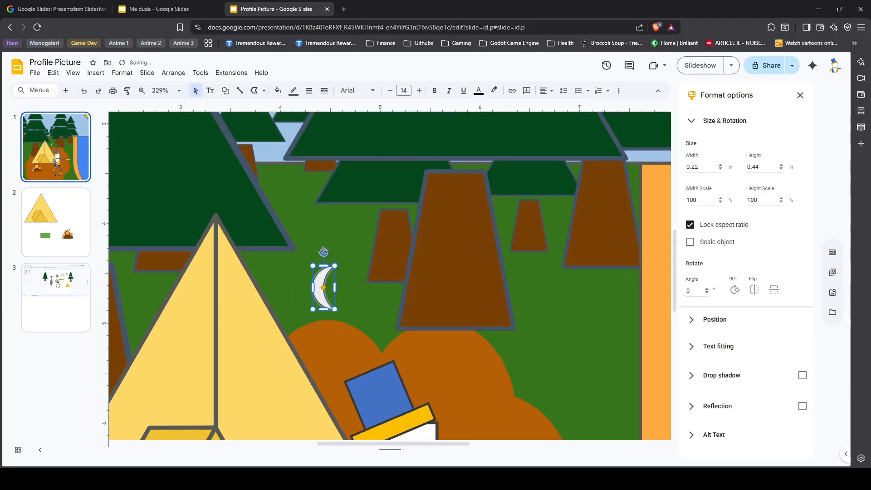
left_click_drag(298, 359, 330, 358)
left_click_drag(321, 265, 313, 157)
left_click_drag(323, 228, 326, 268)
mouse_move(304, 198)
left_mouse_down()
mouse_move(269, 163)
mouse_move(294, 183)
left_mouse_up()
- Copy the dirt clearing's formatting onto the curved path shape and fine-tune its placement
left_click(337, 338)
left_click(278, 91)
left_click(127, 90)
left_click(316, 223)
left_click(647, 161)
left_click(320, 310)
left_click_drag(339, 345, 352, 348)
left_click(647, 157)
scroll(415, 282, "down", 5)
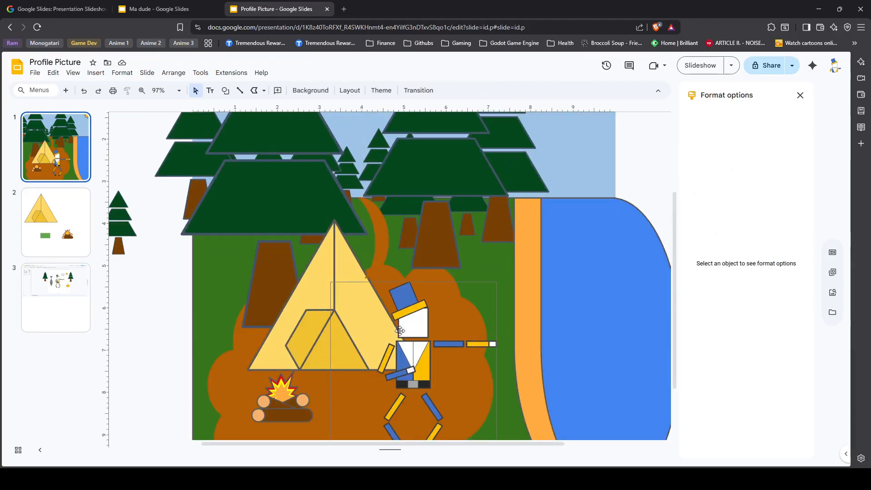
- Restack the background pines and the tent in front of the dirt path
scroll(404, 345, "up", 2)
left_click(377, 233)
left_click(411, 204)
left_click(435, 213, "shift")
right_click(438, 213)
left_click(624, 258)
scroll(335, 290, "up", 1)
right_click(335, 309)
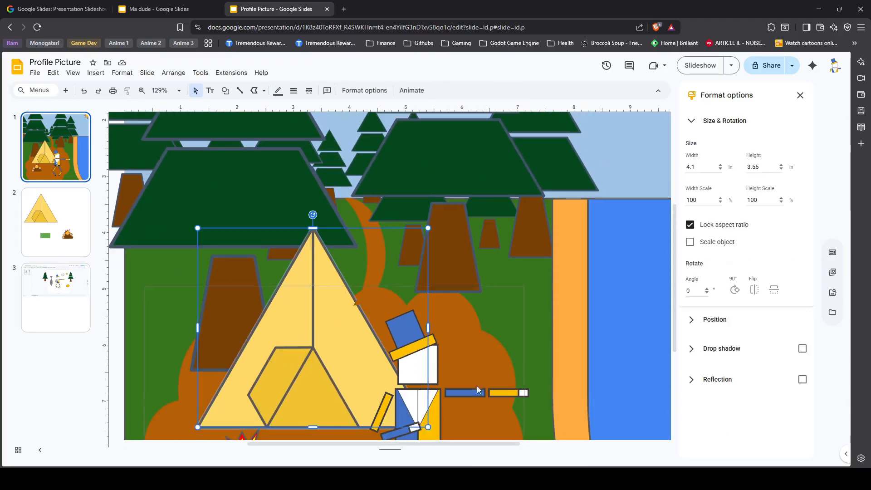
left_click(540, 274)
left_click(636, 169)
- Reshape the dirt path to about 0.65 by 2.64 in, rotated about 175°, extending its lower end toward the clearing
scroll(387, 259, "up", 3)
scroll(387, 258, "up", 2)
left_click(384, 263)
left_click_drag(374, 331, 379, 383)
left_click_drag(369, 285, 363, 285)
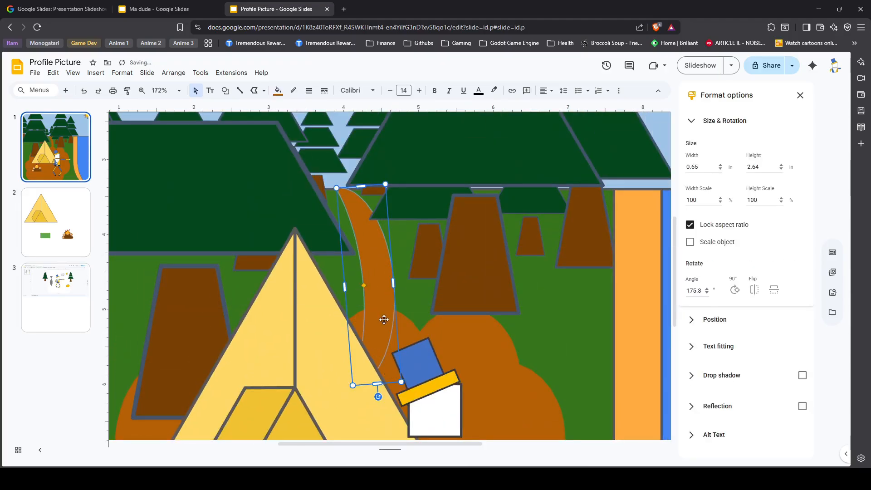
left_click(549, 333)
- Adjust the dirt path's curve and lower end so it merges with the clearing, and preview the slide as a slideshow
scroll(549, 333, "down", 5)
left_click(234, 330)
scroll(522, 322, "up", 4)
left_click(402, 281)
left_click_drag(396, 374, 402, 407)
left_click_drag(409, 314, 369, 318)
left_click(635, 173)
scroll(414, 288, "up", 3)
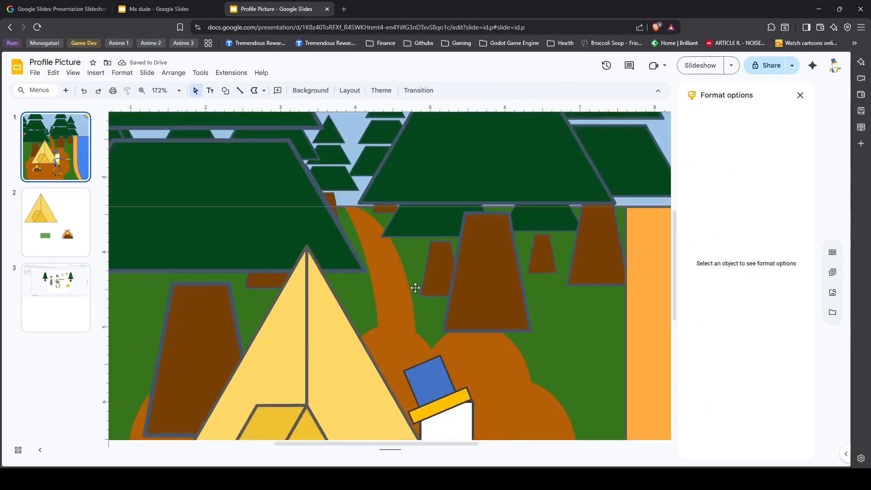
scroll(414, 288, "down", 10)
left_click(700, 65)
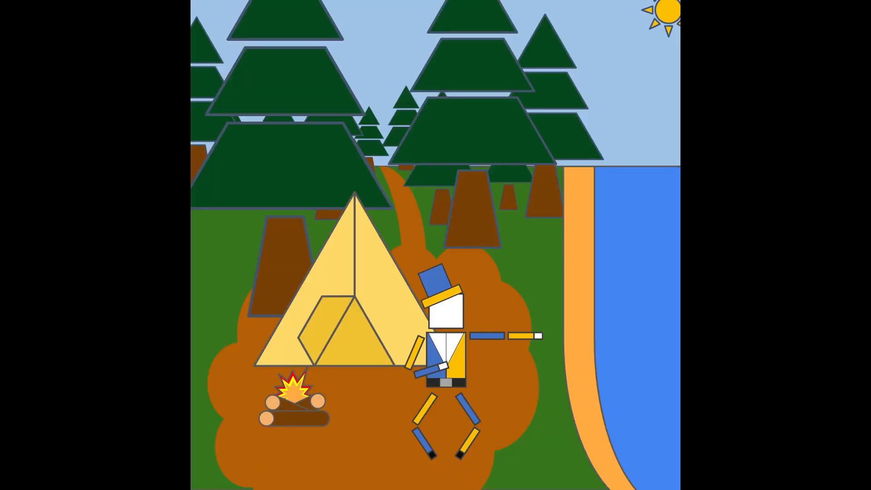
key("Escape")
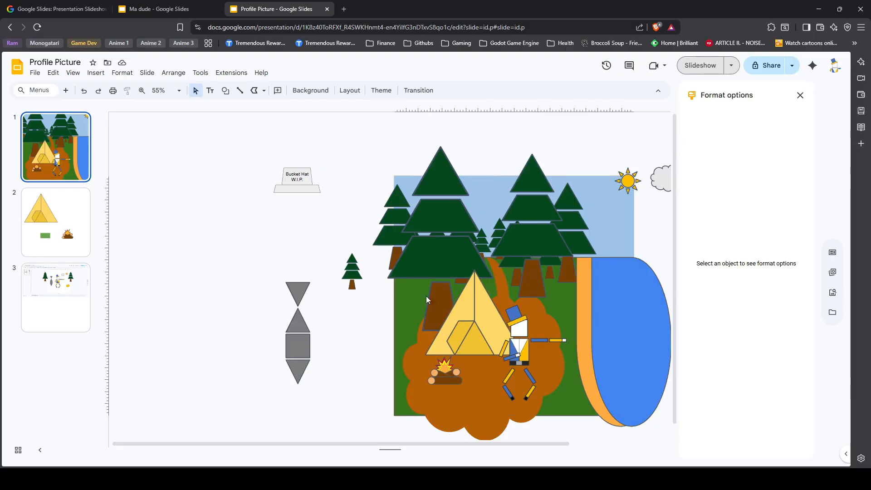
- Place a copy of the grey cloud near the clearing and apply the grass's green formatting to it to make a bush
scroll(658, 269, "up", 2)
left_click(666, 147)
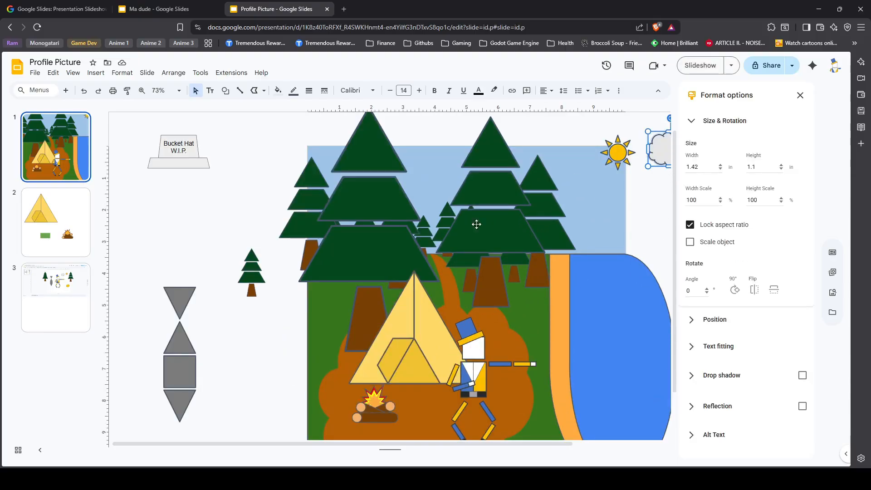
key("ctrl+v")
left_click_drag(556, 186, 403, 341)
scroll(345, 344, "up", 3)
mouse_move(505, 311)
left_mouse_down()
mouse_move(455, 325)
mouse_move(452, 309)
mouse_move(388, 298)
mouse_move(385, 277)
left_mouse_up()
left_click(521, 333)
left_click(128, 91)
left_click(412, 325)
scroll(419, 309, "down", 2)
- Change the bush's stacking order and adjust its size and position at the clearing's upper edge
right_click(403, 335)
mouse_move(447, 180)
left_click(576, 183)
left_click_drag(425, 253, 407, 265)
left_click_drag(396, 278, 405, 269)
left_click_drag(385, 283, 386, 280)
key("Escape")
- Duplicate the bush, flip the copy horizontally, and arrange the pair along the clearing's upper edge beside the dirt path
scroll(376, 291, "up", 5)
left_click_drag(444, 272, 550, 246)
scroll(544, 255, "down", 5)
scroll(544, 257, "up", 2)
key("ctrl+d")
left_click(757, 291)
left_click(614, 337)
scroll(614, 337, "down", 3)
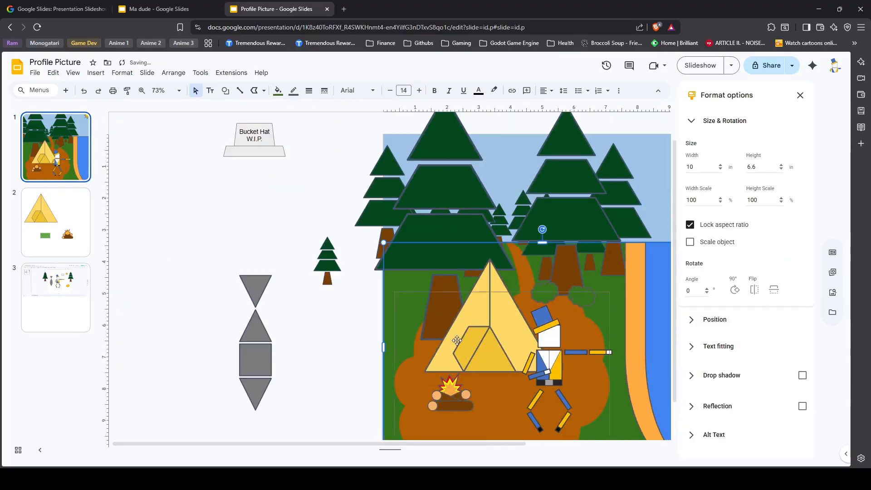
left_click(376, 337)
scroll(640, 282, "up", 3)
left_click(35, 73)
left_click(315, 69)
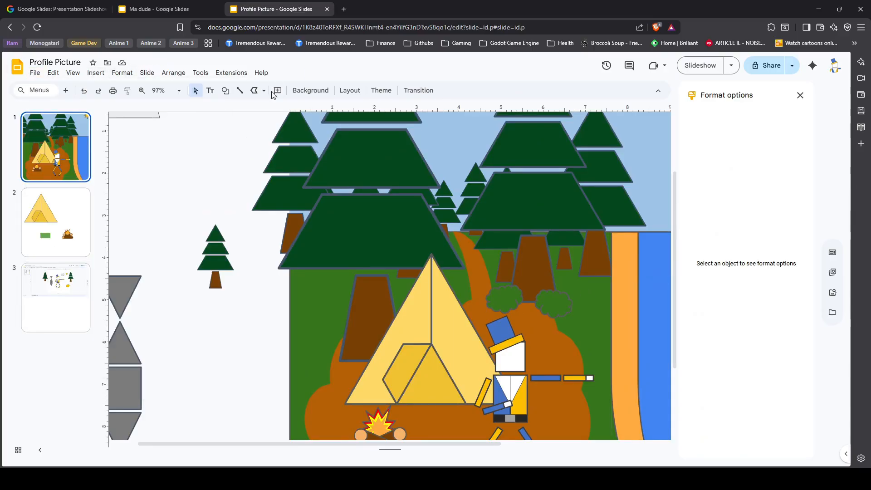
- Add a circle below the right-hand bush and fill it red
left_click(225, 91)
mouse_move(313, 111)
left_click(346, 128)
left_click(559, 312)
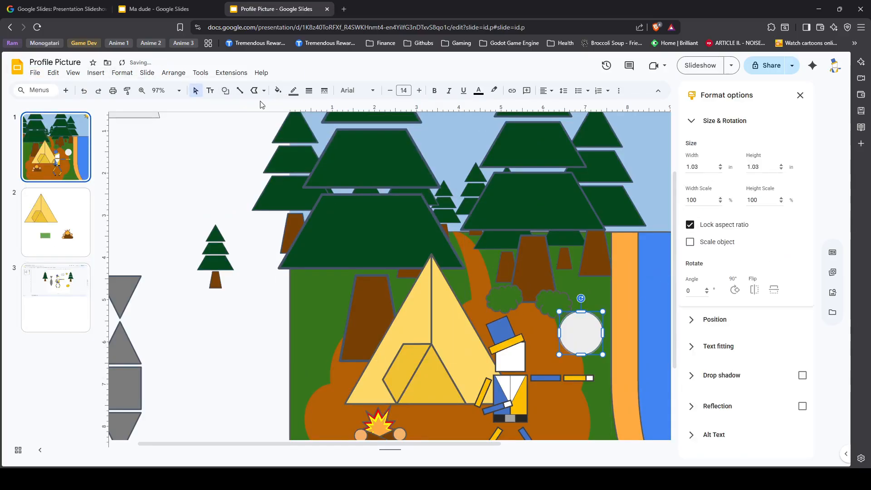
left_click(278, 90)
left_click(291, 206)
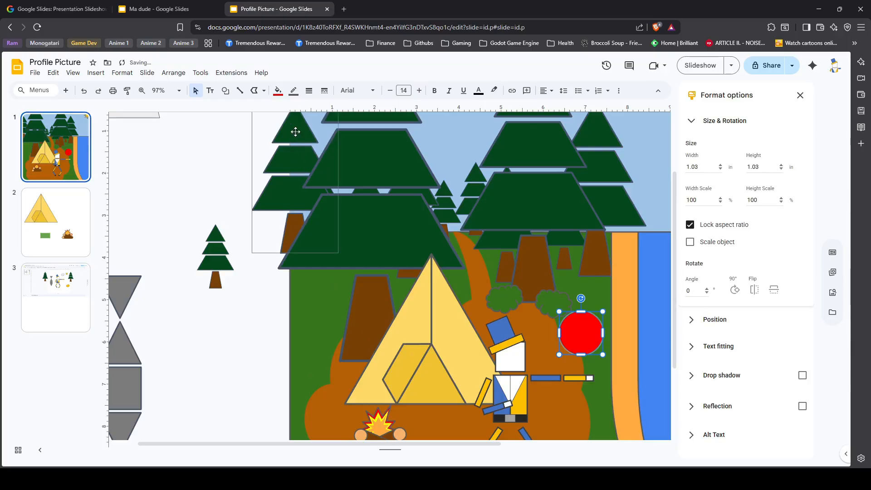
left_click(298, 95)
left_click(299, 96)
left_click(310, 94)
left_click(332, 137)
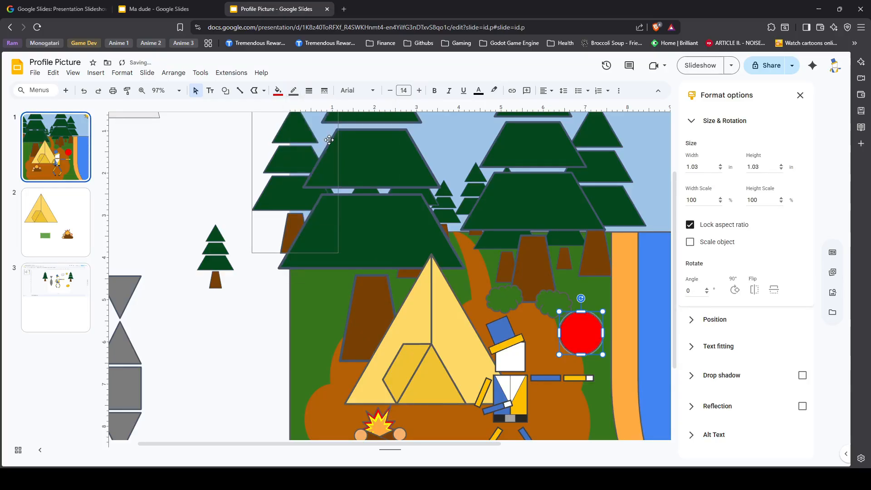
- Shrink the red circle to 0.1 in wide with its proportions locked
left_click(705, 169)
type(".2")
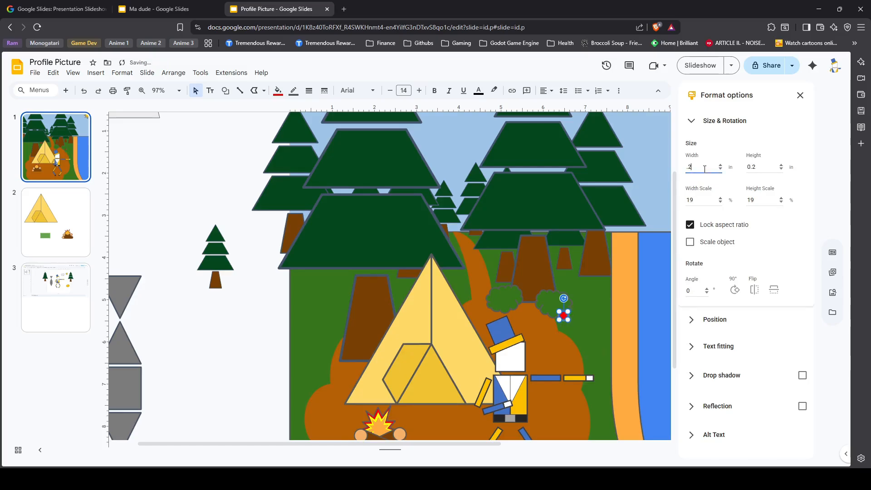
scroll(563, 323, "up", 4)
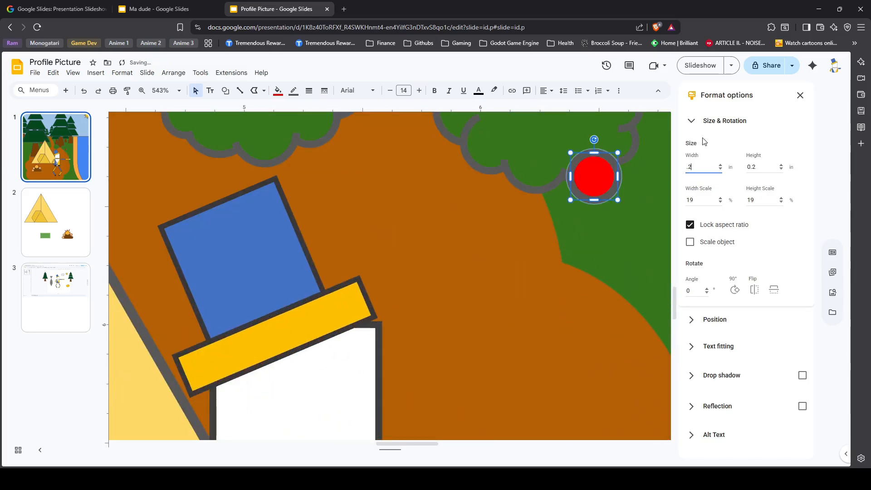
type(".1")
left_click(595, 215)
scroll(491, 293, "up", 1)
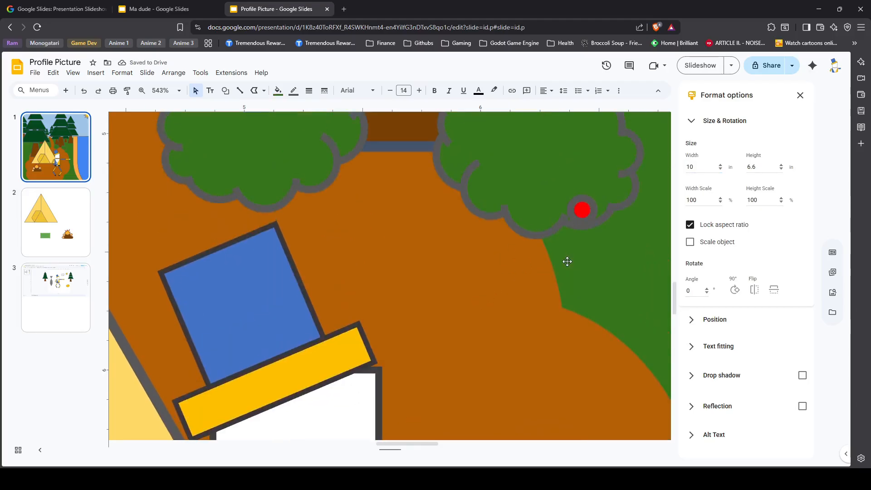
- Place the red circle on the right-hand bush as a berry and duplicate it until six berries are scattered across it
scroll(562, 255, "right", 2)
scroll(562, 255, "up", 2)
left_click_drag(491, 301, 444, 214)
key("ctrl+d")
key("ctrl+d")
left_click_drag(477, 284, 418, 257)
left_click_drag(431, 223, 509, 314)
key("ctrl+d")
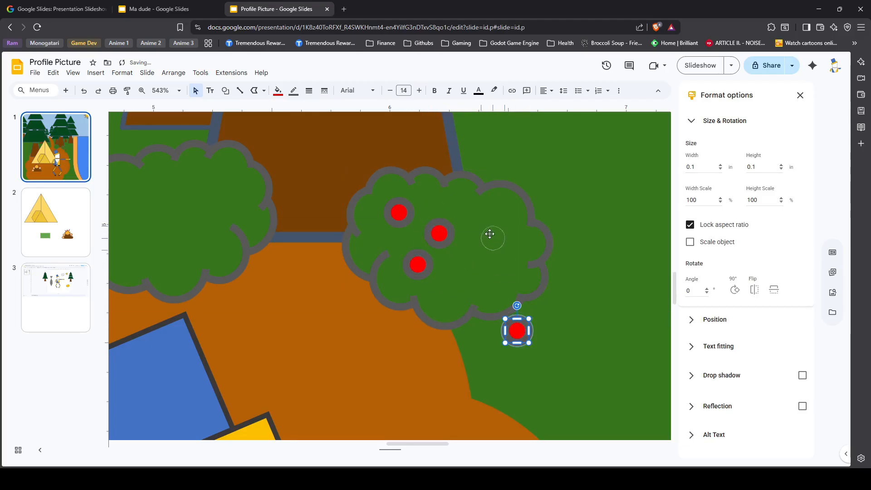
left_click_drag(490, 235, 494, 211)
key("ctrl+d")
left_click_drag(549, 377, 488, 267)
key("ctrl+d")
left_click_drag(597, 409, 458, 284)
left_click(519, 340)
- Give the six berries a darker red fill and thinner outlines, and preview the slide as a slideshow
scroll(522, 333, "down", 3)
scroll(650, 301, "up", 1)
left_click(412, 268)
left_click(435, 280, "shift")
left_click(423, 297, "shift")
left_click(278, 91)
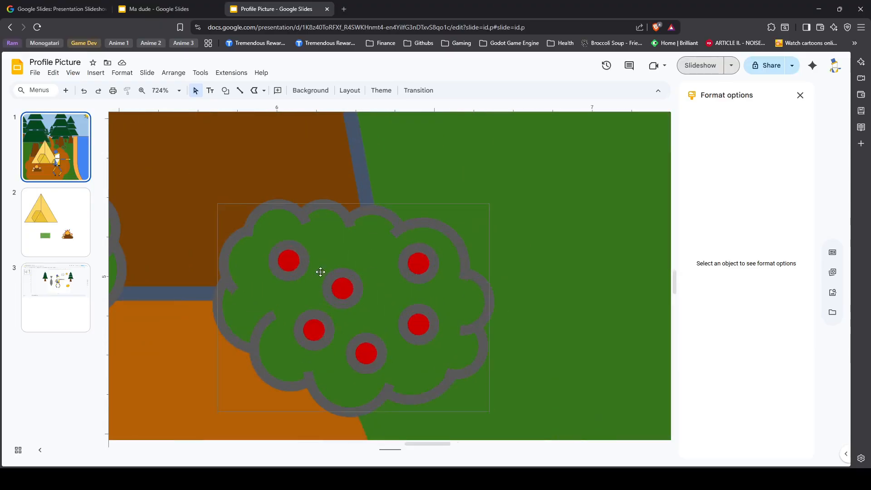
left_click(321, 272)
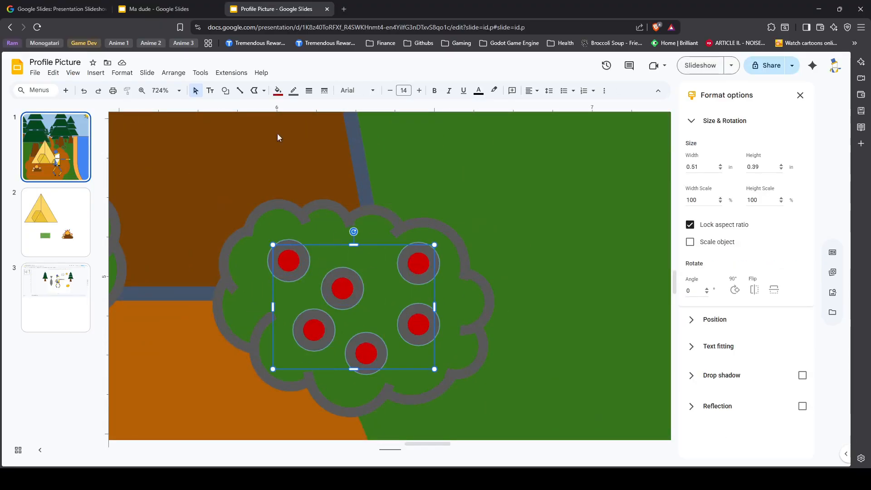
left_click(309, 90)
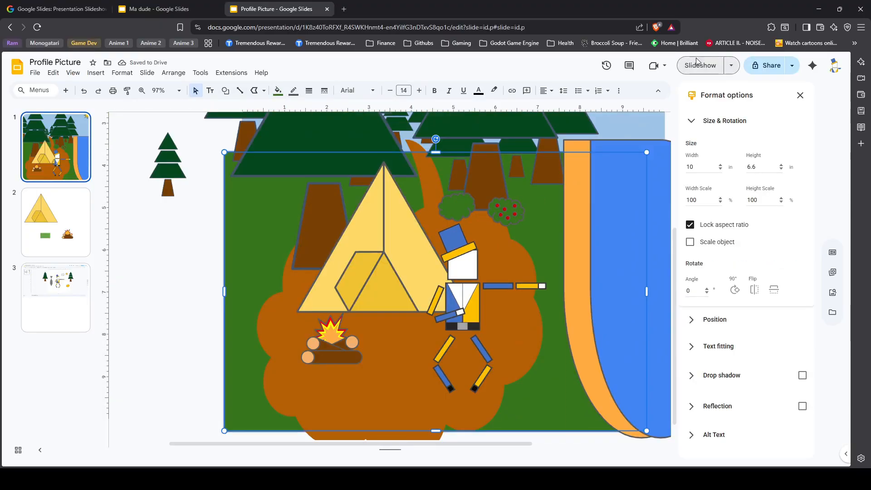
left_click(696, 61)
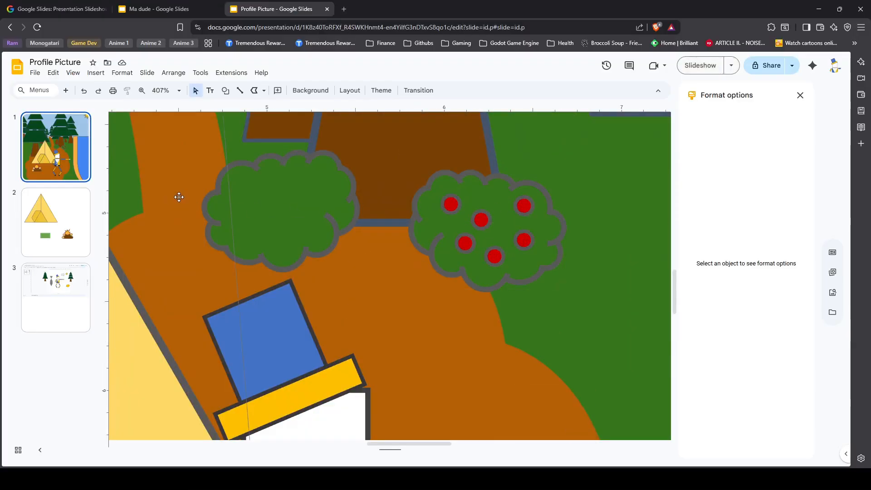
- Insert a small cloud shape about 0.32 by 0.25 in and place it below the bushes
left_click(451, 204)
left_click(278, 90)
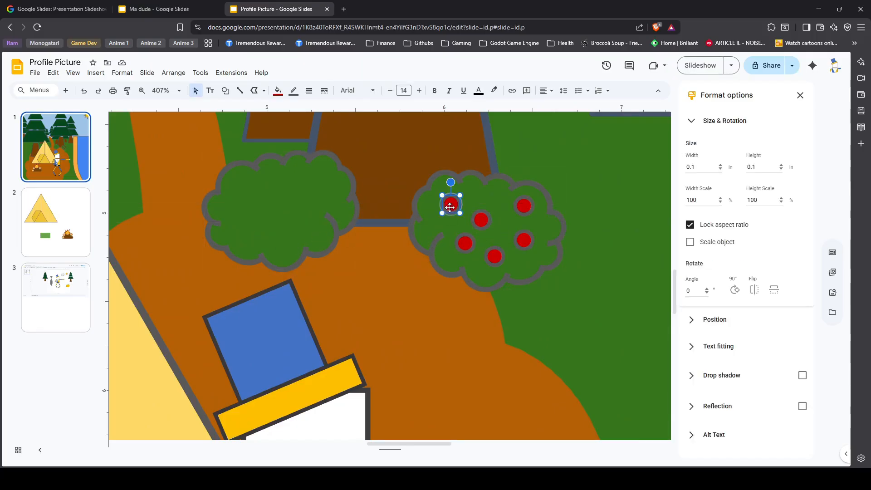
left_click(96, 73)
mouse_move(111, 117)
mouse_move(258, 120)
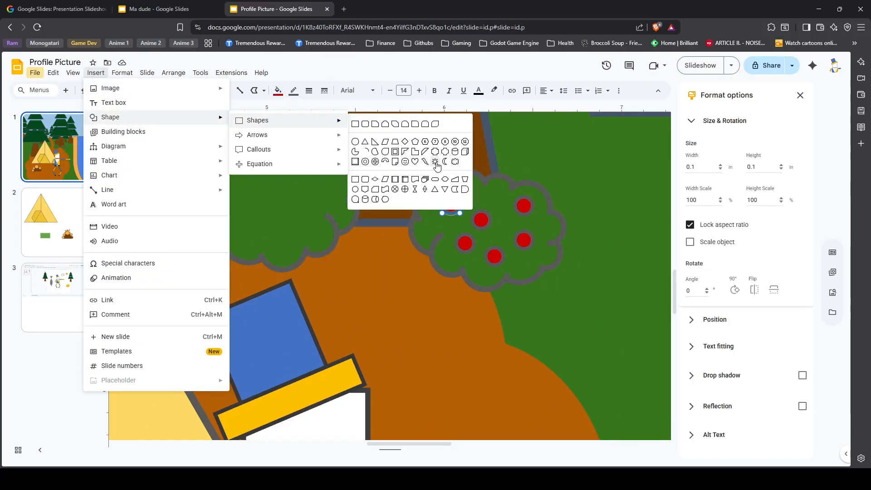
left_click(455, 162)
left_click(642, 227)
left_click_drag(644, 224, 429, 315)
- Fill the small cloud with dark purple and give it a dark magenta outline
left_click(285, 94)
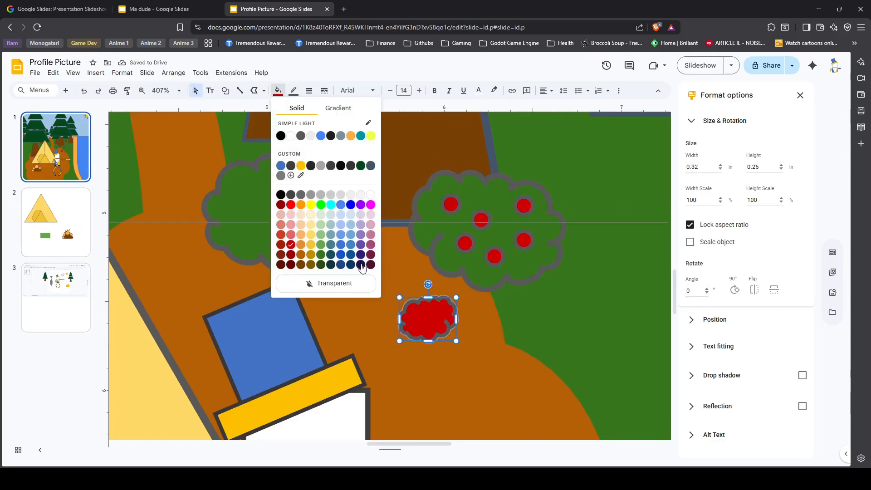
left_click(361, 265)
left_click(291, 92)
left_click(386, 265)
- Move the purple cloud onto the left-hand bush, rotate it 90°, and set its width to 0.1 in
left_click_drag(432, 325, 377, 257)
left_click_drag(374, 216, 298, 205)
double_click(711, 167)
type(".2")
key("BackSpace")
type("1")
- Change the purple berry's border weight and place a duplicate of it elsewhere on the left-hand bush
left_click(309, 91)
left_click(325, 122)
left_click(574, 302)
key("ctrl+d")
left_click_drag(327, 236, 245, 231)
- Set the outline of one purple berry to the theme's dark grey
scroll(299, 181, "up", 4)
left_click(295, 306)
left_click(294, 92)
left_click(357, 119)
left_click(294, 92)
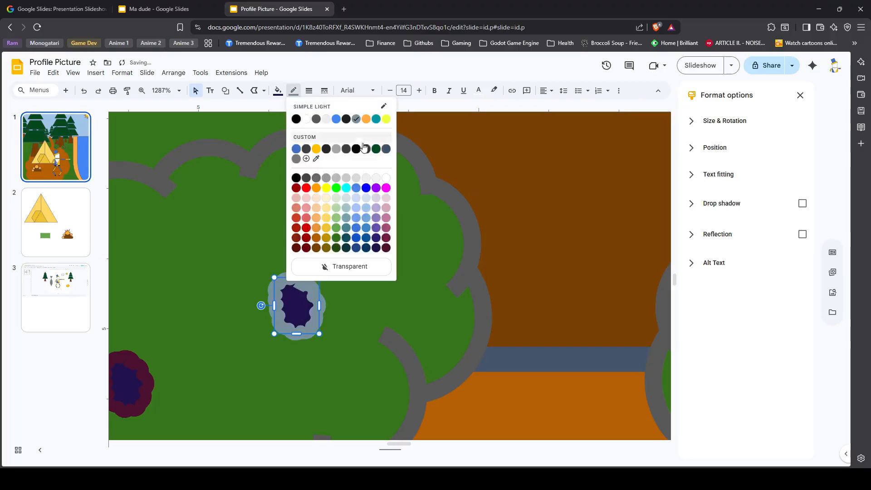
left_click(315, 119)
- Apply one purple berry's copied formatting to the other and set a dark magenta fill
scroll(291, 195, "down", 2)
left_click(300, 200)
left_click(128, 91)
left_click(273, 252)
left_click(278, 91)
left_click(371, 266)
left_click(400, 327)
- Paste two more dark magenta berries and spread them over the left-hand bush
scroll(400, 326, "down", 2)
scroll(359, 318, "down", 3)
scroll(381, 273, "up", 7)
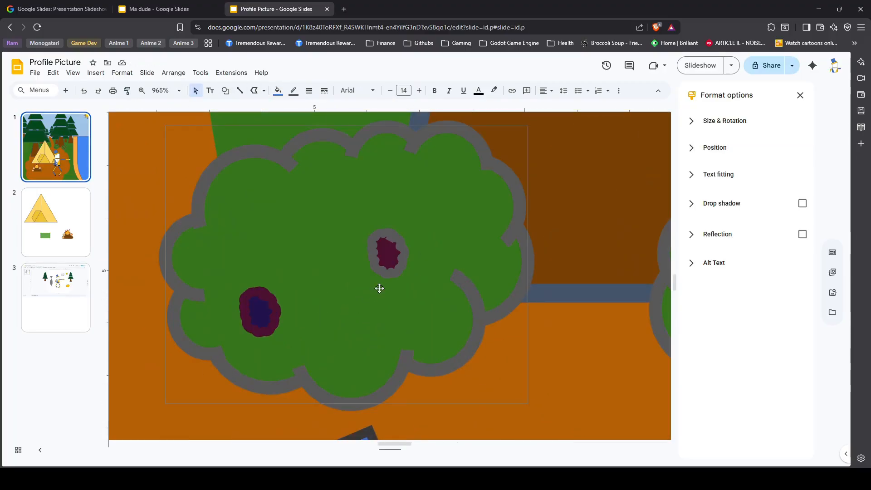
left_click(392, 227)
scroll(564, 363, "down", 5)
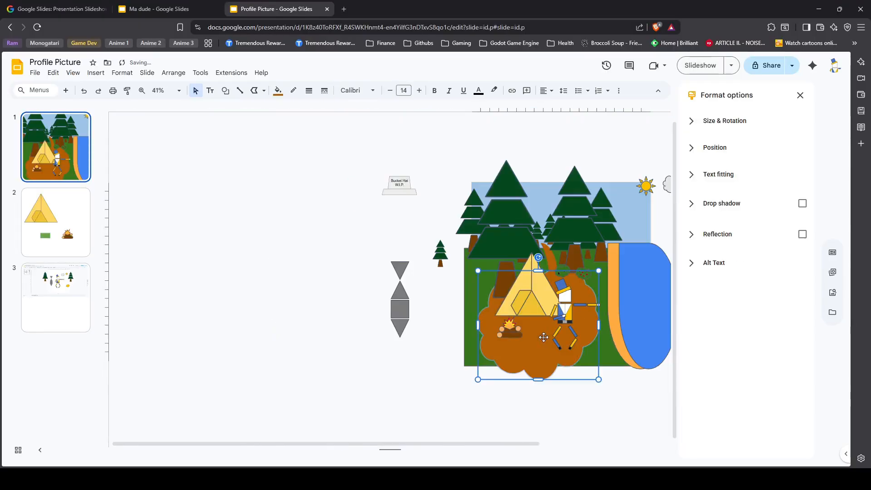
left_click(350, 404)
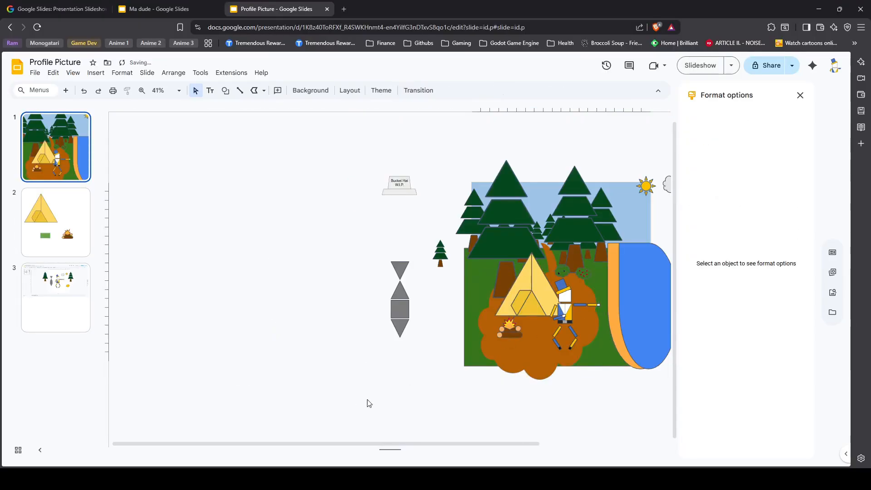
left_click_drag(352, 444, 479, 444)
scroll(396, 271, "up", 10)
scroll(384, 227, "up", 1)
key("ctrl+v")
left_click_drag(391, 293, 223, 256)
key("ctrl+v")
left_click_drag(404, 444, 392, 444)
left_click_drag(384, 359, 417, 228)
- Try to flip the newest dark magenta berry horizontally
left_click(725, 121)
left_click(754, 289)
key("ctrl+z")
key("ctrl+z")
- Paste one more dark magenta berry near the left-hand bush's upper edge and preview the slide as a slideshow
key("ctrl+v")
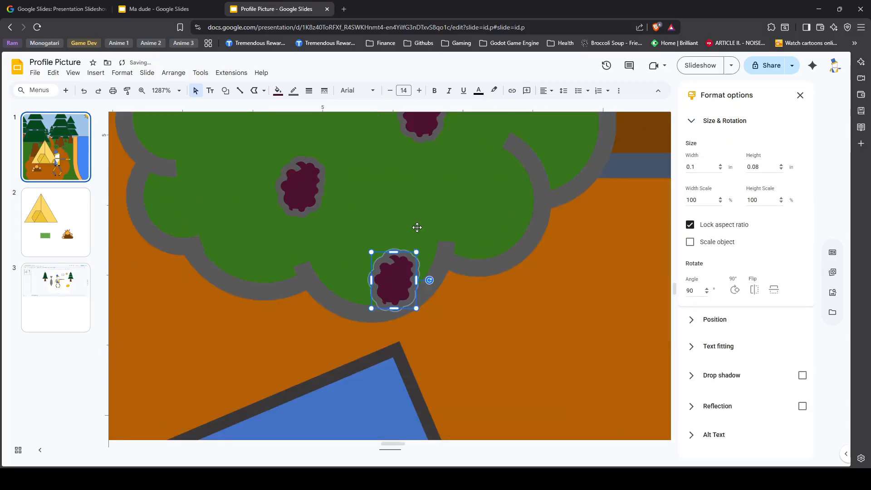
scroll(416, 227, "up", 4)
left_click_drag(404, 396, 521, 237)
scroll(521, 237, "down", 10)
left_click(574, 372)
left_click(700, 65)
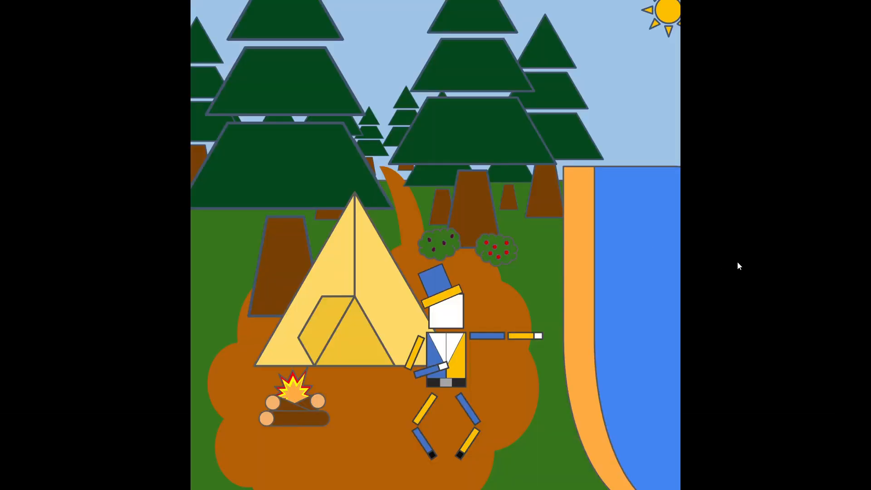
key("Escape")
- Paste a copy of the plain green bush and place it beside the large trunk left of the tent
scroll(448, 245, "up", 10)
left_click(483, 318)
scroll(484, 317, "down", 10)
key("ctrl+v")
left_click_drag(483, 316, 348, 361)
left_click_drag(333, 351, 330, 347)
- Add a smaller bush above the new one and move the small loose pine onto the slide among the trees
left_click(268, 379)
key("ctrl+v")
left_click_drag(491, 326, 301, 289)
left_click_drag(250, 300, 528, 289)
left_click(285, 361)
- Copy the small bush and place the copy among the tree trunks above the red-berry bush
left_click(327, 307)
key("ctrl+c")
key("ctrl+v")
right_click(546, 273)
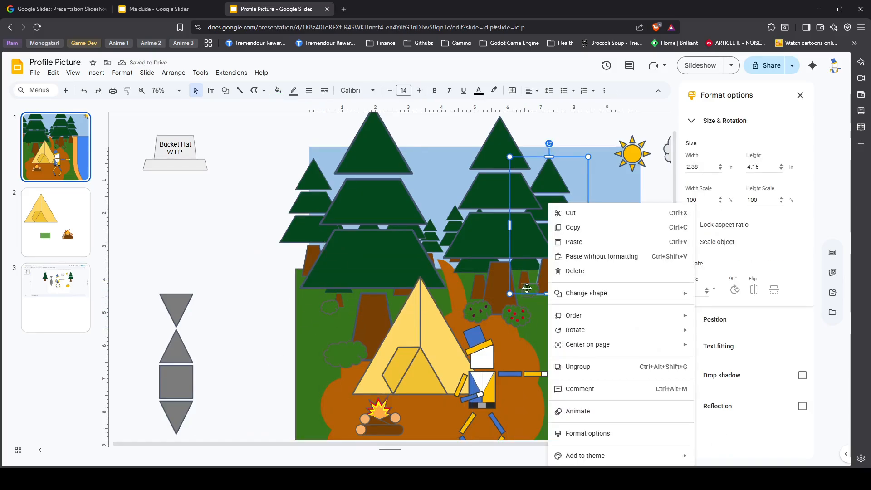
left_click(505, 282, "shift")
right_click(564, 244)
mouse_move(600, 264)
left_click(742, 269)
scroll(530, 291, "up", 6)
- Try sending only the small bush among the right-hand trunks to the back
right_click(424, 270)
mouse_move(458, 316)
left_click(613, 361)
right_click(413, 272)
key("ctrl+z")
- Select the small bush together with the grass rectangle and send both to the back
right_click(415, 271)
left_click(477, 356, "shift")
right_click(400, 278)
mouse_move(438, 280)
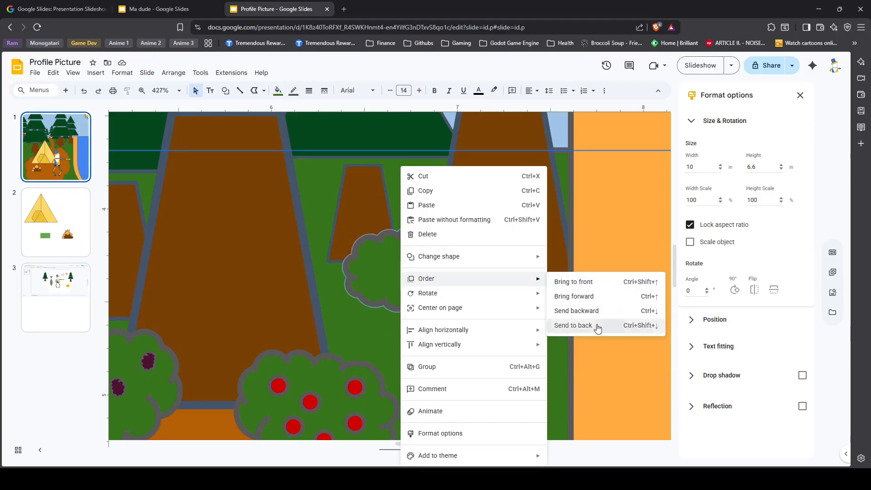
left_click(597, 326)
- Reposition the small bush at the base of the small trunk above the red-berry bush
left_click(385, 291)
scroll(406, 265, "down", 4)
left_click(393, 249)
left_click(436, 308, "shift")
left_click(402, 265)
scroll(403, 265, "up", 2)
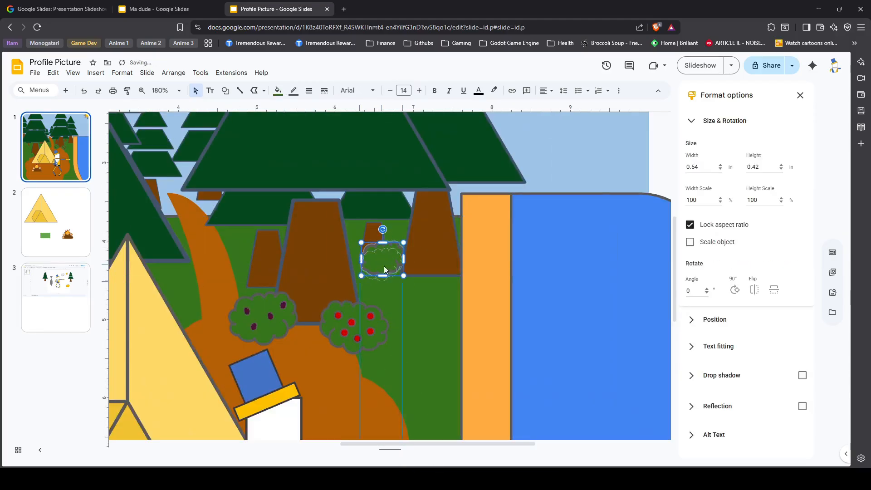
left_click(426, 330)
- Paste another small bush among the tree trunks and adjust its place in the stacking order
scroll(426, 330, "down", 5)
scroll(428, 330, "up", 4)
key("ctrl+v")
scroll(429, 330, "up", 3)
left_click_drag(432, 254, 347, 231)
left_click(344, 271)
scroll(344, 271, "down", 3)
right_click(378, 270)
left_click(565, 296)
left_click(609, 222)
scroll(276, 279, "down", 4)
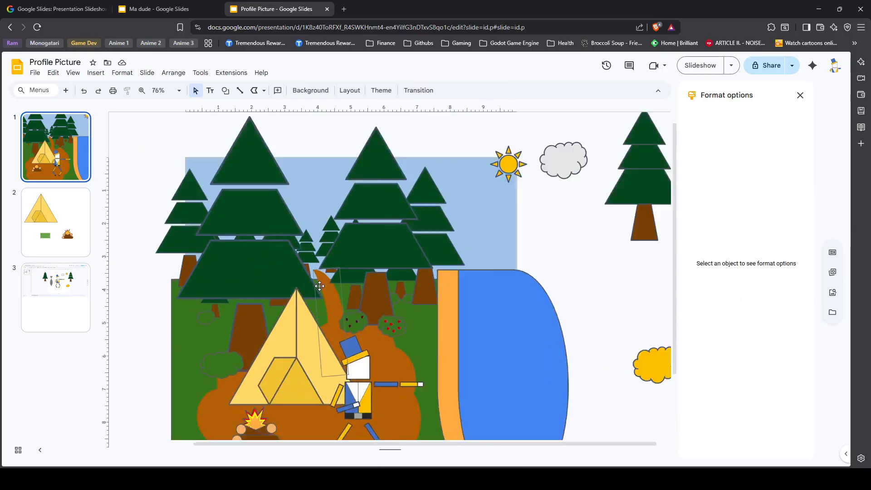
- Raise the grass rectangle's upper edge to line up with the top of the river
scroll(319, 285, "up", 12)
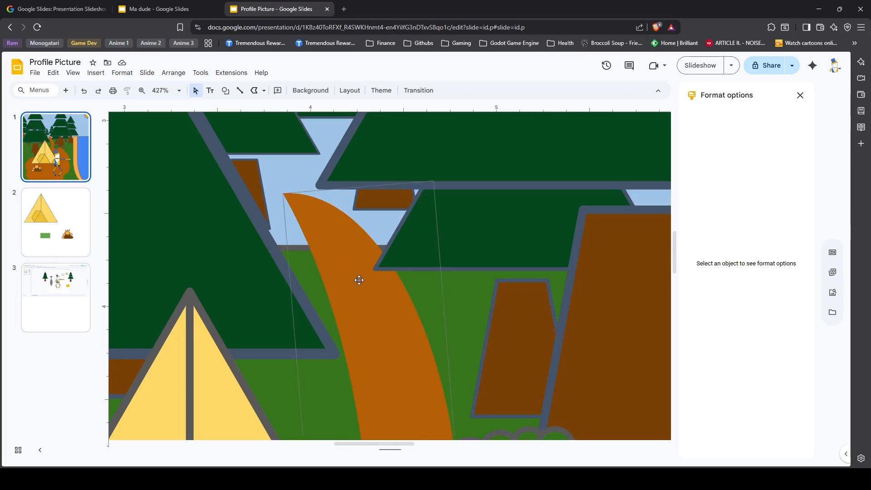
scroll(359, 258, "down", 12)
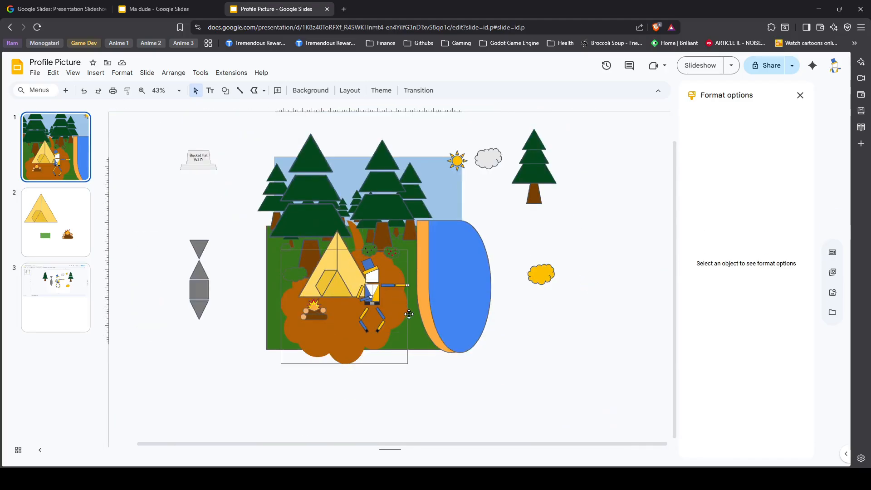
left_click(422, 340)
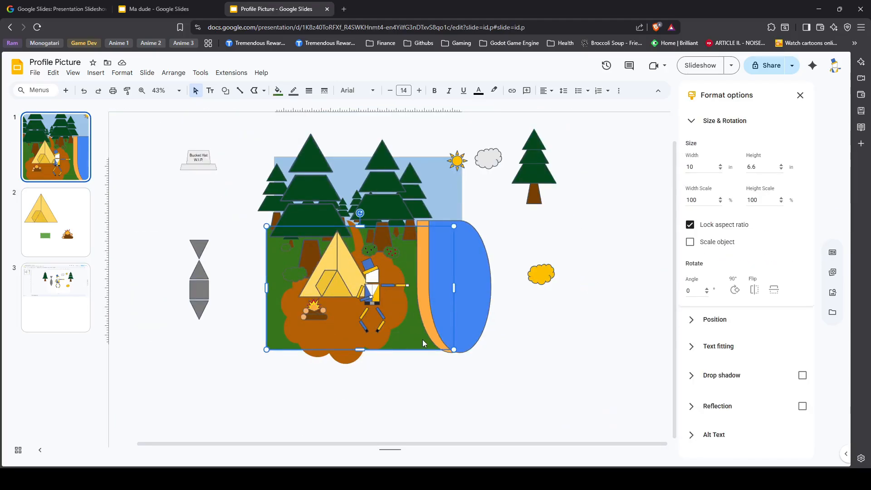
key("Escape")
left_click(409, 324)
scroll(326, 214, "up", 5)
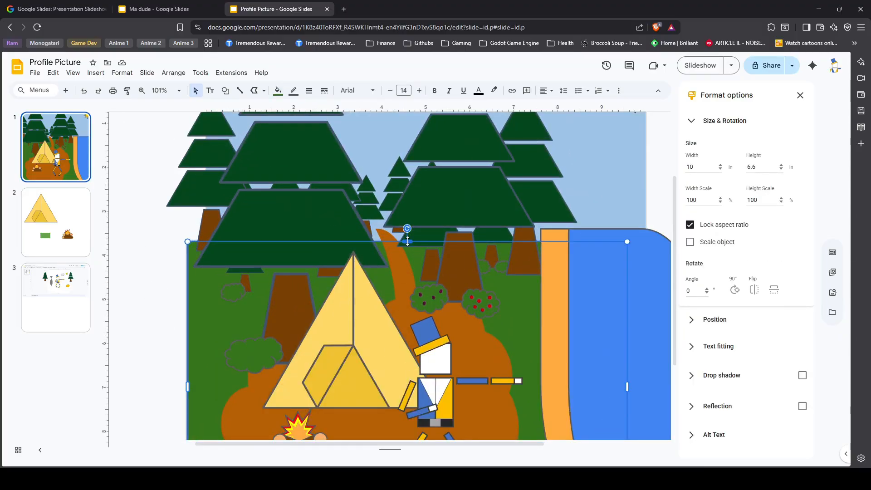
left_click_drag(407, 242, 407, 228)
left_click(150, 260)
- Align the grass rectangle with the slide's lower and side edges and check the result in a slideshow preview
scroll(151, 260, "down", 7)
scroll(167, 325, "up", 3)
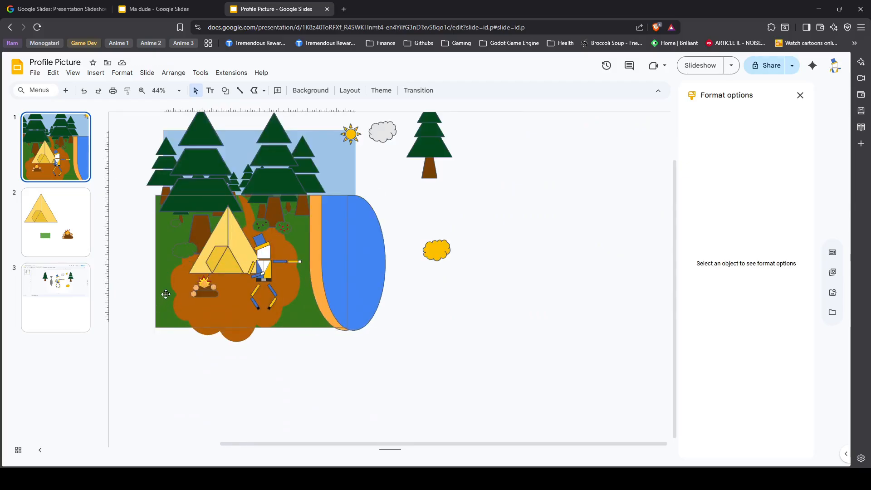
left_click(166, 294)
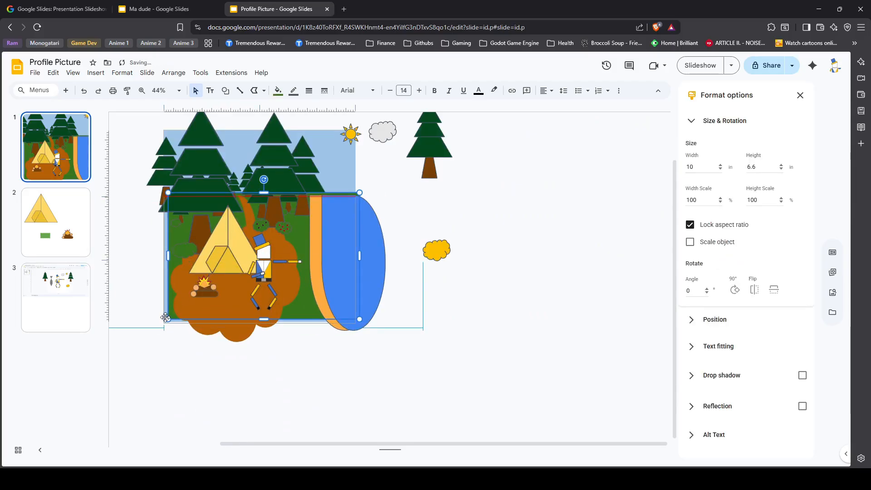
left_click_drag(165, 316, 161, 319)
left_click(128, 278)
scroll(128, 278, "up", 5)
scroll(273, 263, "down", 4)
left_click(701, 65)
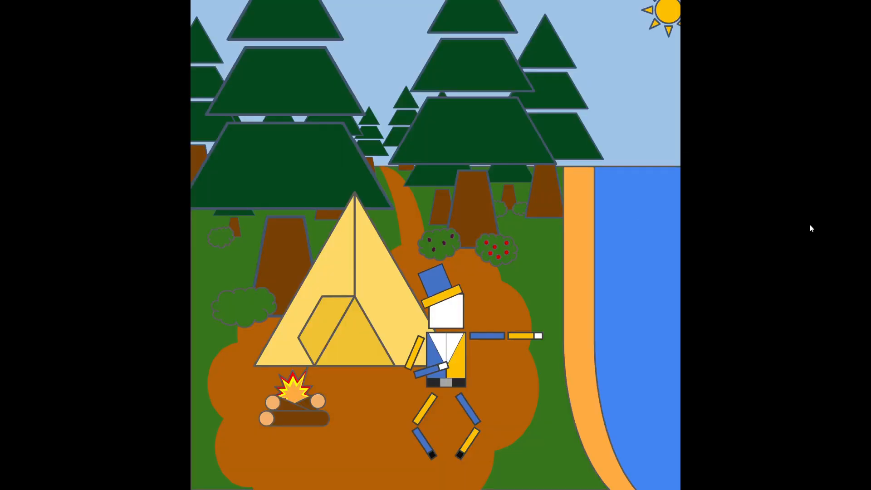
key("Escape")
- Place the gray cloud and a copy of it beside the tall pines' tips, sending the copy to the back
left_click_drag(480, 173, 323, 168)
key("ctrl+c")
key("ctrl+v")
right_click(312, 178)
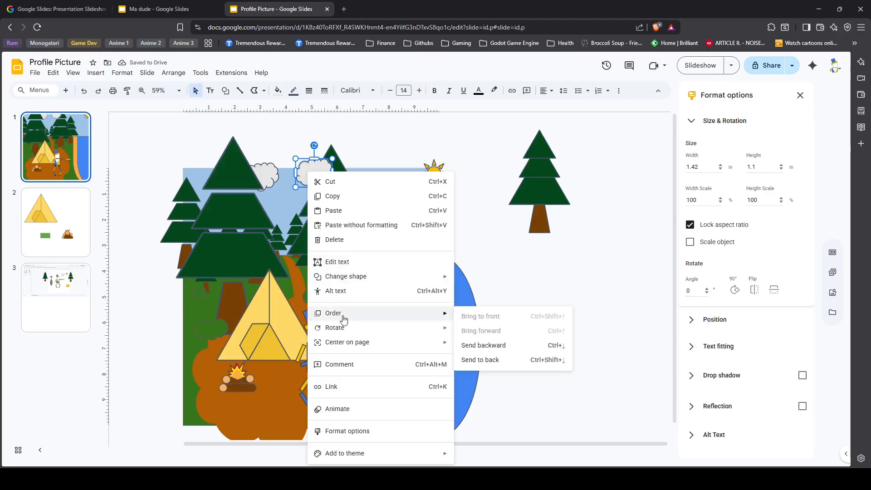
mouse_move(343, 315)
left_click(482, 356)
- Set the sun's width and height to 1.5 in, fine-tune its place in the sky corner and preview the slide
left_click(431, 177)
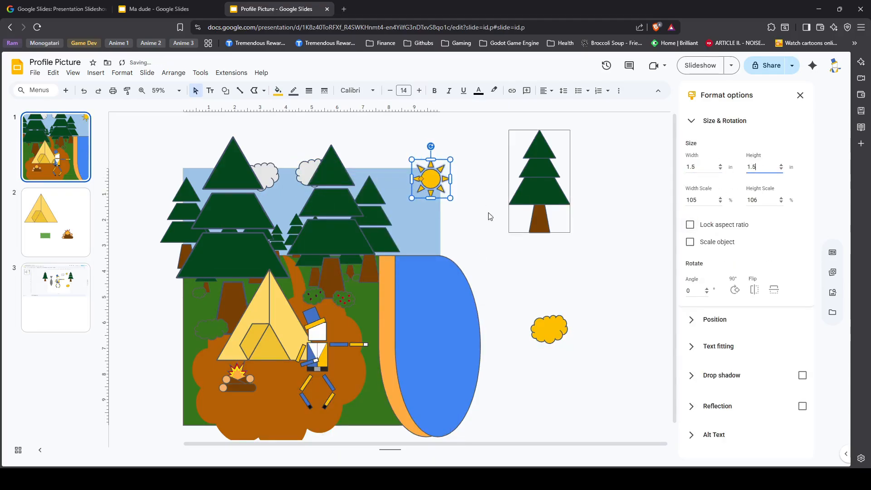
left_click_drag(439, 165, 439, 164)
scroll(456, 170, "up", 5)
mouse_move(380, 151)
left_mouse_down()
mouse_move(383, 167)
mouse_move(390, 158)
left_mouse_up()
left_click(532, 251)
scroll(532, 251, "down", 3)
left_click_drag(473, 213, 466, 221)
left_click(519, 283)
scroll(519, 281, "down", 3)
left_click(700, 65)
key("Escape")
- Duplicate the cloud to place one copy beside the sun and another below it
left_click(401, 254)
key("ctrl+d")
left_click_drag(405, 257, 483, 279)
scroll(483, 278, "up", 5)
left_click_drag(326, 243, 323, 203)
left_click(482, 302)
scroll(482, 290, "left", 5)
key("ctrl+d")
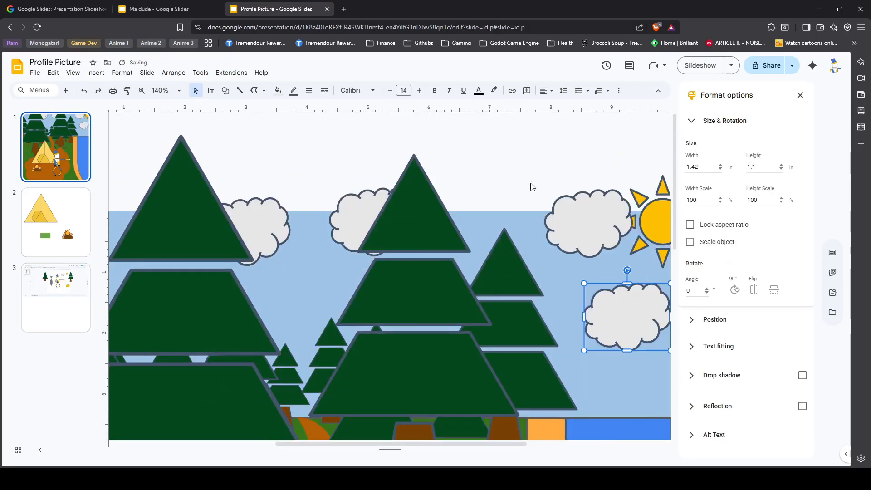
- Lock the aspect ratio of the cloud below the sun, shrink it and preview the slide
left_click(523, 184)
scroll(573, 270, "down", 3)
scroll(502, 261, "up", 3)
left_click(405, 282)
left_click(690, 225)
left_click(706, 166)
key("BackSpace")
key("BackSpace")
key("BackSpace")
left_click_drag(395, 275, 183, 253)
key("ctrl+Return")
key("Escape")
- Duplicate the cloud as a smaller one placed in the gap between the two tall pines and preview the slide
key("ctrl+d")
double_click(692, 167)
type(".25")
left_click(513, 167)
left_click(701, 66)
left_click(469, 196)
key("Left")
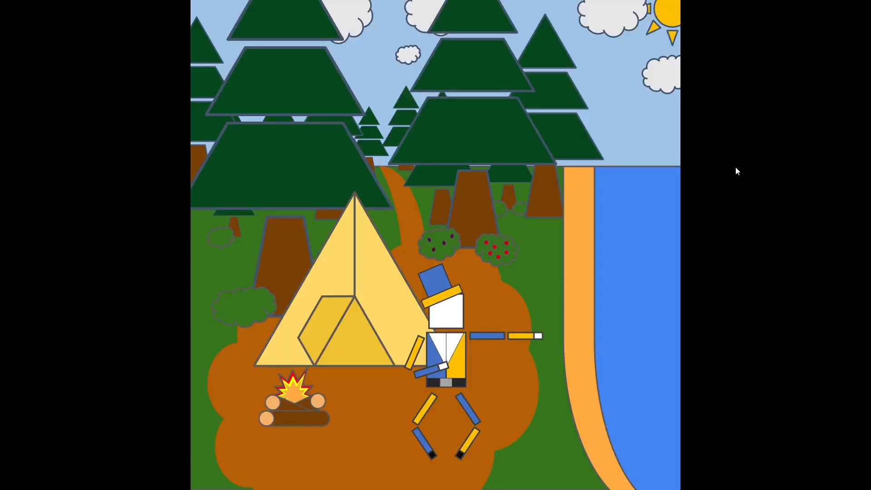
key("Escape")
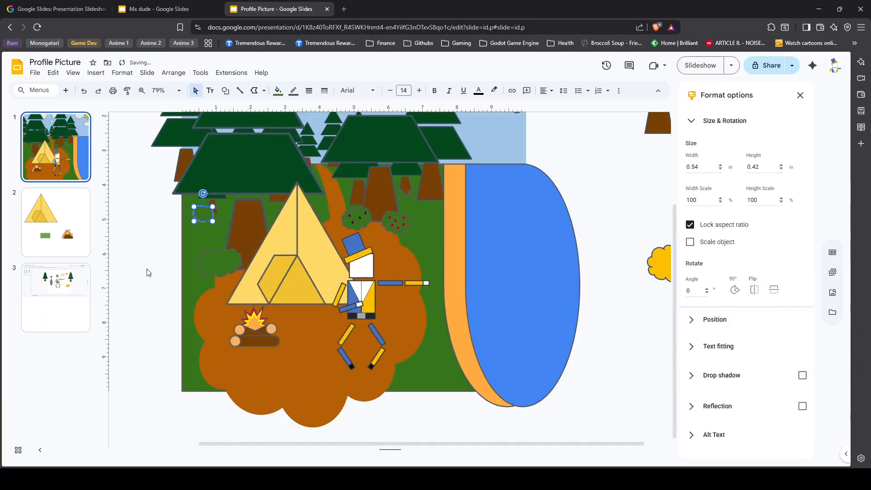
- Nudge the small bush by the little trunk near the tent and delete the spare yellow bush outside the slide
left_click(172, 229)
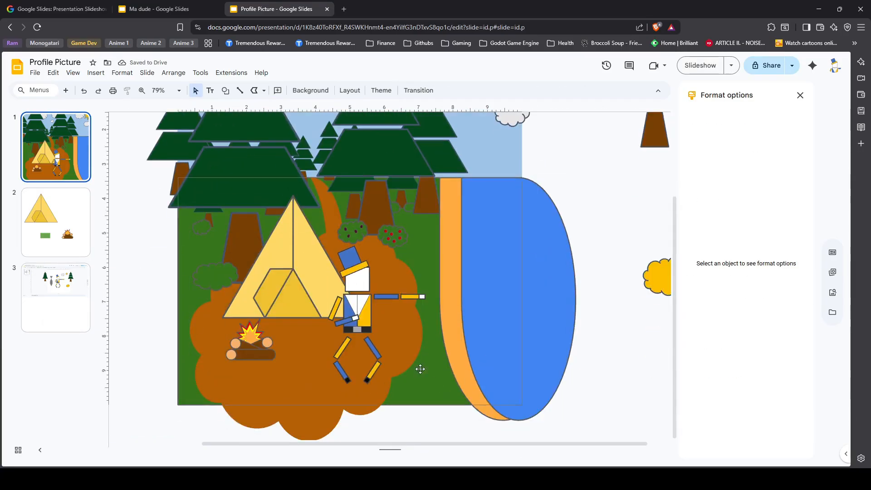
scroll(589, 214, "up", 2)
scroll(584, 231, "down", 2)
scroll(272, 381, "down", 3)
left_click(485, 271)
key("Delete")
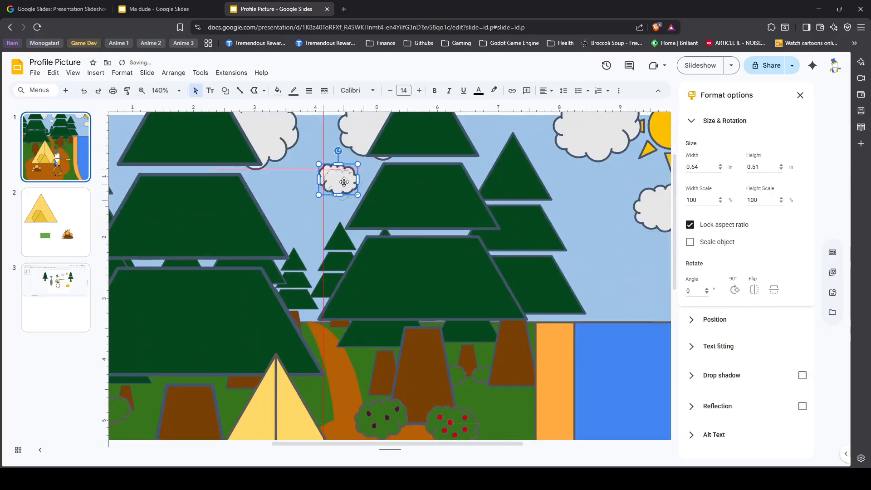
- Fine-tune the position of the smallest cloud in the gap between the two tall pines
left_click_drag(343, 182, 344, 182)
scroll(300, 196, "down", 2)
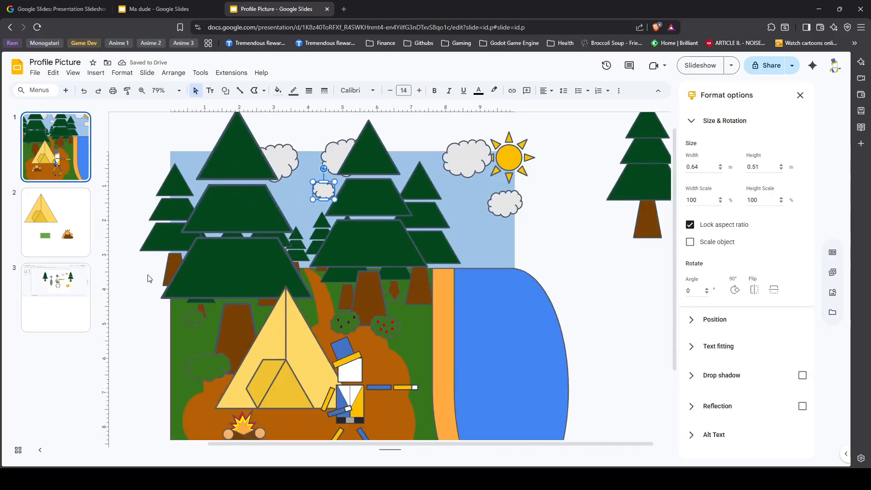
left_click(137, 213)
left_click(326, 193)
left_click(137, 272)
scroll(318, 182, "up", 4)
left_click(305, 241)
left_click_drag(306, 241, 298, 247)
left_click(326, 291)
left_click(346, 248)
scroll(336, 195, "down", 5)
left_click(454, 236)
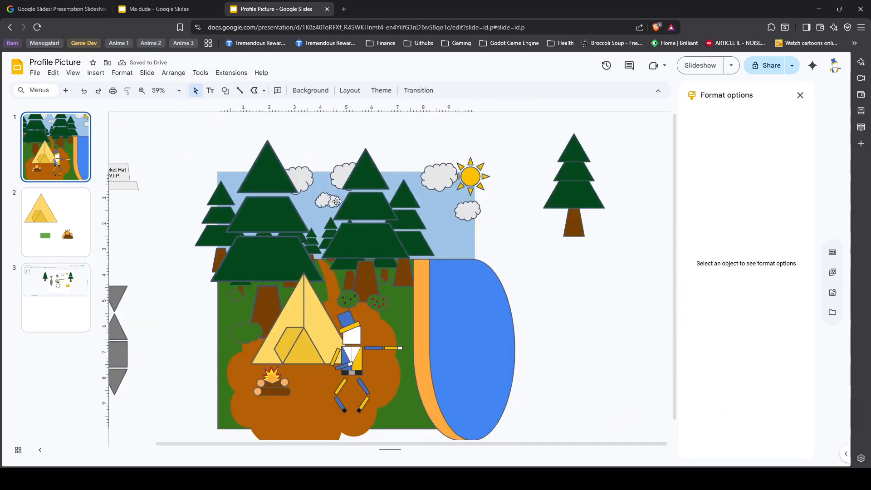
- Shift the large cloud beside the sun slightly away from it and preview the slide
left_click(435, 181)
left_click_drag(421, 192, 416, 196)
left_click(522, 150)
left_click(700, 68)
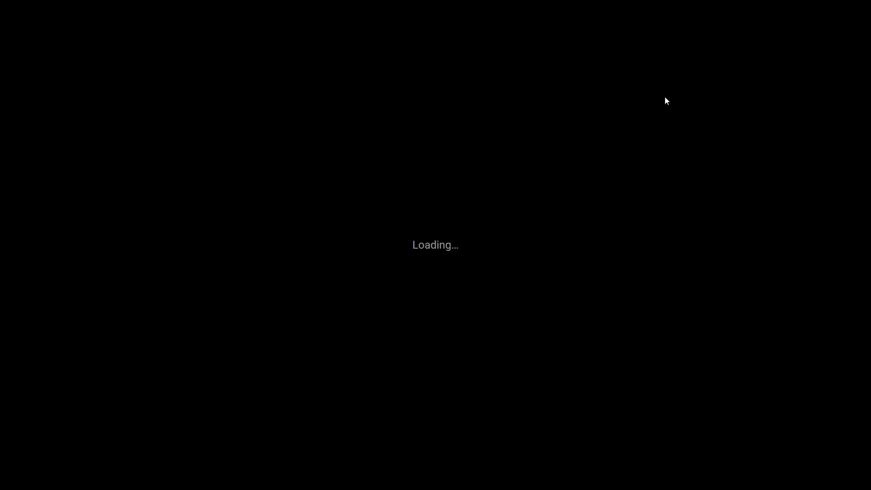
key("Escape")
- Lower the smaller cloud beneath the sun and check the sky in the slideshow preview
left_click(468, 211)
left_click_drag(468, 211, 467, 221)
left_click(521, 196)
left_click(699, 65)
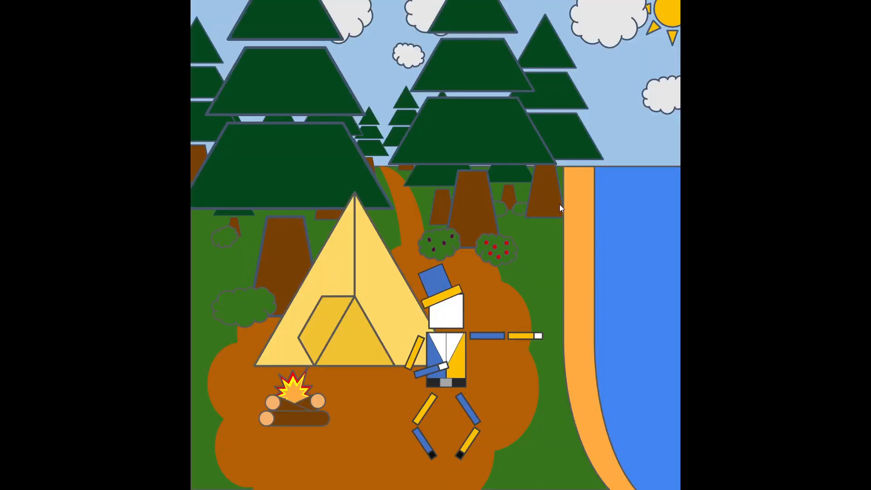
key("Escape")
left_click(468, 184)
key("ctrl+Return")
key("Escape")
key("ctrl+Return")
key("Escape")
- Bring the gray fish onto the slide, set its height to 2 in and position it at the character's outstretched hand
left_click_drag(121, 361, 580, 334)
double_click(758, 167)
type("2")
key("Return")
scroll(487, 338, "up", 3)
left_click_drag(563, 288, 483, 290)
scroll(493, 330, "up", 3)
- Arrange the stacking order so the fish sits behind the character's outstretched hand and preview the slide
right_click(467, 247)
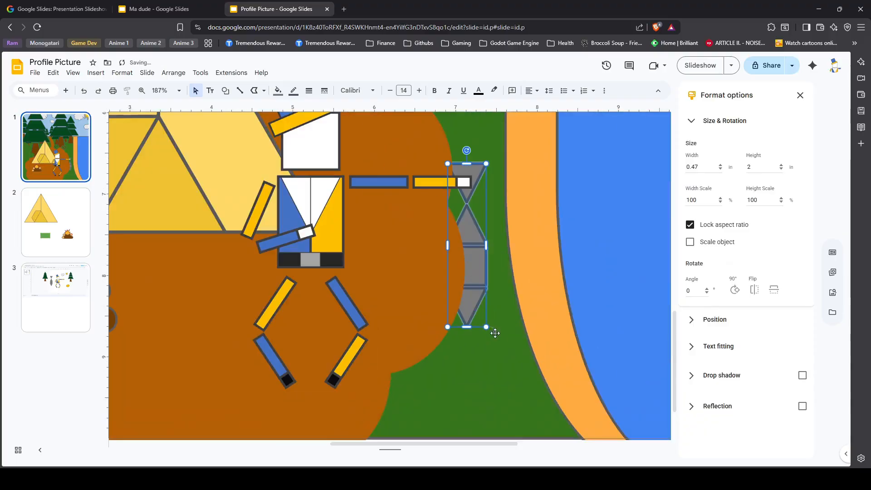
left_click(324, 187, "shift")
right_click(325, 186)
left_click(359, 366)
scroll(493, 255, "down", 5)
left_click(636, 249)
scroll(499, 231, "up", 3)
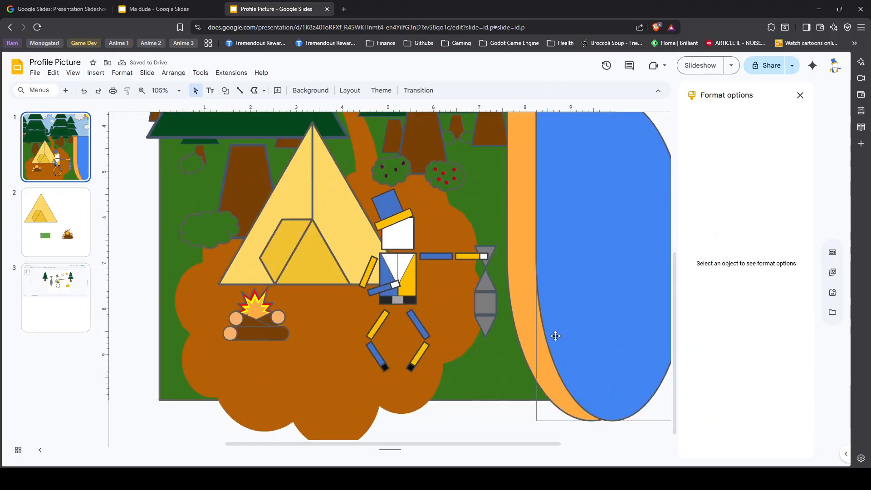
left_click(701, 66)
key("Escape")
- Set the fish's height to 2.75 in with its aspect ratio locked
scroll(407, 367, "up", 3)
left_click(407, 366)
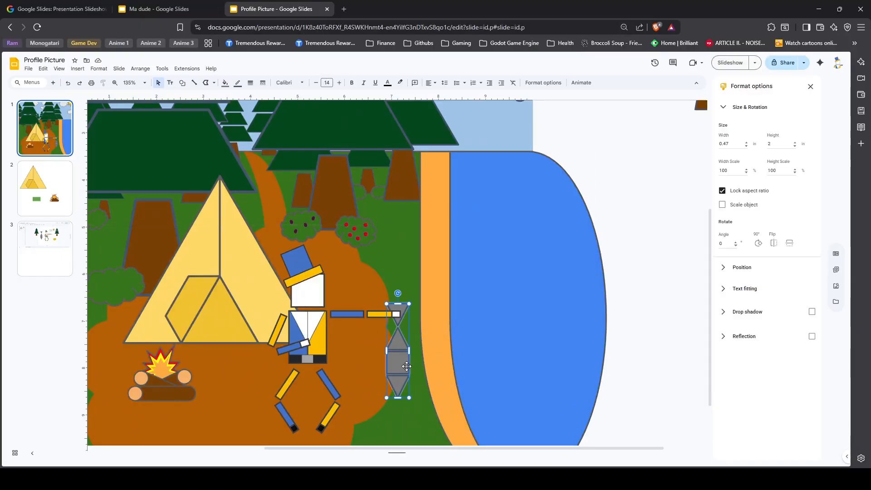
scroll(401, 363, "down", 1)
double_click(785, 145)
type("2.75")
key("Return")
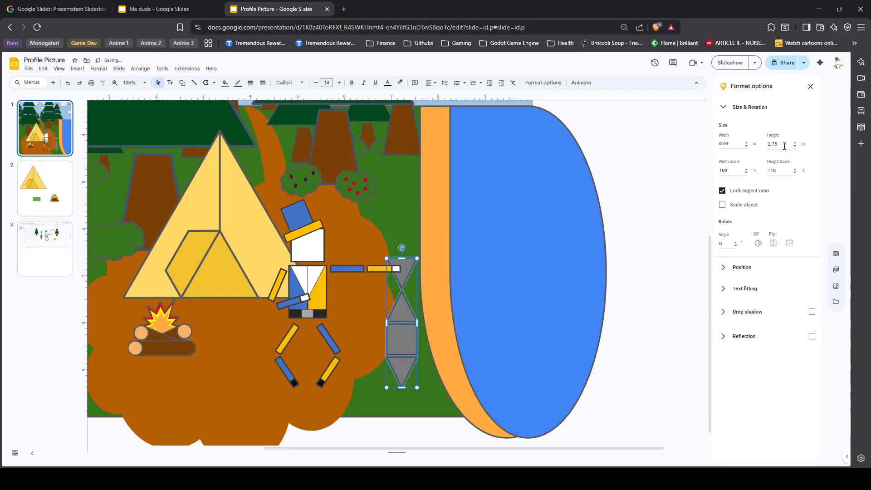
- Reposition the fish under the outstretched hand and set its height to 2.5 in
left_click(415, 358)
left_click(396, 343)
left_click_drag(393, 338, 393, 338)
left_click(654, 196)
left_click(393, 328)
double_click(773, 144)
type("2.5")
key("Return")
left_click(654, 197)
scroll(422, 446, "down", 3)
scroll(327, 315, "up", 4)
scroll(333, 129, "down", 2)
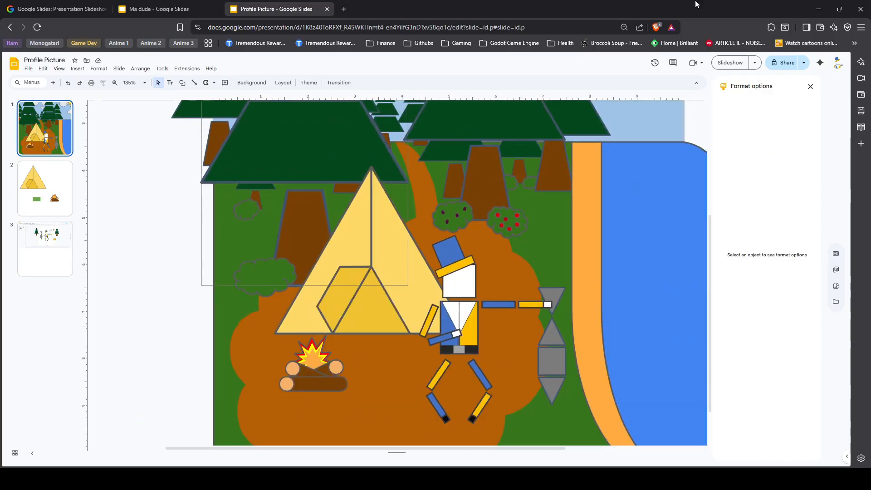
- Draw a teardrop shape about 1.32 in wide and high on the second slide, beside the tent
key("ctrl+0")
left_click(56, 223)
scroll(445, 386, "down", 3)
left_click(96, 72)
mouse_move(107, 115)
mouse_move(253, 118)
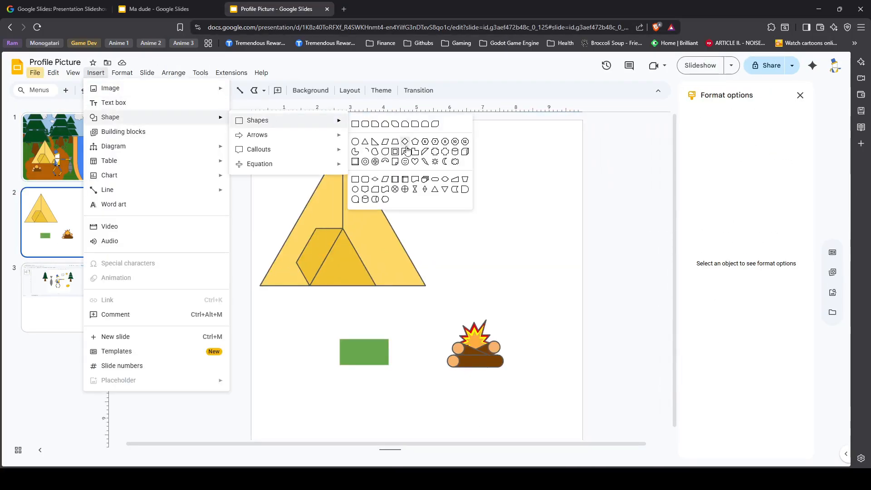
left_click(385, 155)
left_click_drag(471, 193, 514, 237)
scroll(512, 200, "up", 3)
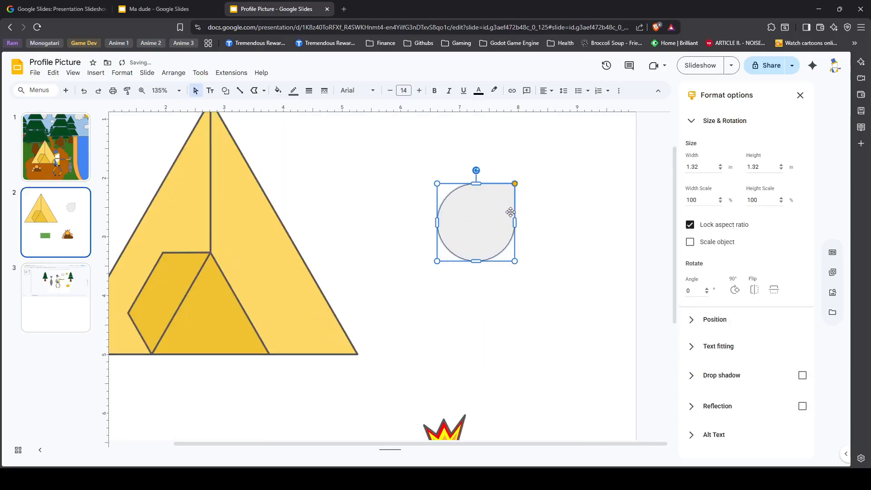
- Duplicate the teardrop into four petals and arrange them with their points meeting in the middle as a flower
key("ctrl+d")
key("ctrl+d")
key("ctrl+d")
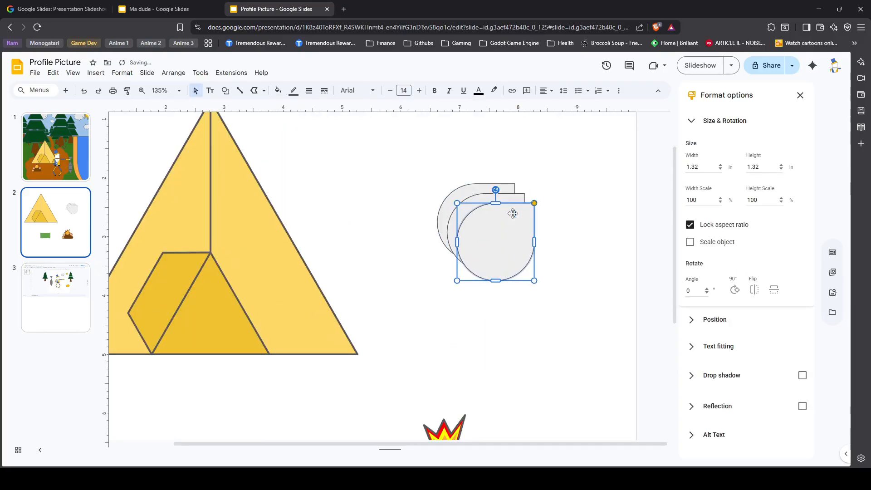
left_click_drag(424, 197, 477, 151)
left_click(494, 234)
left_click_drag(495, 191, 391, 242)
left_click_drag(478, 244, 519, 292)
left_click_drag(527, 235, 519, 365)
left_click_drag(529, 286, 555, 145)
left_click(574, 298)
- Draw a circle about 0.74 in across and center it where the four petals meet
scroll(574, 298, "up", 1)
left_click(96, 72)
left_click(356, 142)
left_click_drag(364, 248, 408, 291)
left_click_drag(374, 268, 502, 243)
left_click(599, 254)
scroll(599, 254, "up", 2)
left_click_drag(444, 231, 445, 233)
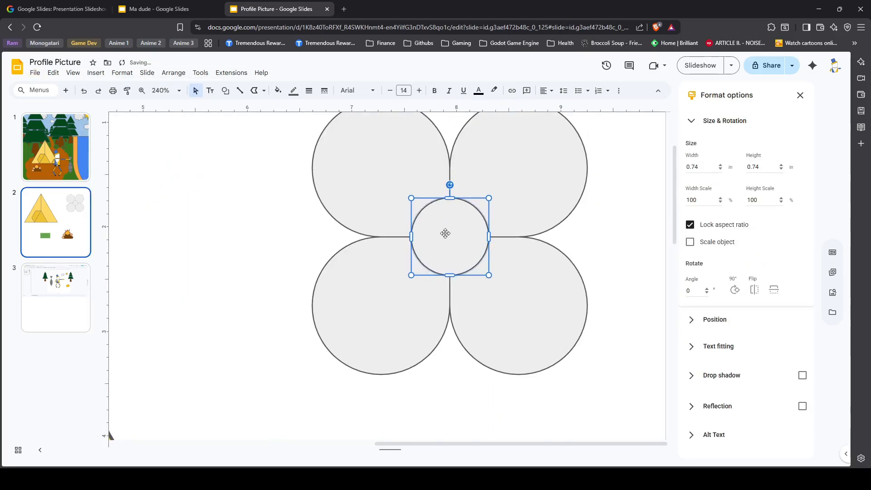
- Color the four petals light yellow like the tent and the flower's center circle dark red
left_click(254, 258)
scroll(255, 258, "down", 3)
scroll(255, 257, "up", 2)
scroll(255, 258, "down", 2)
left_click(197, 309)
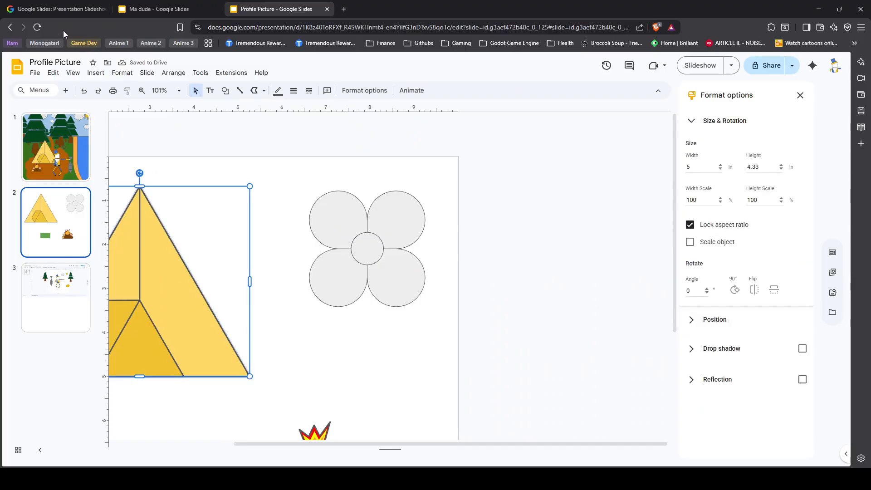
left_click(367, 249)
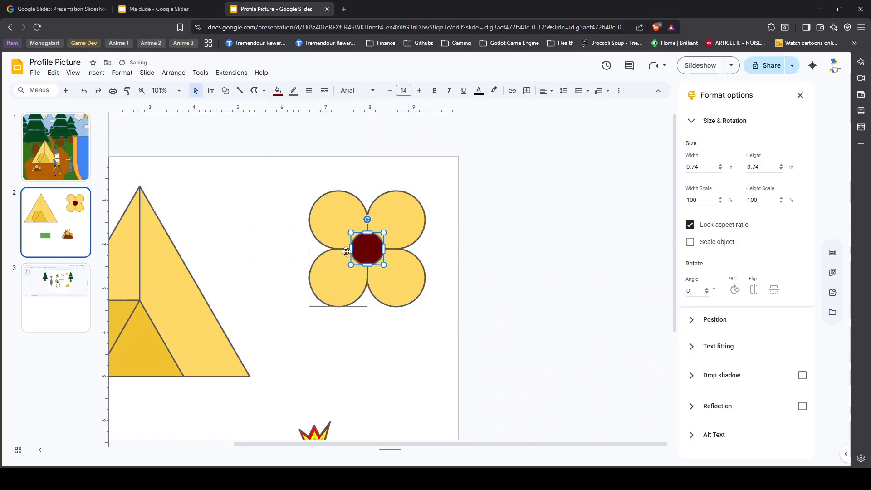
left_click(467, 304)
- Layer a second, rotated petal set behind the flower and place it 0.3 in wide on the campsite slide's large bush
left_click(395, 230)
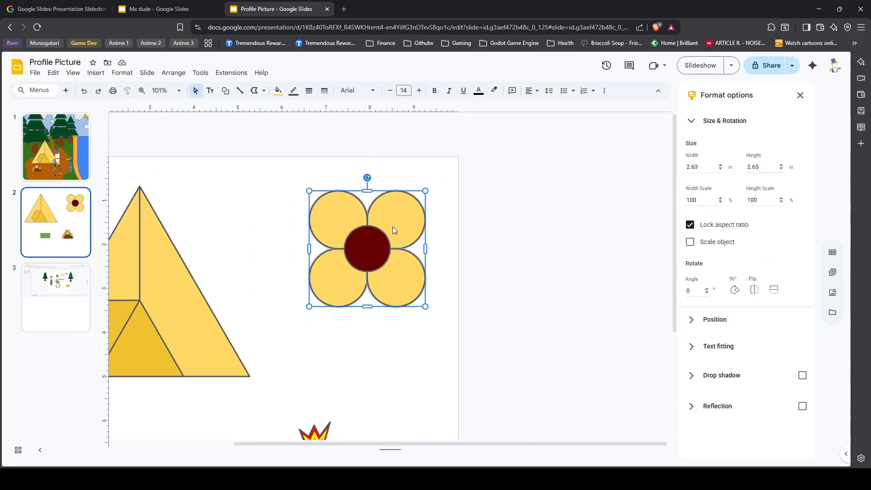
key("ctrl+shift+Up")
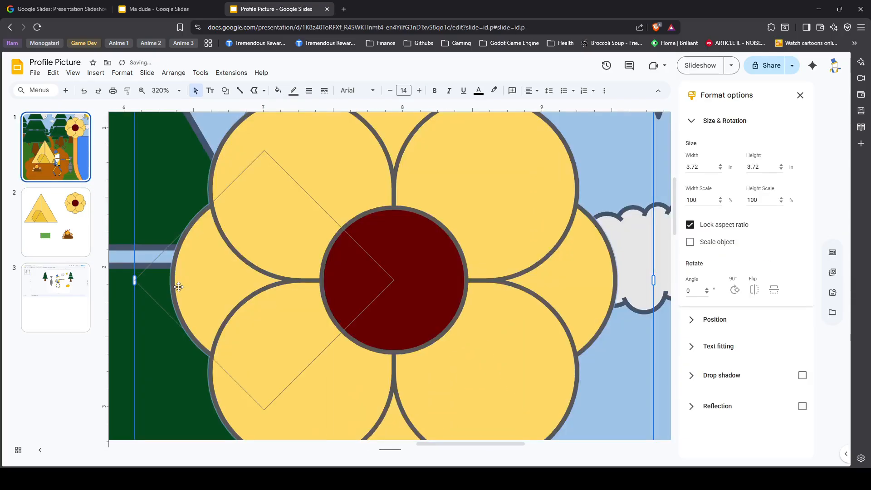
scroll(358, 284, "down", 5)
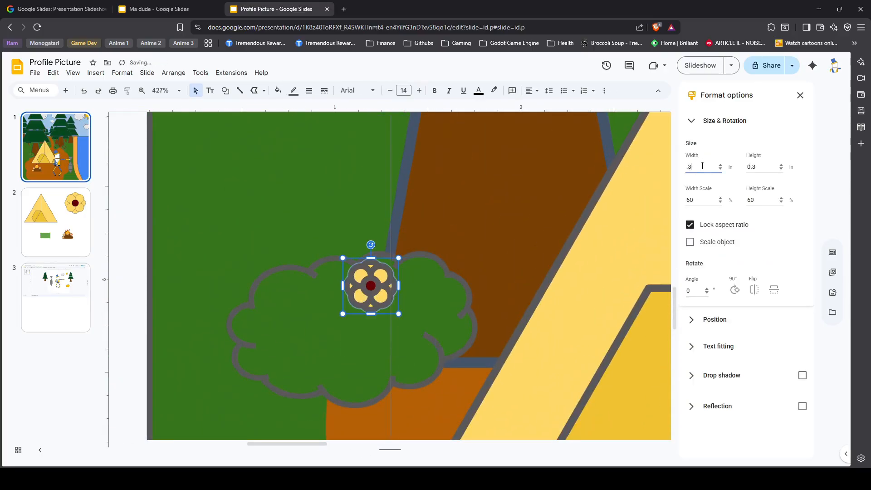
- Thin the outlines of the small flower on the large bush
left_click(309, 90)
left_click(324, 122)
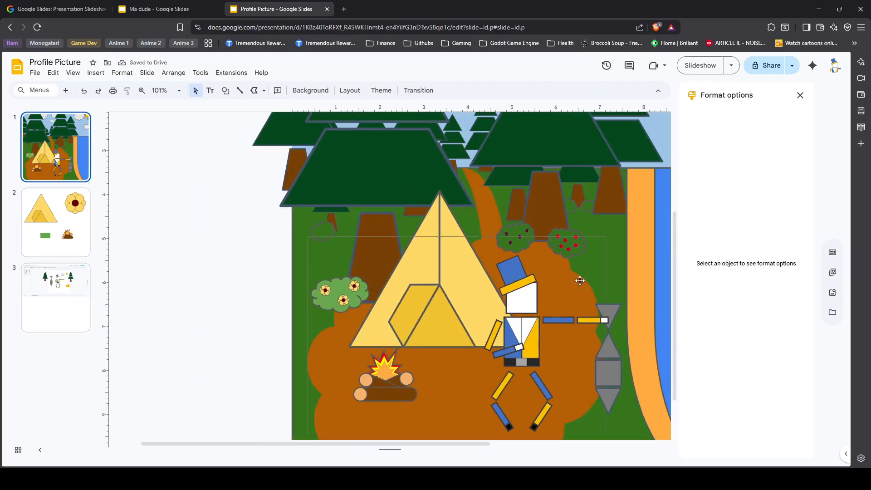
- Try a dark green fill and a dark green outline on the flowered bush
left_click(340, 294)
left_click(278, 91)
left_click(361, 168)
key("ctrl+z")
left_click(293, 90)
left_click(324, 264)
key("ctrl+z")
key("ctrl+z")
- Fill the campsite bushes with a lighter custom green that stands out from the grass
left_click(278, 90)
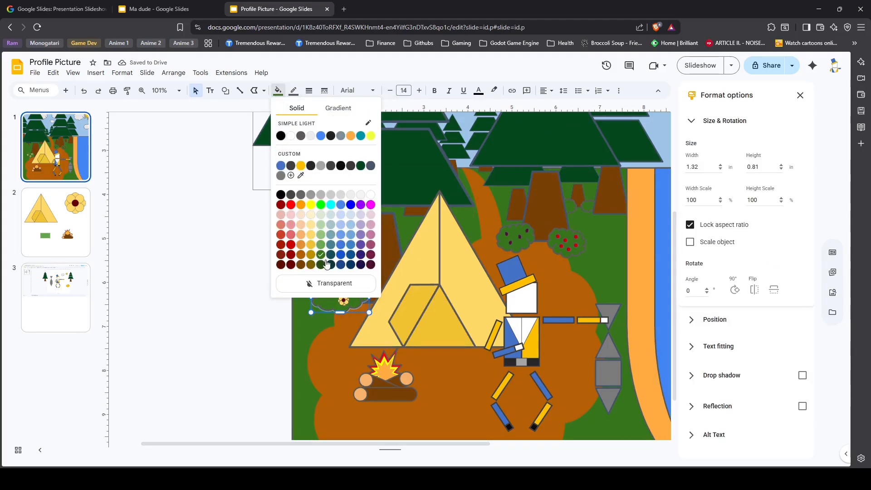
left_click(291, 176)
left_click(437, 262)
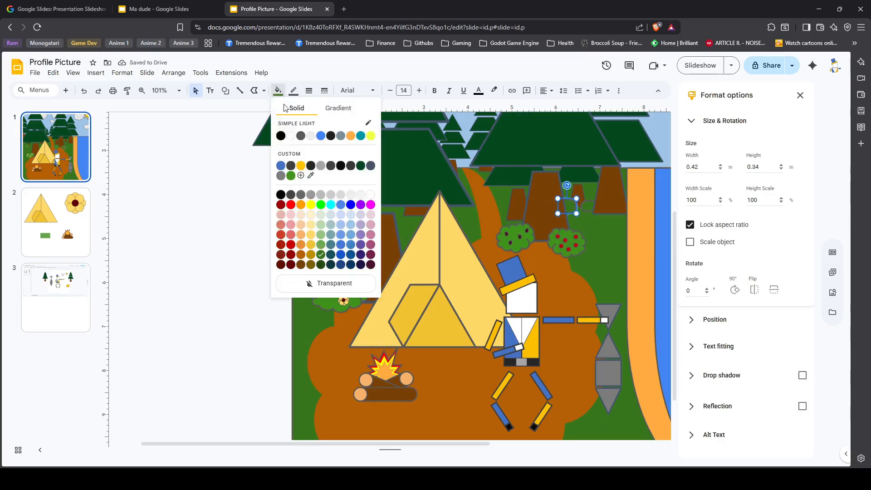
left_click(210, 204)
- Build a bucket hat from trapezoids on the character slide, with a crown about 0.7 by 0.34 in above a wider brim
key("ctrl+Return")
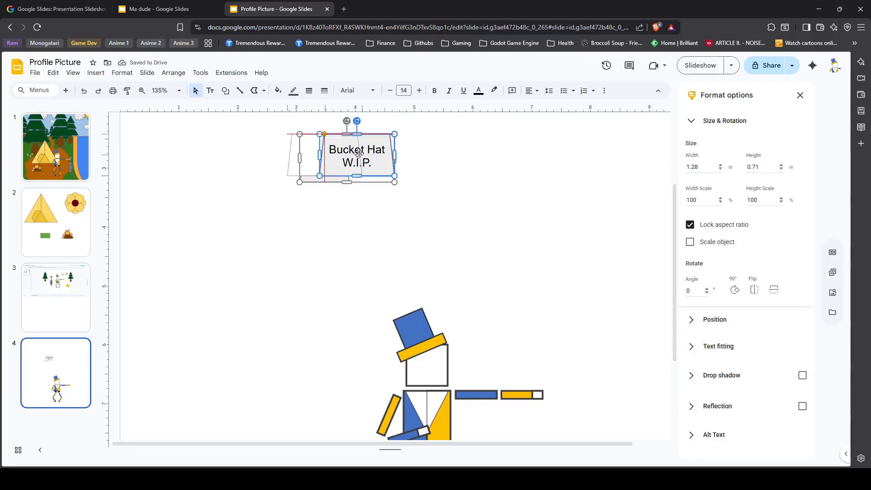
right_click(356, 167)
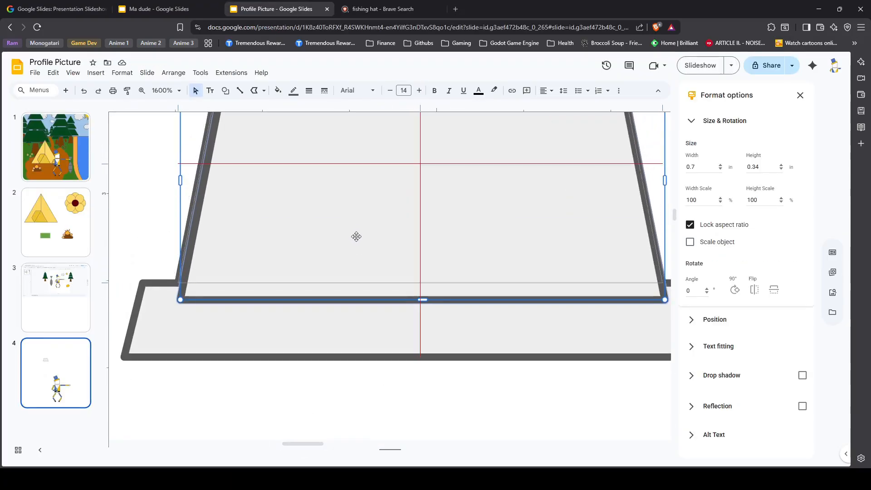
left_click(343, 431)
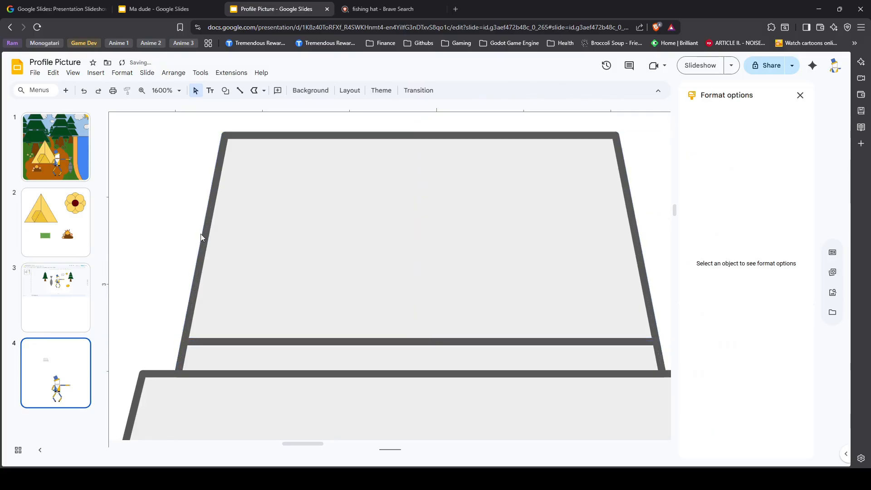
scroll(487, 269, "down", 5)
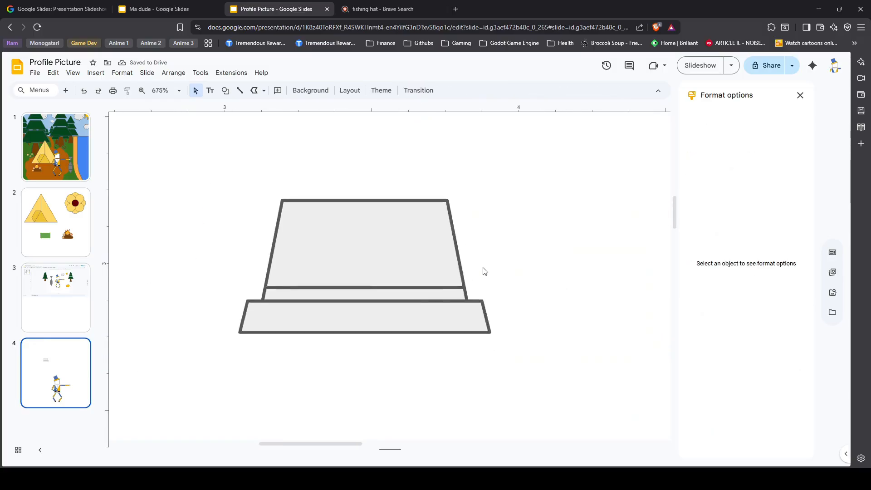
- Position the thin hatband trapezoid above the brim and adjust its width to match the crown's sloping sides
left_click(341, 293)
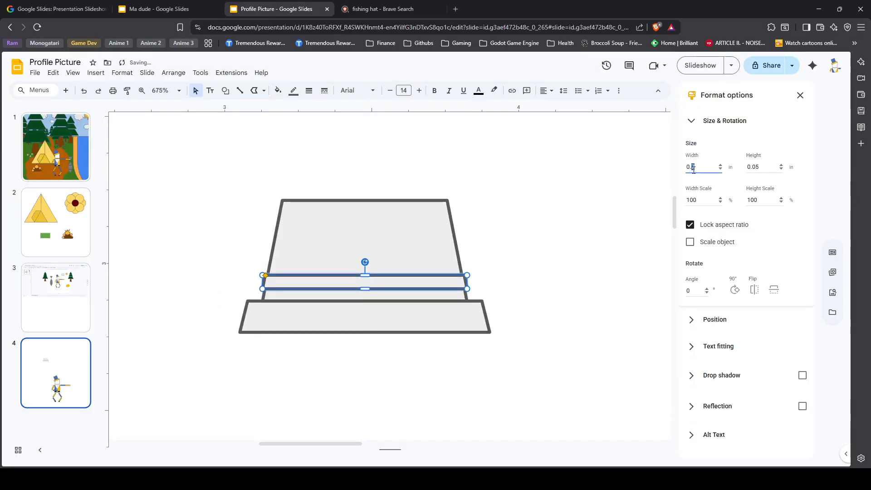
left_click_drag(700, 168, 695, 167)
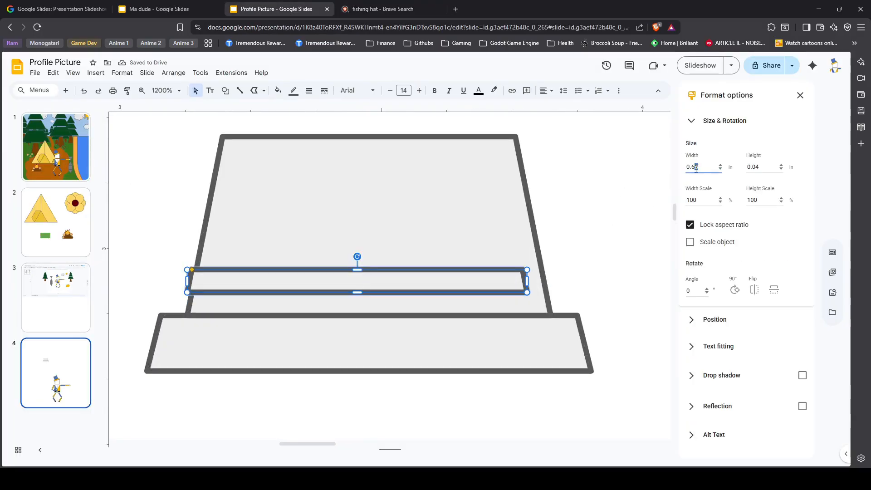
type("99")
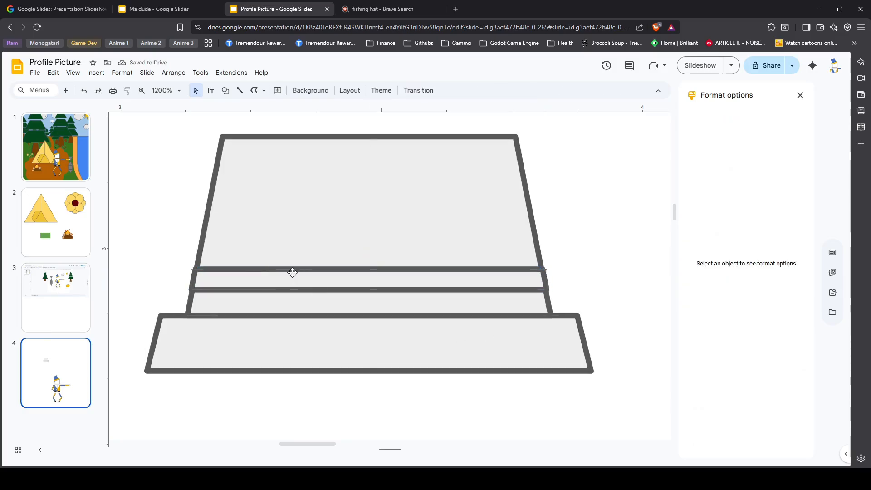
left_click(321, 274)
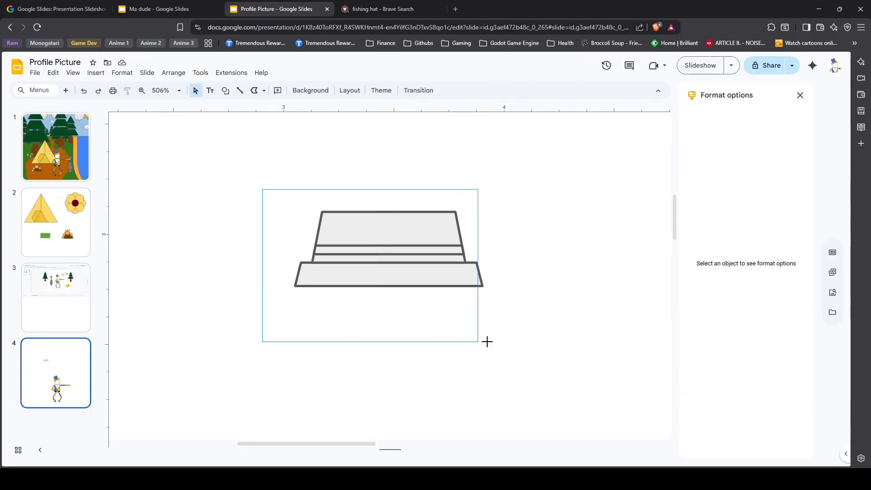
- Fill the bucket hat's crown and brim light yellow and its band dark gold
left_click_drag(487, 342, 503, 343)
left_click(278, 91)
left_click(311, 255)
left_click(272, 254)
left_click(345, 245)
left_click(277, 91)
left_click(310, 227)
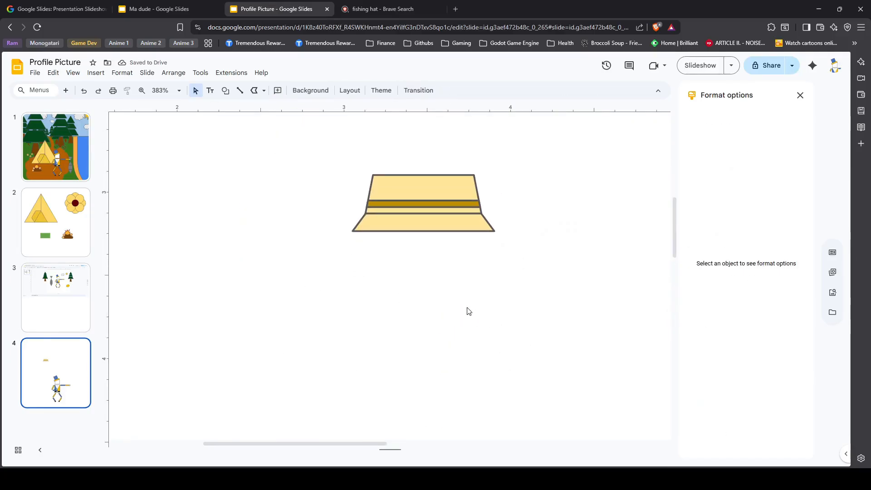
- Delete the blue and yellow top hat from the character's head
scroll(499, 322, "up", 3)
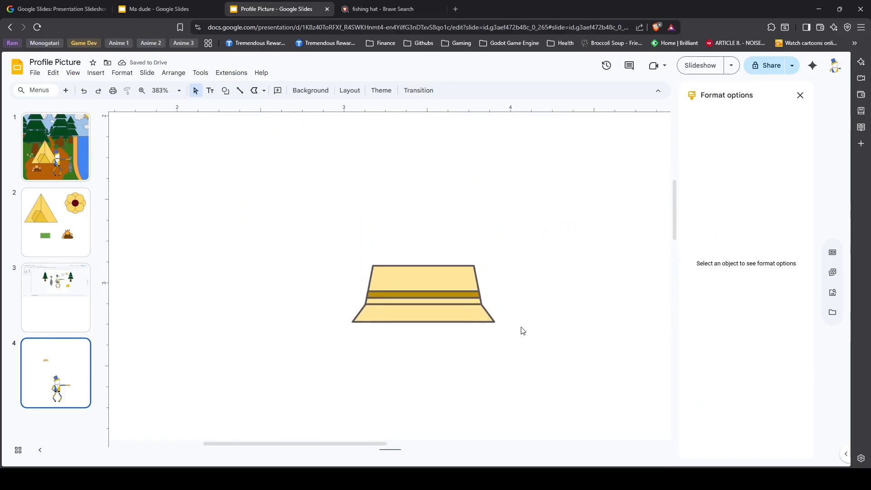
left_click_drag(372, 444, 395, 442)
scroll(350, 313, "down", 5)
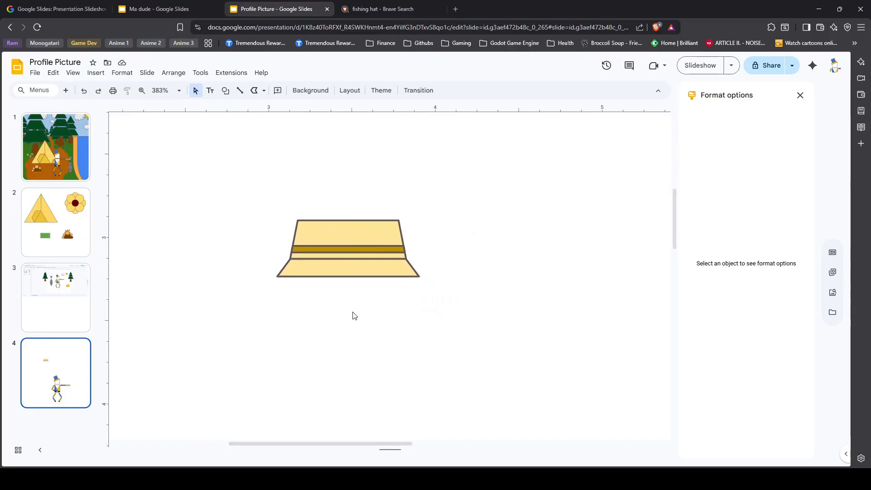
left_click(461, 363)
left_click(455, 369)
key("Delete")
- Move the bucket hat in front of the character onto the top of the head
left_click(361, 207)
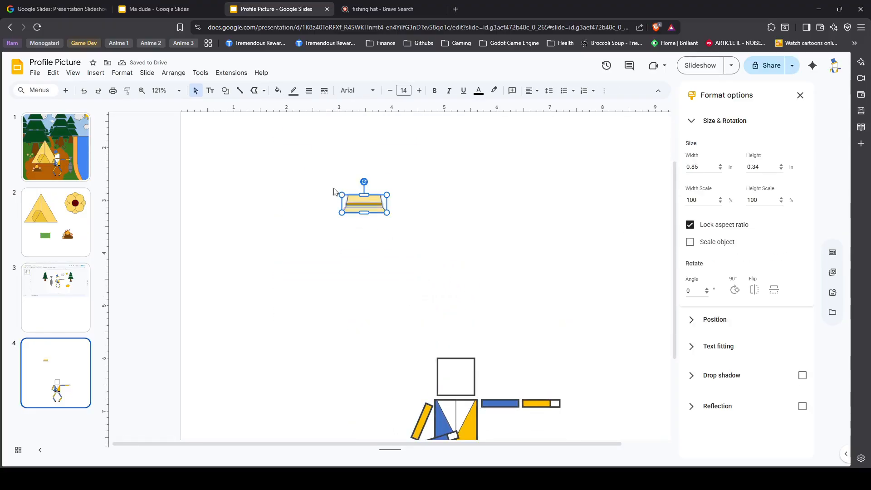
right_click(352, 199)
left_click(359, 186)
left_click_drag(360, 200, 440, 349)
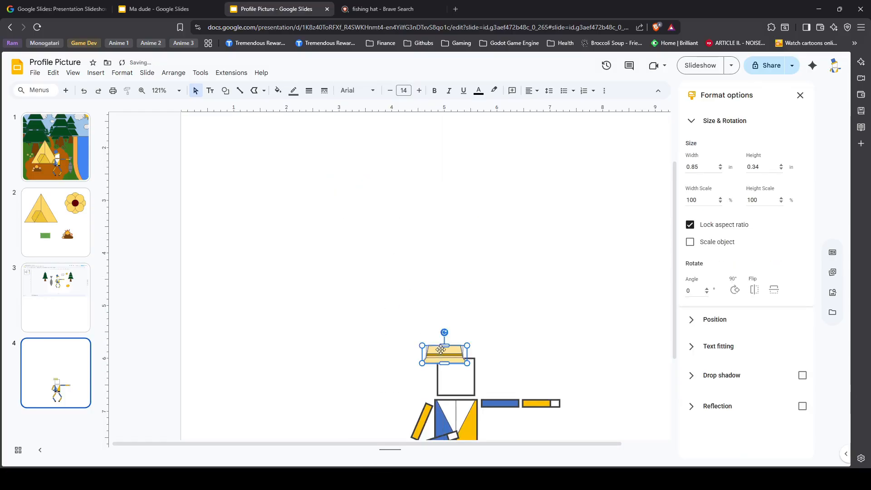
- Tilt the bucket hat to about 339.2° and seat it on the top edge of the head
left_click(516, 313)
left_click(443, 357)
left_click(524, 344)
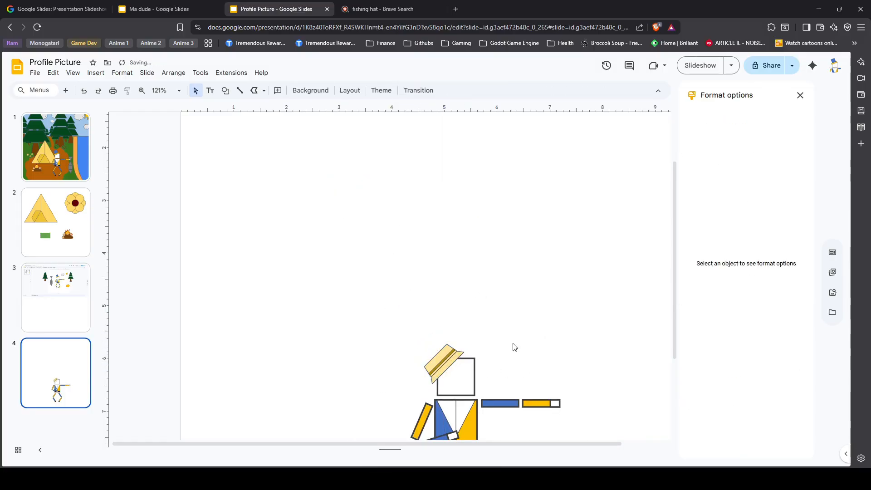
left_click(434, 360)
left_click(424, 340)
left_click(435, 358)
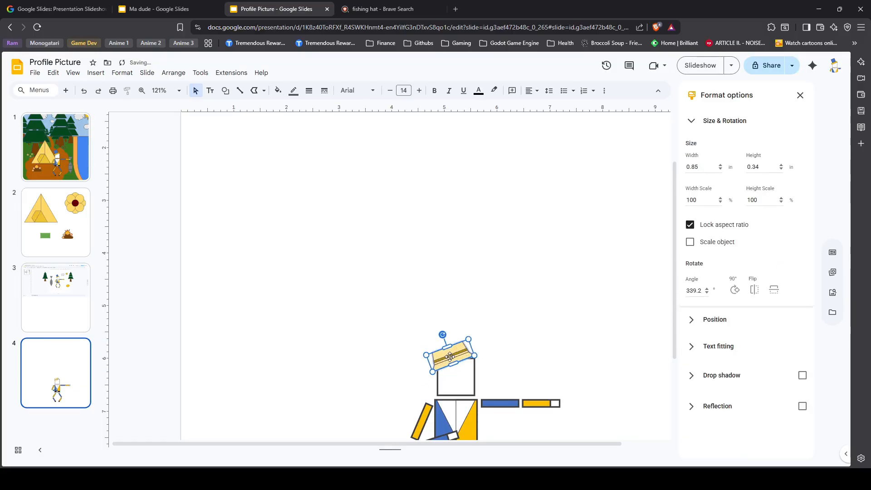
left_click(533, 377)
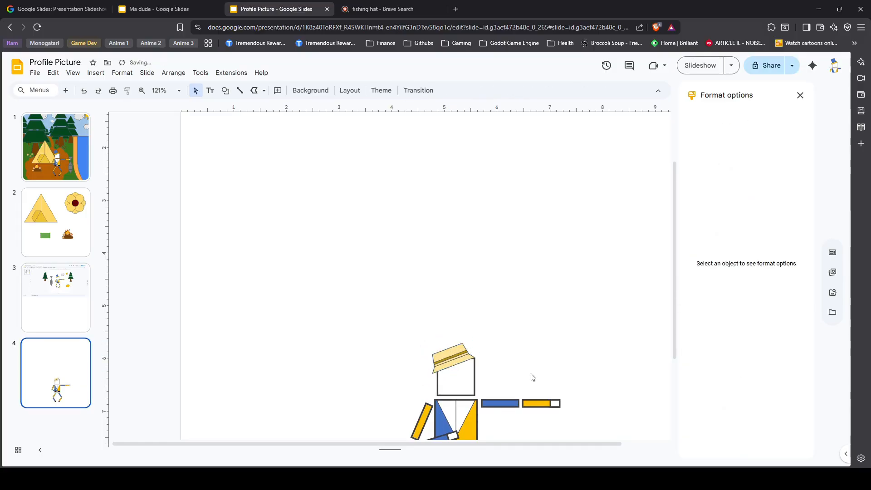
scroll(533, 377, "up", 5, "ctrl")
left_click(393, 344)
left_click(555, 332)
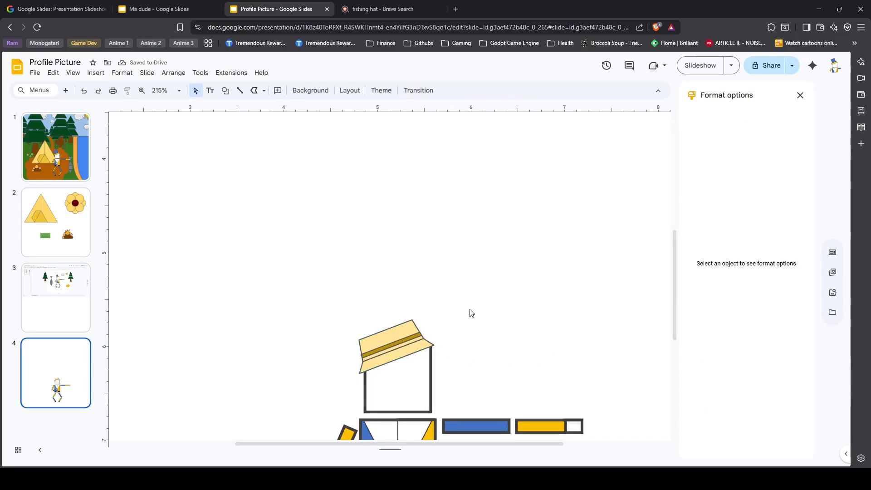
- Try the thicker-outlined hat on the head and set it aside above the character
scroll(471, 313, "down", 4)
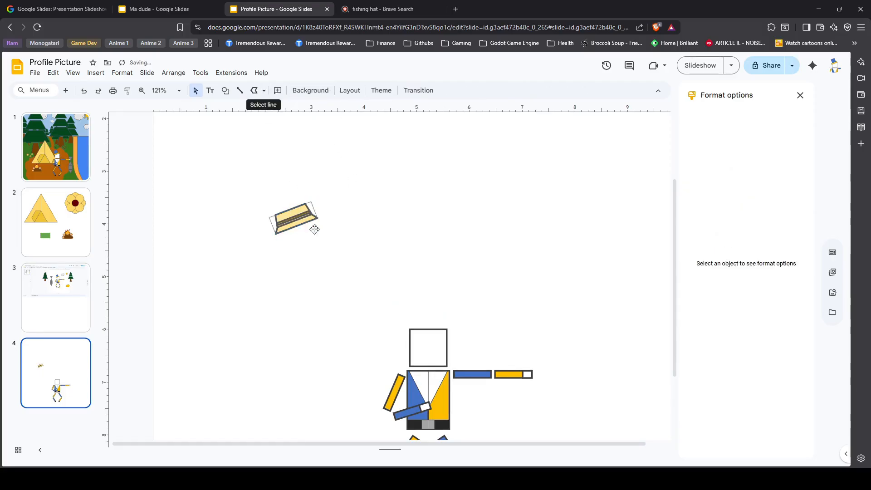
left_click_drag(244, 190, 394, 268)
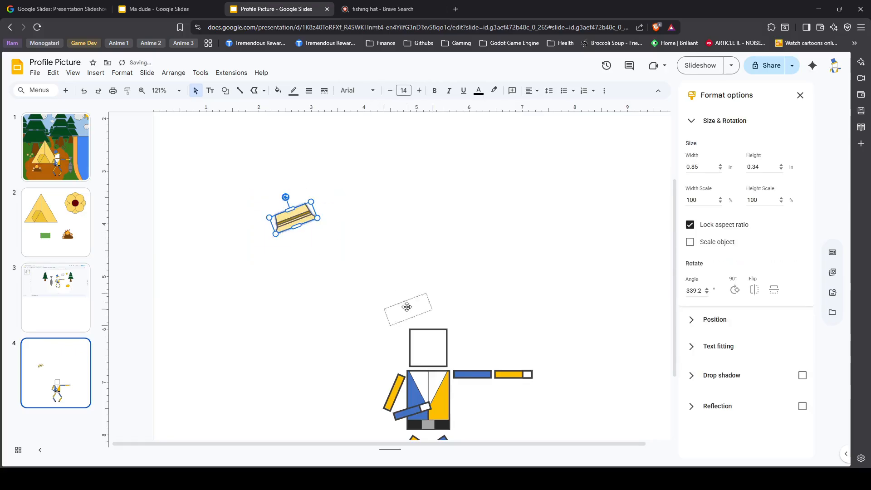
scroll(393, 302, "up", 10)
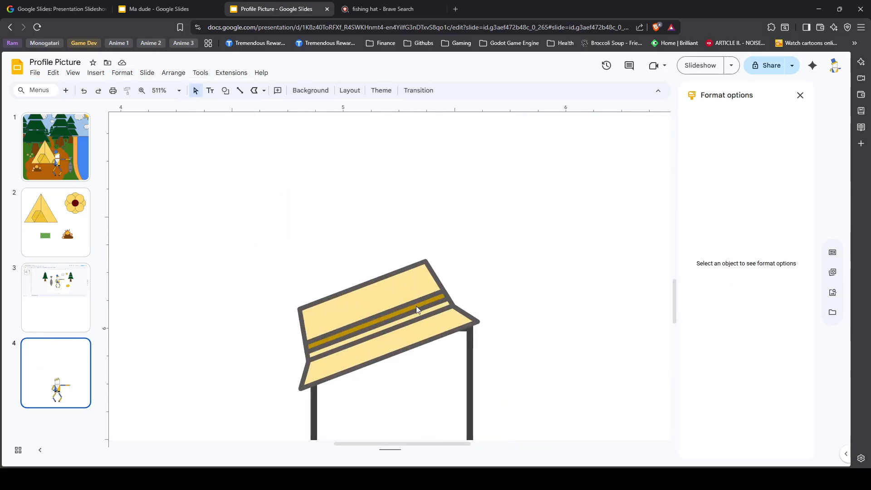
scroll(590, 321, "down", 5)
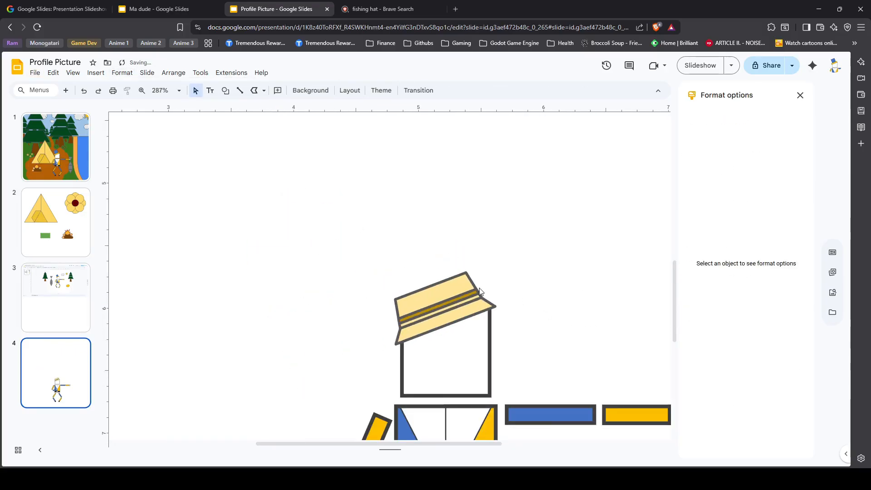
left_click_drag(458, 282, 284, 168)
scroll(411, 252, "down", 10)
scroll(460, 306, "up", 2)
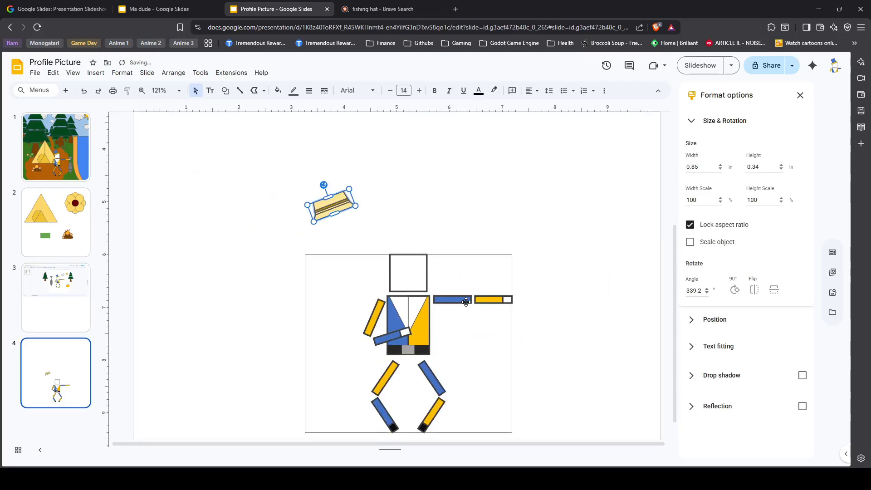
left_click_drag(396, 6, 0, 223)
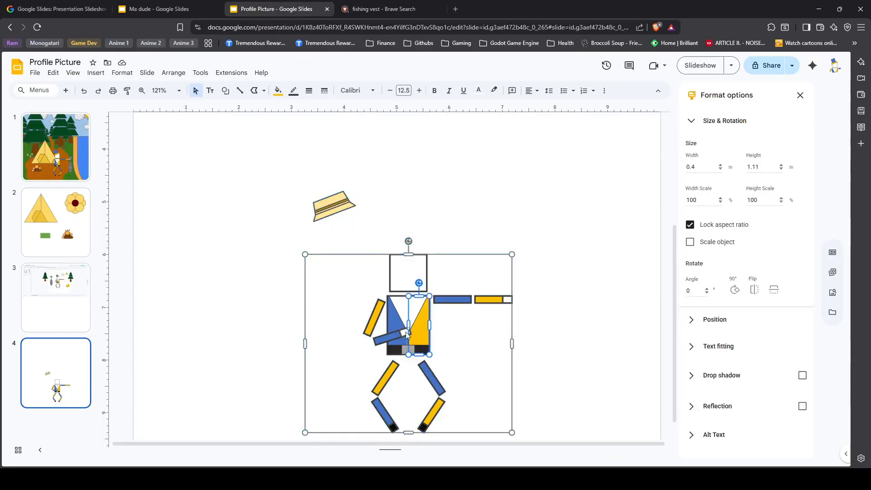
- Recolor the character's torso, arms and legs light yellow, leaving the hands, belt and shoes as they are
left_click(575, 336)
scroll(428, 332, "up", 4)
left_click(367, 302)
left_click(366, 302)
left_click(331, 305, "shift")
left_click(355, 342, "shift")
left_click(469, 274, "shift")
left_click(533, 274, "shift")
scroll(426, 355, "down", 2)
left_click(428, 394, "shift")
left_click(278, 90)
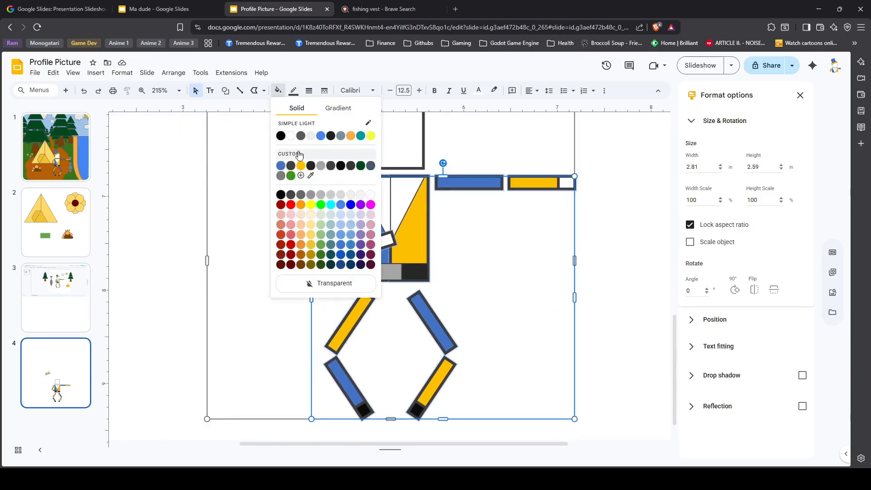
left_click(311, 229)
left_click(241, 259)
scroll(422, 290, "up", 2)
- Remove the white collar triangles and the center line from the character's torso
left_click(422, 290)
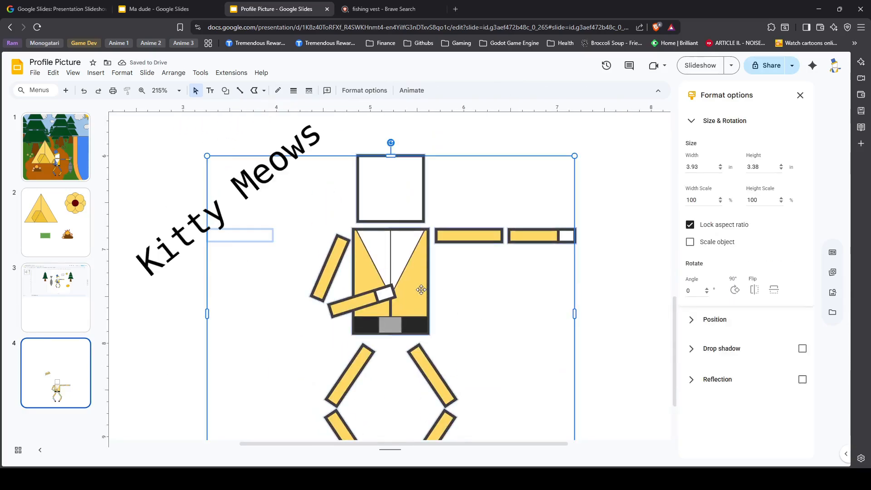
left_click(410, 292)
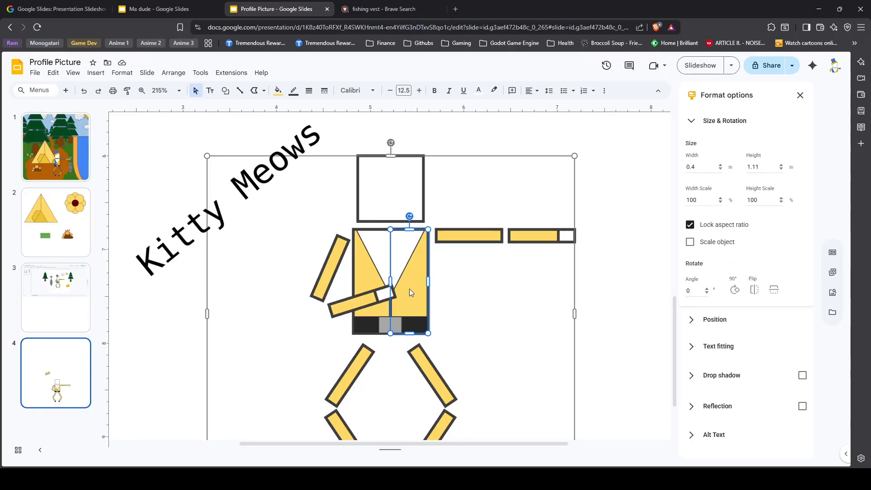
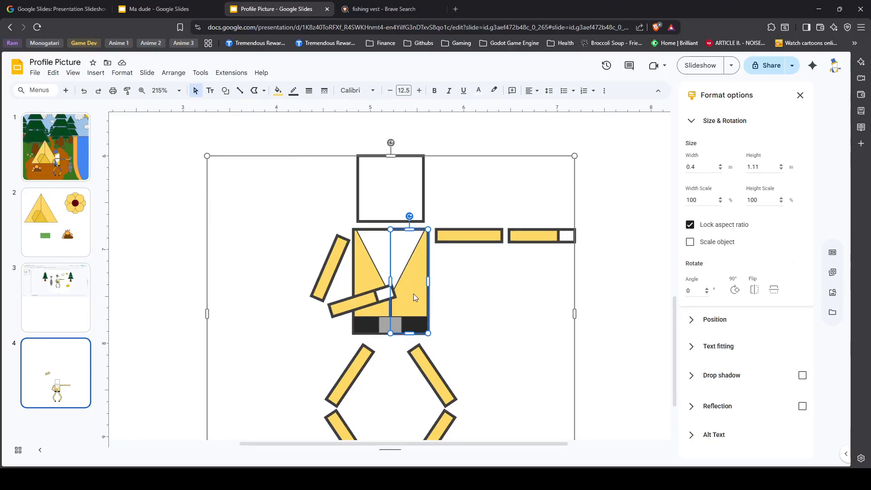
left_click_drag(413, 295, 523, 298)
left_click_drag(509, 332, 421, 295)
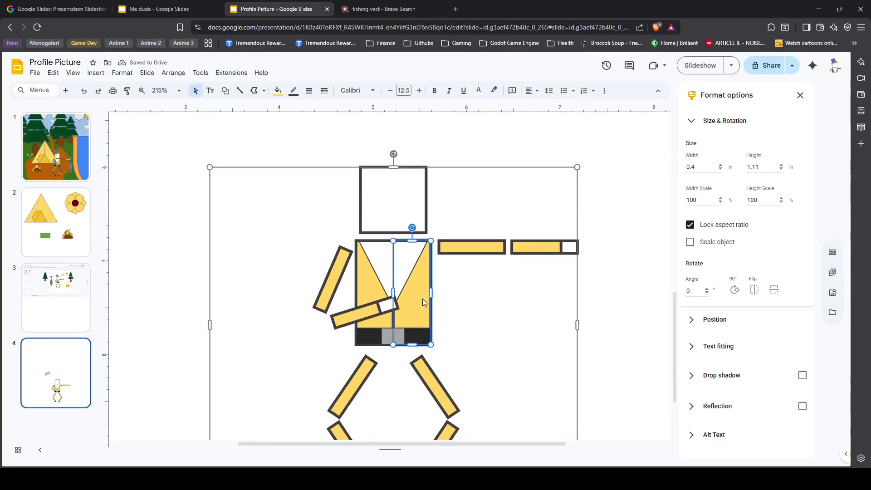
left_click_drag(517, 317, 403, 306)
scroll(433, 282, "down", 1)
key("Delete")
left_click_drag(424, 224, 547, 264)
key("Delete")
left_click(538, 268)
key("Delete")
scroll(539, 274, "up", 2)
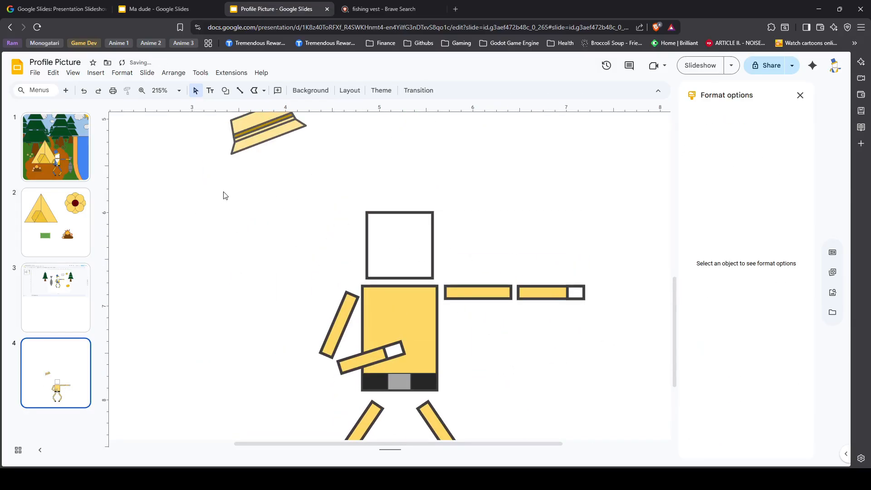
- Insert a trapezoid, rotate it to 270° and place it over the torso's left half
left_click(93, 74)
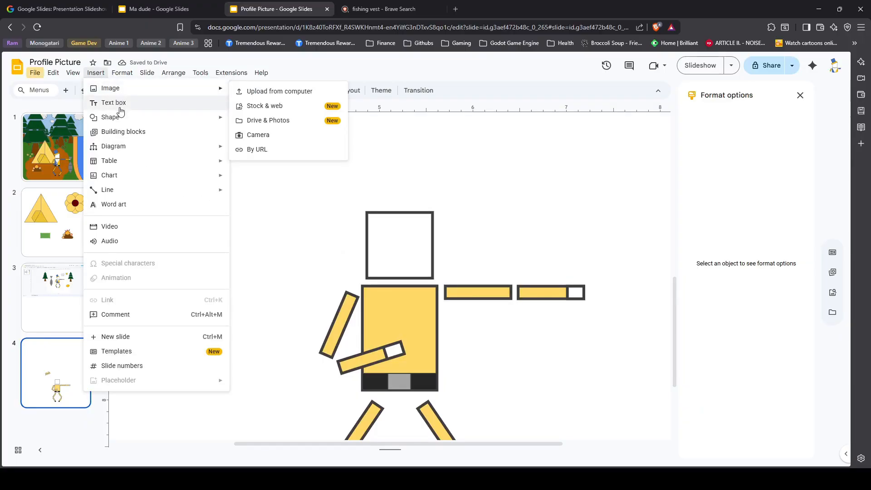
mouse_move(121, 118)
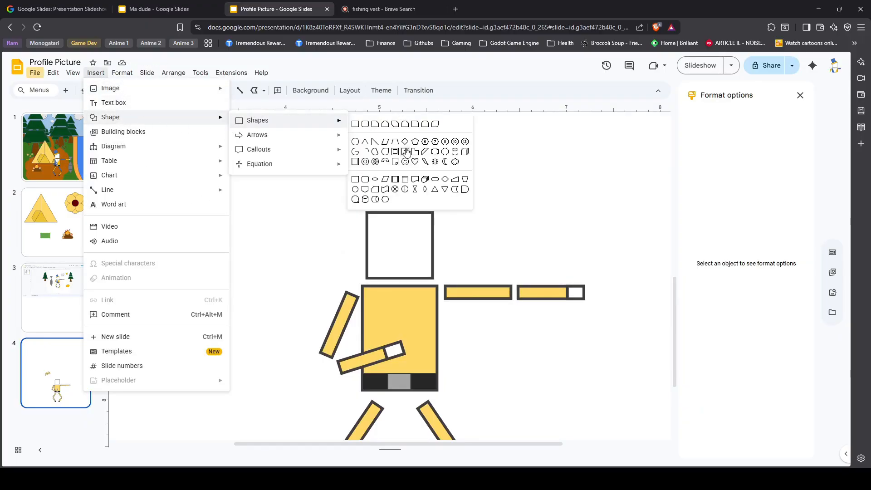
left_click(393, 144)
left_click(422, 325)
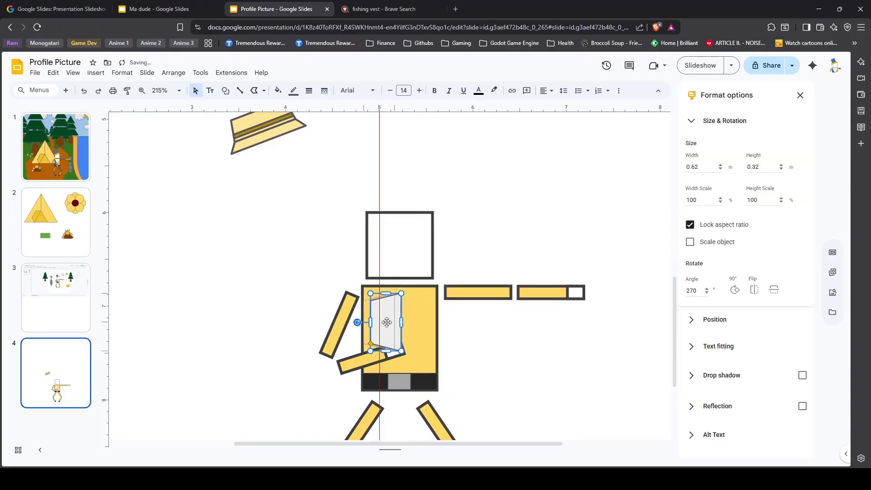
scroll(384, 322, "up", 5)
left_click_drag(327, 320, 328, 328)
left_click_drag(368, 322, 389, 321)
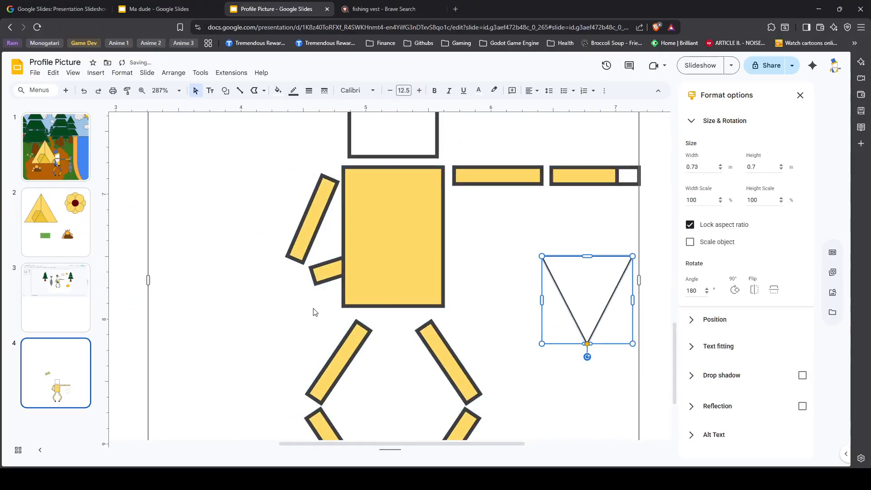
- Undo the recent torso edits to remove the inverted triangle and bring back the torso's center line
left_click_drag(572, 245, 475, 269)
scroll(284, 290, "up", 2)
scroll(284, 289, "down", 2)
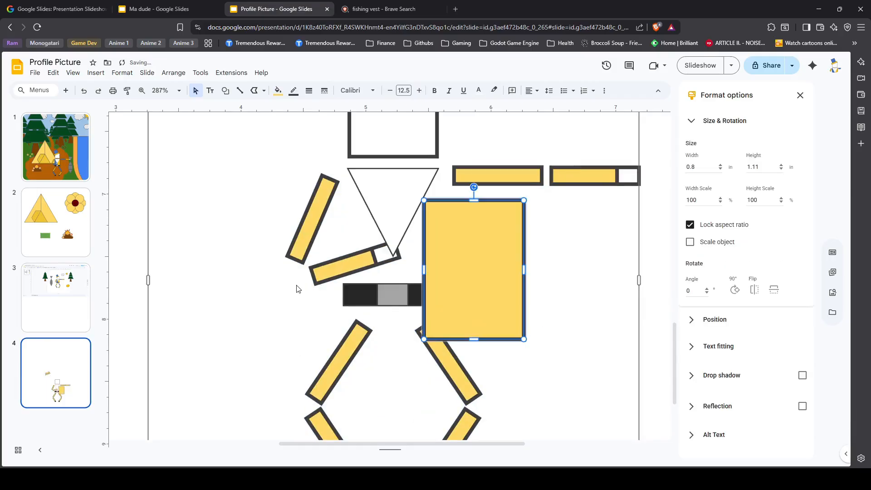
scroll(452, 378, "down", 5)
key("ctrl+z")
key("ctrl+z")
scroll(450, 375, "up", 5)
right_click(291, 311)
left_click(321, 388)
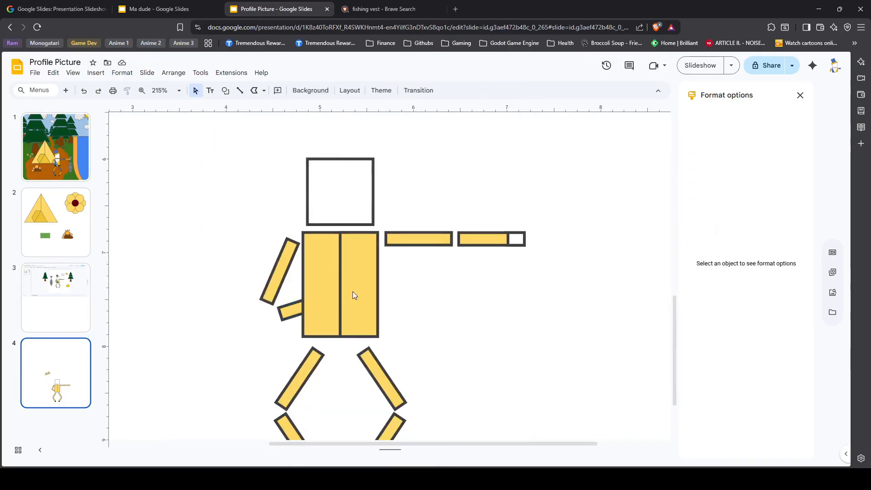
- Ungroup the character's two torso halves
scroll(353, 293, "up", 3)
right_click(373, 331)
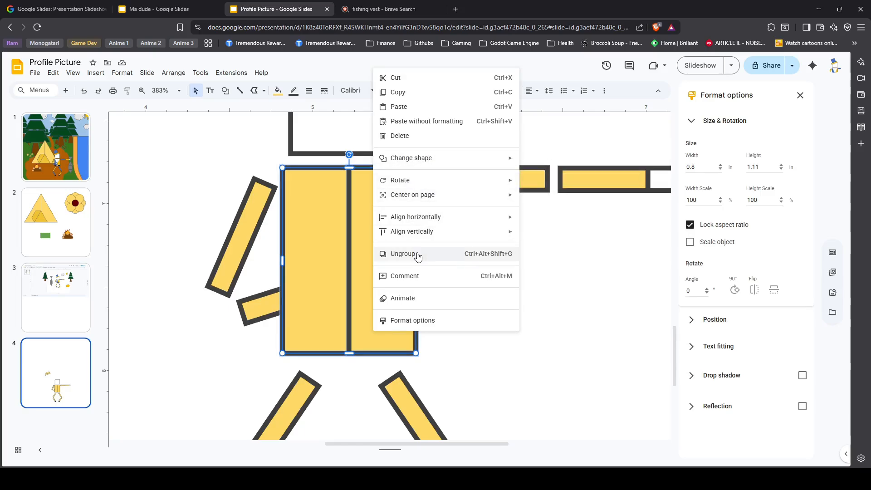
left_click(418, 254)
right_click(396, 272)
left_click(425, 353)
left_click(370, 290)
right_click(354, 291)
left_click(392, 389)
- Arrange the stacking order so the left forearm, its hand and the belt lie in front of the torso
scroll(393, 386, "down", 5)
right_click(407, 307)
left_click(436, 353)
right_click(408, 318)
left_click(456, 341)
right_click(418, 327)
left_click_drag(363, 272, 465, 374)
right_click(405, 317)
left_click(377, 338)
left_click(420, 333)
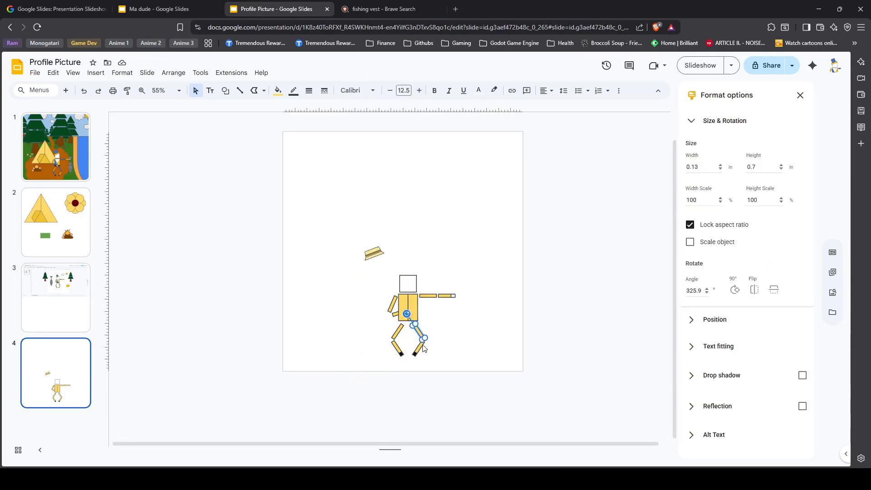
scroll(435, 363, "up", 5)
left_click(544, 335)
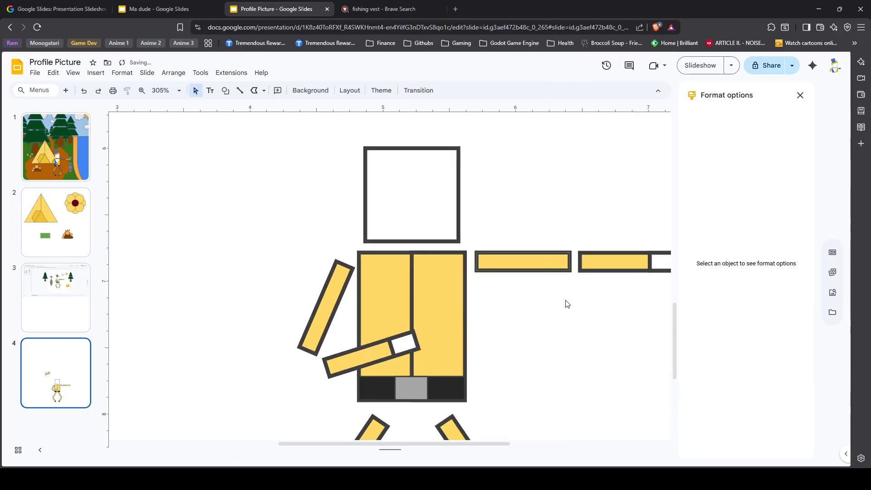
- Paste the rotated trapezoid and fit it to the torso's left half at about 0.86 by 0.39 in
key("ctrl+v")
left_click_drag(376, 251, 377, 251)
scroll(348, 278, "up", 3)
left_click(333, 230)
left_click(341, 230)
left_click_drag(335, 230, 446, 277)
scroll(432, 231, "down", 6)
scroll(418, 232, "up", 4)
scroll(531, 262, "up", 1)
left_click_drag(462, 208, 492, 183)
- Copy the torso's light yellow fill and thick dark outline onto the trapezoid
left_click(529, 259)
left_click(127, 91)
left_click(455, 257)
left_click(198, 288)
left_click(468, 268)
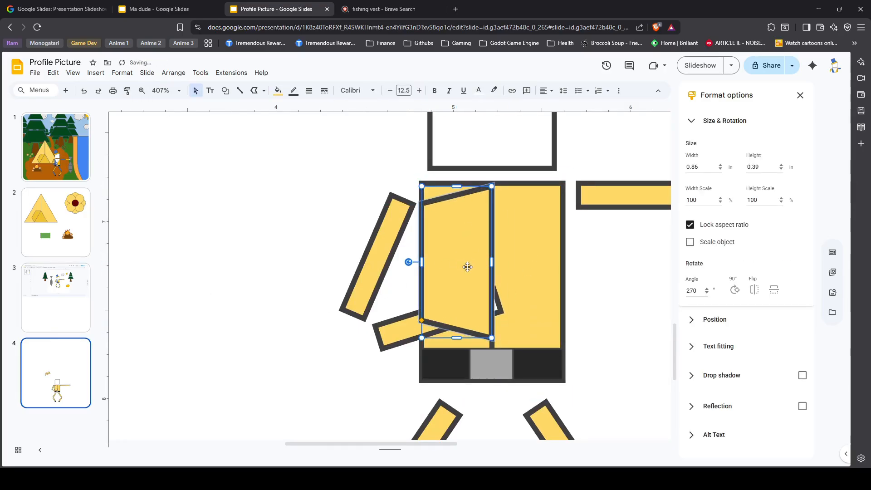
- Extend the trapezoid down to the belt and bring the belt in front of it
left_click_drag(492, 348, 493, 349)
left_click(498, 366)
right_click(498, 367)
mouse_move(526, 293)
left_click(667, 293)
left_click(255, 348)
- Try a different stacking order for the torso halves and the left forearm, and undo the last change
right_click(544, 277)
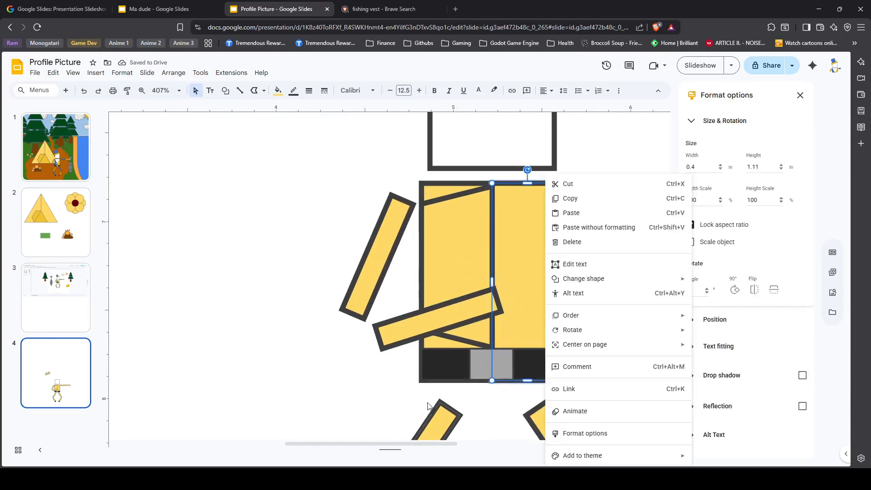
right_click(536, 277)
left_click(436, 188, "shift")
right_click(515, 254)
scroll(592, 299, "down", 4)
left_click(511, 313)
right_click(511, 313)
mouse_move(537, 315)
left_click(685, 348)
left_click(466, 346)
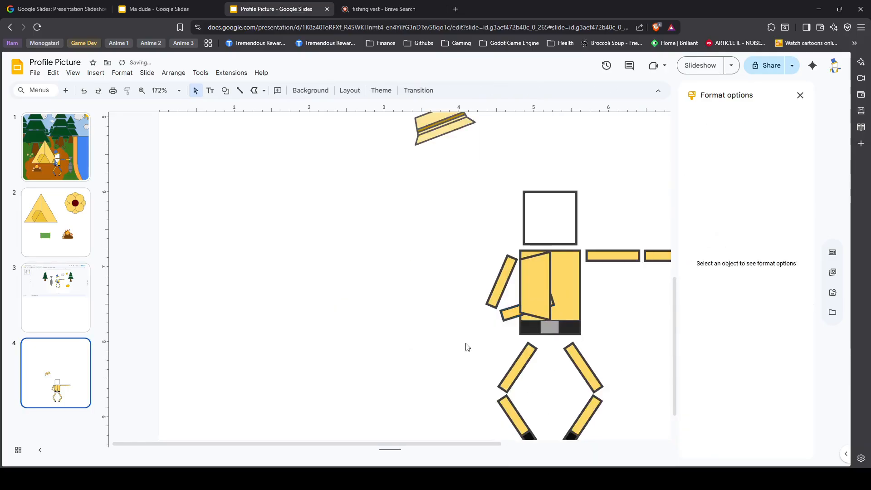
key("ctrl+z")
- Bring the left forearm and its hand in front of the trapezoid on the torso
scroll(513, 310, "down", 1)
right_click(506, 272)
mouse_move(540, 293)
left_click(678, 297)
left_click(535, 239, "shift")
right_click(535, 238)
mouse_move(560, 250)
left_click(727, 289)
left_click(384, 258)
- Lengthen the trapezoid over the torso's left half to about 1.07 in and check the fishing vest reference photo
scroll(382, 256, "right", 3)
scroll(379, 251, "up", 3)
left_click(430, 234)
left_click_drag(451, 285, 451, 302)
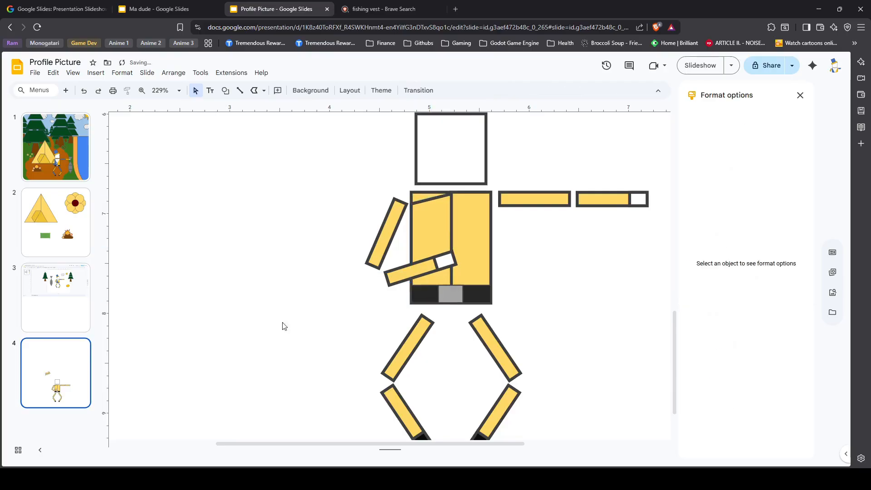
left_click(390, 10)
left_click(293, 10)
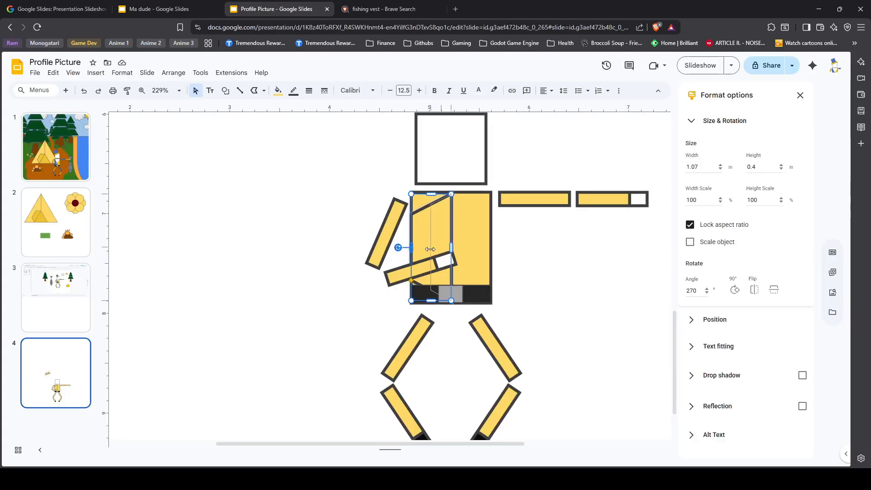
- Move the trapezoid onto the torso's right half and fit its ends to the torso's top and bottom edges
left_click(531, 248)
left_click_drag(448, 229, 491, 249)
left_click(472, 220)
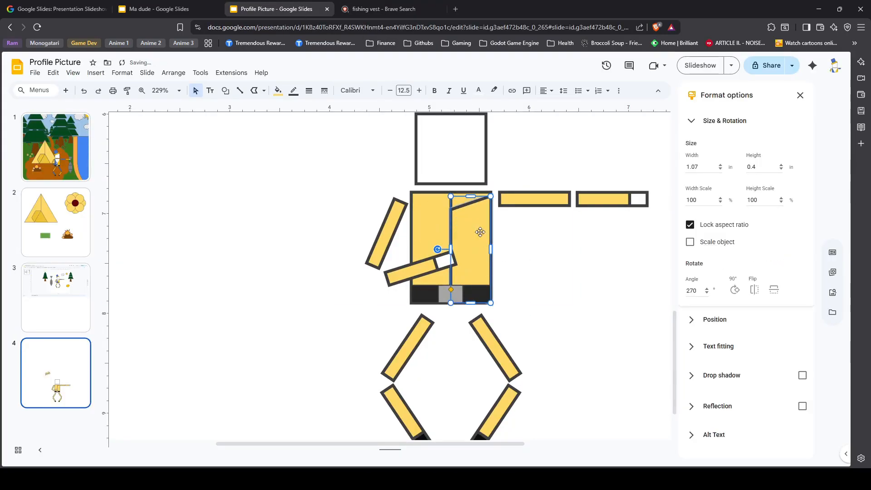
left_click_drag(463, 197, 463, 194)
scroll(463, 195, "up", 4)
scroll(379, 227, "up", 2)
scroll(353, 232, "down", 5)
scroll(363, 298, "up", 4)
mouse_move(391, 357)
left_mouse_down()
mouse_move(403, 357)
mouse_move(391, 373)
left_mouse_up()
scroll(433, 186, "down", 2)
- Give the trapezoid vest panel a custom fill color and compare it with the fishing vest photo
left_click(406, 253)
left_click(278, 91)
left_click(358, 248)
left_click(473, 313)
left_click(397, 313)
left_click(539, 388)
left_click(373, 8)
left_click(279, 9)
- Duplicate the vest panel onto the torso's left half, flip it horizontally and bring the left forearm in front
left_click(391, 273)
key("ctrl+c")
key("ctrl+v")
left_click_drag(413, 281, 350, 257)
left_click(754, 289)
left_click(370, 308)
right_click(367, 308)
mouse_move(418, 257)
left_click(554, 251)
left_click(511, 283)
- Copy the fishing vest photo from Brave Search and paste it onto a new slide after slide 4
left_click(361, 7)
left_click(430, 164)
left_click(275, 7)
left_click(367, 7)
left_click(275, 6)
scroll(333, 283, "down", 8)
key("ctrl+m")
key("ctrl+v")
scroll(313, 254, "up", 2)
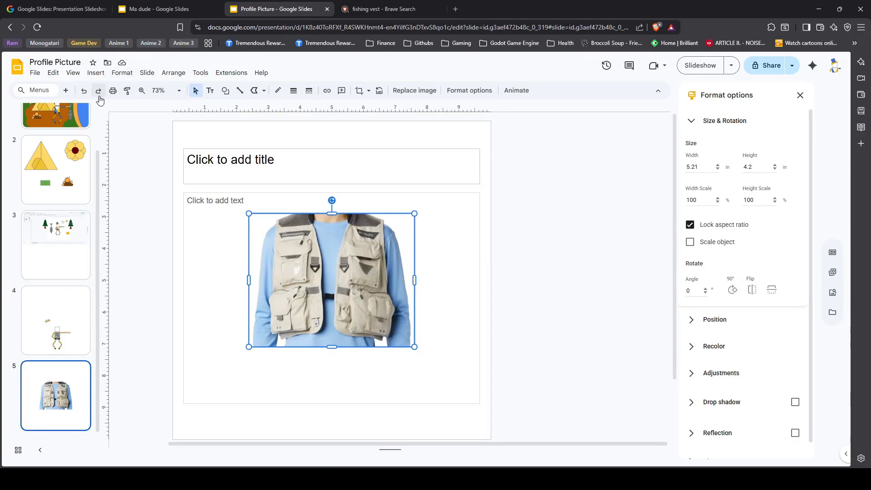
- Draw a rectangle about 3.7 by 3.9 in over the vest photo, with a transparent fill and a thick gray outline
left_click(95, 73)
mouse_move(110, 117)
left_click(322, 120)
left_click_drag(272, 224, 389, 348)
left_click_drag(352, 280, 350, 274)
right_click(350, 274)
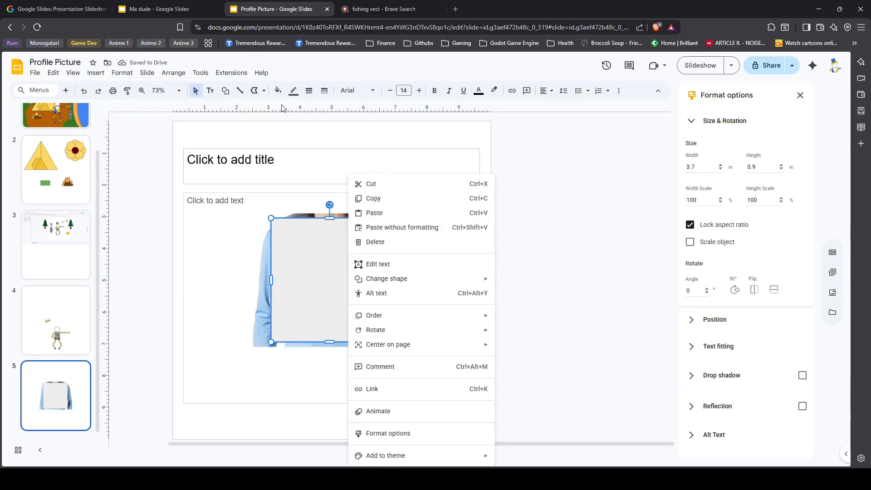
left_click(278, 90)
left_click(297, 247)
left_click(310, 92)
- Add an unfilled rectangle inside the vest outline and fit its edges to the parts of the vest front
left_click(96, 73)
left_click_drag(331, 220, 323, 250)
mouse_move(110, 117)
mouse_move(257, 121)
left_click(356, 126)
left_click(327, 236)
left_click_drag(332, 294, 332, 350)
left_click(279, 90)
left_click_drag(335, 298, 386, 339)
- Add another rectangle to mark off the vest's front panels below the shoulder section
left_click(96, 73)
mouse_move(110, 117)
mouse_move(256, 120)
left_click(357, 126)
left_click(272, 250)
key("Escape")
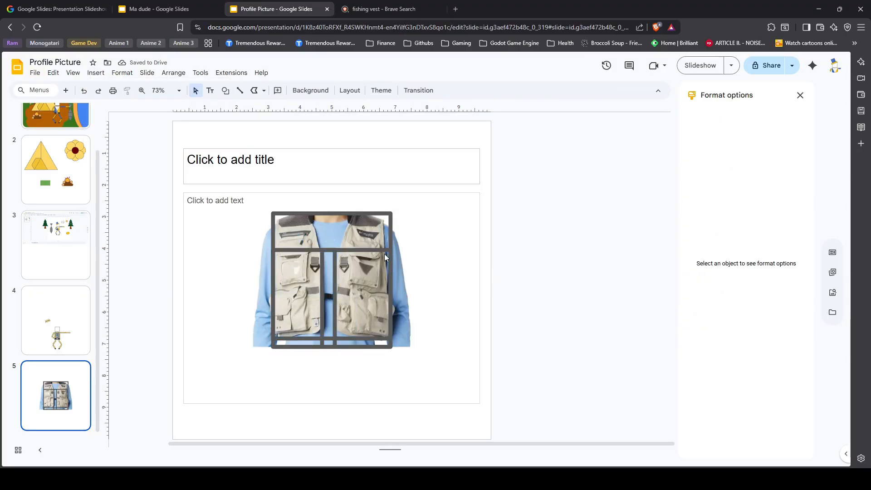
- Insert a parallelogram and fit it over the vest's upper section as one slanted shoulder piece
left_click(374, 167)
left_click(343, 220)
key("Delete")
left_click(225, 90)
mouse_move(257, 107)
left_click(374, 129)
left_click(304, 239)
left_click_drag(335, 253, 350, 214)
left_click_drag(393, 231, 399, 232)
left_click(429, 245)
left_click(345, 232)
- Duplicate the slanted shoulder piece, flip it horizontally and place it on the vest's opposite shoulder
left_click(475, 234)
scroll(474, 235, "up", 6)
left_click(416, 193)
key("ctrl+d")
left_click(755, 290)
left_click_drag(469, 200, 323, 189)
- Move the vest photo to the side of the drawing and delete the slide's empty text placeholder
left_click(545, 253)
left_click(528, 277)
left_click_drag(528, 278, 864, 303)
scroll(312, 145, "down", 3)
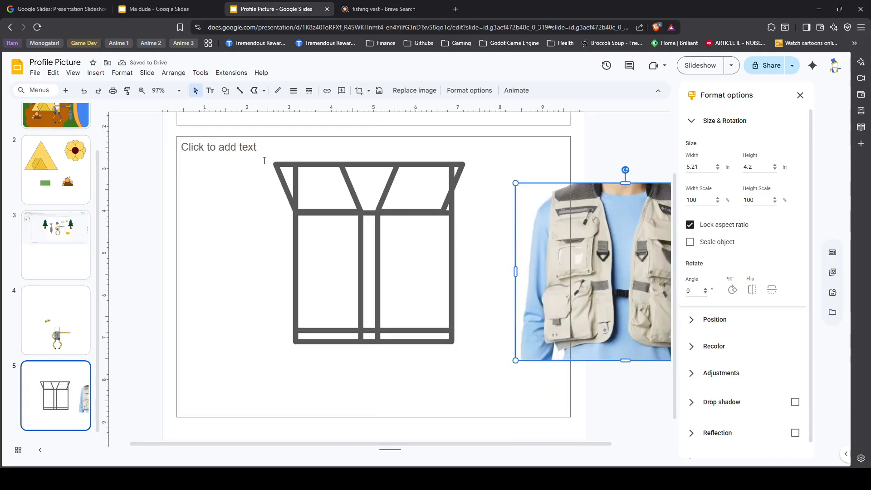
left_click(263, 160)
key("Delete")
scroll(254, 218, "up", 2)
- Fill all the shapes of the drawn vest with light blue
left_click_drag(249, 232, 481, 431)
left_click_drag(222, 152, 508, 420)
left_click(278, 90)
left_click(341, 234)
left_click(240, 277)
- Fill the vest's front panel with pale cream and adjust the stacking order where it meets the centre strip
left_click(344, 307)
left_click(279, 91)
left_click(311, 214)
left_click(369, 368)
right_click(369, 368)
left_click(540, 165)
- Move the shoulder pieces aside, nudge the centre strip into line, and put the shoulder pieces back
left_click_drag(422, 234, 522, 193)
left_click(375, 295)
left_click_drag(318, 222, 221, 207)
left_click_drag(376, 311, 381, 311)
left_click_drag(221, 207, 325, 222)
left_click_drag(513, 181, 418, 222)
left_click(416, 277)
- Copy formatting onto the shoulder pieces and fill both of them with gray
left_click(127, 91)
left_click(316, 225)
left_click(422, 222)
left_click(222, 249)
scroll(509, 280, "down", 3)
scroll(509, 280, "up", 3)
left_click(324, 233)
left_click(429, 234, "shift")
left_click(278, 93)
left_click(321, 165)
left_click(254, 188)
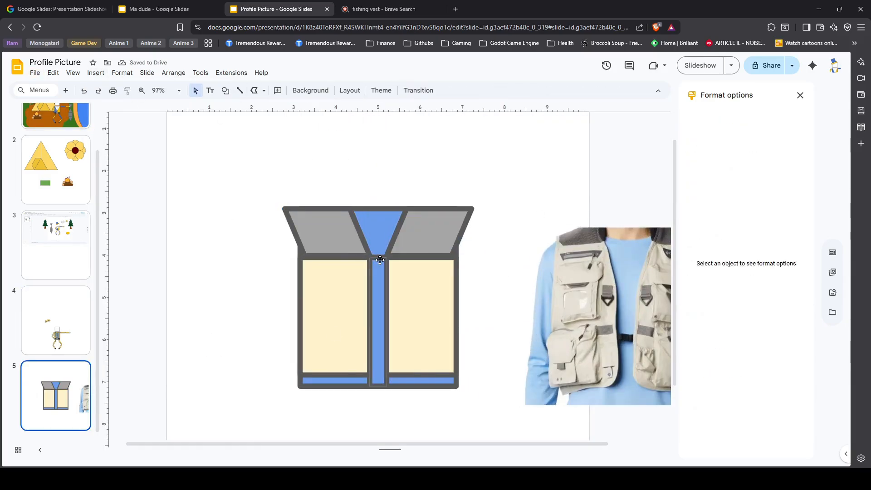
- Duplicate a front panel to realign both sides of the vest and delete the centre strip between them
left_click_drag(455, 316, 370, 316)
key("ctrl+d")
left_click_drag(335, 321, 414, 313)
left_click(378, 318)
key("Delete")
- Move the vest reference photo clear of the slide
left_click_drag(590, 327, 749, 114)
scroll(568, 291, "down", 4)
left_click(565, 295)
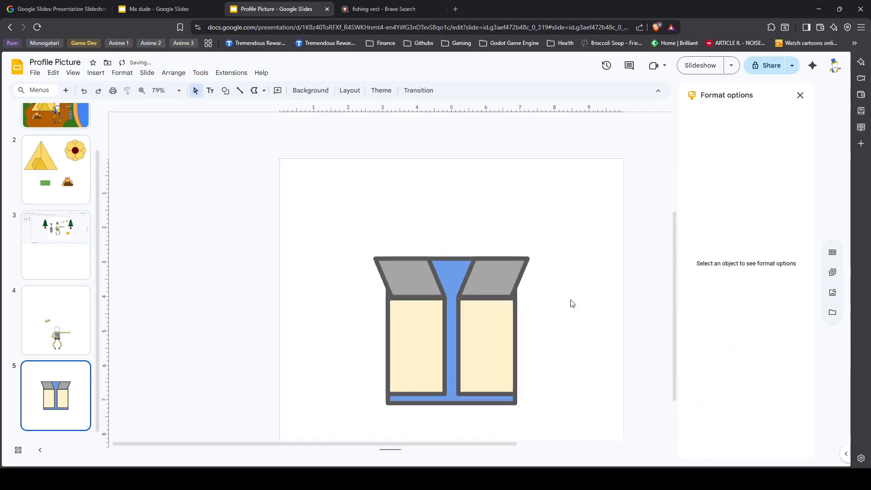
- Insert a rectangle about 0.95 in square over the gap between the front panels for the vest's buckle
scroll(561, 329, "up", 3)
left_click(96, 72)
mouse_move(110, 117)
mouse_move(258, 120)
left_click(355, 126)
left_click(411, 353)
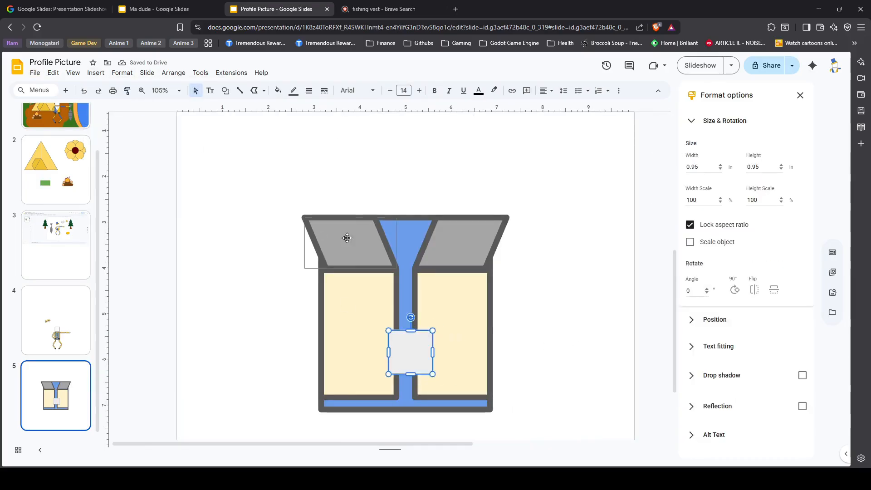
- Copy the finished vest to slide 4, shrink it and place it in the slide's upper right corner
scroll(576, 286, "down", 3)
left_click(576, 286)
left_click_drag(340, 211, 575, 407)
left_click(56, 320)
key("ctrl+v")
left_click_drag(481, 309, 573, 279)
left_click_drag(615, 352, 553, 294)
left_click_drag(472, 390, 590, 182)
- Paste a second copy of the vest, scale it down and place it over the character's torso
key("ctrl+v")
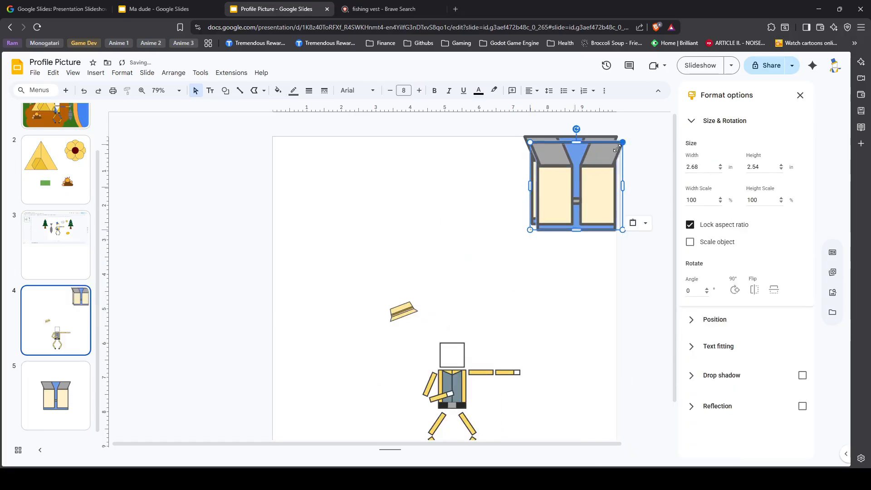
left_click_drag(623, 231, 563, 174)
left_click_drag(548, 159, 453, 384)
scroll(356, 352, "up", 10)
left_click(477, 372)
left_click_drag(430, 445, 418, 445)
scroll(385, 363, "down", 1)
- Delete the old vest from the character's torso and rearrange the stacking order of the pieces
left_click(338, 335)
left_click(311, 391)
key("Delete")
left_click_drag(314, 354, 439, 356)
right_click(309, 368)
left_click(494, 235)
left_click_drag(564, 369, 614, 402)
- Position the small vest on the torso and resize it to about 0.96 by 0.91 in
left_click(386, 282)
left_click_drag(543, 382, 347, 281)
left_click_drag(463, 248, 472, 249)
left_click_drag(380, 163, 380, 155)
left_click(288, 344)
scroll(315, 356, "up", 10)
left_click(338, 279)
scroll(486, 301, "down", 8)
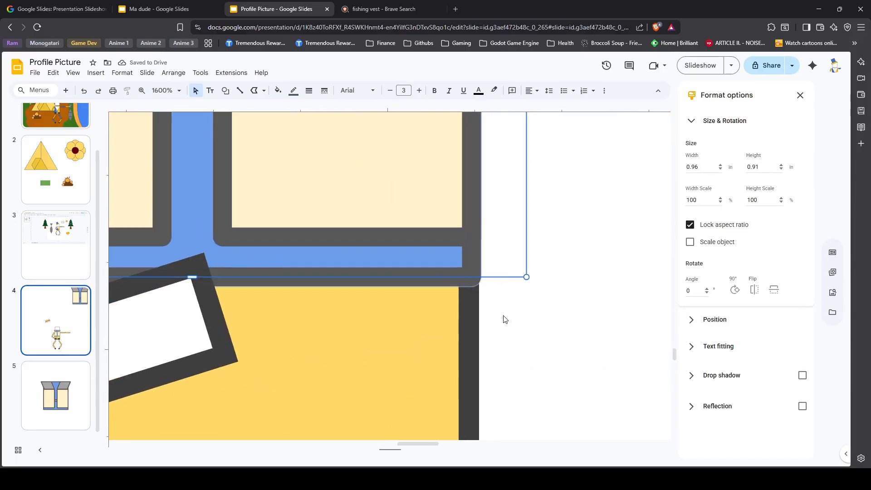
- Move the small vest beside the character and fill the torso with the vest's light blue
left_click_drag(358, 183, 522, 246)
left_click(522, 246)
left_click(278, 90)
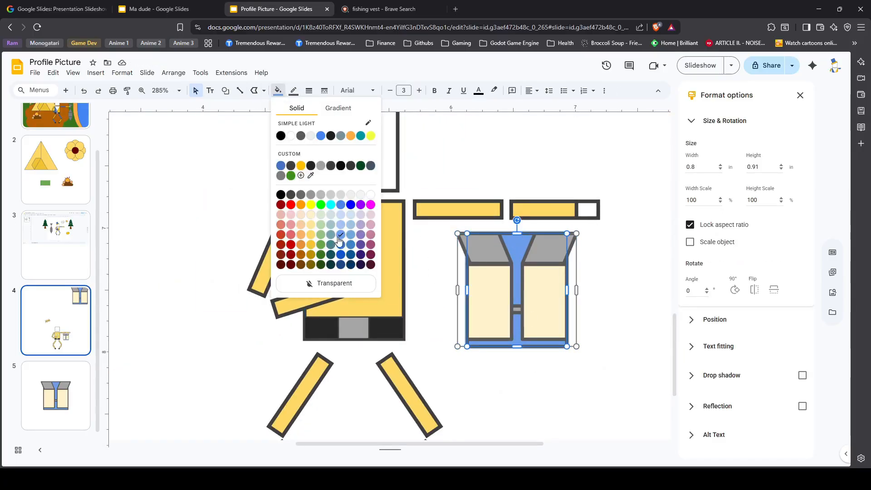
left_click(391, 254)
left_click(278, 90)
left_click(340, 242)
- Copy the small vest's cream front panel and place copies on both sides of the character's torso
left_click(495, 299)
key("ctrl+c")
key("ctrl+v")
left_click_drag(504, 314, 321, 259)
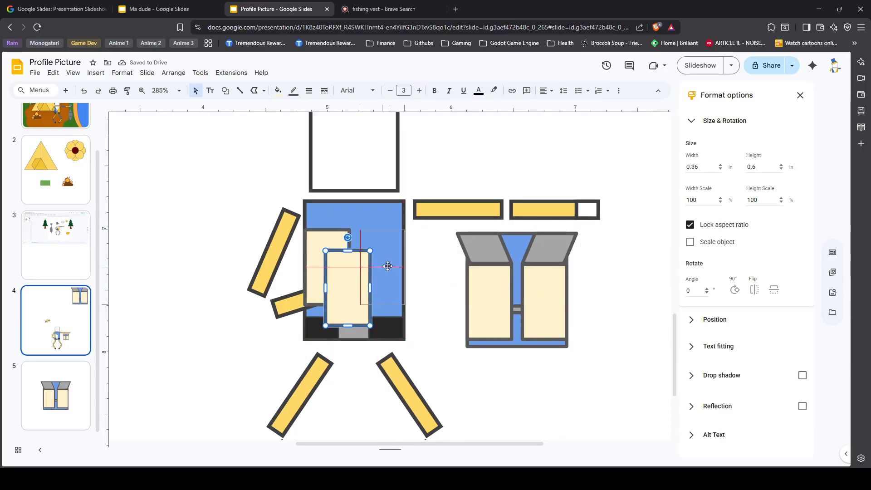
left_click_drag(352, 287, 388, 266)
left_click(295, 266)
- Copy the small vest's first gray shoulder piece and place it above the torso's matching front panel
scroll(295, 267, "up", 3)
double_click(538, 247)
key("ctrl+c")
key("ctrl+v")
left_click_drag(576, 271, 333, 195)
left_click(483, 239)
- Copy the torso's formatting onto the two front panels and the shoulder piece
left_click(400, 198)
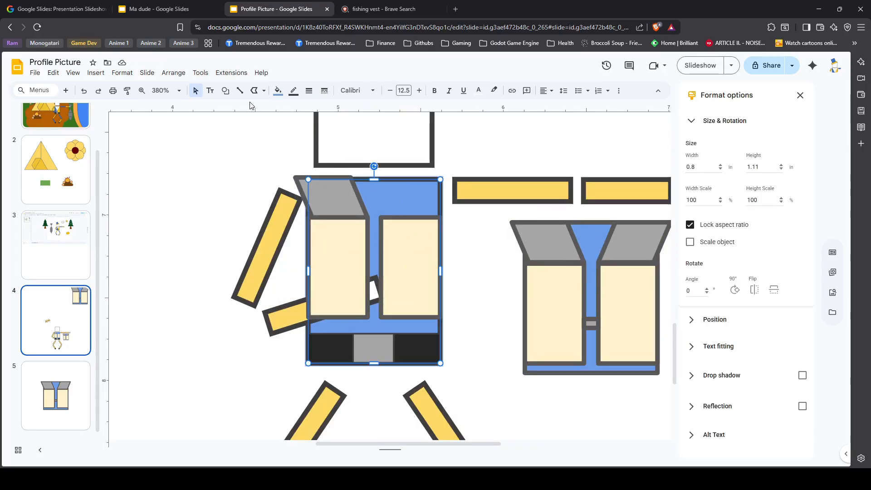
double_click(127, 90)
left_click(410, 263)
left_click(338, 264)
left_click(332, 197)
- Copy the small vest's other shoulder piece and align it above the torso's second front panel
double_click(627, 249)
key("ctrl+c")
key("ctrl+v")
left_click_drag(393, 280, 376, 210)
scroll(346, 242, "up", 3)
left_click_drag(420, 159, 428, 158)
- Apply the first shoulder piece's formatting to the newly added shoulder piece
left_click(236, 164)
left_click(127, 90)
left_click(422, 164)
left_click(516, 258)
- Fill both front panels on the character's torso with light yellow
scroll(517, 258, "down", 3)
scroll(516, 258, "up", 2)
left_click(392, 320)
left_click(454, 322, "shift")
left_click(278, 91)
left_click(311, 227)
- Bring the character's bent forearm and hand to the front of the vest
left_click(429, 373)
left_click(342, 391, "shift")
right_click(342, 391)
mouse_move(408, 189)
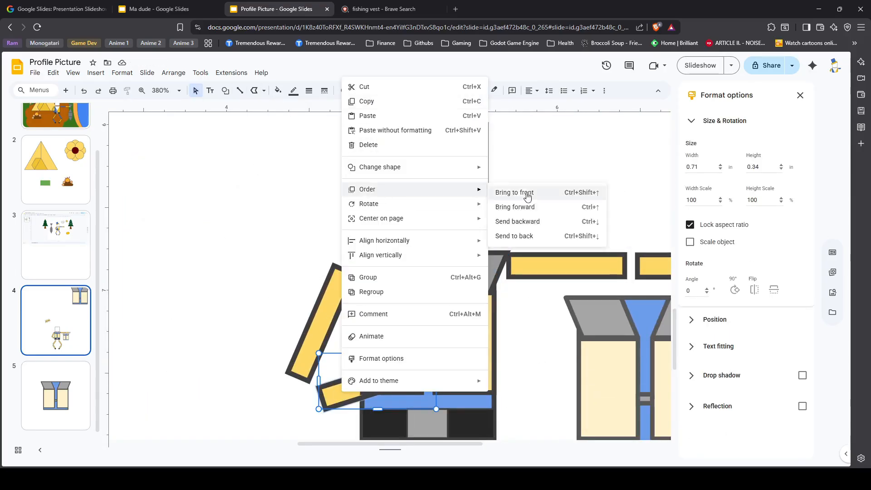
left_click(524, 195)
- Fill the character's arm segments with the shirt's light blue
scroll(522, 375, "up", 3)
left_click(275, 94)
left_click(340, 237)
- Change the border formatting of the character's two front panels and two shoulder pieces together
left_click(357, 313)
left_click(453, 313, "shift")
left_click(463, 237, "shift")
left_click(348, 237, "shift")
left_click(122, 73)
mouse_move(148, 183)
mouse_move(325, 246)
left_click(404, 247)
left_click(189, 188)
- Delete the leftover small vest copy beside the character
scroll(335, 185, "down", 3)
left_click(486, 354)
key("Delete")
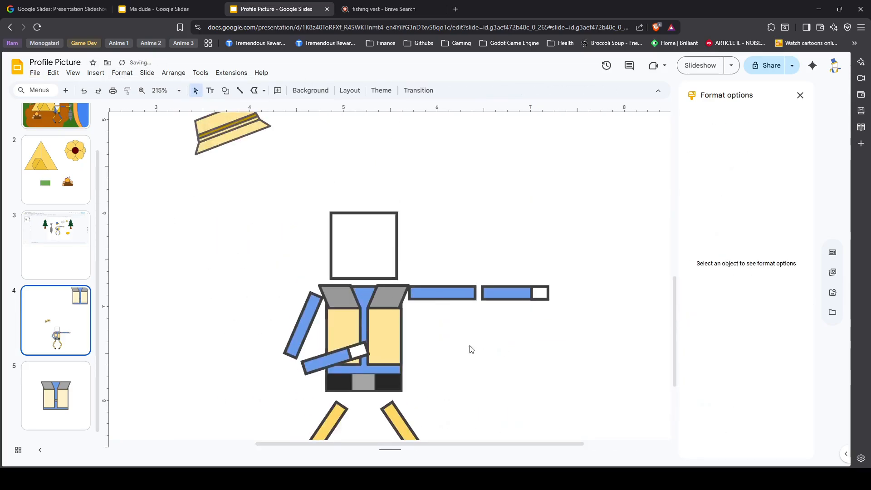
scroll(347, 351, "up", 3)
left_click(225, 94)
left_click_drag(388, 273, 437, 334)
key("ctrl+z")
- Paste the small vest buckle, scale it down and place it across the character's front vest opening
left_click(423, 304)
key("ctrl+v")
scroll(384, 345, "up", 3)
left_click_drag(399, 248, 423, 250)
left_click_drag(467, 207, 421, 262)
scroll(404, 281, "down", 3)
scroll(404, 285, "down", 2)
- Fill the buckle on the character's vest with dark grey
left_click(279, 91)
left_click(302, 148)
left_click(627, 178)
scroll(628, 179, "up", 3)
left_click(489, 168)
scroll(538, 297, "down", 5)
left_click(539, 300)
- Try darker yellow fills on the character's four leg segments
scroll(537, 369, "down", 3)
left_click(448, 325)
left_click(366, 325, "shift")
left_click(362, 383, "shift")
left_click(452, 383, "shift")
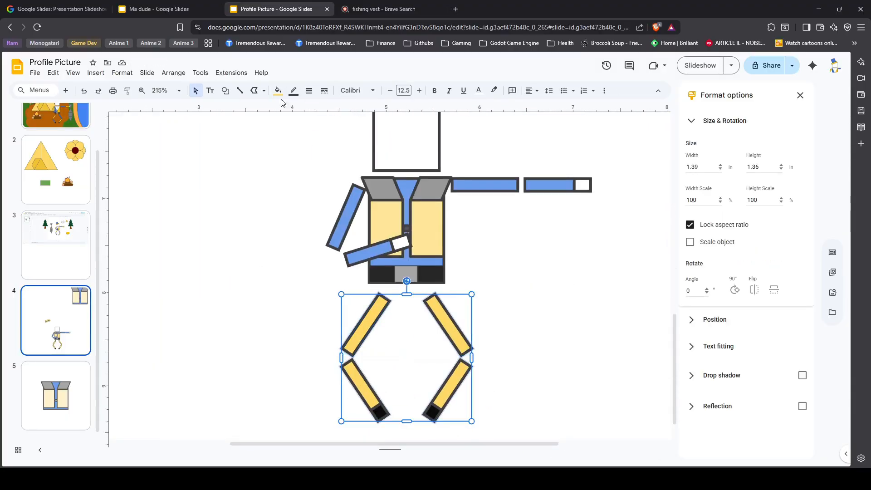
left_click(278, 90)
left_click(348, 257)
left_click(314, 255)
left_click(278, 90)
left_click(312, 264)
left_click(476, 302)
- Fill the character's four leg segments with grey
scroll(477, 302, "down", 3)
left_click(456, 343)
left_click(407, 346, "shift")
left_click(278, 91)
left_click(320, 255)
left_click(278, 91)
left_click(331, 264)
left_click(278, 91)
left_click(311, 195)
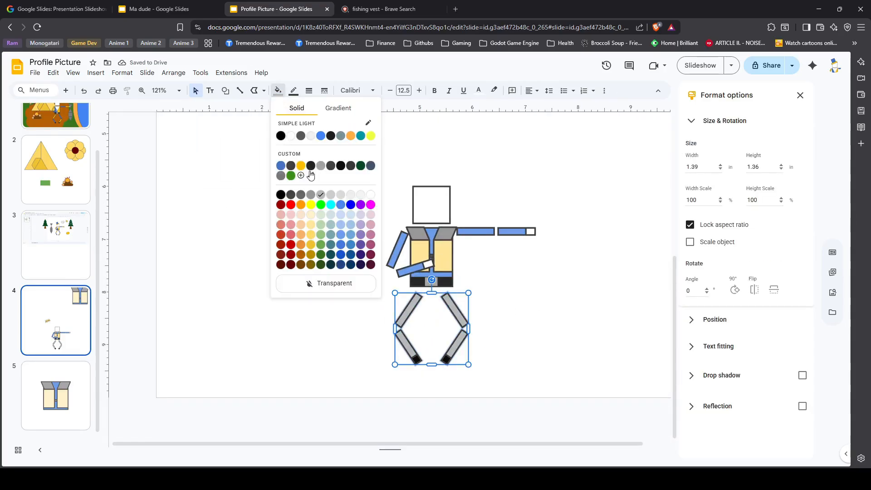
left_click(395, 159)
- Recolor the fishing hat light yellow and place it on top of the character's head
double_click(357, 139)
left_click(278, 91)
left_click(312, 245)
left_click(278, 90)
left_click(313, 226)
left_click_drag(357, 138, 432, 185)
left_click(467, 184)
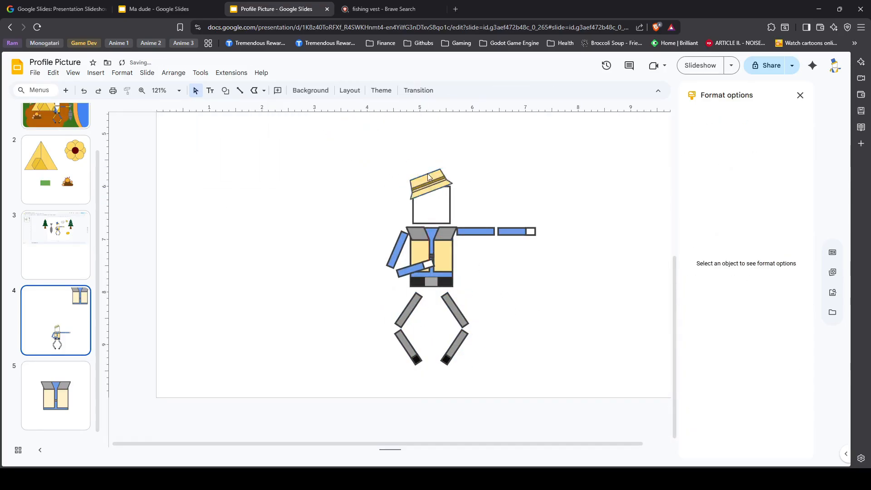
- Draw an inverted yellow trapezoid pocket flap about 0.2 by 0.05 in on one vest panel and duplicate it onto the other
scroll(421, 173, "up", 6)
scroll(566, 198, "down", 6)
scroll(544, 302, "up", 6)
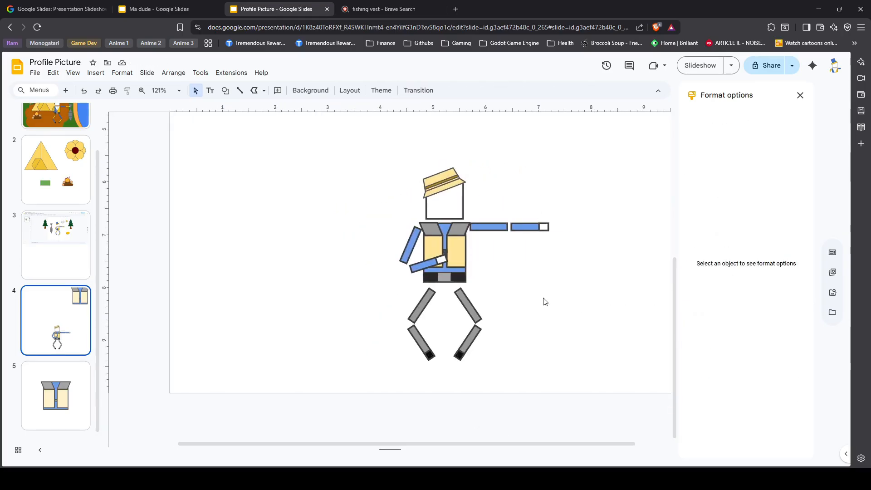
scroll(408, 241, "up", 2)
left_click(225, 91)
mouse_move(247, 108)
left_click(384, 130)
left_click_drag(387, 171, 445, 214)
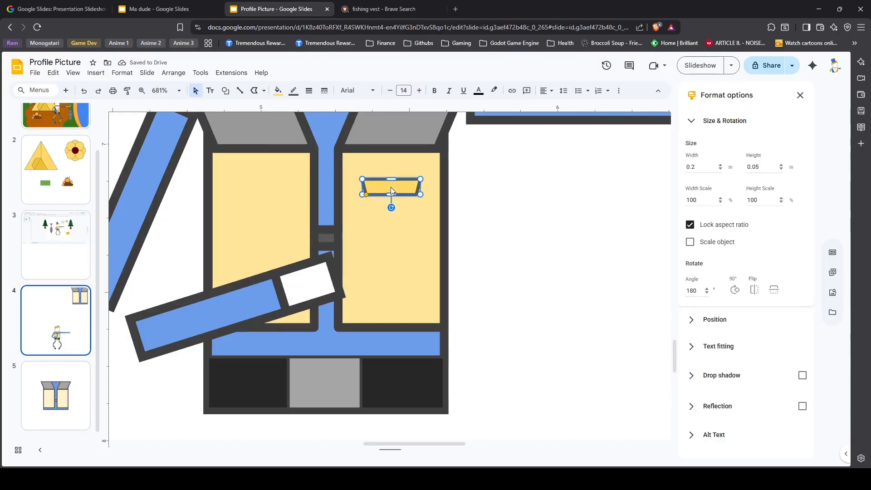
key("ctrl+d")
left_click_drag(441, 240, 263, 190)
scroll(587, 275, "down", 4)
scroll(559, 266, "up", 4)
- Draw a square pocket body about 0.15 in wide over the flap on the left vest panel
left_click(226, 91)
left_click(347, 112)
left_click_drag(323, 234, 366, 278)
scroll(324, 213, "up", 3)
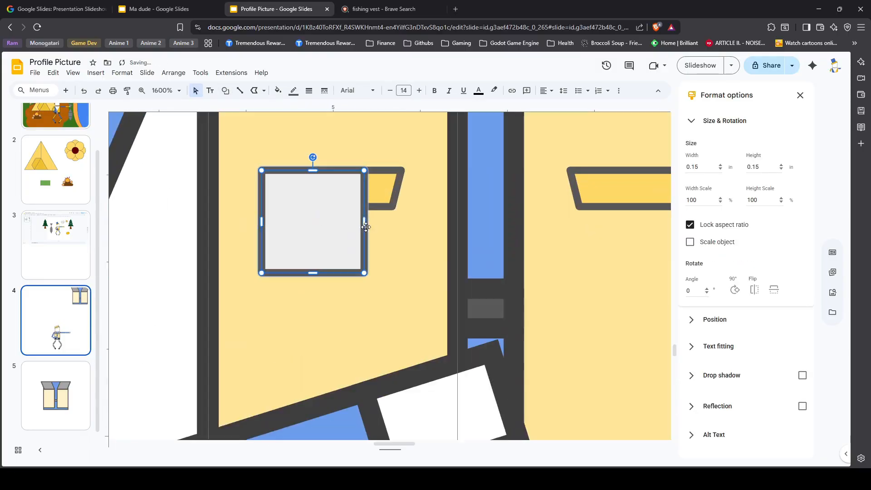
- Fit the pocket square to the flap's width behind the flap and fill it with the same yellow
right_click(342, 190)
left_click_drag(327, 232, 367, 240)
mouse_move(371, 315)
left_click(522, 316)
scroll(345, 236, "down", 4)
scroll(308, 217, "up", 3)
left_click(279, 91)
left_click(310, 198)
left_click(372, 229)
scroll(302, 276, "down", 3)
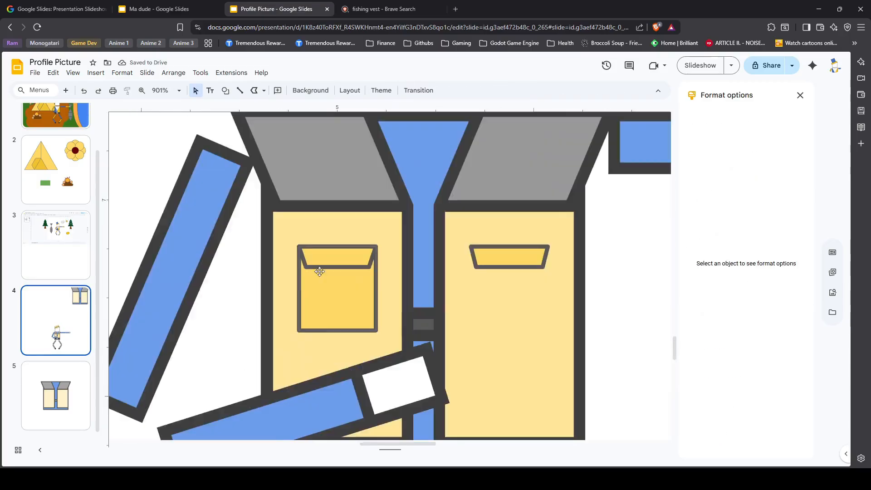
- Replace the lone flap on the right vest panel with a duplicate of the finished left pocket
scroll(301, 276, "up", 3)
left_click(404, 182)
left_click_drag(392, 192, 401, 193)
scroll(311, 289, "down", 6)
scroll(409, 229, "up", 4)
left_click(428, 260)
key("Delete")
left_click(298, 274)
key("ctrl+d")
left_click_drag(368, 355, 459, 305)
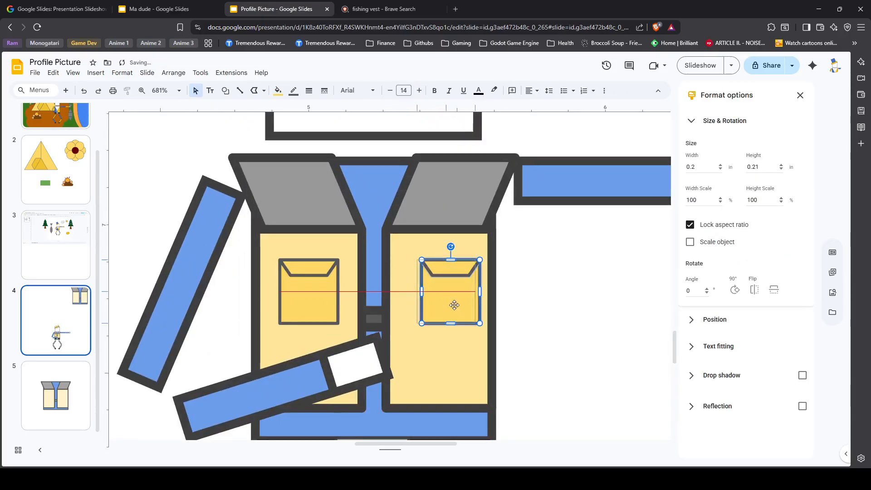
scroll(548, 345, "down", 6)
- Fill the bodies of both vest pockets with light yellow
scroll(521, 346, "up", 6)
left_click(408, 268)
left_click(624, 268, "shift")
left_click(278, 90)
left_click(311, 225)
left_click(278, 90)
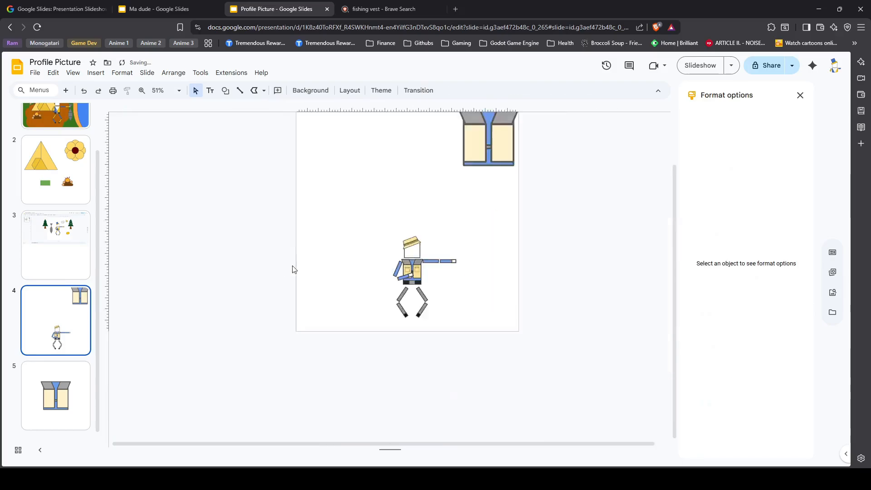
- Fill the flaps of both vest pockets with a darker yellow
scroll(410, 250, "up", 5)
left_click(409, 195)
left_click(278, 91)
left_click(390, 382)
left_click(461, 383, "shift")
left_click(279, 91)
left_click(311, 246)
left_click(198, 254)
scroll(199, 254, "down", 5)
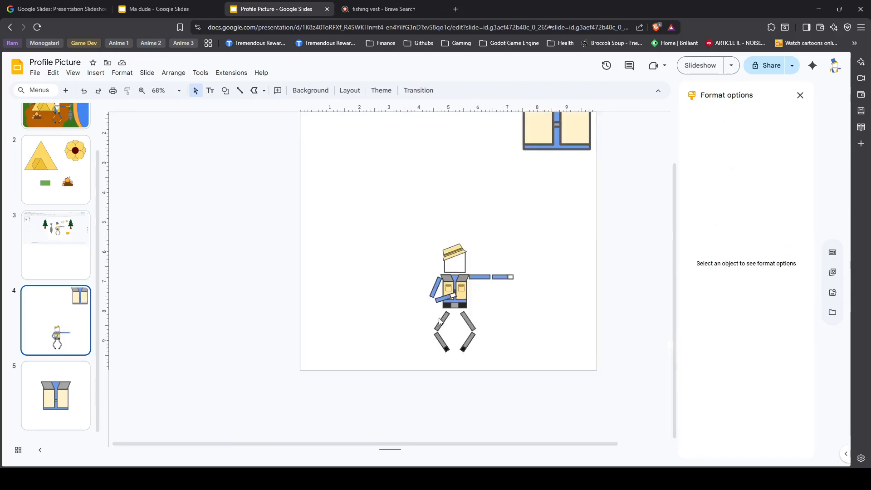
- Fill the character's four leg segments with dark yellow
scroll(482, 268, "up", 2)
left_click(336, 363)
left_click(382, 363, "shift")
left_click(383, 396, "shift")
left_click(278, 90)
left_click(312, 255)
- Delete the fifth slide, which holds the separate large vest drawing
right_click(76, 371)
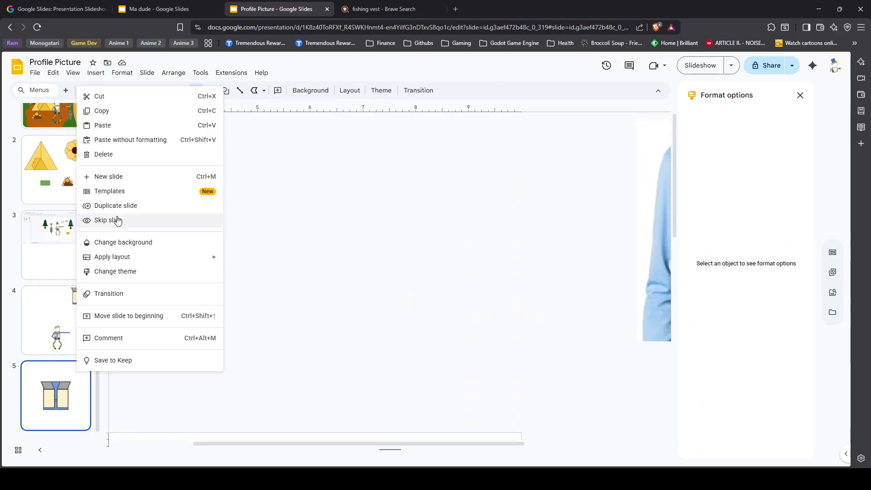
left_click(105, 155)
scroll(348, 388, "down", 6)
- Try a medium yellow fill on the vest pocket
scroll(328, 422, "up", 6)
left_click(381, 245)
left_click(278, 91)
left_click(311, 235)
scroll(454, 236, "down", 5)
scroll(527, 254, "up", 4)
left_click(187, 247)
scroll(363, 263, "down", 5)
scroll(335, 231, "up", 8)
- Thicken the outlines of the vest pockets and flaps and match the character's outline color in dark grey
left_click(235, 295)
left_click(309, 91)
left_click(325, 121)
left_click(235, 264)
scroll(290, 268, "down", 7)
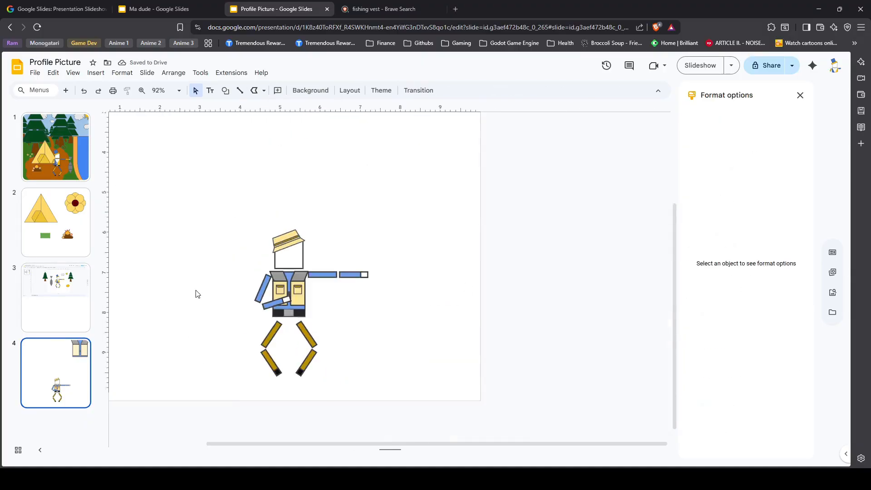
scroll(272, 268, "up", 7)
left_click(253, 264)
left_click(482, 269)
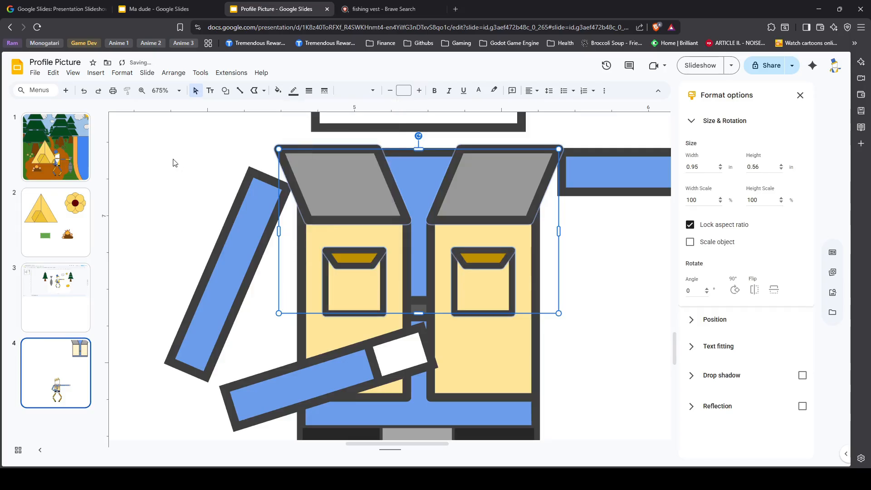
left_click(174, 163)
scroll(234, 257, "down", 6)
scroll(325, 218, "up", 6)
left_click(326, 218)
left_click(294, 91)
left_click(306, 178)
scroll(141, 290, "down", 6)
- Copy the whole dressed character and use it to replace the old character on the first slide
left_click_drag(241, 175, 431, 390)
right_click(289, 261)
left_click(318, 291)
key("ctrl+c")
left_click(56, 147)
left_click(308, 266)
key("Delete")
key("ctrl+v")
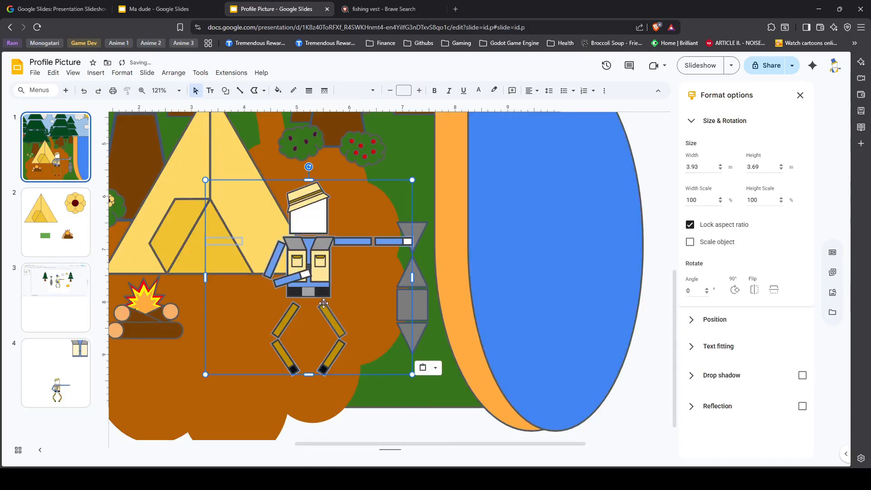
- Preview the campsite scene as a slideshow and check how the dressed character looks in it
left_click(700, 65)
key("Escape")
scroll(330, 306, "down", 5)
left_click(700, 65)
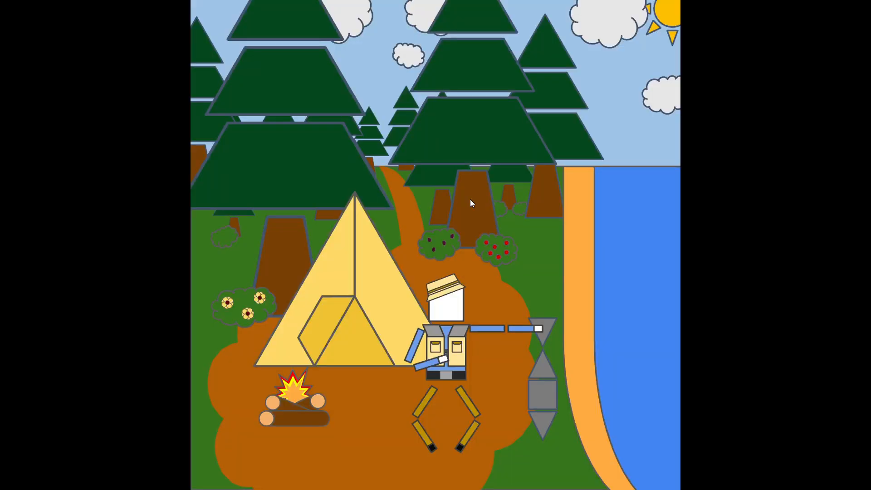
key("Escape")
scroll(392, 280, "up", 5)
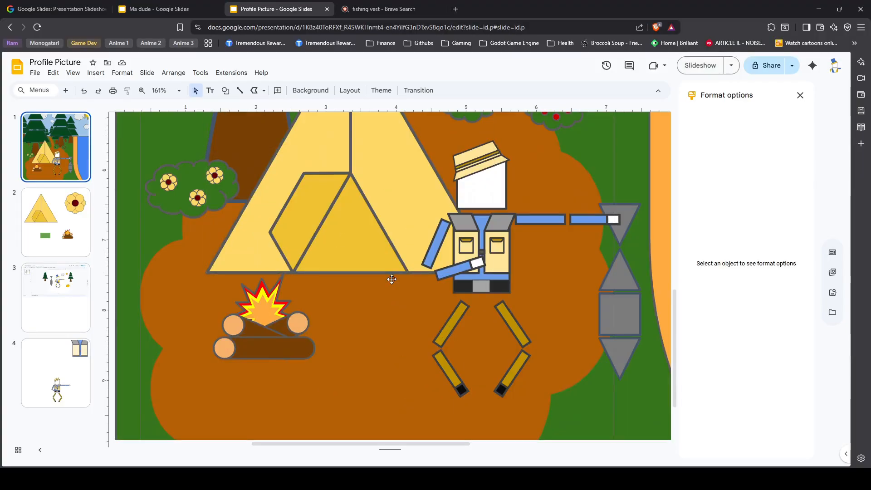
scroll(393, 333, "down", 3)
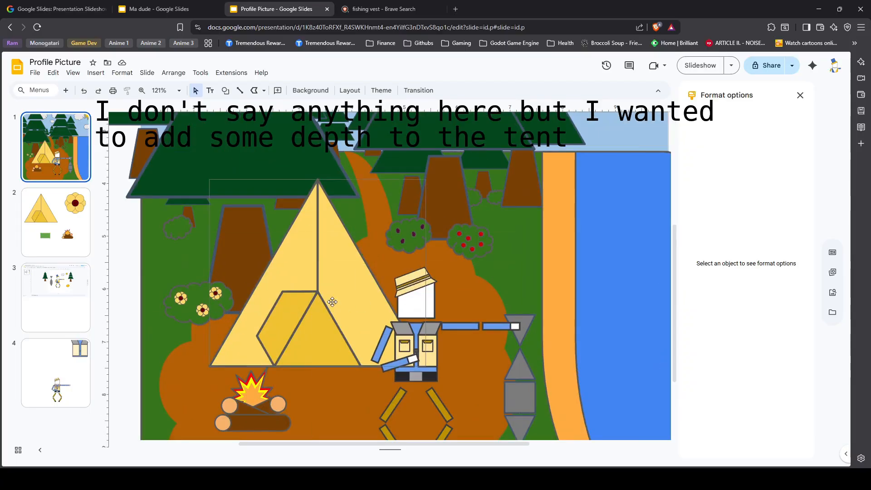
- Insert a triangle over the tent, stretch it to about the tent's height and align its apex with the tent's peak
left_click(312, 301)
left_click(96, 73)
mouse_move(111, 117)
mouse_move(256, 121)
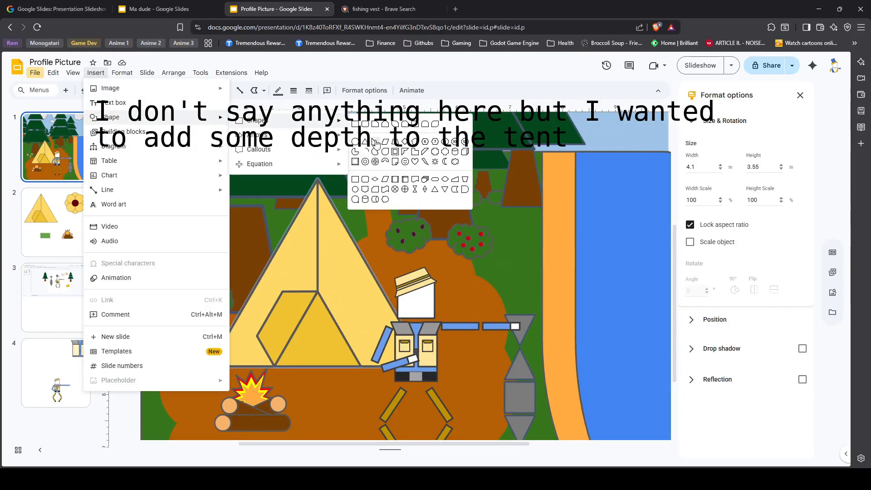
left_click(375, 142)
left_click_drag(374, 256, 426, 300)
left_click_drag(392, 282, 352, 232)
left_click_drag(312, 204, 312, 205)
left_click_drag(343, 222, 426, 366)
left_click_drag(358, 179, 318, 180)
- Try to bring the tent in front of the new triangle
right_click(278, 272)
left_click(280, 309)
right_click(250, 344)
mouse_move(308, 249)
left_click(418, 253)
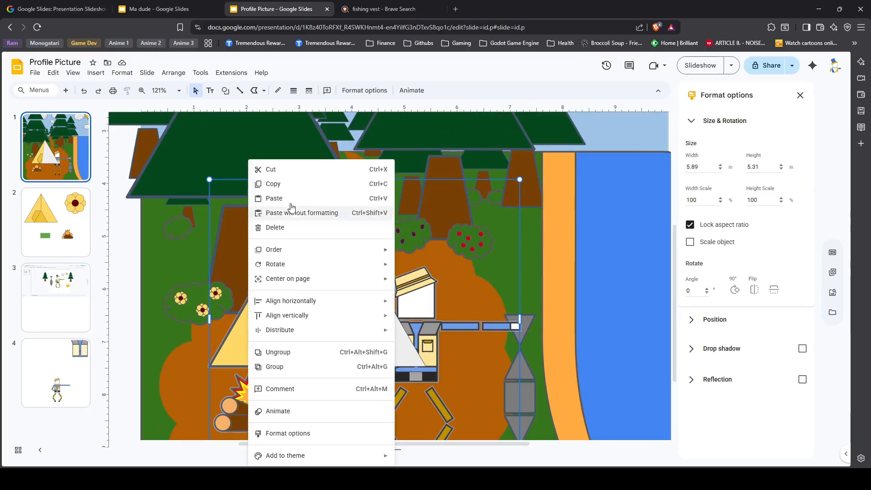
key("ctrl+z")
- Resize the triangle to about 3.03 in wide and realign its apex with the tent's peak
left_click(365, 259)
left_click_drag(456, 234, 489, 237)
left_click_drag(402, 261, 396, 261)
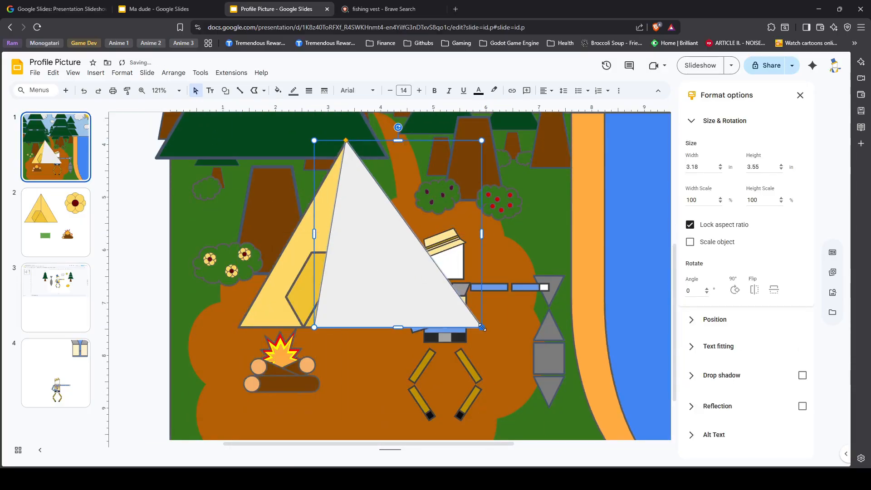
left_click_drag(482, 234, 475, 234)
scroll(346, 142, "up", 5)
left_click_drag(334, 123, 343, 123)
- Copy the tent's yellow fill and dark outline formatting onto the new triangle
left_click(287, 299)
left_click(127, 91)
left_click(409, 291)
scroll(442, 312, "down", 5)
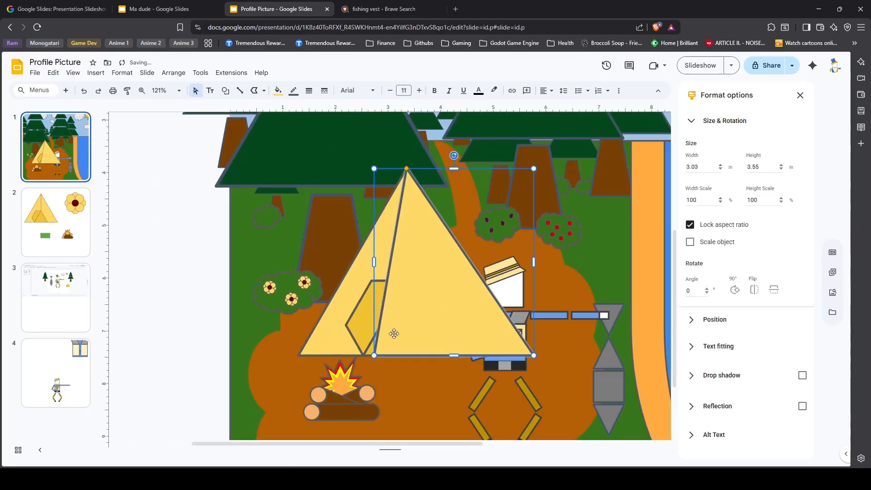
- Bring the tent in front of the new triangular panel, and bring the character in front of both
right_click(361, 291)
mouse_move(396, 318)
left_click(530, 316)
left_click(417, 367)
right_click(525, 320)
mouse_move(560, 176)
left_click(709, 177)
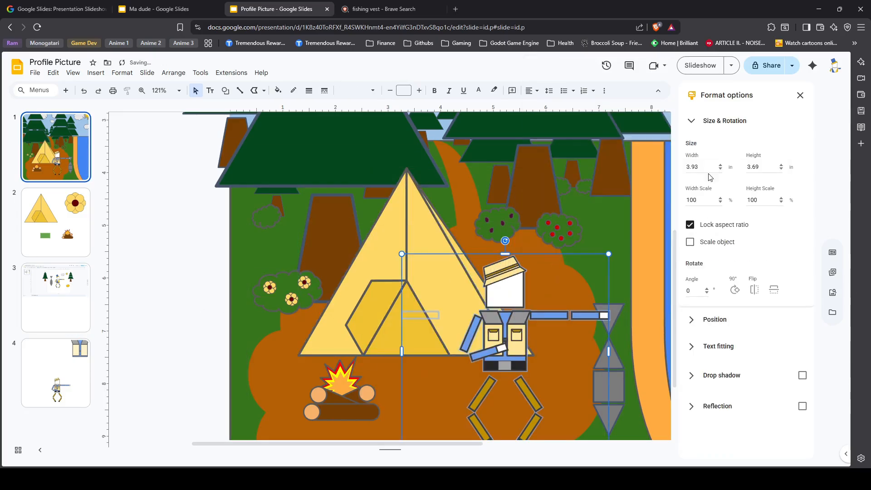
- Preview the campsite scene as a slideshow and check how the tent looks with its added side panel
left_click(183, 371)
scroll(183, 372, "down", 3)
left_click(444, 366)
scroll(443, 368, "up", 3)
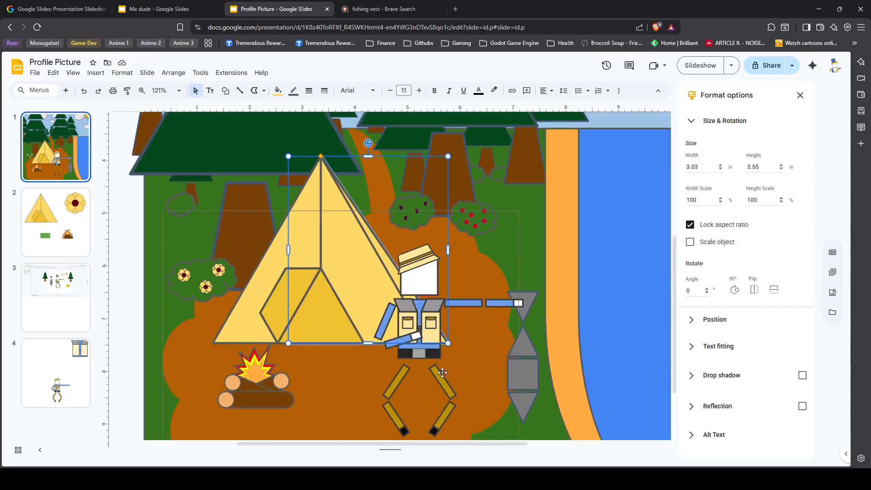
left_click(130, 334)
scroll(129, 334, "down", 5)
left_click(244, 295)
left_click(547, 313)
left_click(700, 65)
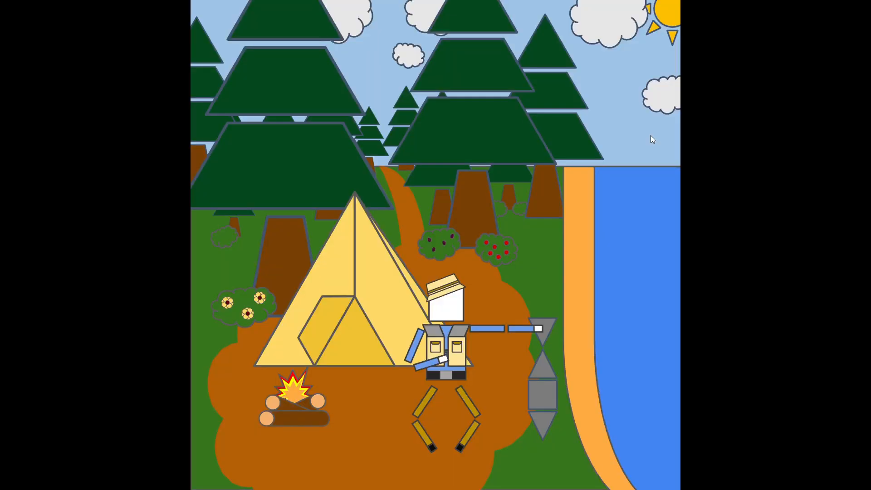
key("Escape")
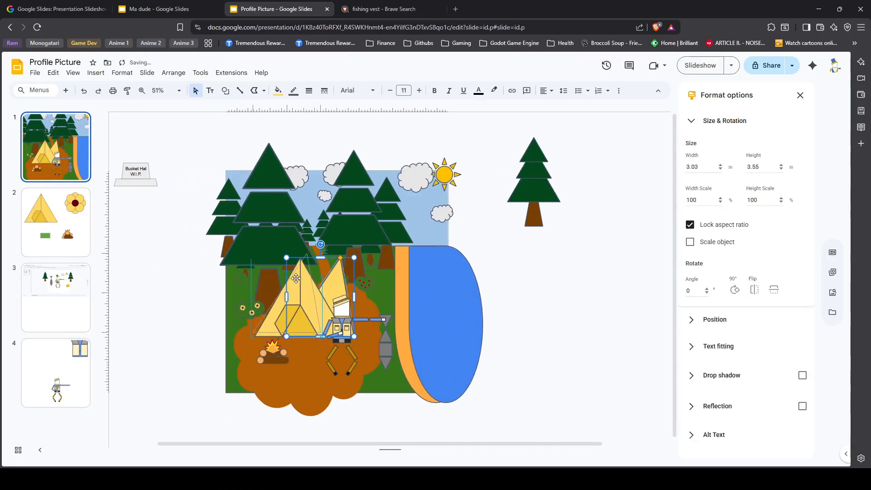
- Move the triangular panel to the tent's left side and rotate it to about 241.7°
scroll(186, 335, "up", 12)
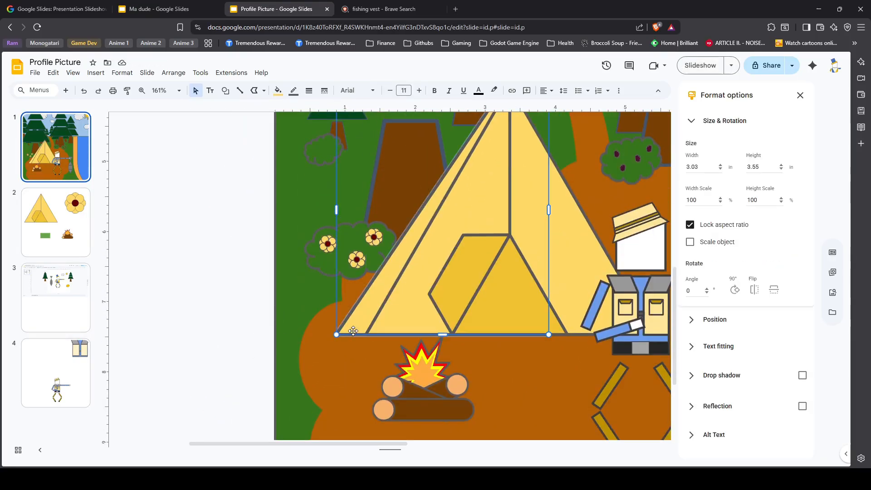
left_click_drag(353, 331, 308, 331)
scroll(309, 331, "up", 2)
left_click_drag(398, 162, 276, 364)
left_click_drag(384, 262, 448, 379)
scroll(447, 380, "down", 2)
left_click_drag(362, 302, 268, 241)
scroll(269, 241, "up", 2)
left_click_drag(207, 319, 317, 289)
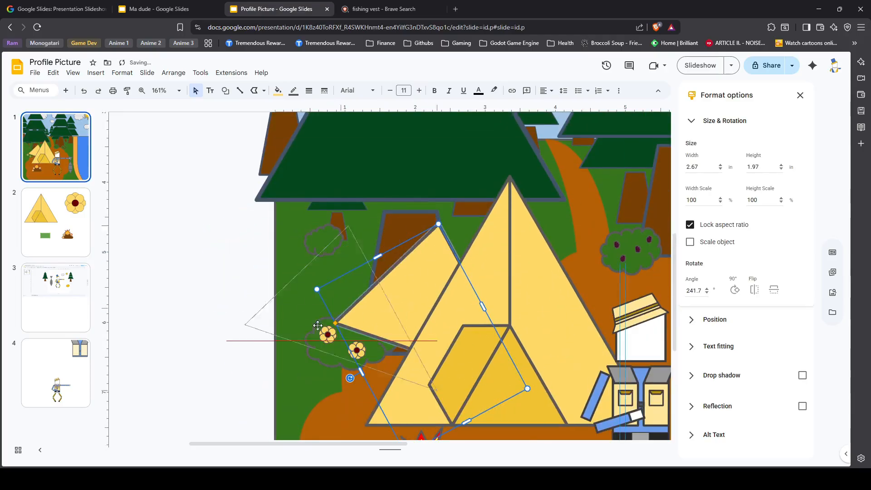
- Fit the panel along the tent's left edge as a narrow sliver about 4.05 by 0.37 in, rotated to about 300.2°
left_click_drag(346, 320, 352, 318)
left_click_drag(295, 370, 299, 287)
left_click_drag(363, 313, 357, 286)
left_click_drag(469, 269, 509, 179)
left_click_drag(322, 221, 318, 226)
left_click_drag(402, 226, 411, 235)
left_click_drag(381, 167, 276, 348)
left_click_drag(337, 241, 416, 285)
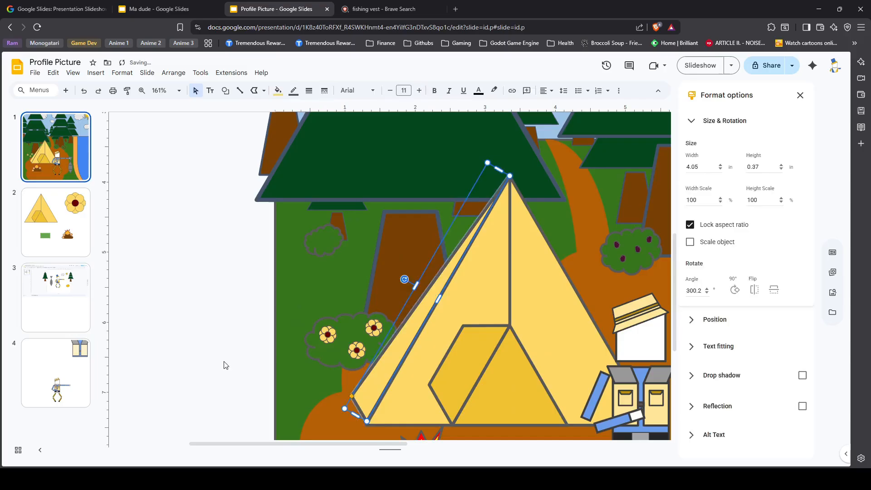
- Reshape the side panel by raising its outer point so a short edge rises steeply from the tent's lower left corner
left_click(187, 335)
scroll(188, 368, "down", 5)
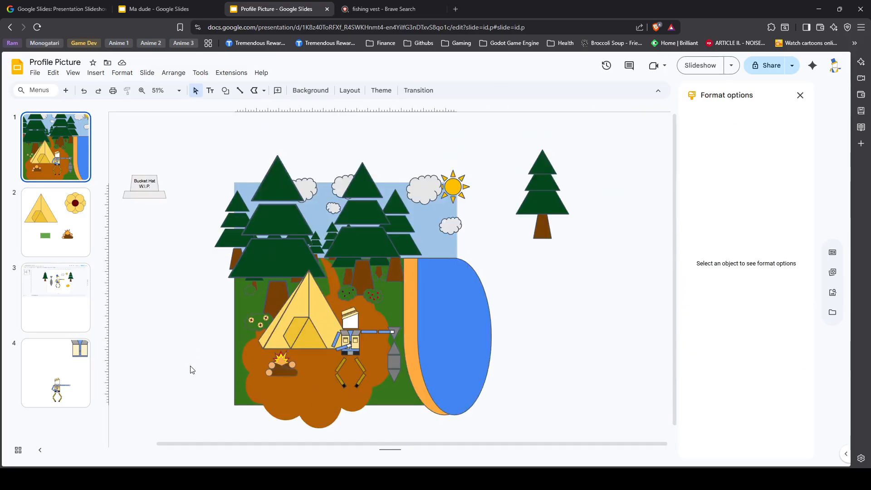
left_click(281, 331)
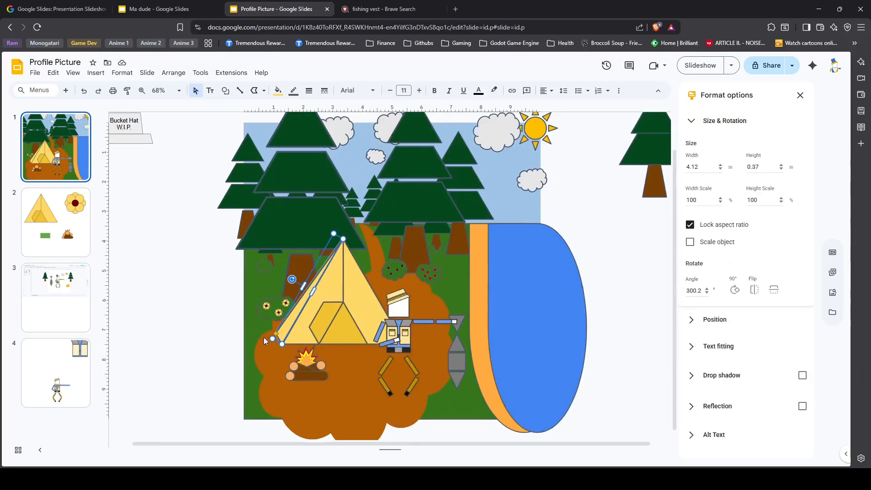
scroll(266, 341, "up", 5)
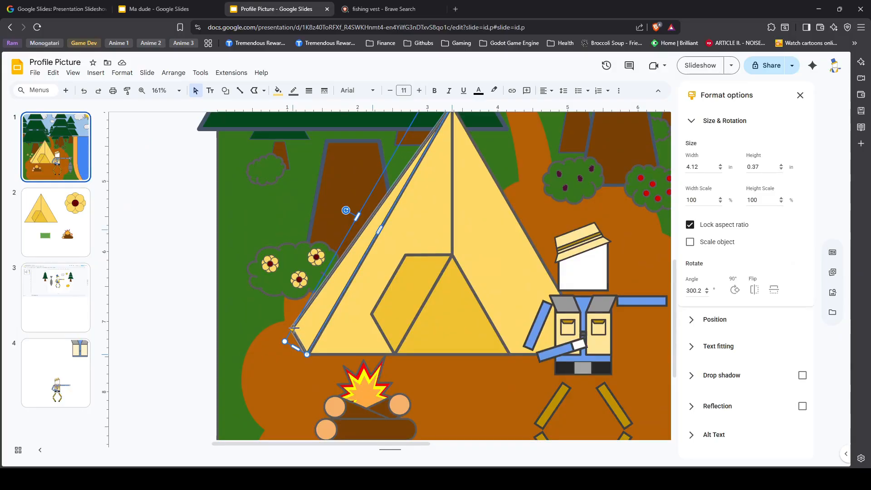
left_click(167, 335)
left_click(309, 320)
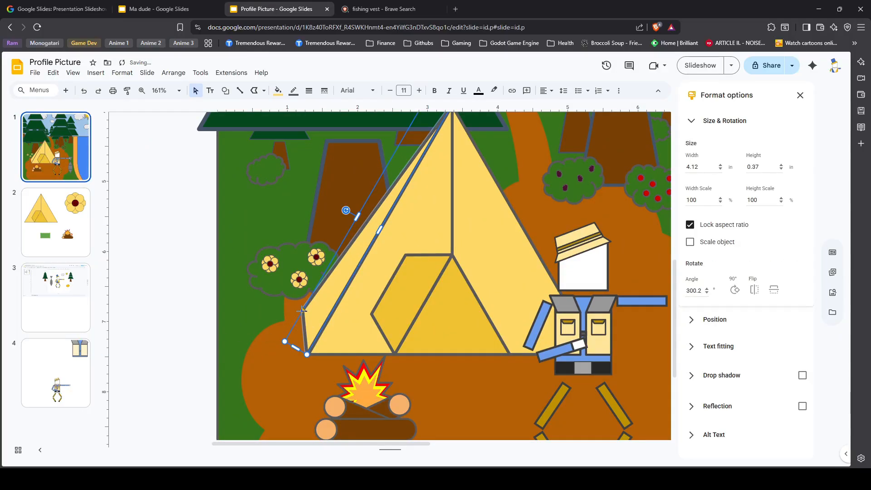
left_click(168, 327)
scroll(168, 328, "down", 3)
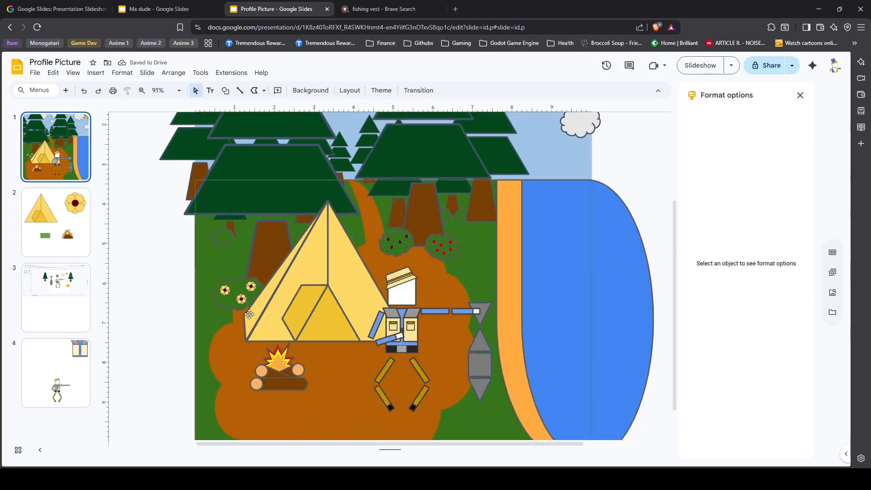
- Inspect the whole scene and preview it as a slideshow to check the tent's new left side
scroll(425, 314, "down", 1)
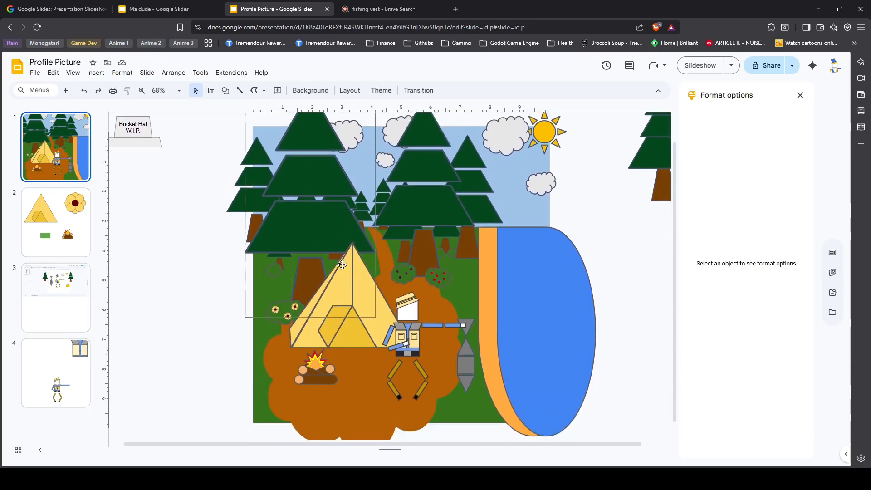
scroll(344, 258, "up", 5)
scroll(324, 222, "down", 5)
left_click_drag(303, 444, 274, 446)
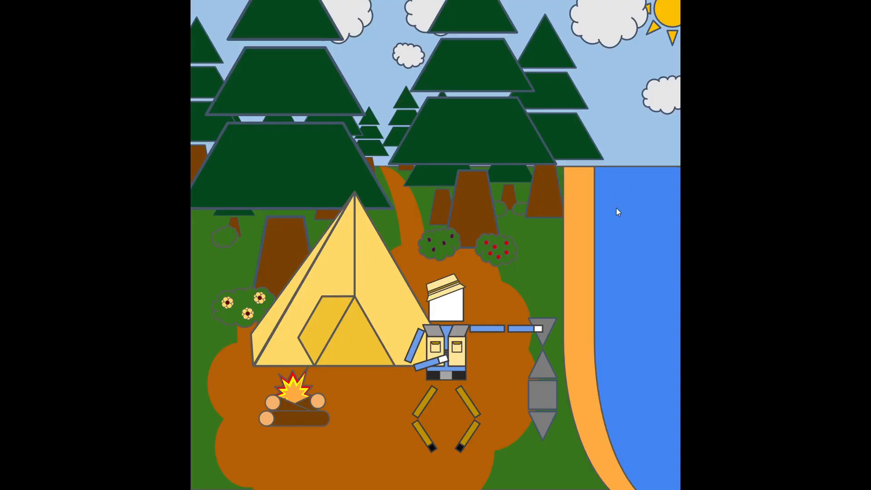
key("Escape")
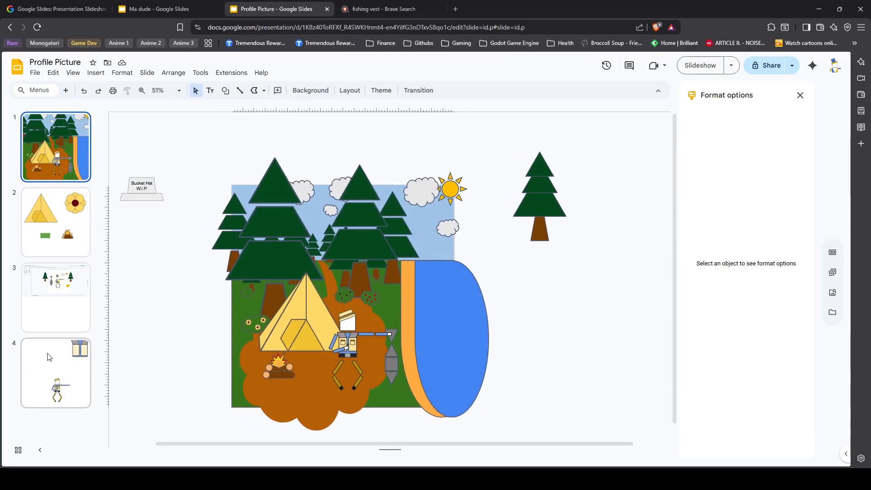
- Insert a moon shape on the fourth slide and form it into a long, thin tilted curve beside the character
left_click(50, 357)
scroll(279, 276, "up", 5)
scroll(290, 245, "down", 3)
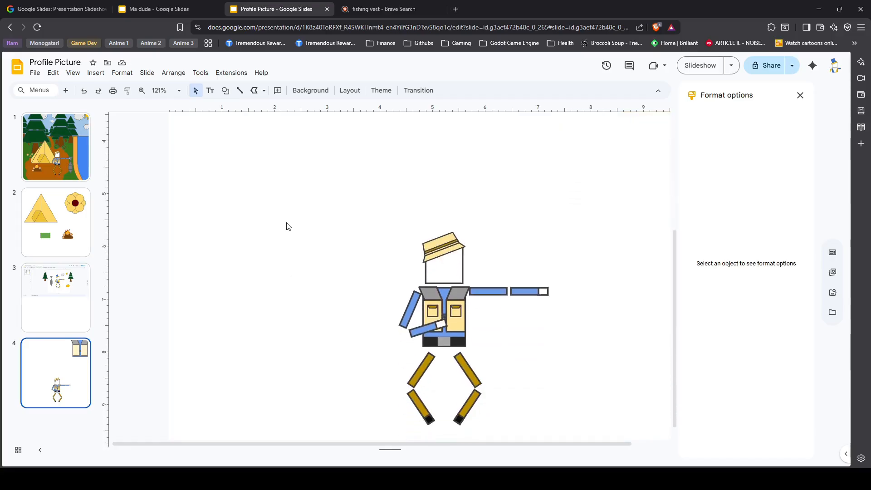
left_click(226, 91)
mouse_move(248, 108)
left_click(435, 149)
left_click_drag(303, 217, 325, 262)
left_click_drag(315, 206, 338, 214)
mouse_move(290, 266)
left_mouse_down()
mouse_move(350, 219)
mouse_move(379, 233)
mouse_move(215, 207)
left_mouse_up()
left_click(290, 218)
- Insert an arc beside the character, turn it to match the moon's curve, thicken its line and place it under the moon
left_click(226, 91)
mouse_move(275, 109)
left_click(356, 140)
left_click(313, 231)
left_click_drag(335, 231, 288, 241)
left_click(740, 291)
left_click_drag(357, 231, 383, 144)
left_click(295, 91)
left_click(305, 136)
left_click(342, 199)
left_click_drag(324, 163, 266, 192)
- Try a stretched block arc rotated to about 285.8° beside the character
left_click(225, 90)
mouse_move(254, 107)
left_click(375, 149)
left_click_drag(373, 162, 535, 206)
mouse_move(374, 184)
left_mouse_down()
mouse_move(454, 162)
mouse_move(358, 157)
left_mouse_up()
left_click_drag(450, 136, 317, 241)
mouse_move(340, 221)
left_mouse_down()
mouse_move(356, 247)
mouse_move(338, 288)
mouse_move(323, 285)
mouse_move(330, 257)
left_mouse_up()
- Insert a down arrow callout about 0.83 in square above the character and rotate it to about 302.7°
left_click(225, 91)
mouse_move(294, 127)
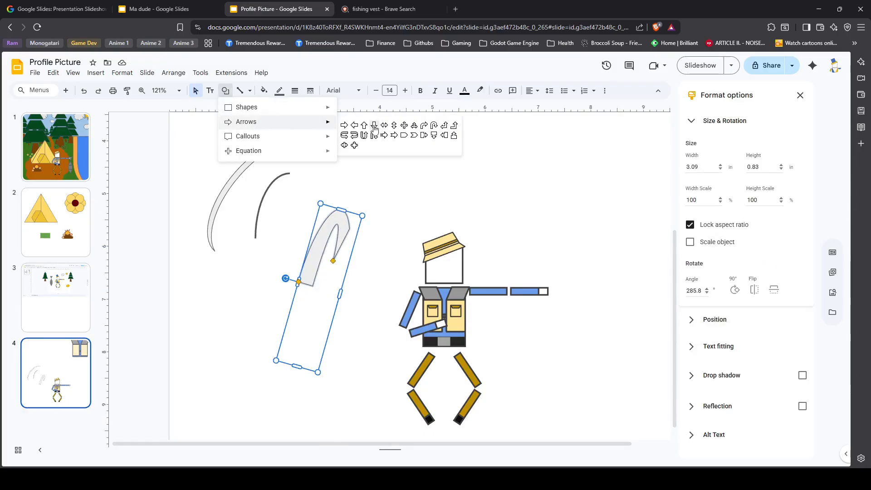
left_click(432, 136)
left_click(364, 169)
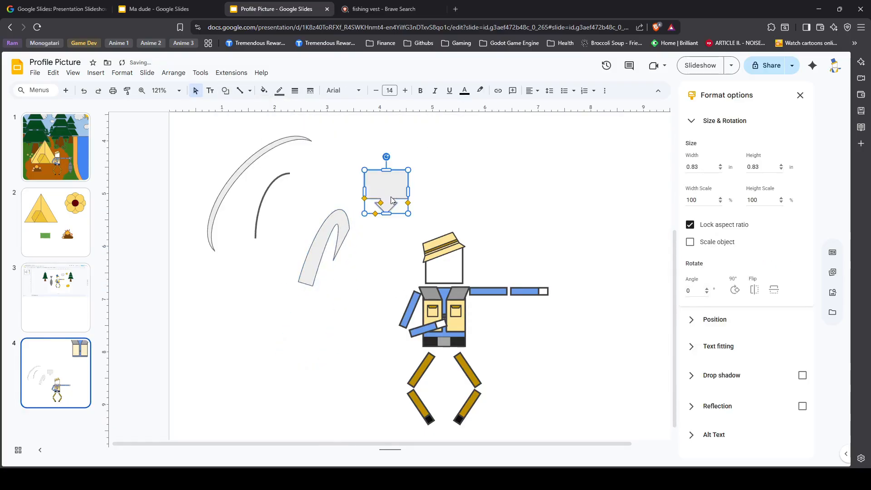
left_click_drag(349, 171, 350, 172)
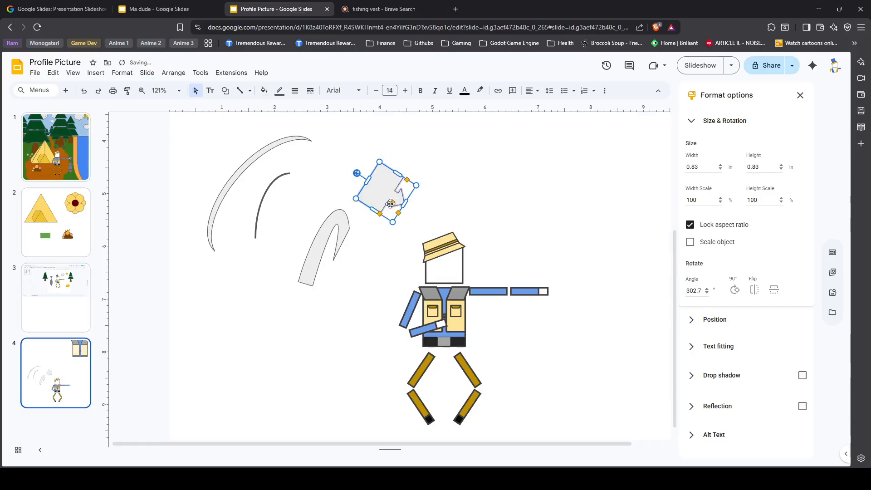
- Delete the block arc and insert a rectangle about 0.83 in square next to the character
left_click(337, 224)
key("Delete")
left_click(225, 91)
left_click(344, 111)
left_click(252, 261)
left_click_drag(274, 276, 339, 248)
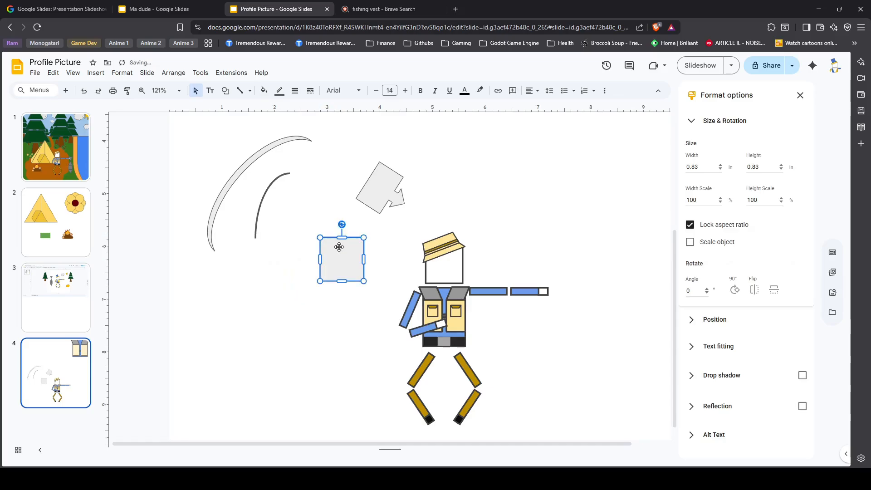
- Turn the arrow callout to point right and move it below the curved shapes
left_click(384, 200)
left_click_drag(256, 195, 256, 196)
left_click_drag(379, 192, 237, 296)
- Stretch the rectangle to about 4.55 in tall and move the moon and arc away from it
left_click_drag(342, 259, 322, 156)
left_click_drag(323, 178, 323, 374)
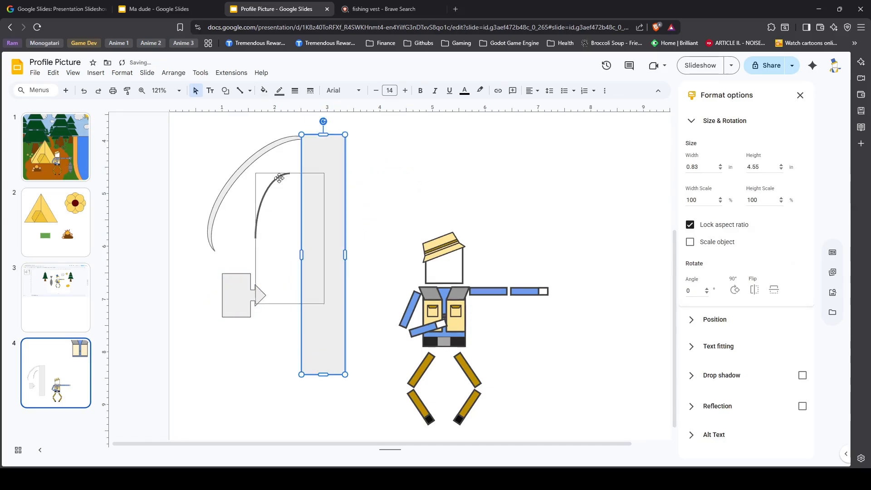
left_click_drag(284, 174, 162, 129)
left_click_drag(255, 160, 204, 139)
- Narrow the tall rectangle to a 0.25 in wide rod and set the arrow callout against its side as a reel
left_click(323, 254)
left_click_drag(346, 254, 324, 255)
type("0.47")
left_click_drag(241, 296, 272, 318)
left_click(223, 390)
left_click(314, 254)
double_click(708, 167)
type(".4")
key("BackSpace")
left_click(268, 317)
left_click(236, 342)
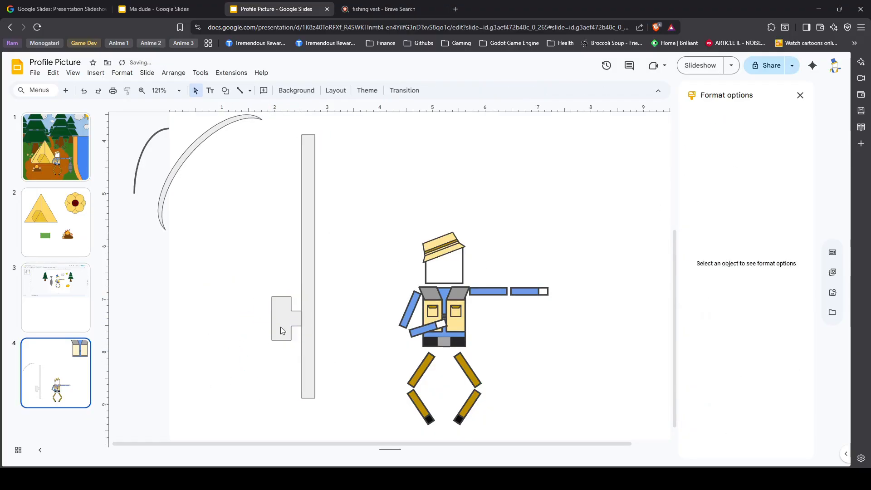
- Duplicate the rod and size the copy as a short handle 0.38 in wide, centered over the rod's lower end
left_click(313, 373)
key("ctrl+d")
double_click(696, 167)
type("0.5")
double_click(762, 167)
type("0.5")
left_click_drag(321, 152, 306, 380)
left_click(341, 374)
left_click(309, 378)
left_click_drag(762, 168, 752, 172)
left_click_drag(309, 385, 309, 378)
left_click(334, 367)
- Lower the reel slightly, set the rod's height to 3.5 in and place the rod directly on top of the handle
left_click_drag(282, 319, 282, 329)
left_click(355, 316)
scroll(356, 313, "up", 2)
left_click(308, 282)
type("4")
key("Return")
scroll(313, 221, "down", 2)
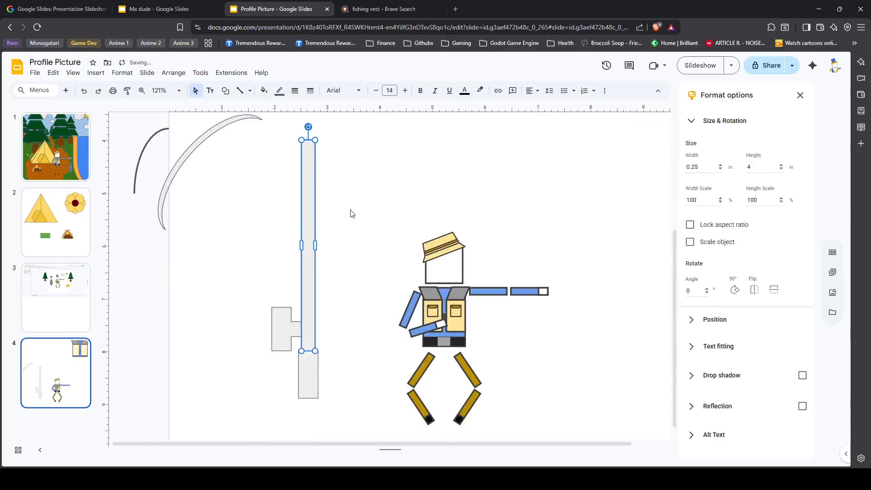
type("3.5")
left_click(339, 250)
left_click_drag(311, 252, 311, 245)
- Set the rod handle's height to 1 in
left_click(309, 376)
double_click(756, 167)
type("1")
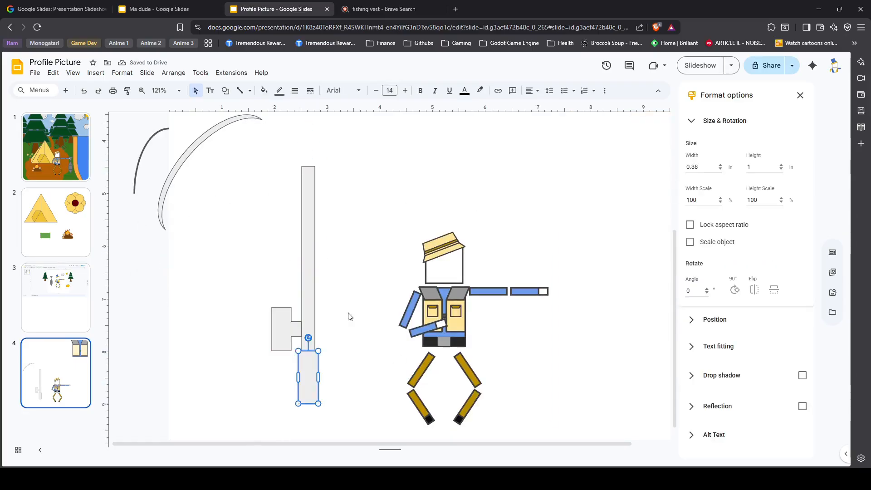
- Duplicate the rod, size the copy 0.13 in wide and 2 in high, and center it directly on top of the rod
left_click(310, 286)
scroll(355, 284, "up", 2)
key("ctrl+d")
double_click(694, 167)
type("0.13")
double_click(753, 167)
type("2")
left_click(348, 272)
left_click_drag(313, 277, 308, 163)
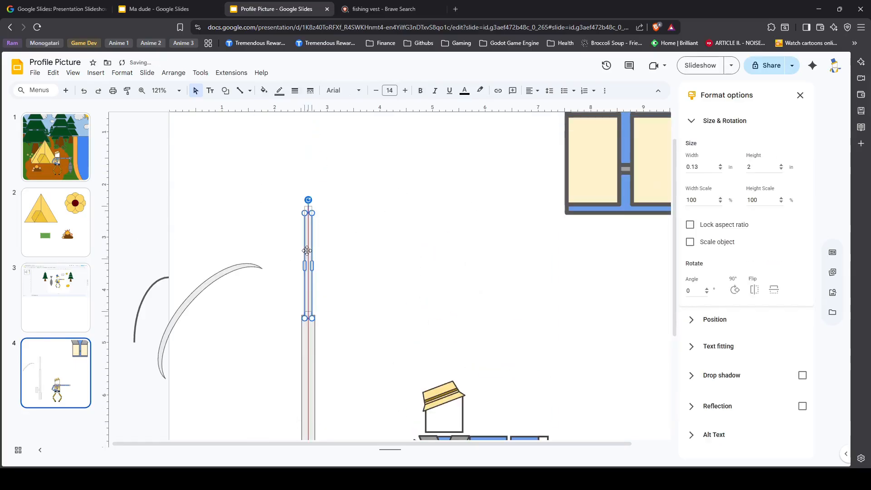
- Fill the fishing reel's callout shape with slate gray
left_click(195, 258)
left_click(325, 304)
left_click(264, 90)
left_click(277, 136)
left_click(300, 306)
scroll(300, 306, "up", 5)
left_click(377, 299)
left_click_drag(386, 339, 386, 330)
left_click(321, 325)
left_click(376, 300)
left_click(264, 91)
left_click(327, 221)
- Draw a small light gray rectangle over the wide part of the reel as its spool
left_click(96, 73)
left_click(328, 143)
mouse_move(368, 269)
left_mouse_down()
mouse_move(412, 314)
mouse_move(391, 291)
left_mouse_up()
left_click_drag(379, 299, 376, 330)
left_click(401, 269)
scroll(365, 293, "down", 4)
- Fill the fishing rod's handle with black
left_click(226, 91)
left_click(389, 358)
scroll(409, 367, "up", 2)
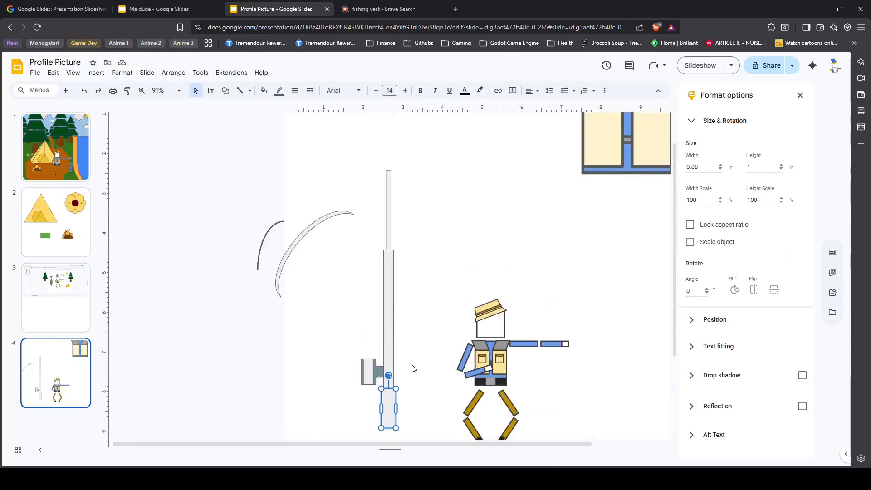
scroll(408, 368, "down", 1)
left_click(264, 92)
left_click(286, 265)
left_click(389, 263)
left_click(263, 92)
left_click(389, 363)
left_click(264, 94)
left_click(267, 195)
left_click(331, 281)
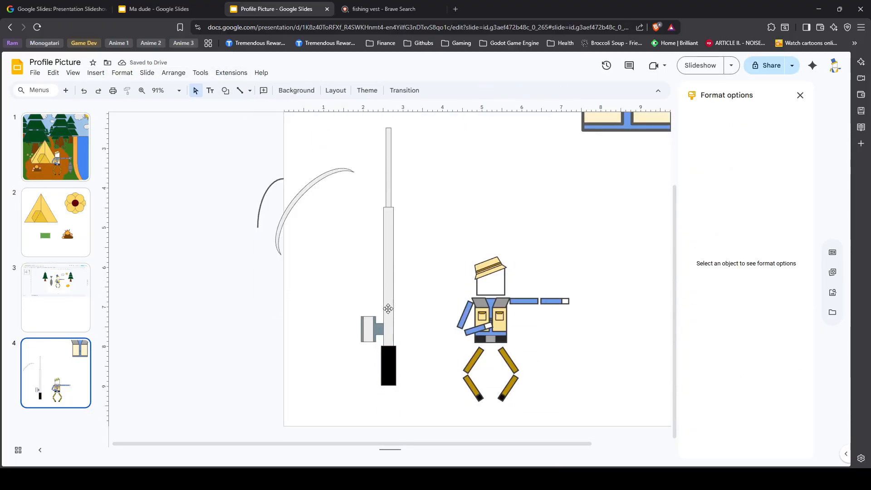
- Move the character further right, clear of the fishing rod, and group all the rod's parts
left_click_drag(492, 317, 584, 317)
left_click_drag(432, 419, 357, 124)
key("ctrl+alt+g")
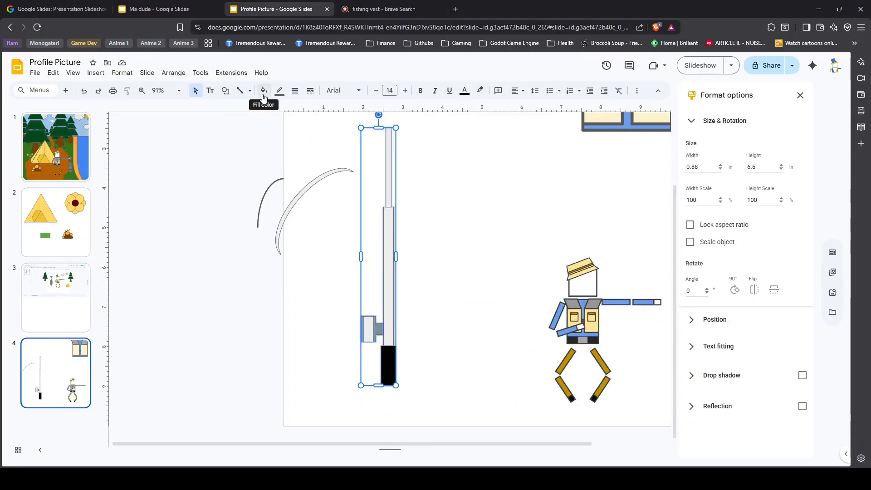
left_click(295, 91)
left_click(451, 225)
- Lower the reel so it attaches to the black handle and set the handle's height to 2 in
left_click(391, 359)
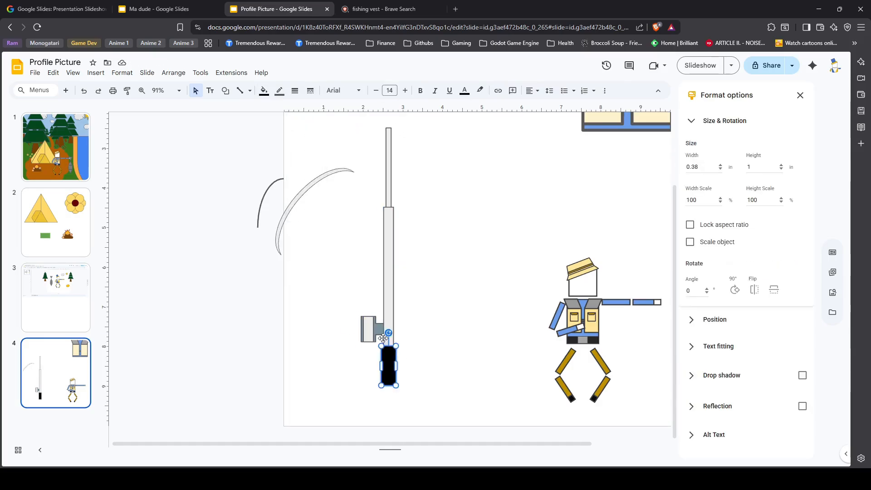
left_click_drag(362, 338, 367, 324)
left_click_drag(366, 356, 369, 330)
left_click_drag(344, 301, 373, 344)
right_click(368, 332)
left_click_drag(373, 336, 371, 363)
left_click(388, 366)
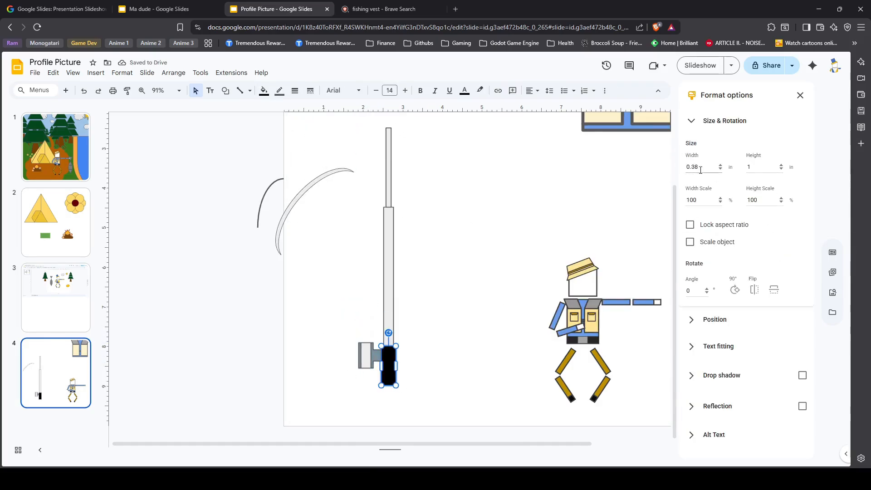
type("2")
key("Return")
- Delete the two arc shapes beside the fishing rod
left_click(451, 357)
left_click_drag(329, 256, 261, 216)
key("Delete")
scroll(261, 216, "up", 1)
scroll(343, 182, "down", 1)
- Copy the complete fishing rod and paste it into the campsite scene on slide 1
left_click_drag(433, 119, 343, 427)
left_click(55, 147)
left_click(56, 373)
left_click_drag(426, 121, 346, 429)
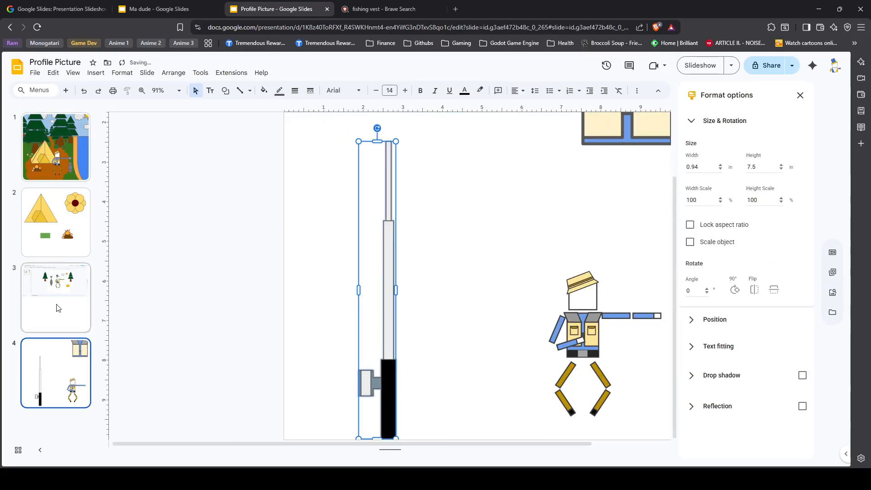
left_click(56, 147)
key("ctrl+v")
- Try to set the pasted rod's height to 5 in and move it, and undo these changes
left_click_drag(760, 167, 732, 171)
type("5")
left_click_drag(389, 272, 584, 284)
type("452")
key("ctrl+z")
key("ctrl+z")
key("ctrl+z")
key("ctrl+z")
- Lock the pasted rod's aspect ratio, set its height to 2.5 in and move it toward the water
left_click(691, 225)
left_click_drag(761, 167, 741, 168)
type("2")
left_click_drag(366, 200, 574, 267)
type(".5")
- Tilt the fishing rod so its tip points up over the water, with the handle above the character's outstretched hand
left_click_drag(574, 195, 635, 207)
left_click_drag(567, 270, 588, 310)
scroll(595, 345, "up", 3)
left_click_drag(537, 274, 536, 225)
scroll(581, 274, "down", 2)
scroll(558, 227, "up", 2)
left_click_drag(546, 375, 546, 312)
scroll(546, 312, "down", 4)
left_click(635, 204)
scroll(577, 363, "up", 4)
- Draw a thin upright rectangle about 0.6 in tall on the sand beneath the fishing rod
left_click(96, 72)
mouse_move(110, 117)
mouse_move(258, 121)
left_click(358, 127)
mouse_move(478, 234)
left_mouse_down()
mouse_move(523, 277)
mouse_move(486, 256)
left_mouse_up()
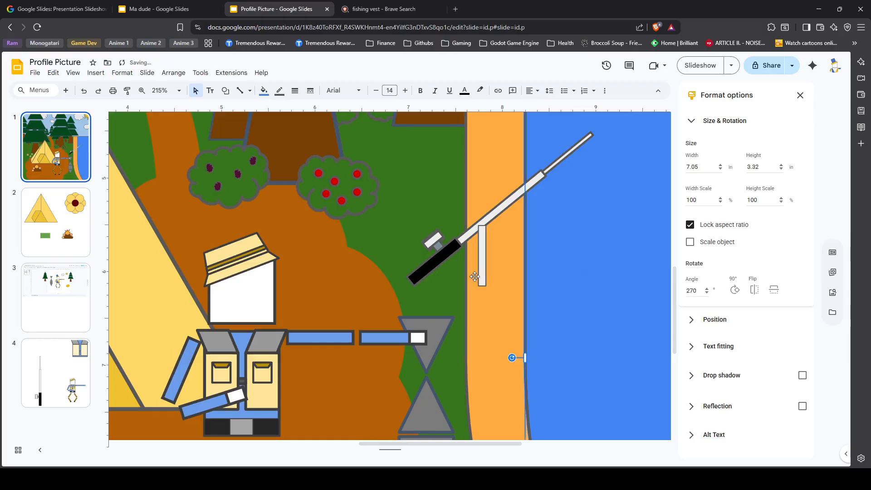
scroll(590, 270, "up", 1)
right_click(495, 259)
left_click(688, 315)
scroll(545, 336, "down", 4)
left_click(511, 348)
scroll(436, 311, "up", 6)
- Try to draw a fishing line from the rod's tip over the water, and delete it
left_click(249, 91)
left_click(263, 169)
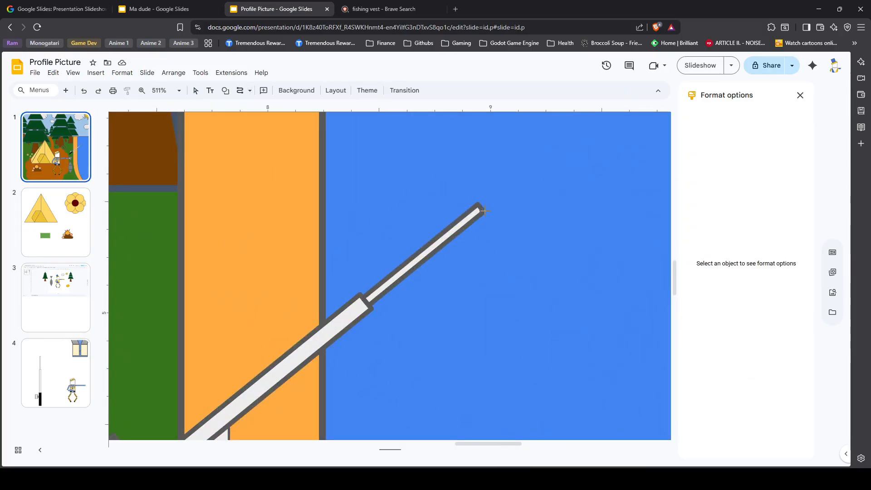
key("Escape")
scroll(492, 232, "down", 4)
left_click(96, 73)
mouse_move(127, 191)
left_click(265, 233)
left_click(485, 273)
scroll(584, 303, "up", 3)
left_click_drag(443, 332, 548, 404)
scroll(548, 403, "down", 1)
left_click_drag(438, 272, 527, 273)
scroll(544, 365, "down", 4)
left_click(517, 294)
key("Delete")
scroll(409, 236, "up", 2)
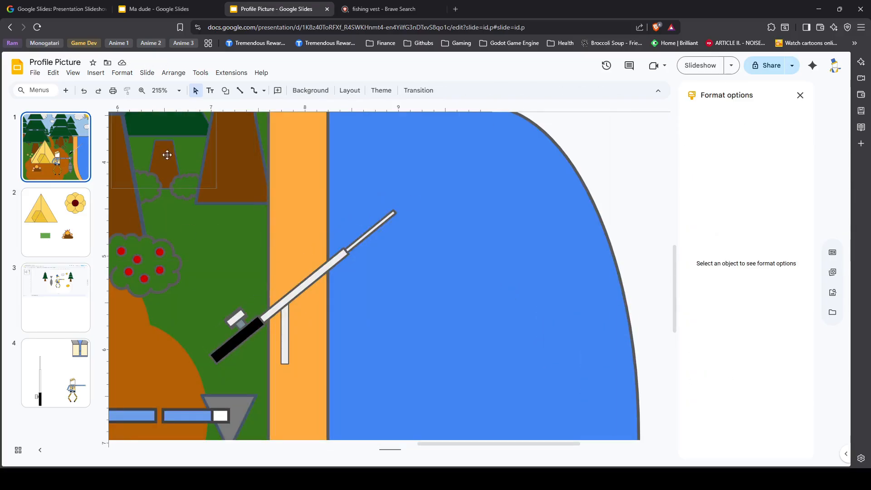
- Draw a tall narrow oval for a fishing bobber on slide 4 and fill it with red
left_click(95, 72)
left_click(56, 373)
scroll(308, 228, "up", 4)
left_click(225, 90)
left_click(344, 129)
left_click_drag(362, 172, 389, 243)
left_click(278, 91)
left_click(290, 204)
- Draw a rounded shape over the middle of the red oval, widen it slightly, fill it with white and adjust its border weight
left_click(225, 91)
mouse_move(247, 107)
left_click(355, 111)
mouse_move(361, 186)
left_mouse_down()
mouse_move(404, 230)
mouse_move(390, 208)
mouse_move(399, 209)
left_mouse_up()
scroll(368, 207, "up", 5)
scroll(399, 211, "up", 2)
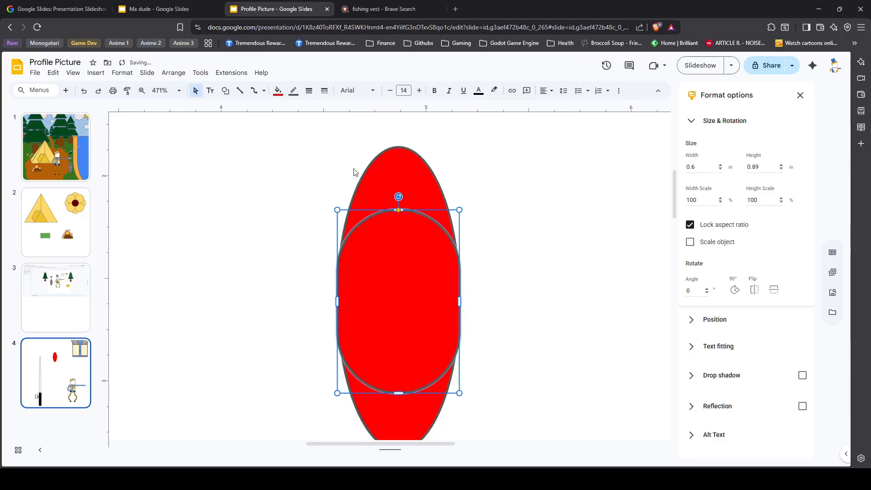
left_click_drag(460, 301, 470, 302)
left_click(278, 90)
left_click(292, 137)
left_click(309, 90)
left_click(324, 121)
- Add a narrower red band across the white middle section of the bobber
left_click_drag(401, 279, 364, 249)
left_click_drag(546, 180, 354, 240)
left_click_drag(341, 202, 310, 203)
left_click(474, 243)
left_click(370, 245)
left_click(278, 91)
left_click(290, 204)
- Copy the whole bobber into the campsite scene on slide 1 and move it toward the water
scroll(504, 261, "down", 5)
left_click_drag(399, 157, 514, 368)
left_click(56, 147)
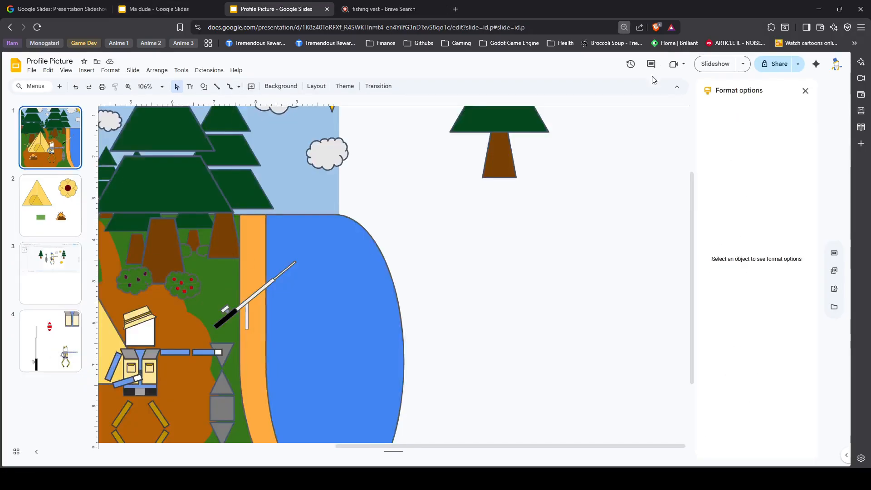
key("ctrl+v")
left_click_drag(253, 193, 463, 253)
- Set the bobber's height to 0.5 in and place it in the water beyond the rod's tip
scroll(563, 237, "down", 2)
double_click(761, 164)
type(".5")
left_click_drag(472, 223, 568, 339)
- Draw a rectangle over the bobber's lower half and copy the water's formatting onto it so the bobber looks half submerged
scroll(500, 331, "up", 5)
left_click(96, 73)
mouse_move(123, 118)
left_click(357, 122)
scroll(519, 305, "down", 5)
left_click(482, 287)
left_click(127, 90)
left_click(495, 217)
scroll(534, 209, "up", 5)
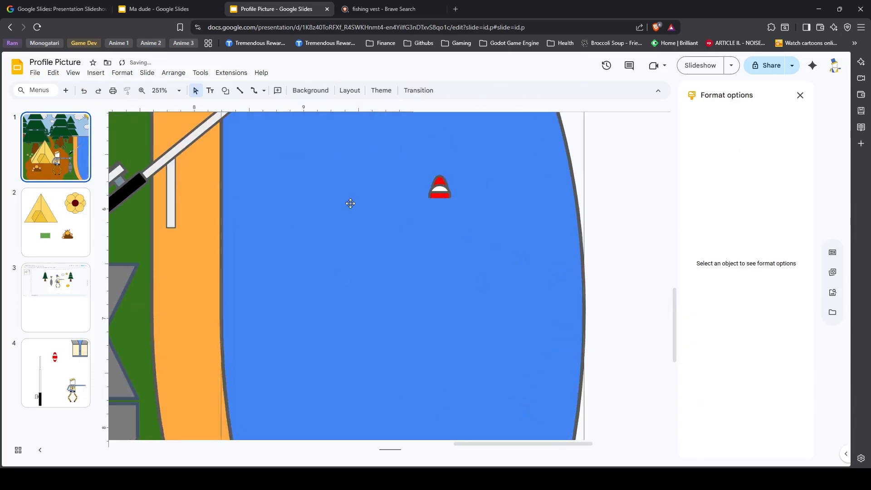
- Draw a fishing line from the rod's tip down to its reel and color it white
left_click(250, 91)
left_click(256, 108)
left_click_drag(366, 212, 189, 331)
scroll(361, 211, "up", 5)
left_click_drag(392, 213, 382, 196)
scroll(382, 196, "down", 5)
left_click(533, 312)
left_click(272, 310)
left_click(272, 310)
left_click(264, 91)
left_click(363, 117)
- Draw a second fishing line from the rod's tip to the bobber in the water
scroll(555, 247, "down", 5)
left_click(555, 246)
scroll(451, 198, "up", 5)
left_click(241, 91)
left_click_drag(331, 157, 370, 198)
scroll(355, 187, "down", 5)
left_click_drag(524, 237, 558, 266)
left_click(610, 243)
scroll(404, 320, "up", 2)
left_click_drag(361, 8, 870, 136)
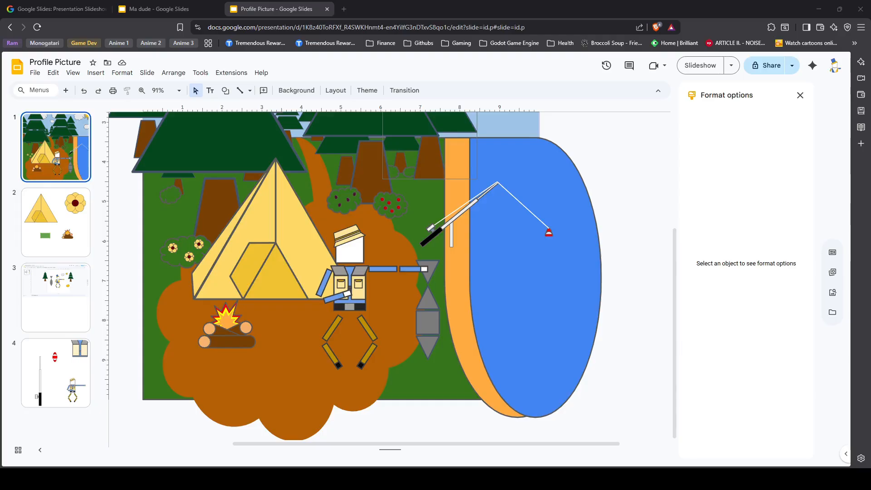
- Preview the campsite scene as a full-screen slideshow and return to editing
scroll(448, 312, "up", 4)
scroll(448, 311, "down", 4)
left_click(701, 65)
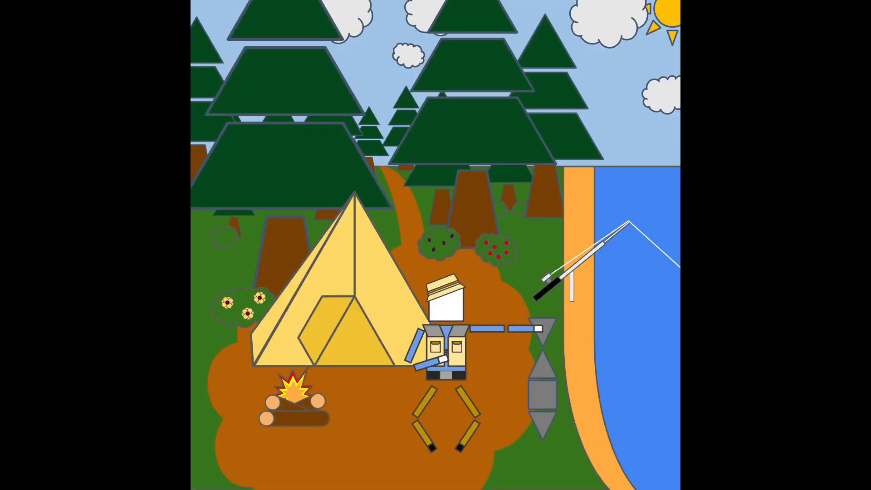
key("Escape")
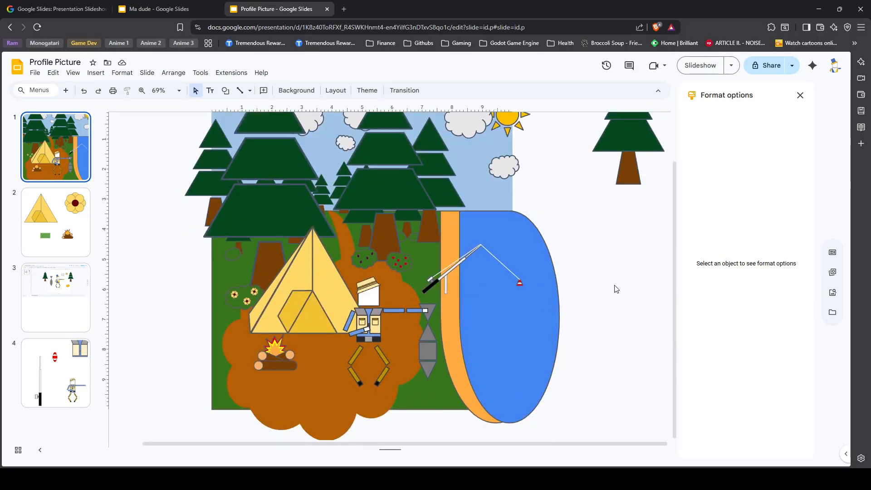
- Add a 0.39 by 0.14 in trapezoid rotated 90° on the fish's square body as a fin
scroll(427, 374, "up", 4)
left_click(424, 325)
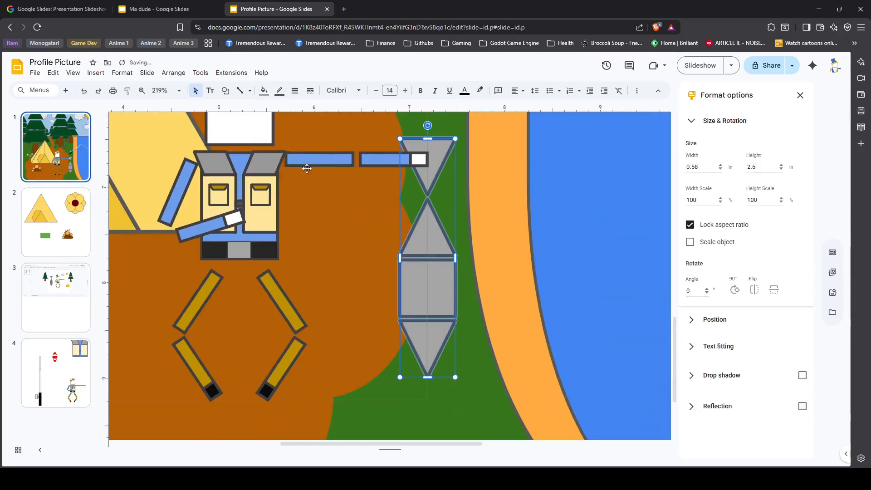
scroll(391, 291, "down", 5)
left_click(462, 272)
scroll(409, 273, "up", 2)
left_click(390, 290)
scroll(393, 318, "up", 5)
left_click(96, 72)
left_click_drag(414, 290, 471, 333)
left_click(395, 282)
left_click(443, 311)
left_click_drag(442, 277, 422, 284)
left_click_drag(443, 284, 412, 285)
scroll(396, 285, "up", 2)
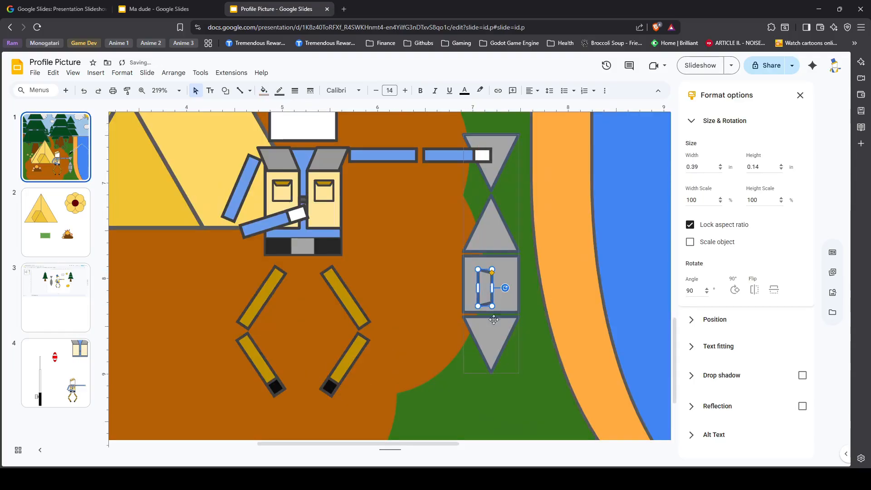
- Add a matching fin protruding from the side of the fish's body and insert a trapezoid for its head
left_click_drag(485, 285, 585, 316)
left_click(597, 332)
scroll(598, 332, "down", 4)
scroll(431, 332, "up", 5)
left_click(423, 331)
left_click(96, 73)
left_click(394, 142)
left_click_drag(542, 288, 408, 292)
left_click_drag(423, 263, 424, 345)
left_click_drag(418, 313, 536, 314)
scroll(536, 313, "down", 3)
left_click(544, 291, "shift")
- Paste the fish onto slide 4 and replace its pointed head triangle with the blunt trapezoid
left_click(55, 373)
key("ctrl+v")
left_click_drag(386, 246, 306, 239)
scroll(306, 239, "up", 3)
scroll(426, 352, "up", 6)
left_click_drag(577, 171, 385, 187)
left_click(361, 265)
key("Delete")
scroll(451, 325, "down", 5)
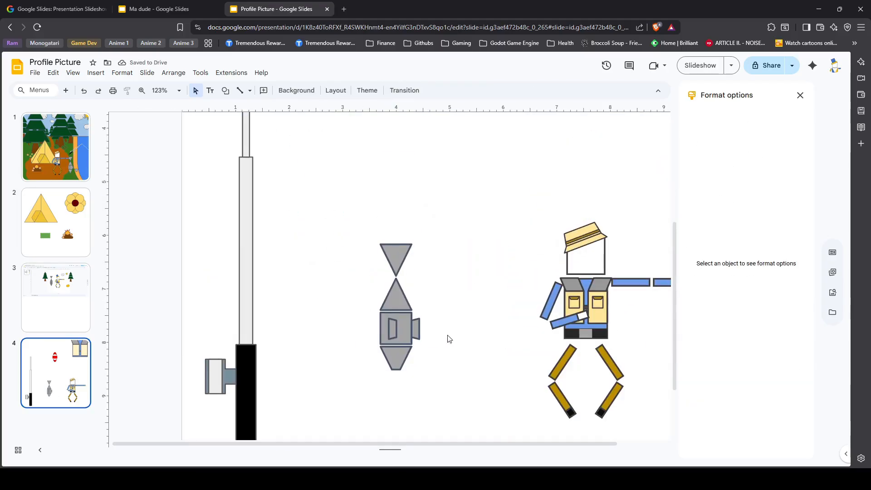
- Draw a circle about 0.08 in wide on the fish's head as its eye
scroll(451, 325, "down", 1)
left_click(225, 91)
mouse_move(247, 107)
left_click(346, 130)
scroll(398, 316, "up", 8)
left_click_drag(414, 282, 459, 327)
left_click_drag(436, 305, 420, 287)
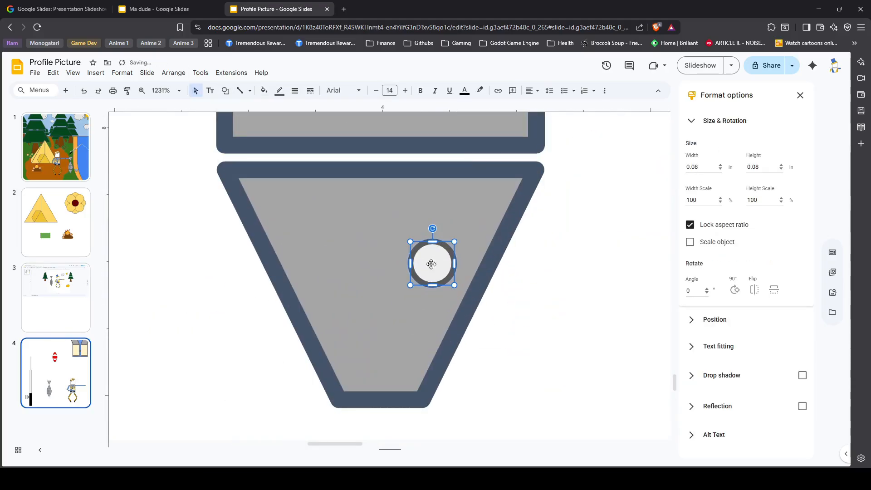
scroll(420, 273, "down", 5)
scroll(420, 254, "up", 5)
- Change the fill and border colors of the fish's eye
left_click(427, 226)
left_click(264, 91)
left_click(279, 91)
left_click(367, 149)
left_click(585, 312)
scroll(586, 312, "down", 8)
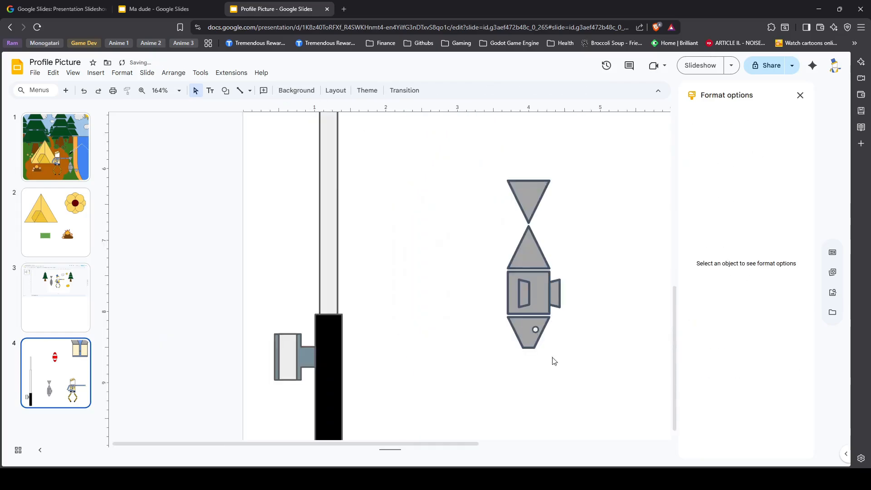
left_click(264, 91)
left_click_drag(486, 359, 445, 363)
scroll(373, 271, "down", 5)
scroll(374, 271, "up", 4)
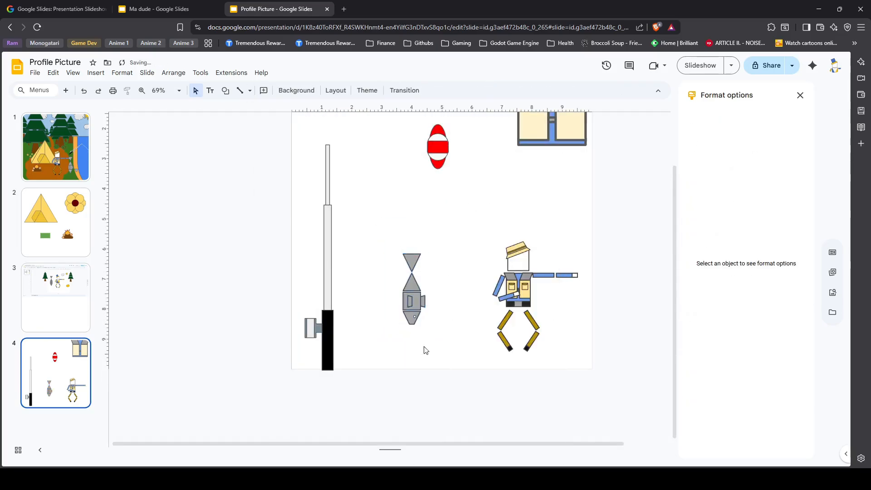
- Delete the old fish from slide 1 and paste the detailed fish from slide 4 beneath the character's outstretched hand
left_click(56, 147)
left_click(507, 308)
key("Delete")
left_click(537, 325)
key("Delete")
left_click(56, 373)
left_click(56, 147)
key("ctrl+v")
left_click(448, 286)
left_click(652, 214)
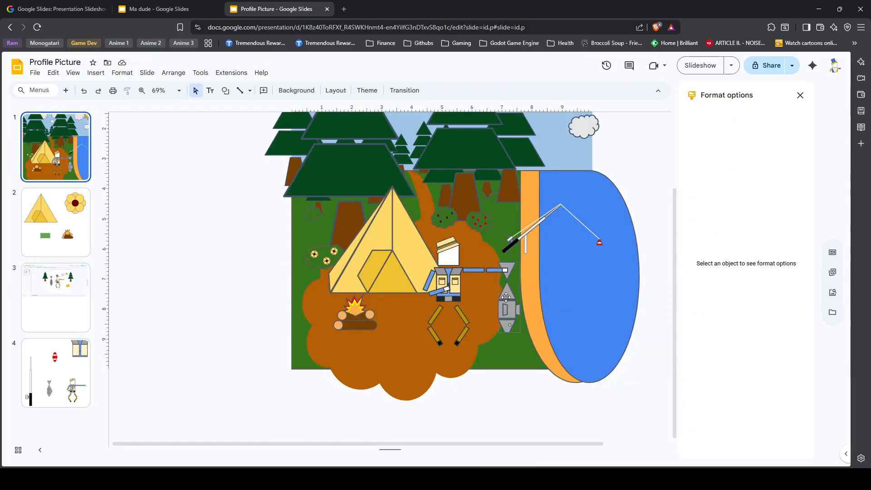
- Check the scene with the detailed fish in a full-screen slideshow preview
left_click(700, 66)
key("Escape")
left_click(700, 62)
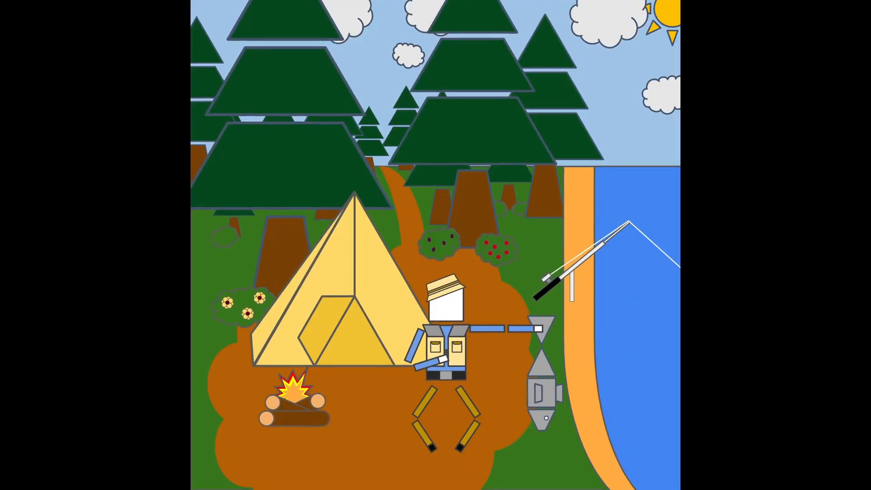
key("Escape")
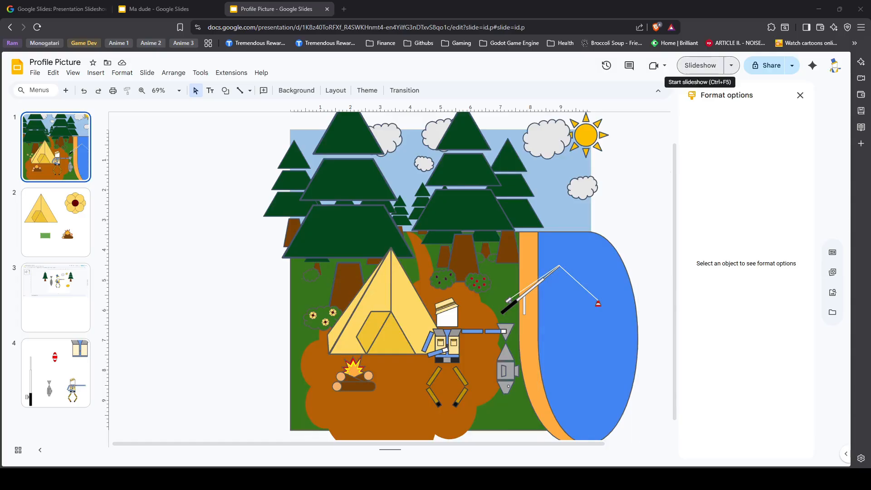
key("ctrl+Return")
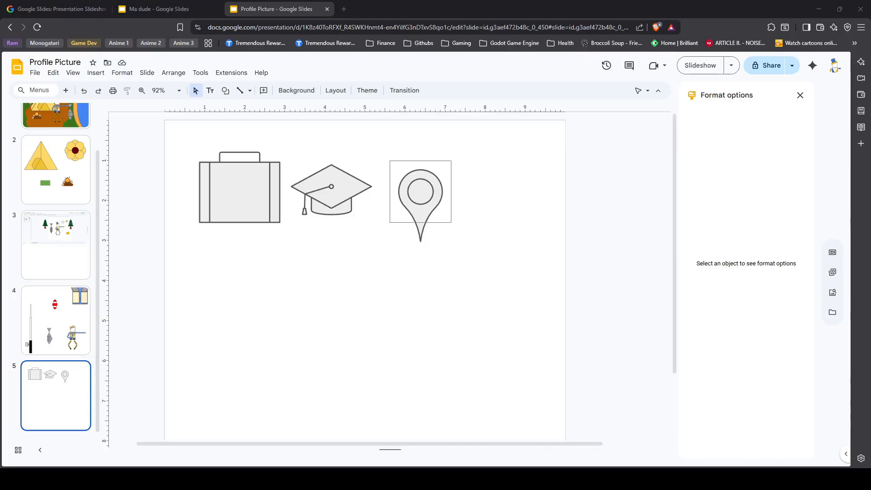
- Move the briefcase icon lower on slide 5 and try pulling its handle away from the body
left_click_drag(209, 173, 245, 261)
left_click(245, 261)
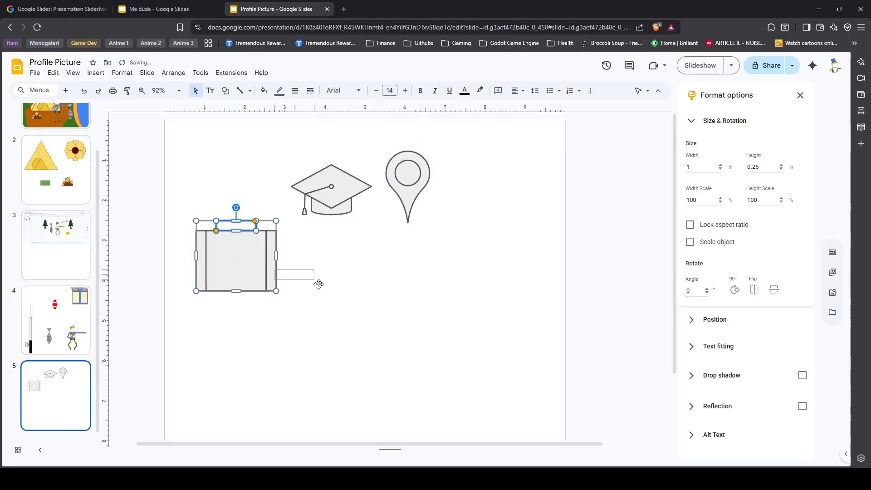
left_click_drag(250, 321, 251, 321)
key("ctrl+z")
- Try to pull the graduation cap icon apart into its individual shapes
left_click_drag(352, 183, 475, 249)
left_click(389, 292)
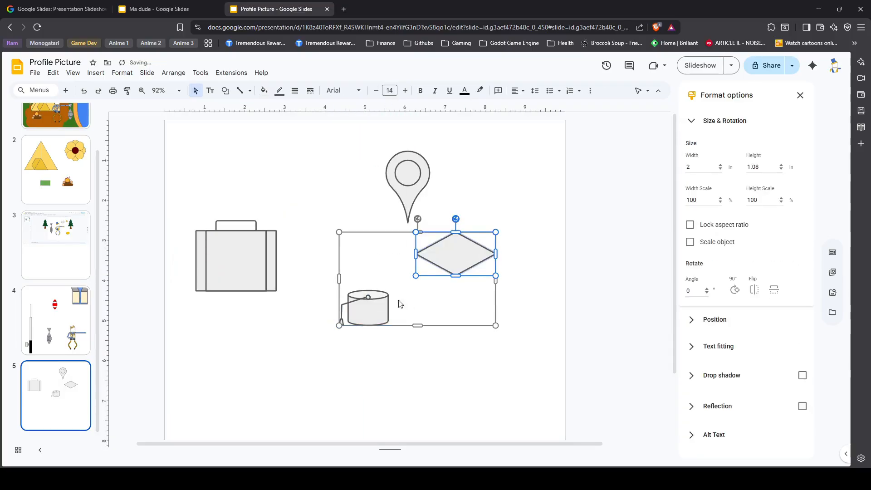
left_click_drag(374, 313, 412, 358)
left_click(354, 298)
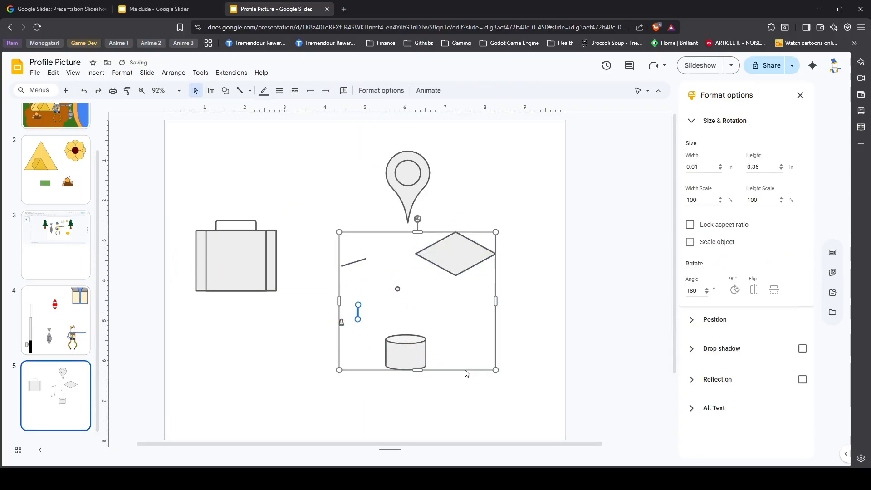
key("ctrl+z")
key("ctrl+z")
key("ctrl+z")
key("ctrl+z")
- Try moving the location pin lower on the slide and selecting its inner circle
left_click(422, 181)
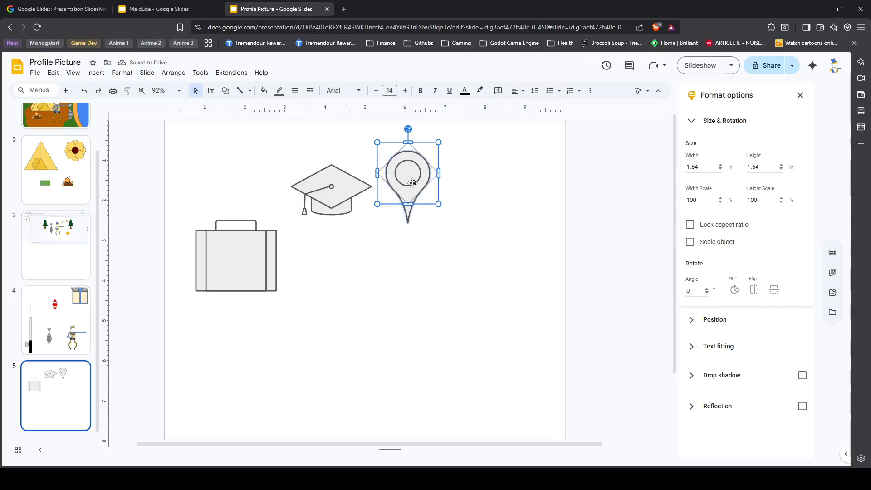
left_click_drag(433, 209, 441, 219)
double_click(447, 232)
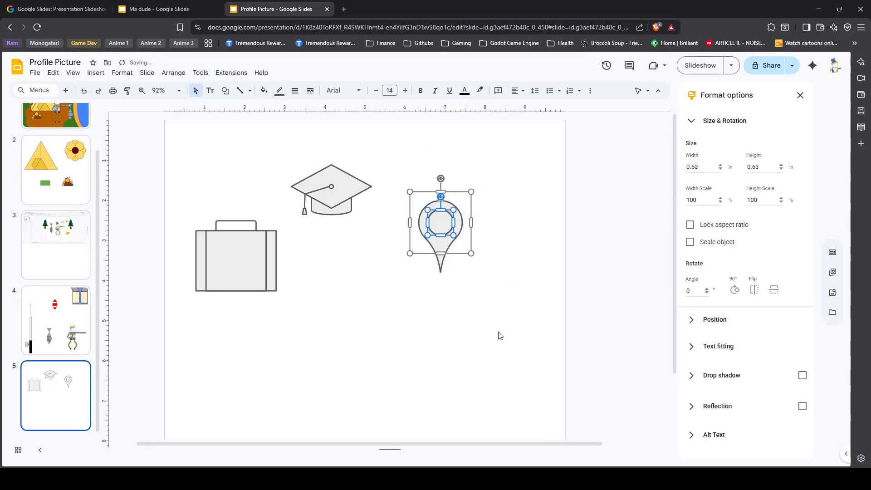
key("ctrl+z")
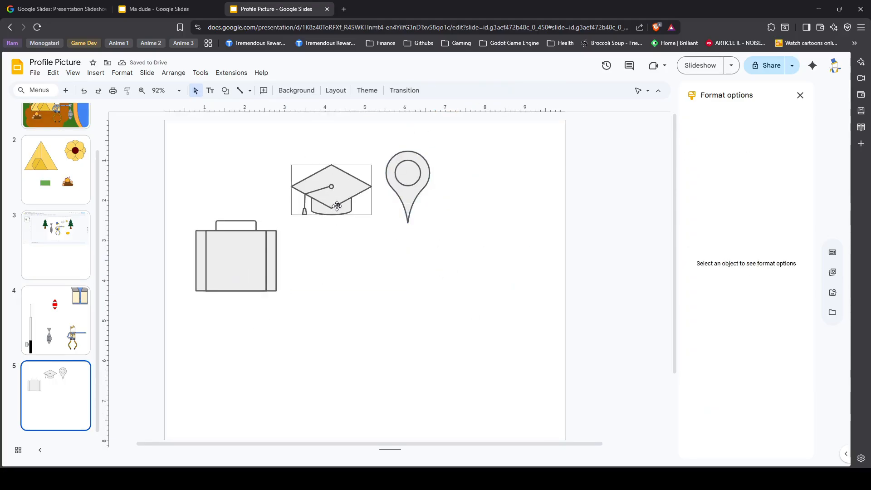
- Arrange the briefcase, graduation cap and location pin in a row near the slide's upper-left corner
left_click_drag(251, 286, 247, 228)
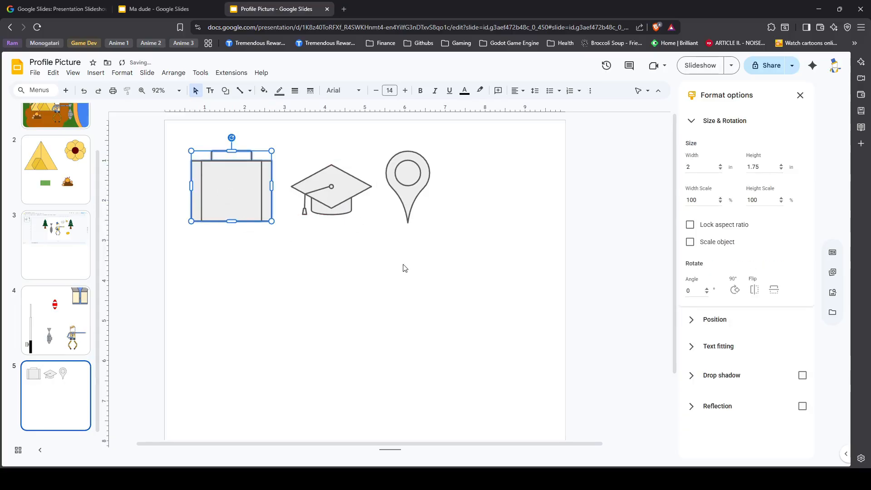
left_click_drag(233, 193, 210, 167)
left_click_drag(330, 196, 299, 166)
left_click_drag(408, 177, 386, 159)
- Paste the reference image of the round X, star and heart buttons onto the slide
left_click(358, 285)
key("ctrl+v")
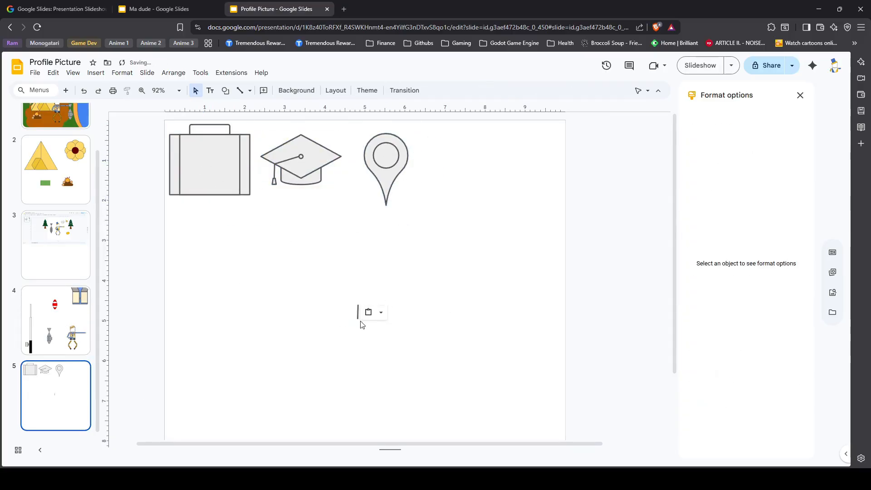
key("ctrl+v")
left_click_drag(199, 298, 393, 310)
left_click_drag(392, 310, 498, 238)
left_click_drag(498, 237, 373, 318)
key("Return")
- Crop the reference image to the X, star and heart buttons and move it below the location pin
left_click_drag(428, 370, 785, 282)
left_click_drag(513, 325, 326, 296)
double_click(326, 296)
left_click_drag(378, 254, 379, 291)
left_click_drag(379, 361, 378, 344)
left_click_drag(509, 313, 443, 317)
left_click_drag(410, 293, 524, 198)
- Draw circles for the button backgrounds and a cross shape rotated 45° for the X symbol
left_click(226, 91)
left_click(207, 330)
left_click(226, 91)
left_click(324, 252)
left_click_drag(335, 252, 342, 257)
left_click_drag(224, 347, 280, 385)
left_click_drag(224, 347, 241, 321)
- Set the cross's width to 0.75 in and center it on the first circle
left_click_drag(700, 167, 636, 171)
type(".75")
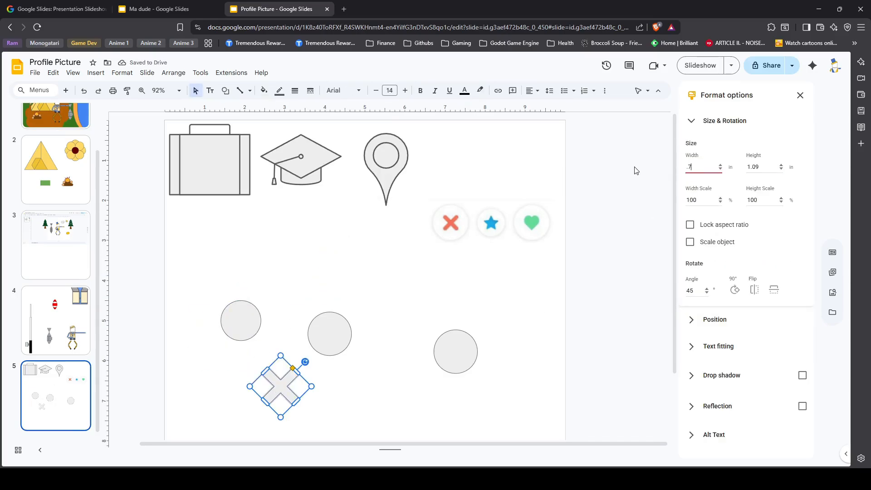
left_click_drag(280, 385, 241, 320)
- Insert a five-pointed star about 1.09 in high and move the reference image beneath the first circle
left_click(225, 91)
left_click(423, 126)
left_click_drag(491, 223, 276, 350)
left_click(248, 318)
left_click_drag(344, 378, 374, 390)
- Shrink the second circle and align it over the star button in the reference image
left_click_drag(325, 339, 330, 295)
left_click_drag(331, 296, 317, 304)
left_click_drag(330, 334, 290, 334)
left_click_drag(312, 356, 298, 342)
- Set the star's width to 0.5 in and center it on the second circle
left_click(382, 373)
left_click_drag(700, 167, 667, 169)
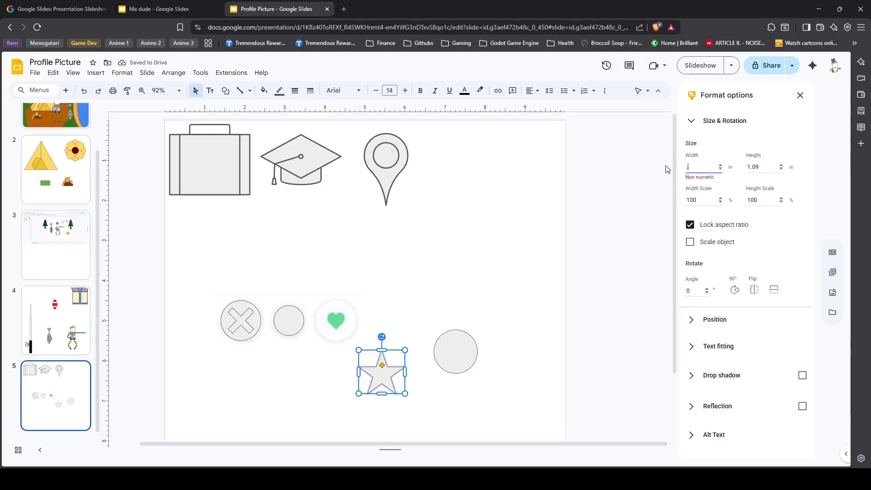
type(".5")
left_click_drag(369, 361, 289, 321)
- Move the third circle closer to the other buttons and set its width to 1 in
left_click_drag(455, 352, 386, 357)
left_click_drag(700, 167, 663, 170)
type("1")
left_click(226, 90)
left_click(384, 356)
left_click(225, 91)
left_click(347, 132)
mouse_move(462, 233)
left_mouse_down()
mouse_move(506, 277)
mouse_move(511, 255)
left_mouse_up()
left_click(226, 91)
left_click(358, 131)
left_click_drag(539, 192, 592, 235)
left_click_drag(497, 214, 497, 164)
left_click_drag(486, 268, 483, 268)
left_click_drag(497, 164, 497, 202)
left_click(517, 369)
left_click_drag(547, 290, 447, 193)
key("Delete")
- Insert a heart, place it on the third circle and set its width to 0.5 in
left_click(431, 305)
left_click_drag(702, 167, 668, 168)
type(".75")
left_click_drag(423, 299, 385, 358)
left_click(384, 357)
left_click_drag(700, 167, 668, 168)
type(".5")
- Separate the button reference image from the drawn shapes and move it to an empty area of the slide
left_click_drag(318, 300, 486, 253)
double_click(241, 321)
left_click_drag(245, 323, 246, 329)
left_click_drag(289, 321, 476, 209)
left_click_drag(514, 177, 311, 348)
left_click_drag(457, 274, 499, 195)
left_click_drag(455, 274, 195, 434)
- Bring the drawn X, star and heart buttons together near the reference image
left_click(122, 73)
left_click_drag(214, 227, 214, 230)
left_click_drag(488, 320, 447, 196)
left_click_drag(345, 278, 617, 361)
left_click(471, 415)
double_click(432, 171)
left_click(521, 233)
scroll(500, 254, "down", 3)
- Color the X inside the first circle red, both fill and outline
double_click(375, 323)
left_click(264, 90)
left_click(274, 202)
left_click(226, 91)
left_click(279, 90)
left_click(334, 266)
- Color the star blue and the heart green, including their outlines
double_click(457, 258)
left_click(302, 204)
double_click(518, 321)
left_click(264, 91)
left_click(280, 90)
- Arrange the X, star and heart buttons in a row directly beneath their reference image
scroll(414, 241, "up", 1)
left_click_drag(473, 292, 391, 220)
left_click_drag(518, 350, 548, 208)
left_click_drag(416, 248, 601, 214)
left_click_drag(293, 276, 504, 206)
scroll(504, 227, "up", 1)
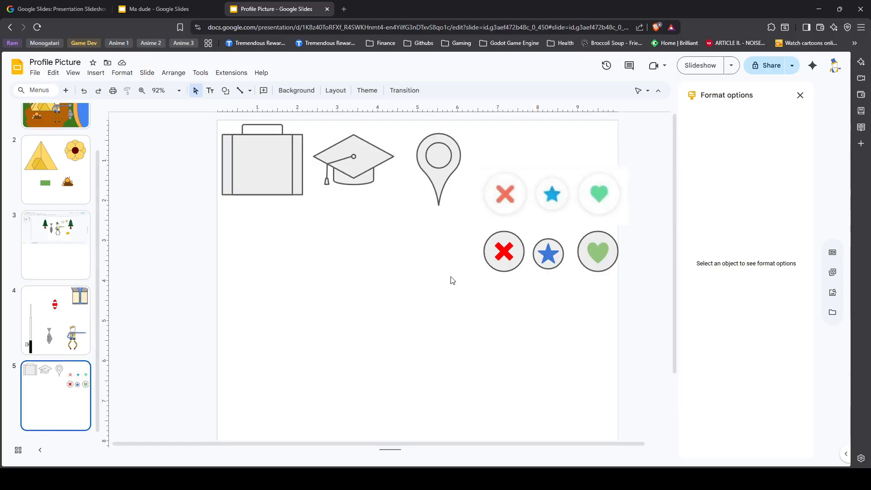
key("ctrl+v")
double_click(343, 354)
left_click_drag(343, 232, 343, 311)
key("Delete")
- Paste the download-button reference image and insert a circle and a down arrow on the slide
key("ctrl+v")
left_click(226, 91)
left_click(344, 122)
left_click(280, 315)
left_click(96, 72)
left_click_drag(564, 243, 619, 348)
- Size the circle and down arrow to match the download-button reference and center the arrow on the circle
left_click_drag(591, 295, 532, 191)
left_click_drag(162, 278, 251, 251)
left_click_drag(535, 382, 508, 353)
left_click_drag(251, 250, 184, 269)
left_click_drag(531, 243, 532, 196)
left_click_drag(532, 170, 396, 241)
left_click(558, 240)
left_click_drag(383, 209, 177, 274)
scroll(486, 253, "left", 2)
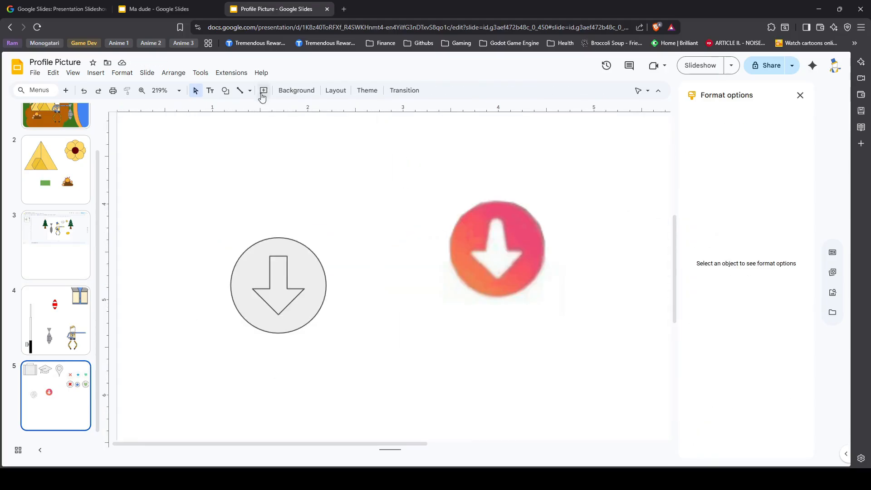
- Sample custom colors from the download-button reference image for the circle's fill
left_click(486, 252)
left_click(264, 90)
left_click(296, 159)
left_click(522, 218)
left_click(247, 285)
left_click(265, 91)
left_click(324, 108)
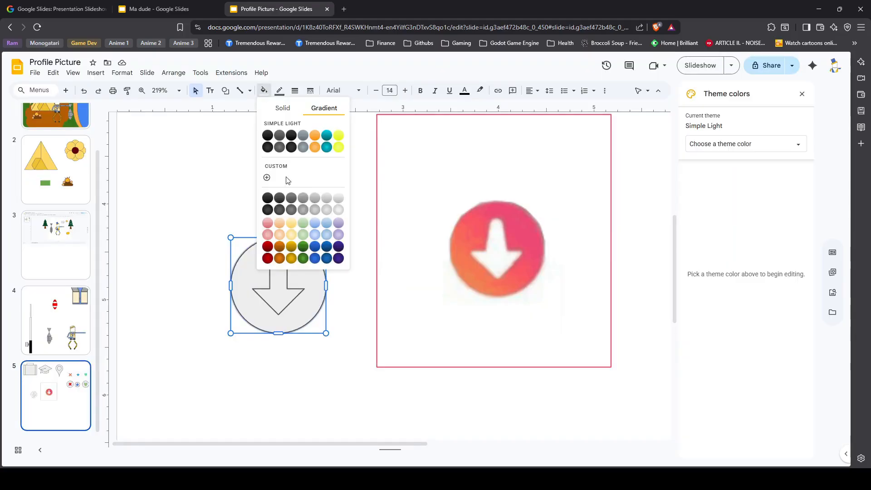
left_click(283, 108)
left_click(295, 175)
- Fill the arrow's background circle with a custom pink-to-orange gradient
left_click(264, 90)
left_click(324, 108)
left_click(267, 177)
left_click(420, 264)
left_click(440, 332)
left_click(528, 299)
left_click(422, 264)
left_click(449, 332)
left_click(515, 321)
- Remove the dark outline from the down arrow on the gradient circle
scroll(198, 267, "down", 3)
left_click(243, 316)
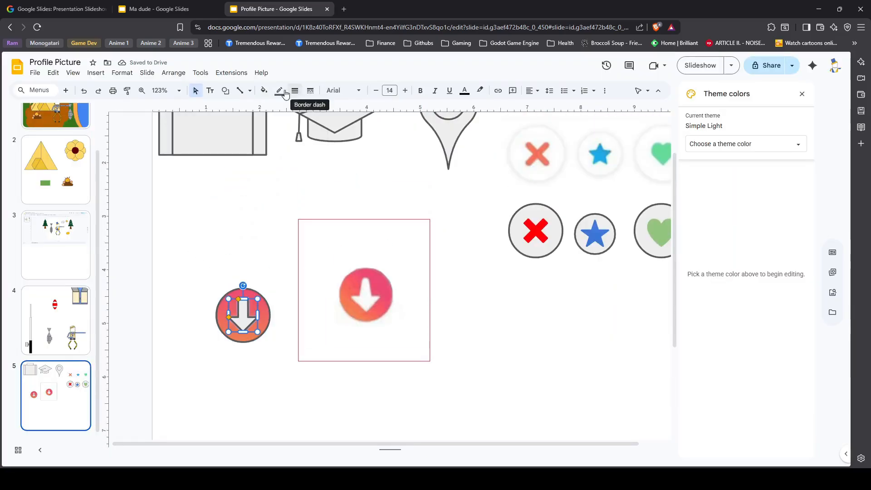
scroll(243, 318, "up", 5)
left_click(280, 90)
left_click(295, 91)
scroll(408, 327, "down", 6)
left_click(453, 350)
- Delete the download-button reference image and the X, star and heart reference image
left_click(384, 257)
key("Delete")
left_click_drag(560, 201, 453, 329)
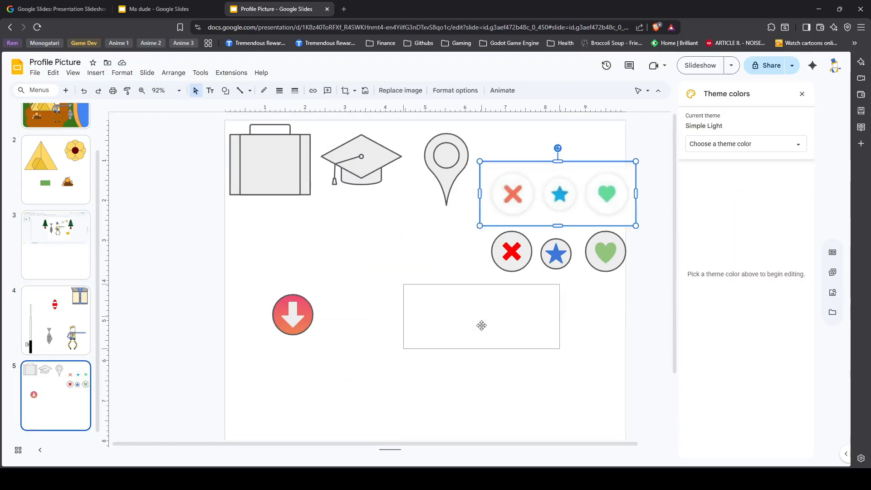
key("Delete")
- Move the X, star and heart buttons into one row beside the download button
left_click_drag(512, 251, 436, 316)
left_click_drag(556, 254, 484, 316)
left_click_drag(606, 252, 534, 317)
left_click(443, 380)
- Create a new presentation and set its custom page height to 20 inches
left_click(35, 72)
left_click(35, 73)
left_click(370, 241)
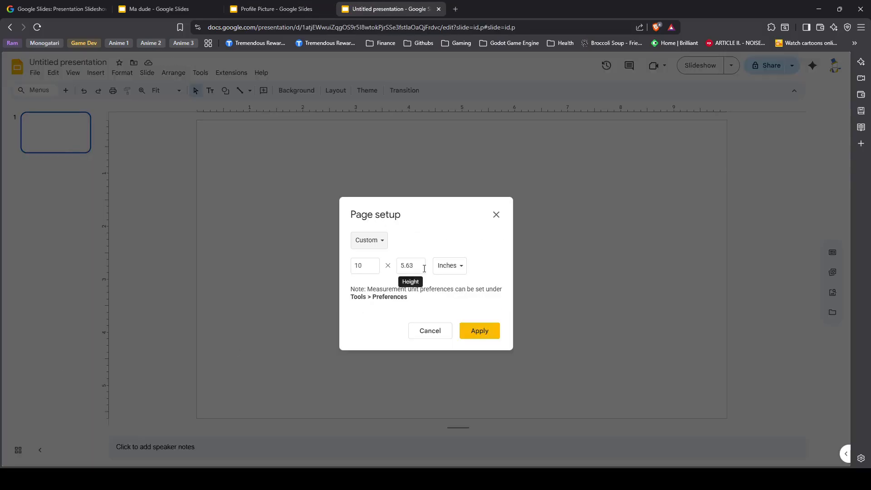
left_click_drag(425, 269, 397, 268)
type("20")
left_click(480, 331)
- Copy all the campsite artwork from the Profile Picture presentation and paste it into the new presentation
left_click(277, 9)
key("ctrl+a")
left_click(386, 9)
key("ctrl+v")
- Give the new slide the same light blue background as the Profile Picture presentation and preview it as a slideshow
left_click(277, 9)
left_click(364, 4)
left_click(297, 91)
left_click(486, 233)
left_click(276, 10)
left_click(297, 90)
left_click(386, 9)
left_click(545, 359)
left_click(486, 233)
left_click(555, 369)
left_click(477, 310)
left_click(700, 66)
key("Escape")
- Add a light gray rectangle and size it to cover the slide's lower half beneath the campsite picture
left_click(225, 90)
left_click(284, 241)
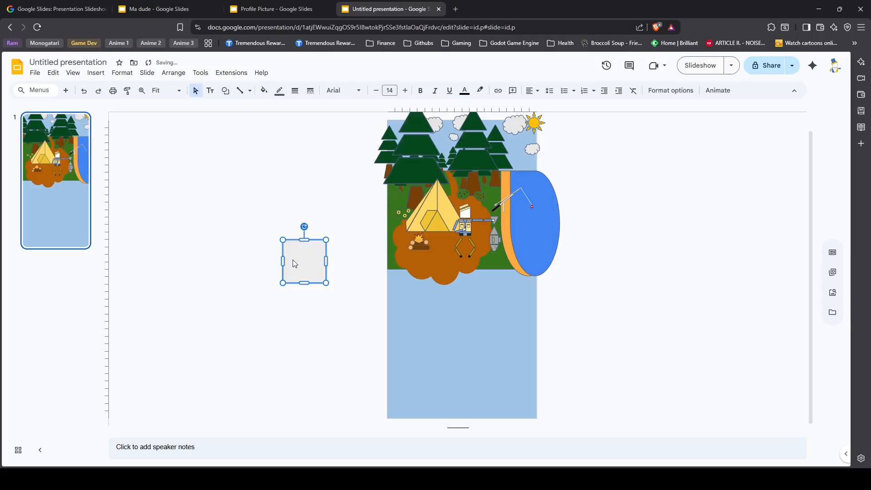
left_click_drag(305, 262, 409, 292)
left_click_drag(548, 248, 549, 267)
- Name the presentation Profile and paste in the profile icons copied from the Profile Picture presentation
left_click(59, 62)
type("Profile")
left_click(276, 9)
left_click(74, 396)
key("ctrl+c")
left_click(386, 9)
key("ctrl+v")
left_click_drag(183, 235, 242, 256)
- Resize the download button to 1.5 inches, place it over the picture's lower-right edge, and preview it as a slideshow
left_click(701, 66)
key("Escape")
left_click(701, 66)
left_click_drag(475, 237, 491, 237)
key("Escape")
left_click(491, 237)
left_click_drag(692, 167, 680, 168)
left_click(708, 227)
type("1.5")
left_click_drag(404, 228, 413, 237)
left_click(545, 199)
left_click(700, 66)
key("Escape")
- Resize the graduation cap and map pin icons and line them up below the briefcase near the slide's left edge
left_click_drag(123, 187, 125, 190)
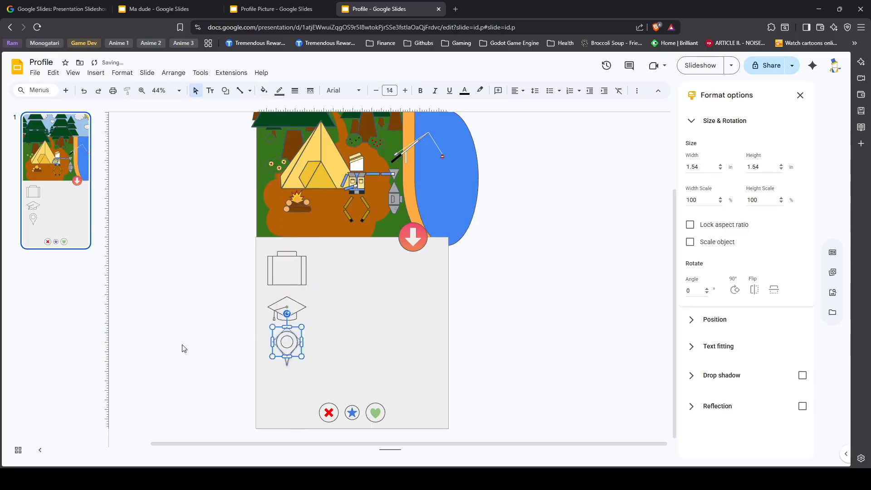
left_click_drag(760, 168, 752, 168)
key("BackSpace")
left_click(287, 308)
left_click_drag(760, 168, 753, 167)
left_click_drag(283, 306, 278, 300)
middle_click(358, 312)
left_click_drag(282, 338, 239, 364)
middle_click(426, 399)
left_click_drag(240, 308, 239, 321)
- Add a large bold "Name" label above the briefcase icon
left_click(99, 74)
left_click_drag(239, 269, 410, 290)
left_click(114, 103)
type("Name")
left_click(420, 90)
left_click(405, 90)
left_click(405, 91)
- Add a text box beside the Name label with the profile's full name and enlarge its font
mouse_move(313, 277)
left_mouse_down()
mouse_move(292, 258)
mouse_move(272, 269)
mouse_move(384, 277)
left_mouse_up()
left_click(314, 313)
left_click(210, 91)
type("Walis")
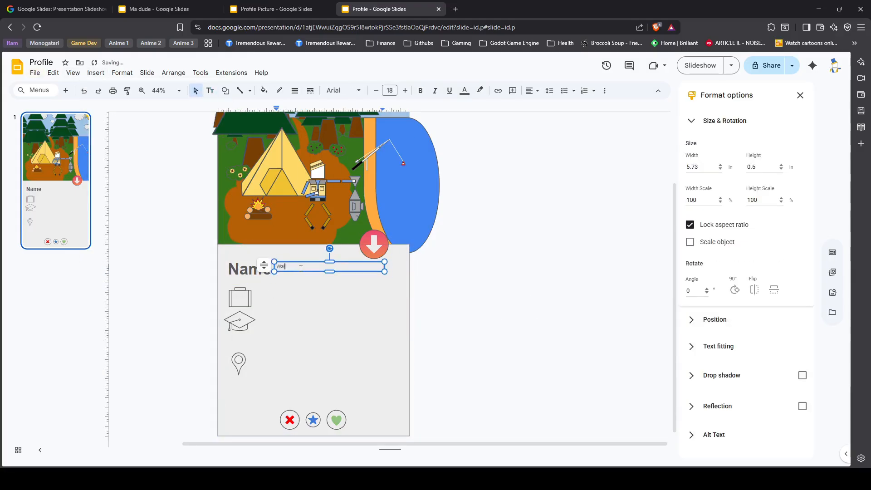
left_click(389, 91)
left_click(389, 268)
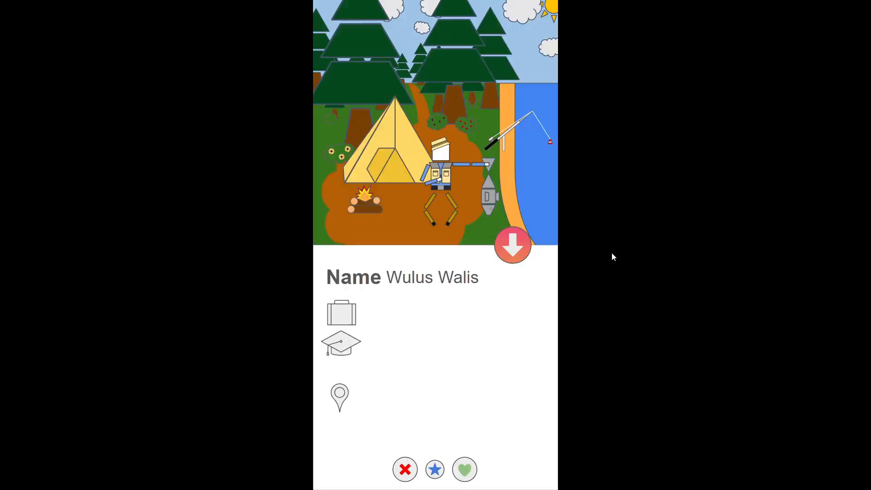
- Adjust the briefcase icon's size and space the briefcase, graduation cap and map pin evenly under the Name label
left_click(242, 294)
left_click(748, 167)
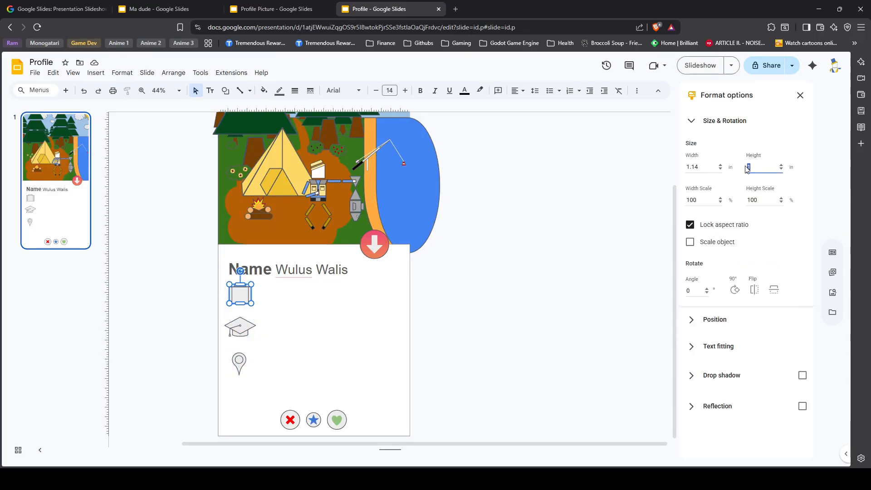
left_click_drag(236, 314, 236, 314)
left_click_drag(237, 359, 237, 341)
left_click(196, 306)
- Add a "Web Developer" text box beside the briefcase icon and set its font size to 30
left_click(210, 90)
left_click_drag(281, 295, 411, 306)
type("Web Developer")
left_click(497, 303)
left_click_drag(317, 294, 284, 283)
left_click(390, 90)
left_click(389, 253)
- Duplicate the Web Developer text box beside the graduation cap and the map pin icons
left_click(340, 298)
key("ctrl+c")
key("ctrl+v")
left_click_drag(341, 303, 336, 352)
key("ctrl+v")
- Change the text beside the graduation cap to "Bachelor of Computer Science - Magna Cum Laude"
triple_click(283, 315)
type("Bachelor")
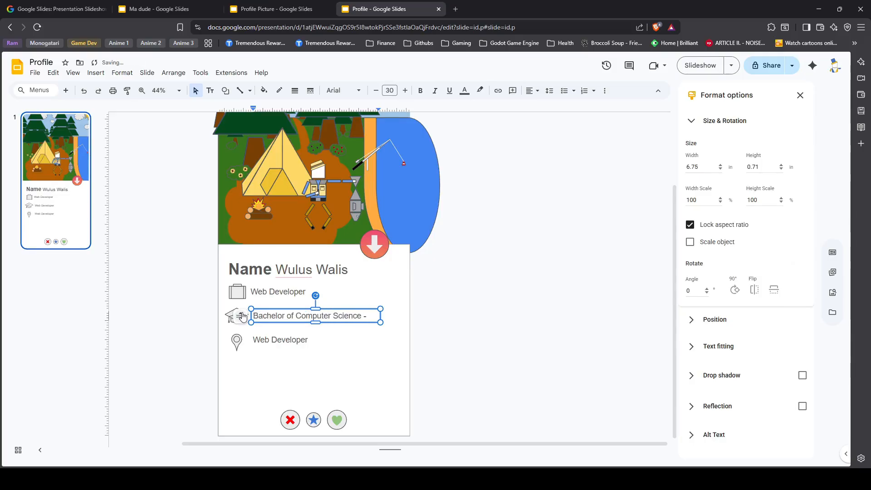
left_click(581, 349)
left_click_drag(291, 298, 288, 297)
scroll(224, 346, "up", 3)
left_click(559, 320)
scroll(558, 320, "down", 2)
- Add a full-width bio text box below the map pin starting "Yeah I caught this fish. It was huge. Also, I make slide show art."
left_click(210, 90)
left_click_drag(276, 342, 513, 373)
type("Yeah I caught this fish. It was huge. Also, I make slide show art. The profile pic and these icons on this page were made entirtly with basic shapes from Google slides.")
left_click_drag(291, 356, 256, 347)
- Set the bio's font size to 30 and end it with "The profile pic was made entirely with basic shapes from Google slides."
left_click(389, 90)
type("30")
key("Return")
left_click(311, 361)
type("was")
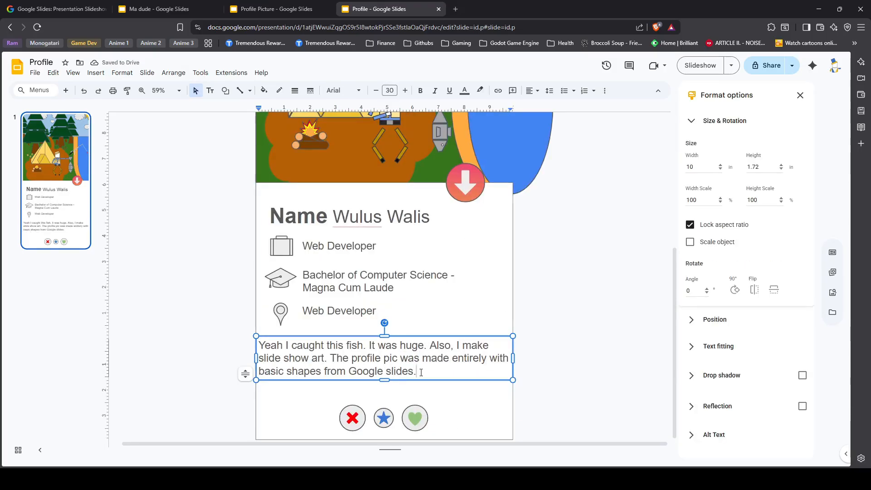
- Narrow the bio text box so it sits inset from the slide's edges and preview the page as a slideshow
left_click_drag(562, 358, 554, 359)
left_click(635, 354)
triple_click(408, 311)
left_click(465, 90)
left_click(686, 263)
scroll(686, 262, "up", 4)
left_click(699, 66)
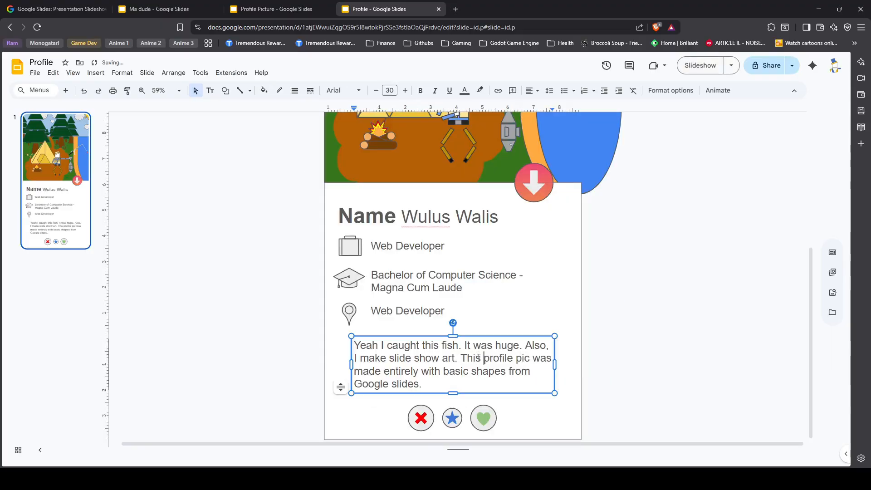
- Break the bio after "It was huge." and reword its ending to "This profile including buttons and icons were made entirely with basic shapes from Google slides."
left_click(699, 66)
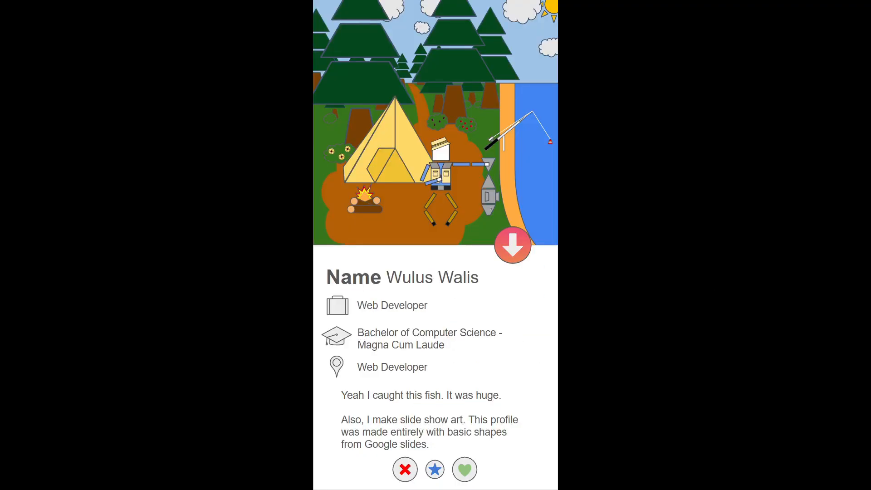
key("Escape")
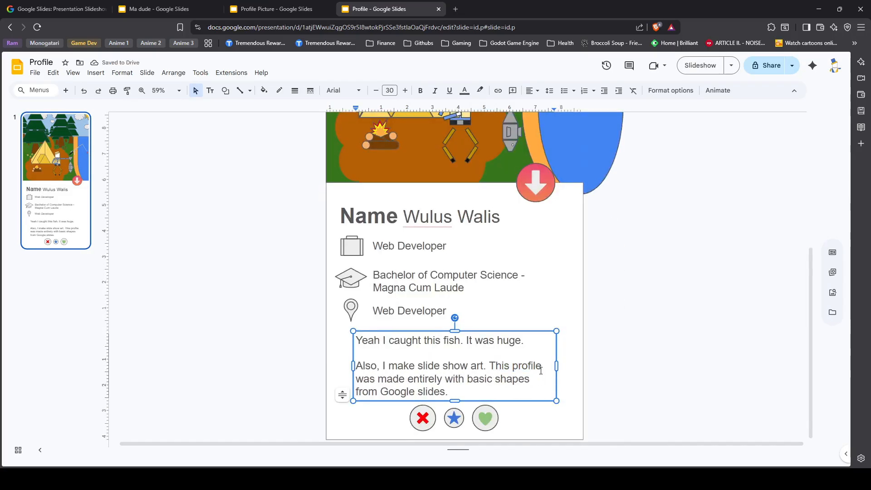
left_click_drag(453, 326, 452, 326)
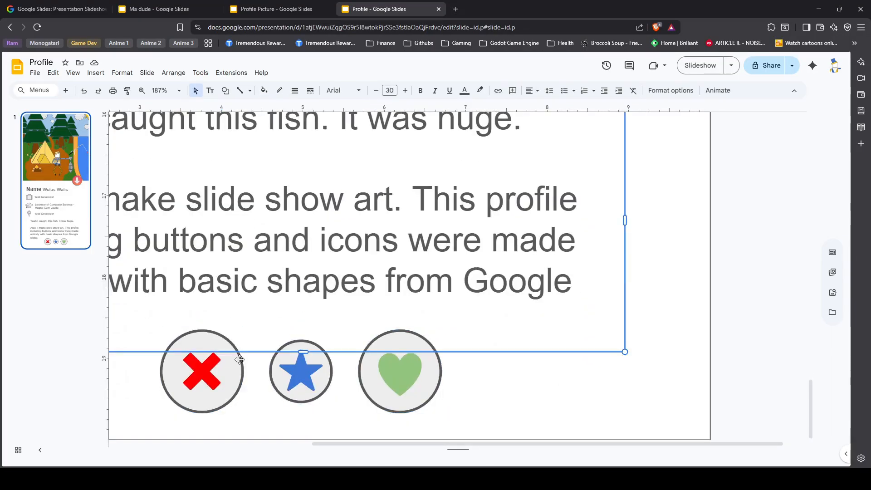
left_click(301, 371)
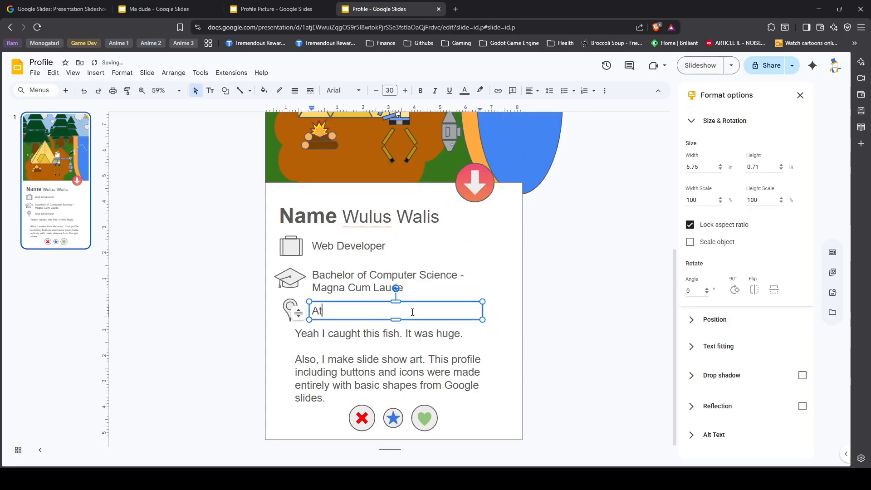
- Change the map pin text to "At the Lake (Fishing)" and the briefcase text to "Web Developer (I'd rather be fishing)"
type("At the Lake")
left_click(421, 247)
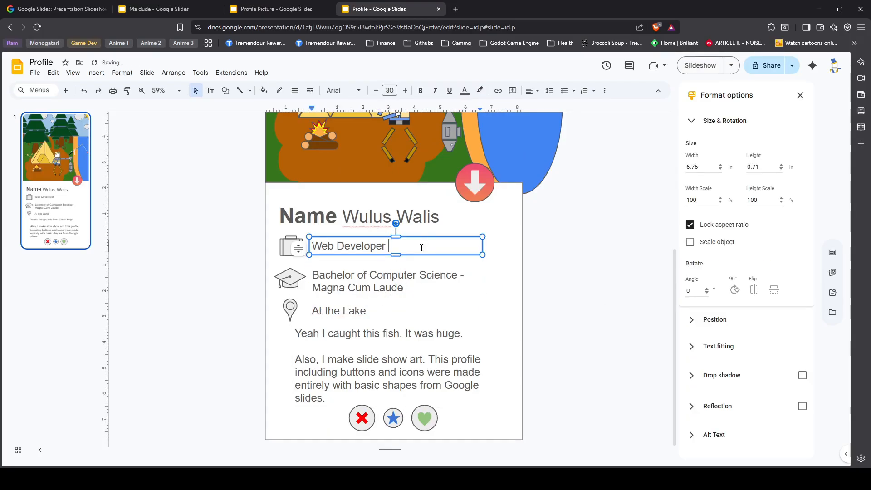
key("BackSpace")
left_click_drag(482, 253, 489, 253)
left_click(516, 336)
left_click(389, 311)
type("(Fishing)")
- Add the line "(Wish'n it was a fish'n degree)" below the degree text and fit its text box between the neighbouring lines
left_click(419, 289)
type("(They )didn't have a fishing degree")
left_click_drag(358, 266, 358, 260)
left_click_drag(483, 283, 502, 283)
left_click(371, 285)
key("Return")
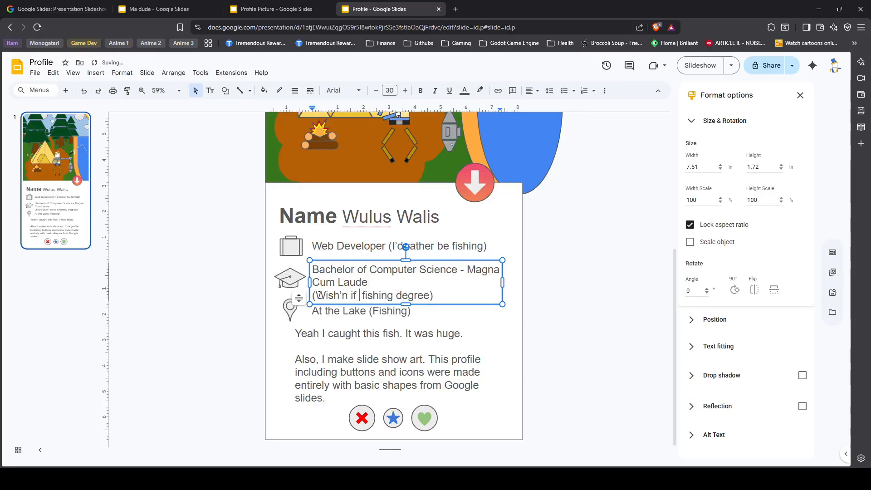
left_click_drag(503, 282, 487, 283)
left_click_drag(358, 260, 358, 256)
left_click(587, 286)
scroll(576, 307, "up", 5)
scroll(576, 307, "down", 5)
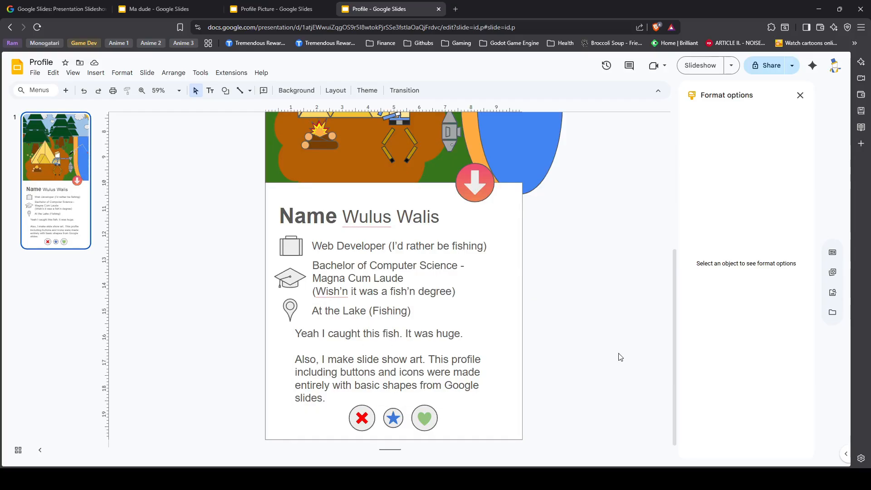
- Put commas around "including buttons and icons" in the bio and look over the whole profile page
left_click(481, 363)
type(",")
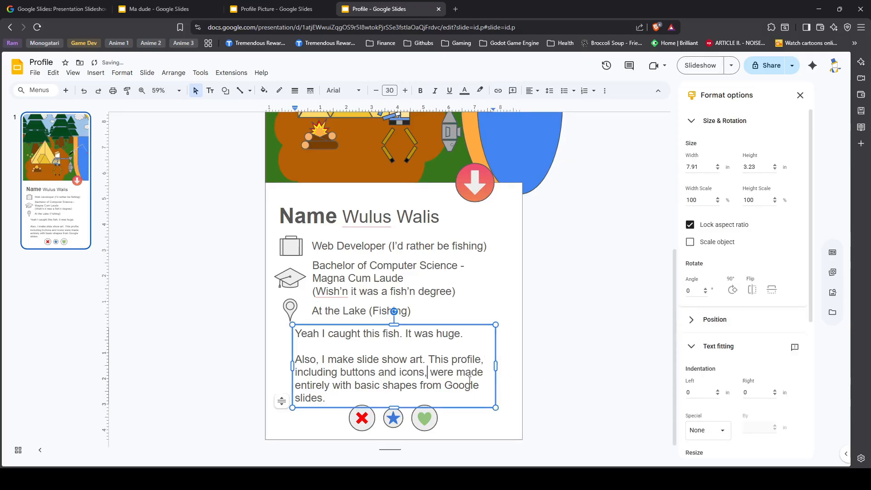
left_click(580, 372)
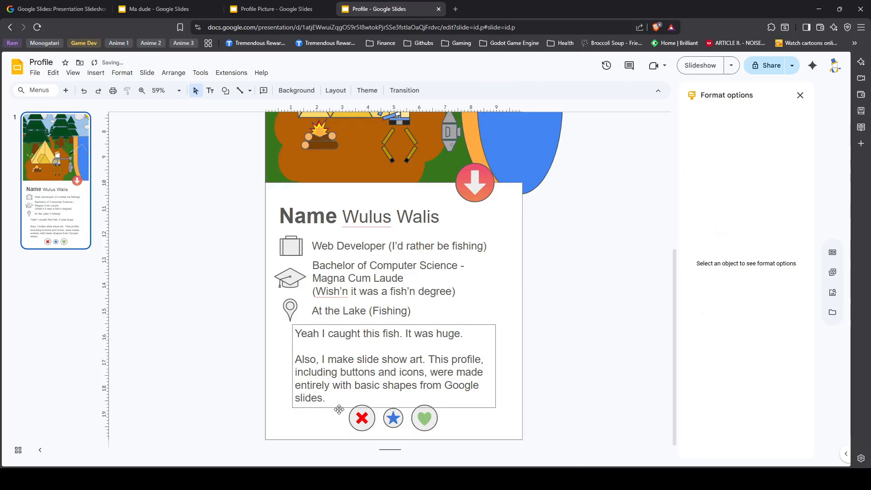
scroll(623, 376, "up", 5)
scroll(619, 365, "down", 5)
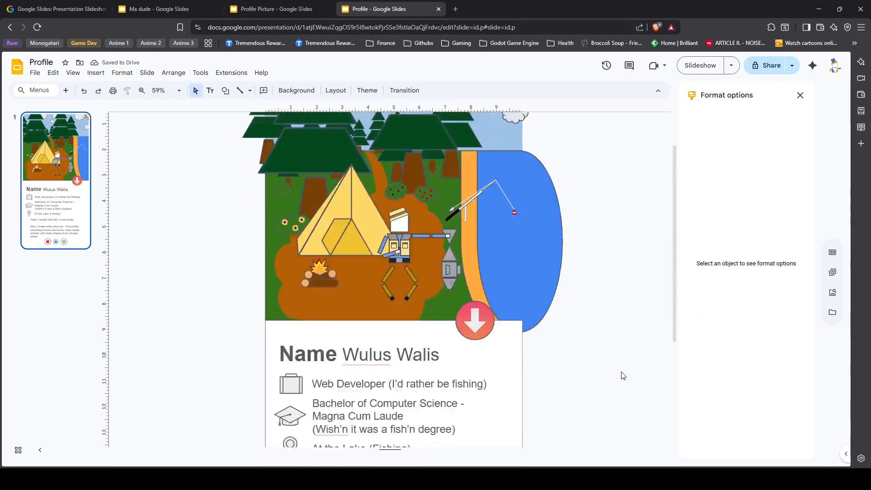